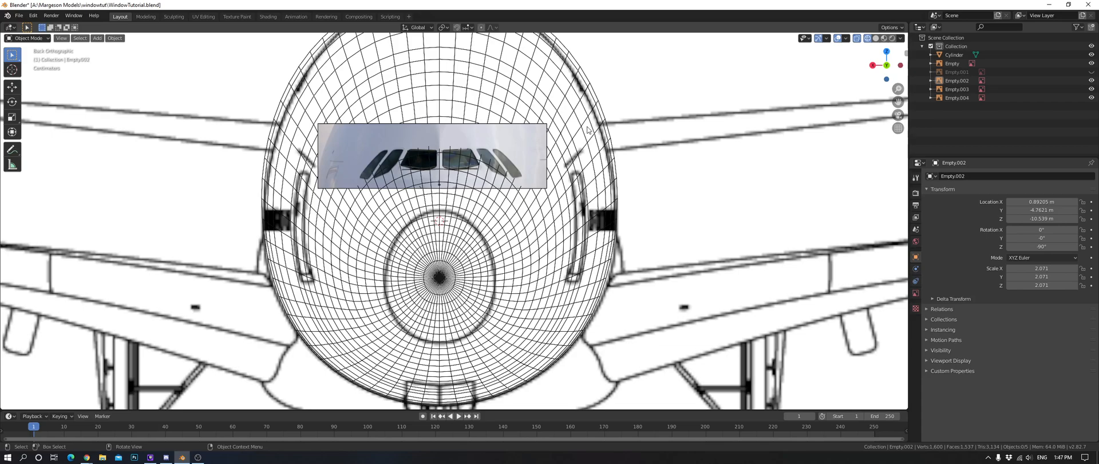
Inspect the nose mesh from several angles, switching it to solid shading and comparing it with the side blueprint.
{"action": "scroll", "coordinate": [589, 132], "scroll_direction": "down", "scroll_amount": 2}
{"action": "middle_click_drag", "start_coordinate": [584, 154], "coordinate": [597, 155], "text": "shift"}
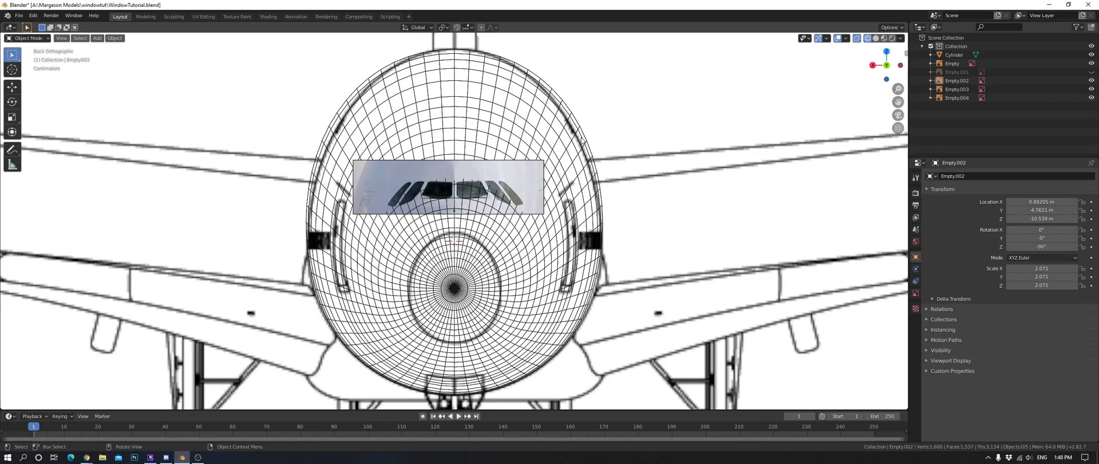
{"action": "middle_click_drag", "start_coordinate": [560, 104], "coordinate": [577, 165]}
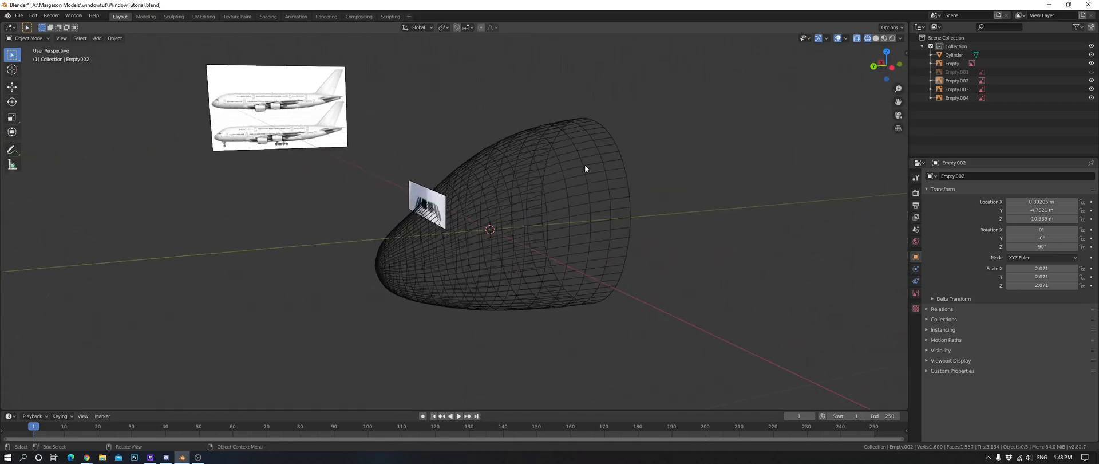
{"action": "scroll", "coordinate": [585, 165], "scroll_direction": "up", "scroll_amount": 1}
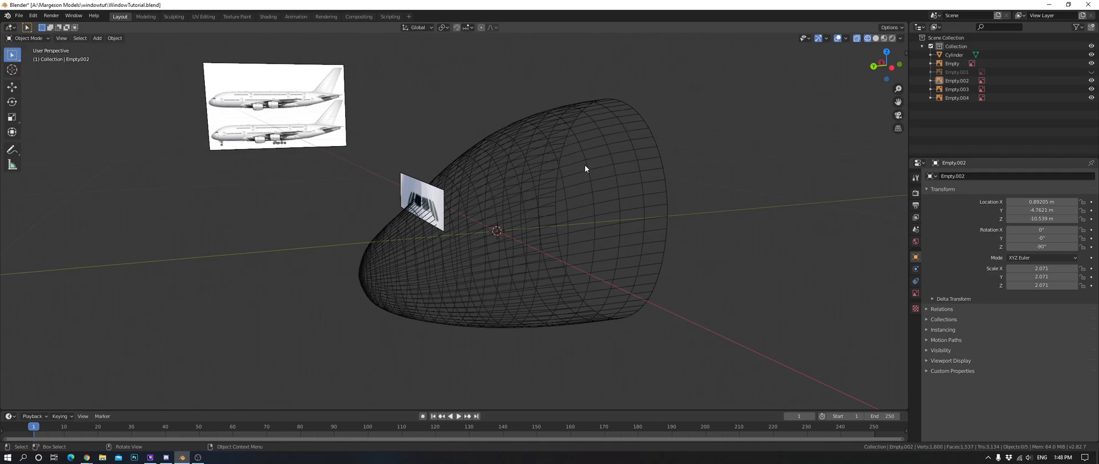
{"action": "key", "text": "z"}
{"action": "left_click", "coordinate": [606, 162]}
{"action": "middle_click_drag", "start_coordinate": [545, 150], "coordinate": [744, 152]}
{"action": "left_click", "coordinate": [366, 150]}
{"action": "middle_click_drag", "start_coordinate": [643, 166], "coordinate": [465, 149]}
{"action": "key", "text": "ctrl+KP_3"}
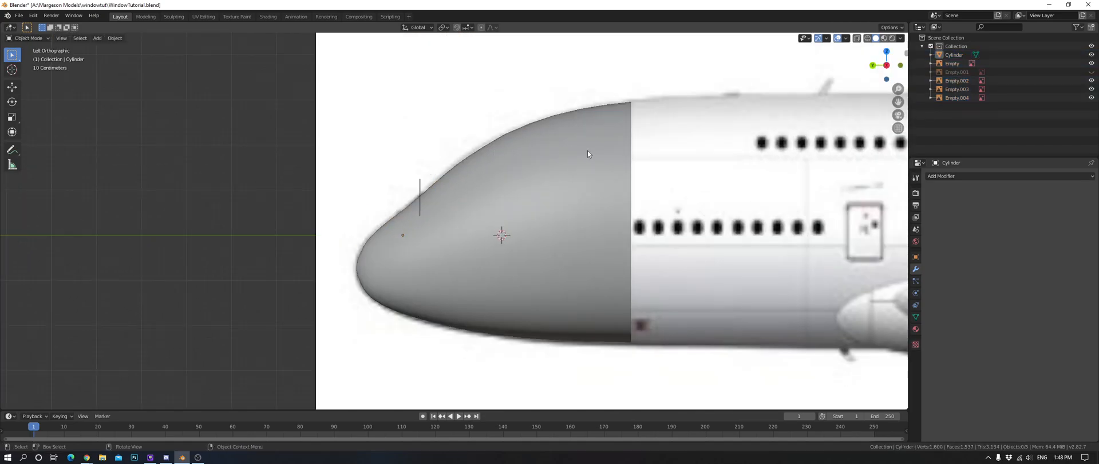
Return to wireframe shading and examine the nose mesh against the front blueprint and the cockpit window photo.
{"action": "key", "text": "z"}
{"action": "left_click", "coordinate": [551, 150]}
{"action": "scroll", "coordinate": [448, 148], "scroll_direction": "down", "scroll_amount": 5}
{"action": "key", "text": "ctrl+KP_1"}
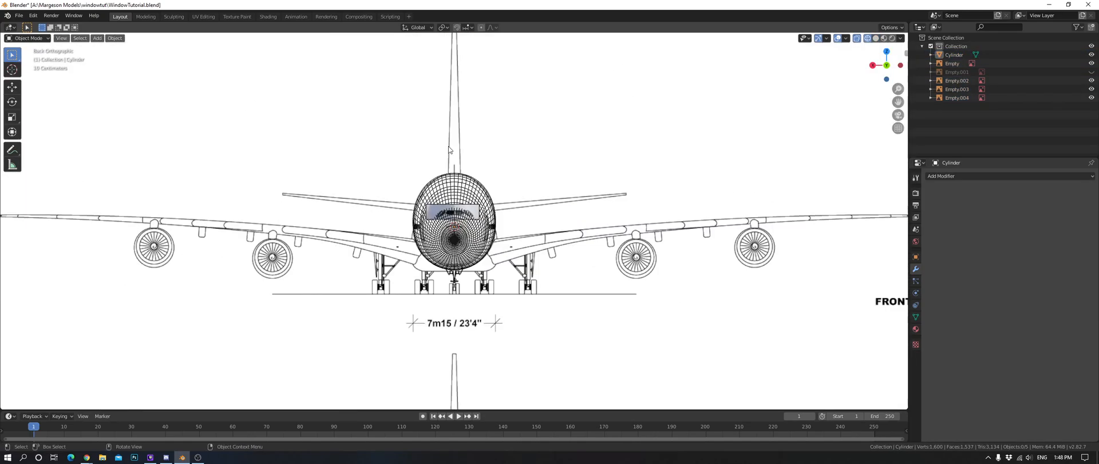
{"action": "scroll", "coordinate": [483, 148], "scroll_direction": "up", "scroll_amount": 5}
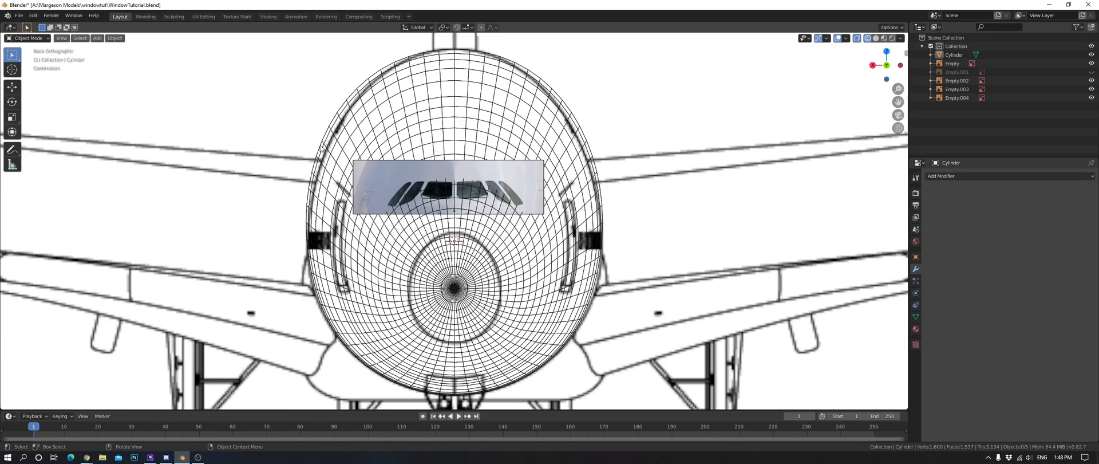
{"action": "scroll", "coordinate": [518, 178], "scroll_direction": "down", "scroll_amount": 15}
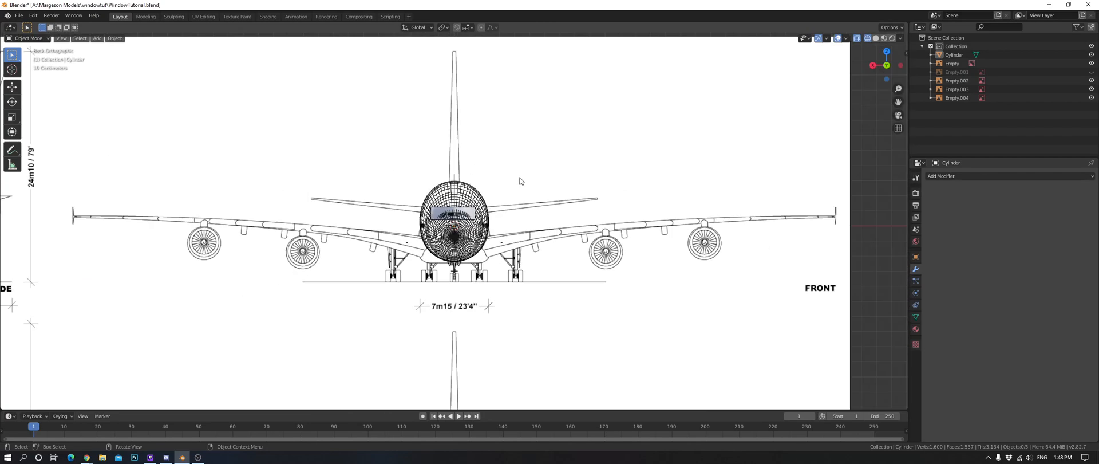
{"action": "scroll", "coordinate": [520, 177], "scroll_direction": "up", "scroll_amount": 3}
{"action": "scroll", "coordinate": [520, 178], "scroll_direction": "up", "scroll_amount": 5}
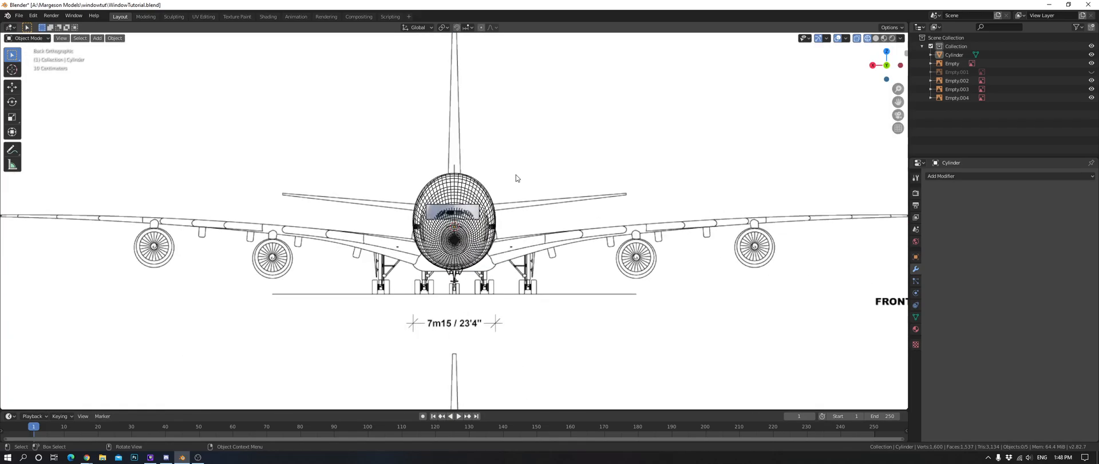
{"action": "scroll", "coordinate": [504, 193], "scroll_direction": "up", "scroll_amount": 5}
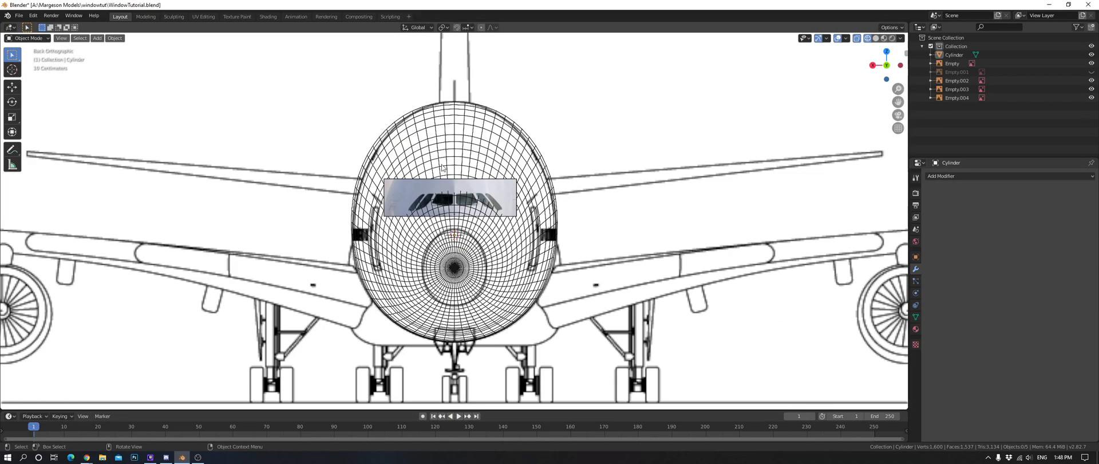
{"action": "scroll", "coordinate": [480, 189], "scroll_direction": "up", "scroll_amount": 7}
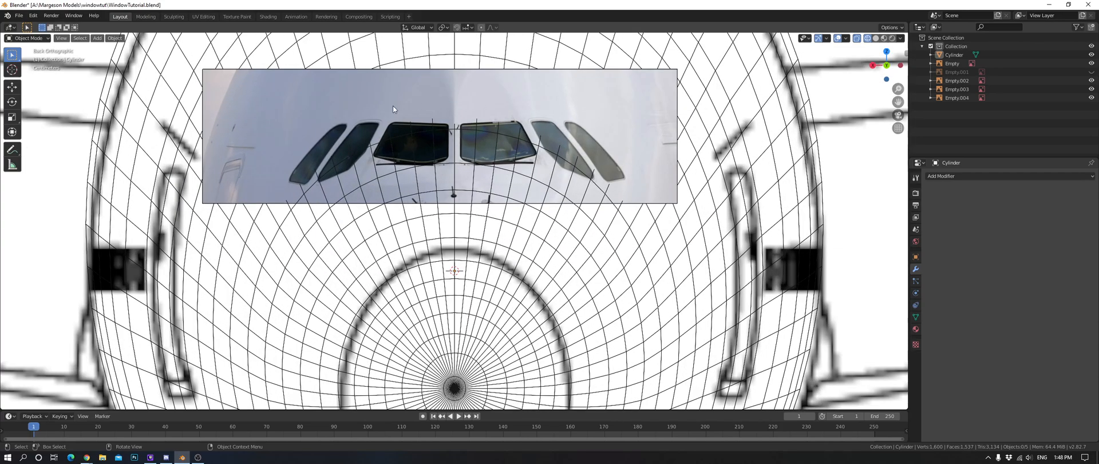
Hide the cockpit window photo to compare the blueprint's windows beneath it, and undo the hiding.
{"action": "left_click", "coordinate": [562, 86]}
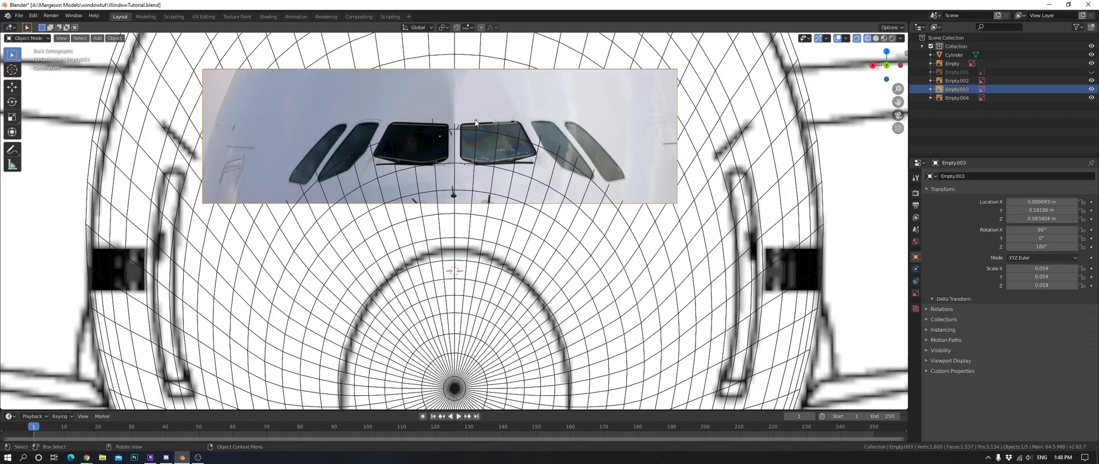
{"action": "key", "text": "h"}
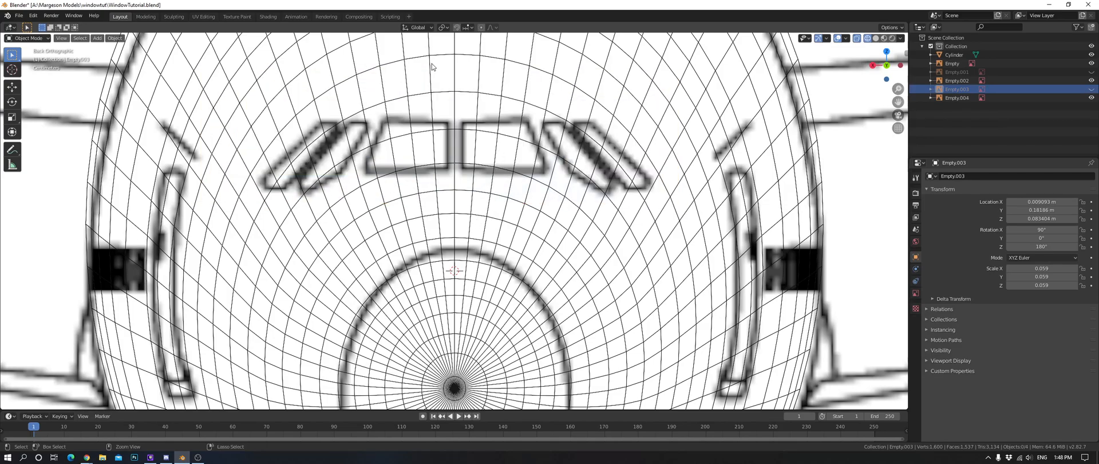
{"action": "key", "text": "ctrl+z"}
{"action": "left_click", "coordinate": [511, 102]}
{"action": "key", "text": "g"}
{"action": "key", "text": "z"}
{"action": "key", "text": "Escape"}
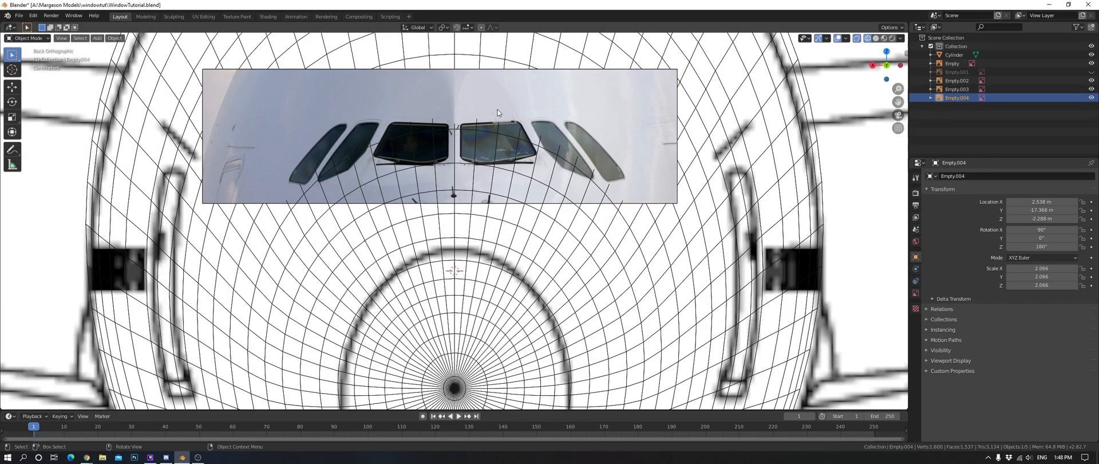
Move the cockpit window photo down along Z to expose the blueprint's windows, and undo the move.
{"action": "left_click", "coordinate": [504, 169]}
{"action": "key", "text": "g"}
{"action": "key", "text": "z"}
{"action": "left_click", "coordinate": [533, 260]}
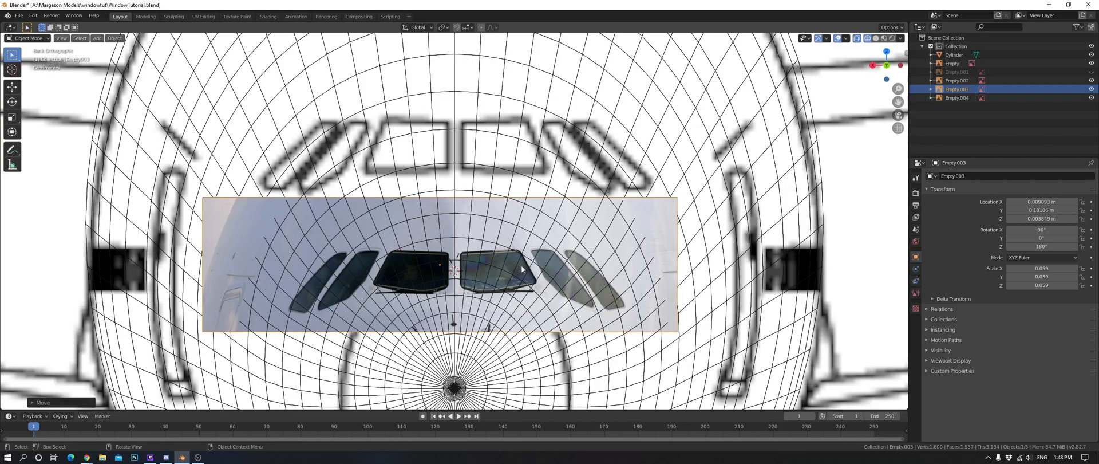
{"action": "key", "text": "ctrl+z"}
Try shifting the cockpit window photo sideways along the X axis.
{"action": "key", "text": "z"}
{"action": "key", "text": "z"}
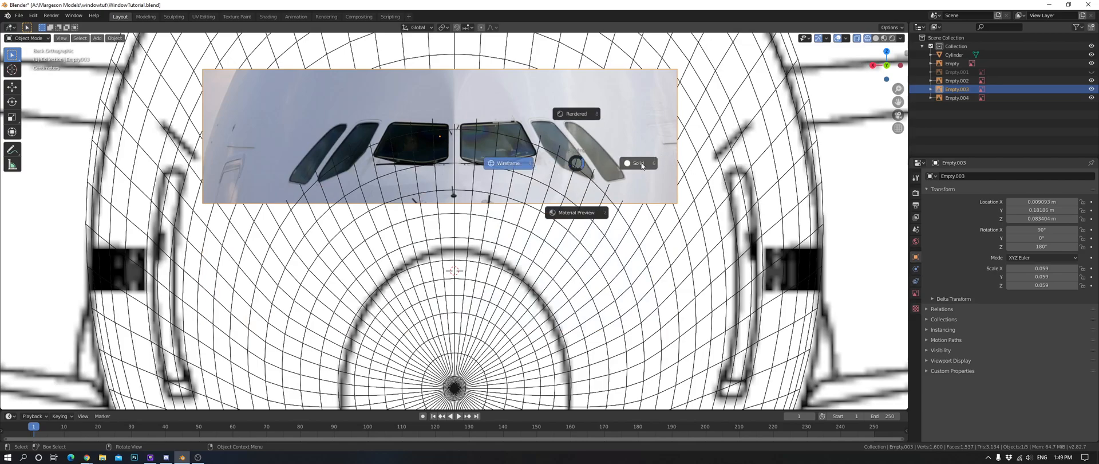
{"action": "key", "text": "Escape"}
{"action": "key", "text": "z"}
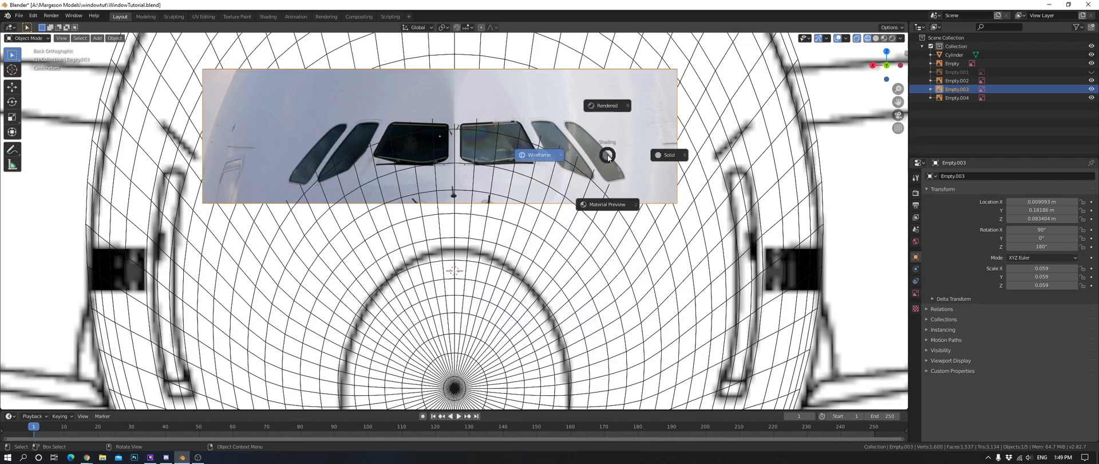
{"action": "key", "text": "g"}
{"action": "key", "text": "x"}
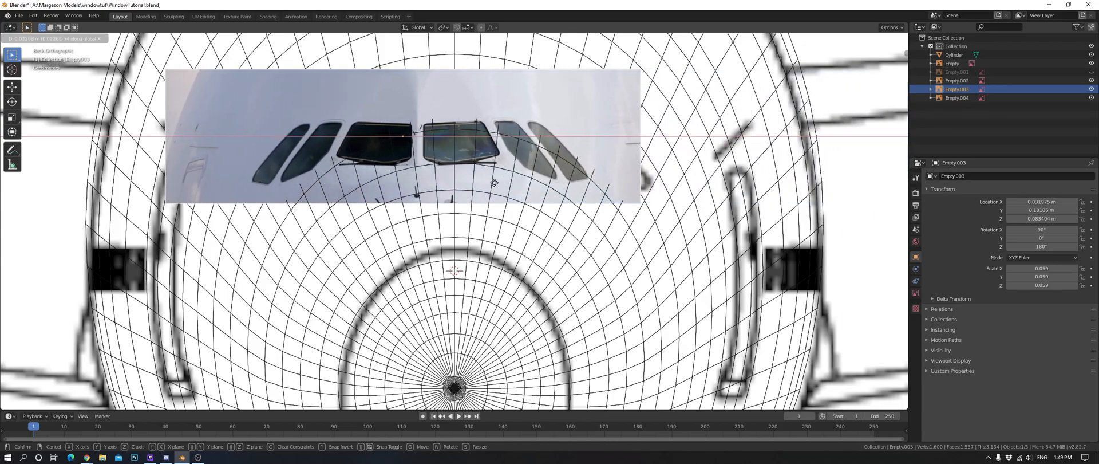
{"action": "left_click", "coordinate": [539, 179]}
Check the cockpit photo's placement against the nose in the left view and close up in the back view.
{"action": "key", "text": "ctrl+KP_3"}
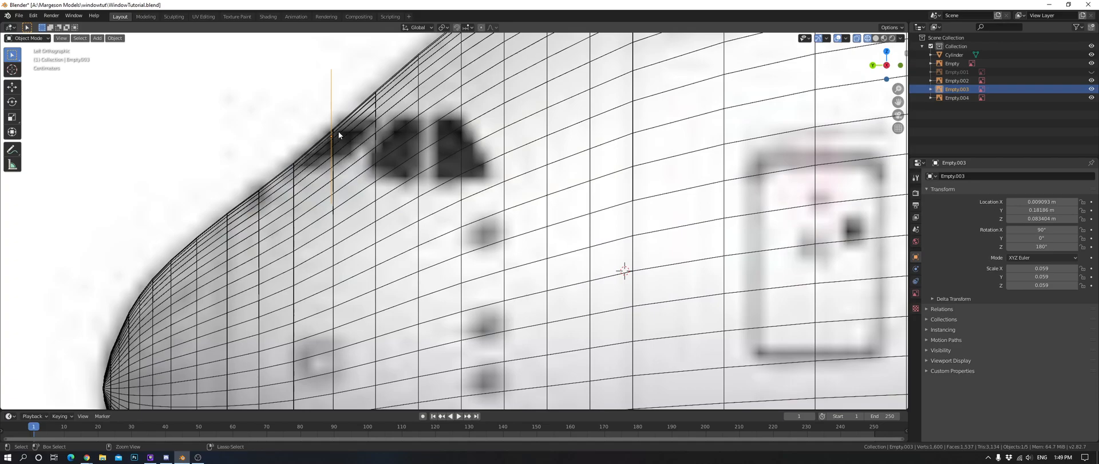
{"action": "key", "text": "ctrl+KP_1"}
{"action": "left_click", "coordinate": [510, 135], "text": "shift"}
{"action": "scroll", "coordinate": [458, 88], "scroll_direction": "up", "scroll_amount": 4}
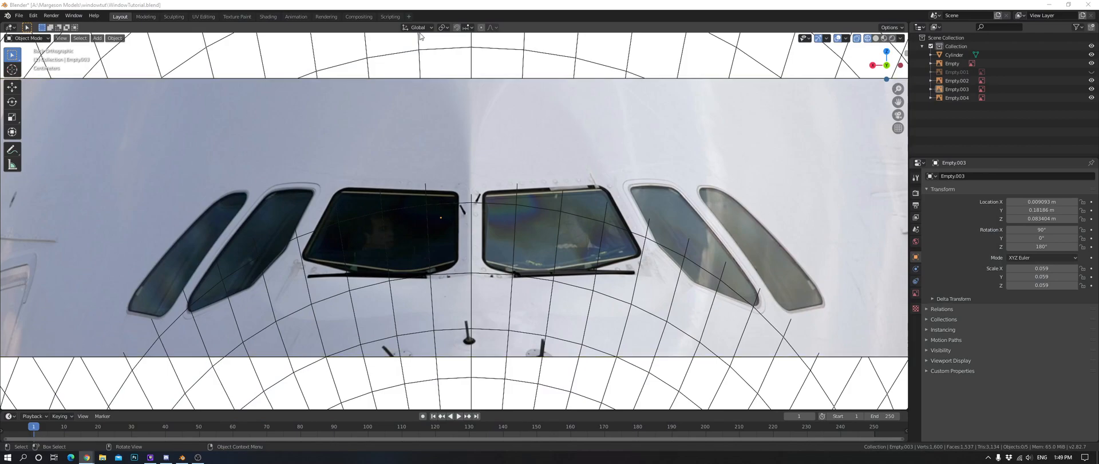
{"action": "left_click", "coordinate": [299, 2]}
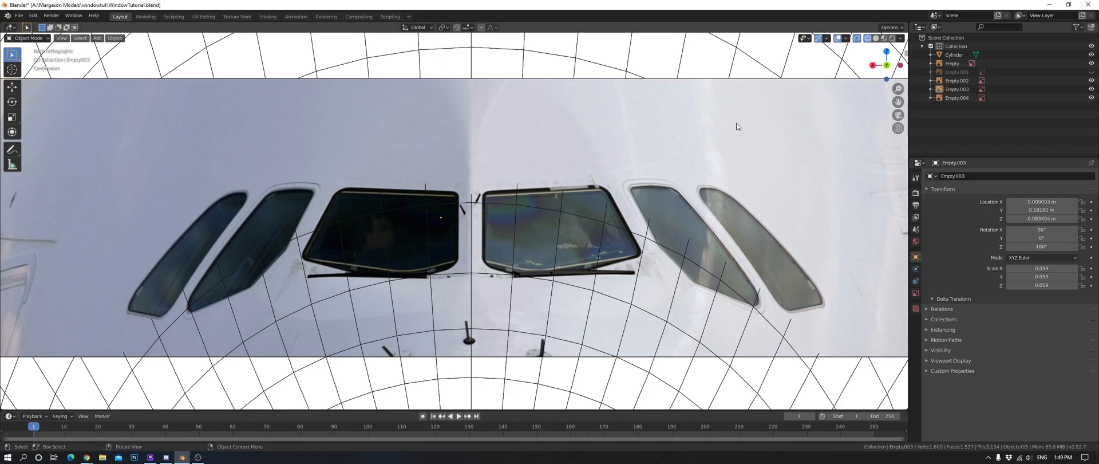
Show the view settings and set the 3D cursor's X location to 0 m.
{"action": "key", "text": "n"}
{"action": "left_click", "coordinate": [903, 86]}
{"action": "left_click", "coordinate": [855, 189]}
{"action": "key", "text": "Return"}
{"action": "scroll", "coordinate": [451, 311], "scroll_direction": "down", "scroll_amount": 10}
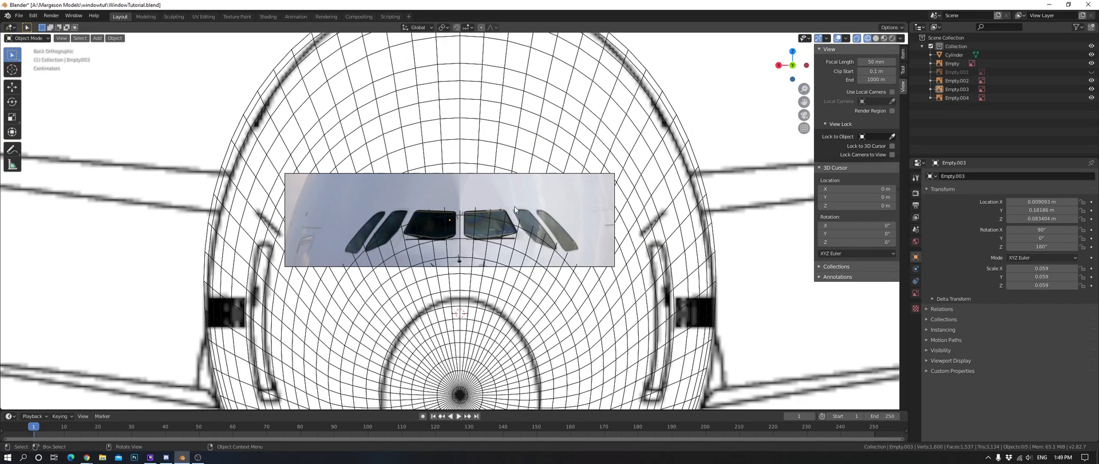
{"action": "scroll", "coordinate": [450, 310], "scroll_direction": "up", "scroll_amount": 5}
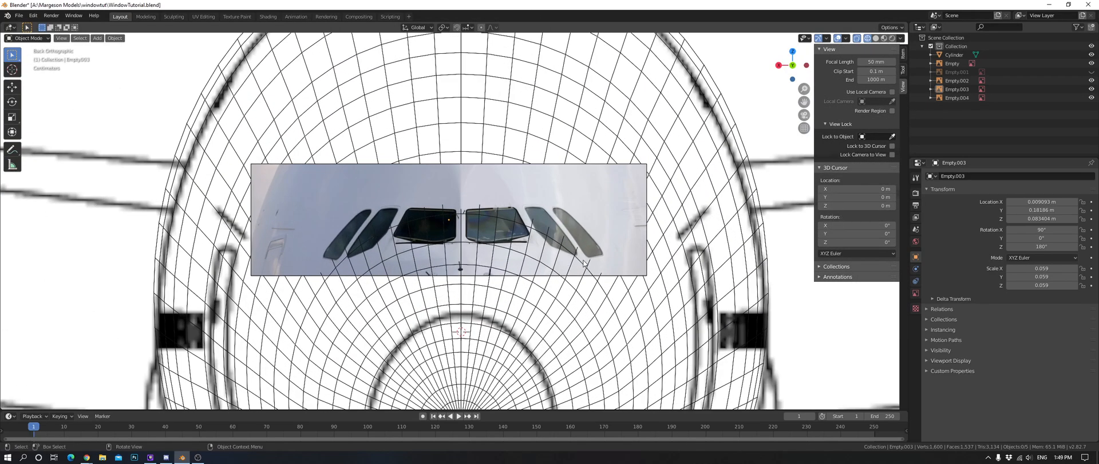
Add a cube, scale it down to roughly window size and move it over the dark front cockpit window.
{"action": "key", "text": "shift+a"}
{"action": "mouse_move", "coordinate": [513, 228]}
{"action": "left_click", "coordinate": [572, 236]}
{"action": "key", "text": "s"}
{"action": "left_click", "coordinate": [544, 347]}
{"action": "key", "text": "g"}
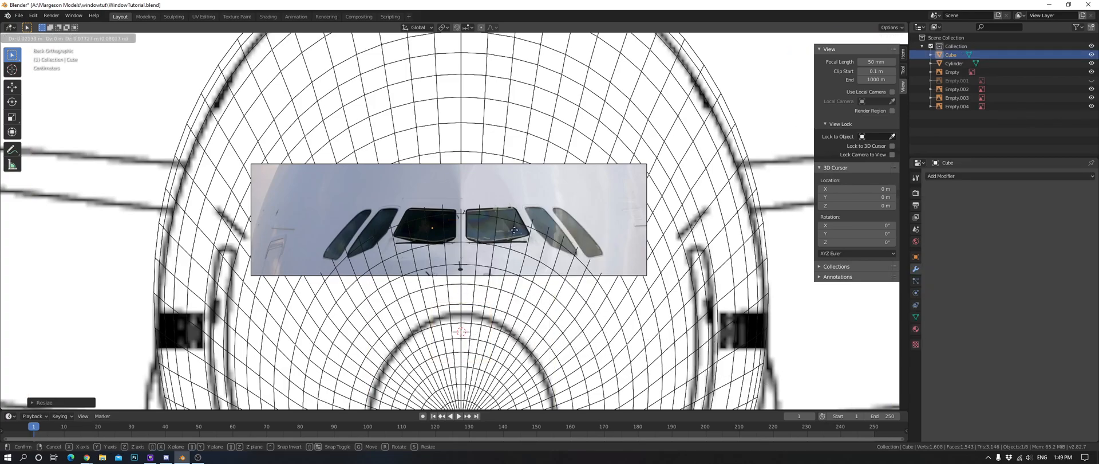
{"action": "left_click", "coordinate": [517, 245]}
Move the cube forward along Y so it sits in front of the cockpit photo.
{"action": "scroll", "coordinate": [517, 245], "scroll_direction": "up", "scroll_amount": 6}
{"action": "scroll", "coordinate": [517, 244], "scroll_direction": "down", "scroll_amount": 8}
{"action": "middle_click_drag", "start_coordinate": [591, 250], "coordinate": [441, 273]}
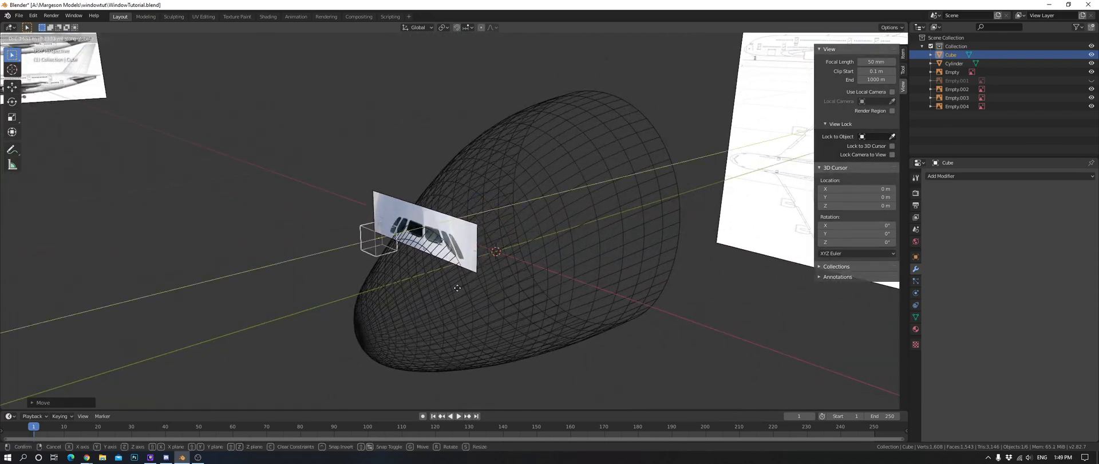
{"action": "key", "text": "ctrl+KP_1"}
{"action": "scroll", "coordinate": [528, 246], "scroll_direction": "up", "scroll_amount": 9}
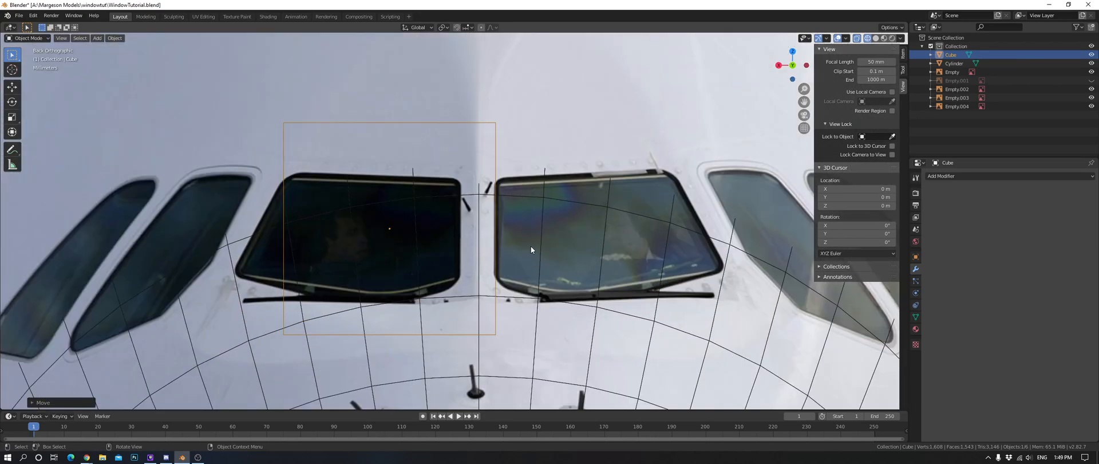
Align the cube with the dark front window's inner edge, then flatten it along Z to the window's height.
{"action": "key", "text": "g"}
{"action": "left_click", "coordinate": [524, 241]}
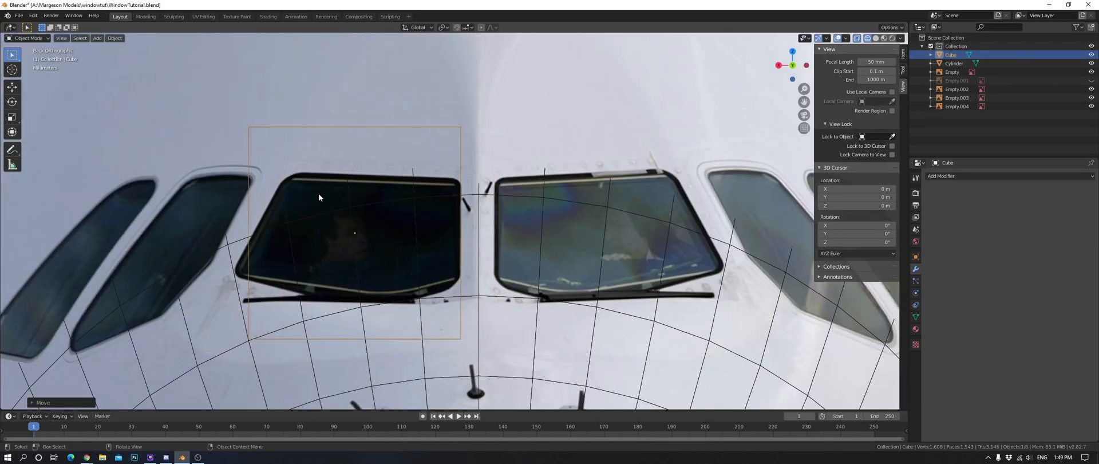
{"action": "key", "text": "s"}
{"action": "key", "text": "z"}
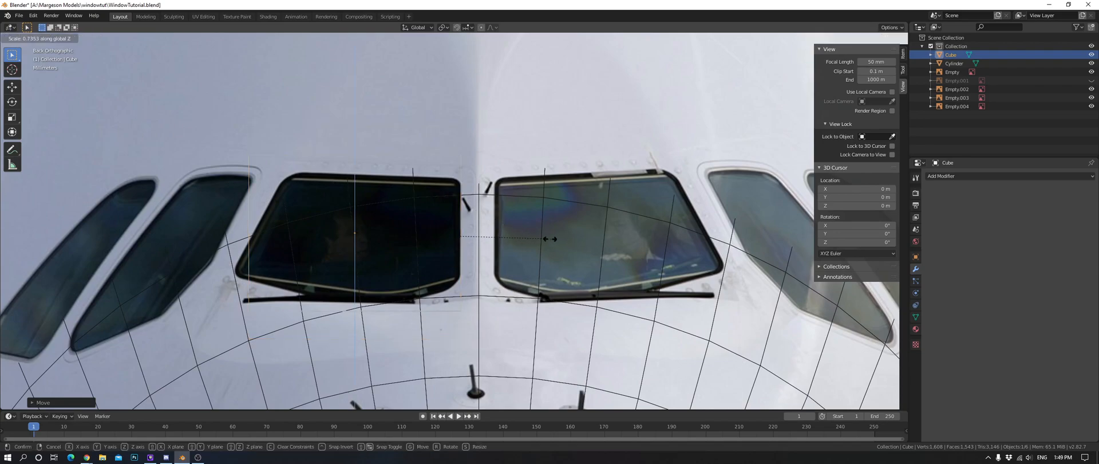
{"action": "left_click", "coordinate": [496, 239]}
{"action": "key", "text": "g"}
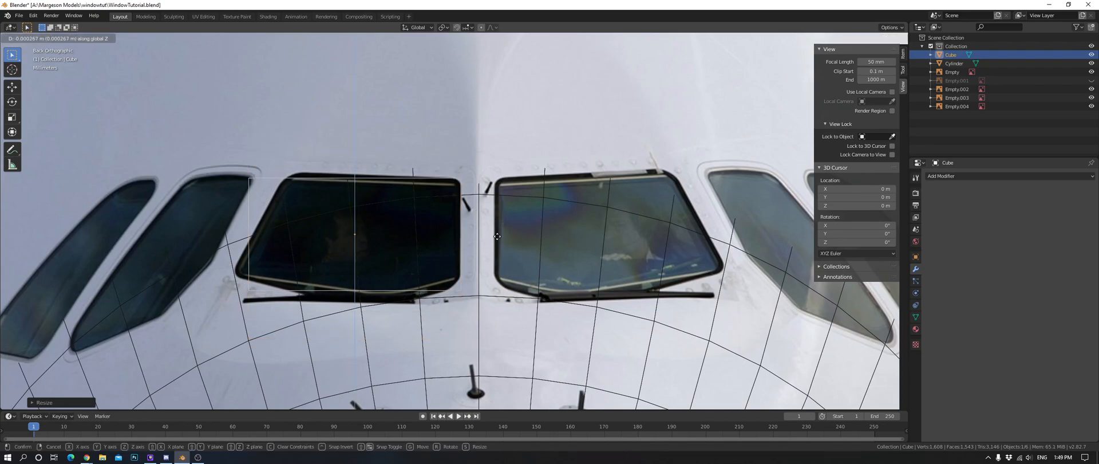
{"action": "left_click", "coordinate": [498, 235]}
Move the cube along Z so its upper edge lines up with the dark front window's upper frame.
{"action": "scroll", "coordinate": [498, 237], "scroll_direction": "up", "scroll_amount": 4}
{"action": "scroll", "coordinate": [420, 222], "scroll_direction": "up", "scroll_amount": 4}
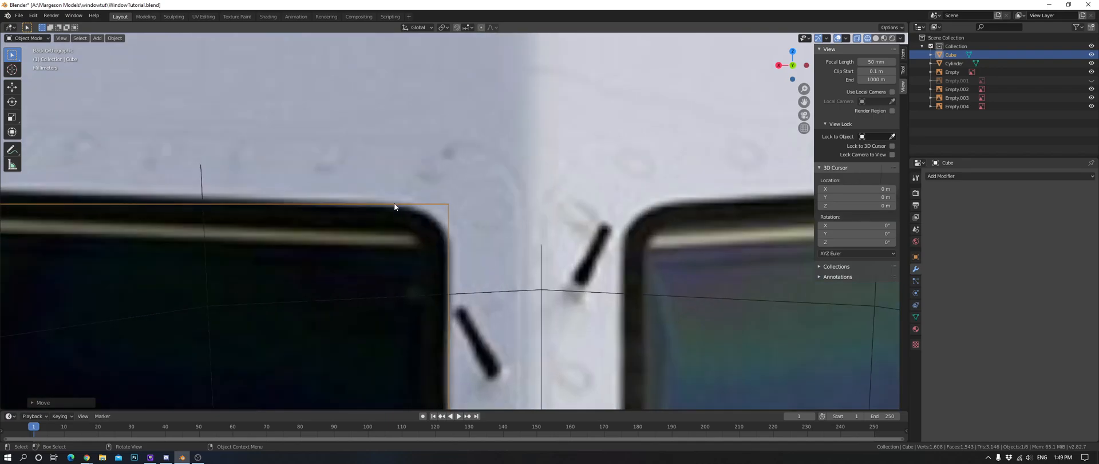
{"action": "key", "text": "Tab"}
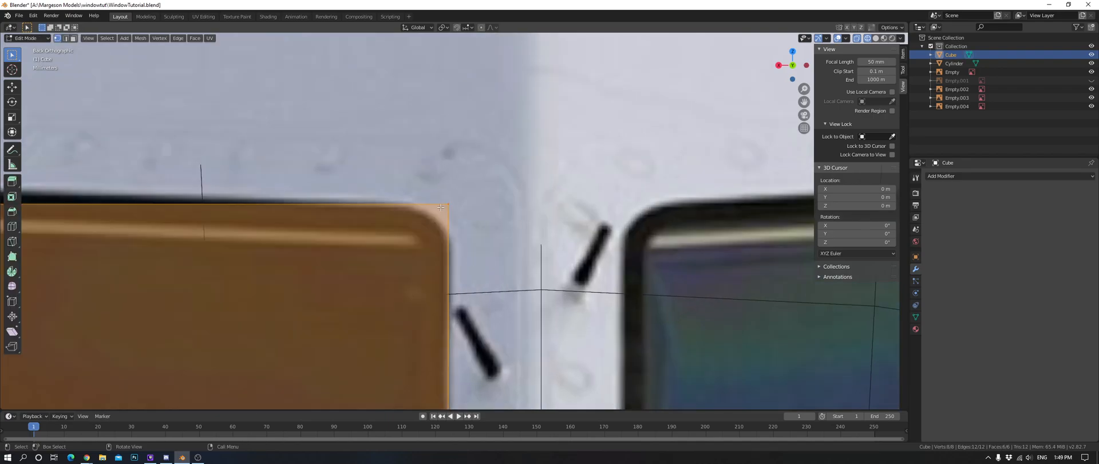
{"action": "key", "text": "Tab"}
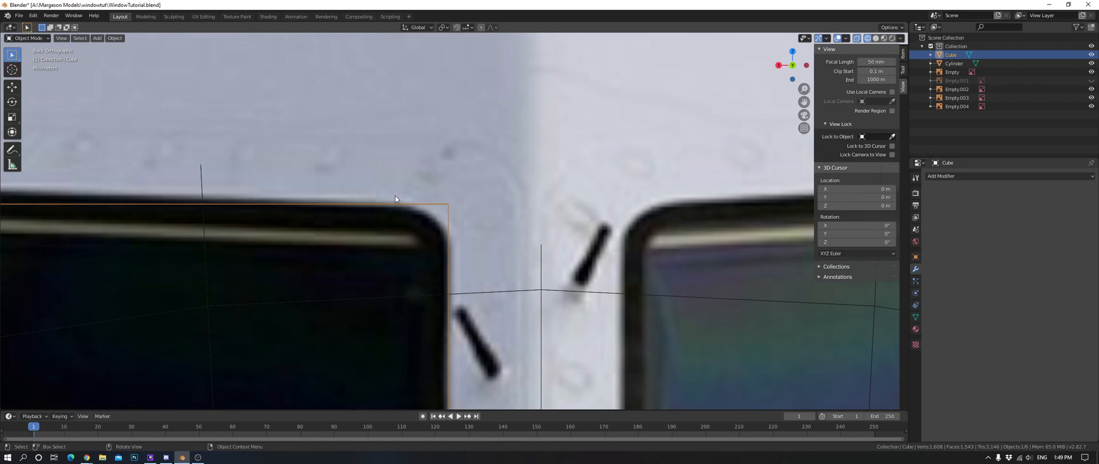
{"action": "key", "text": "Tab"}
{"action": "key", "text": "alt+a"}
{"action": "left_click", "coordinate": [65, 38]}
{"action": "key", "text": "b"}
{"action": "left_click_drag", "start_coordinate": [413, 178], "coordinate": [507, 246]}
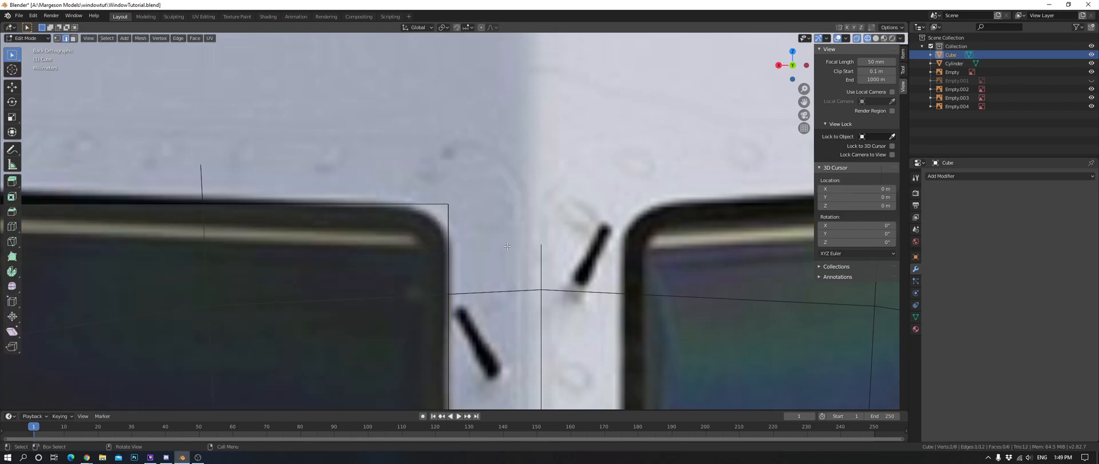
{"action": "key", "text": "ctrl+b"}
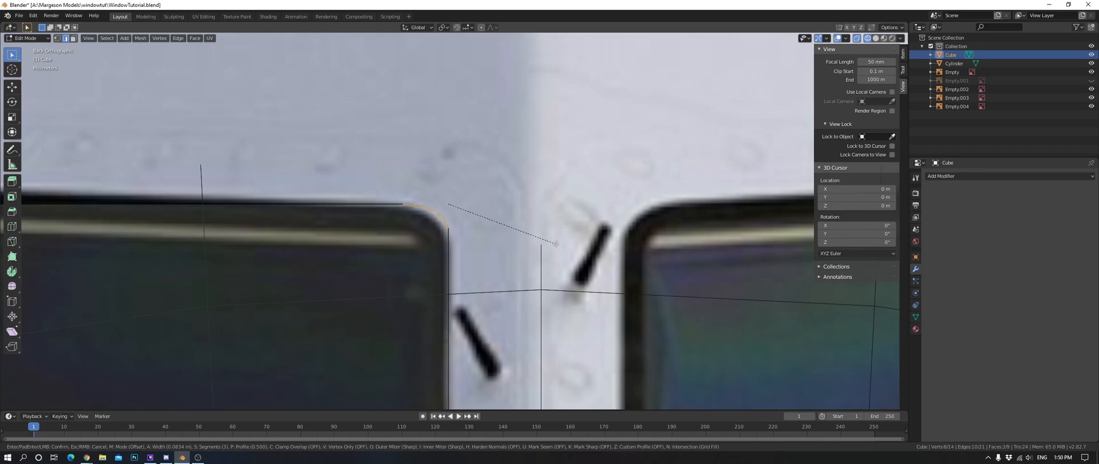
{"action": "key", "text": "Escape"}
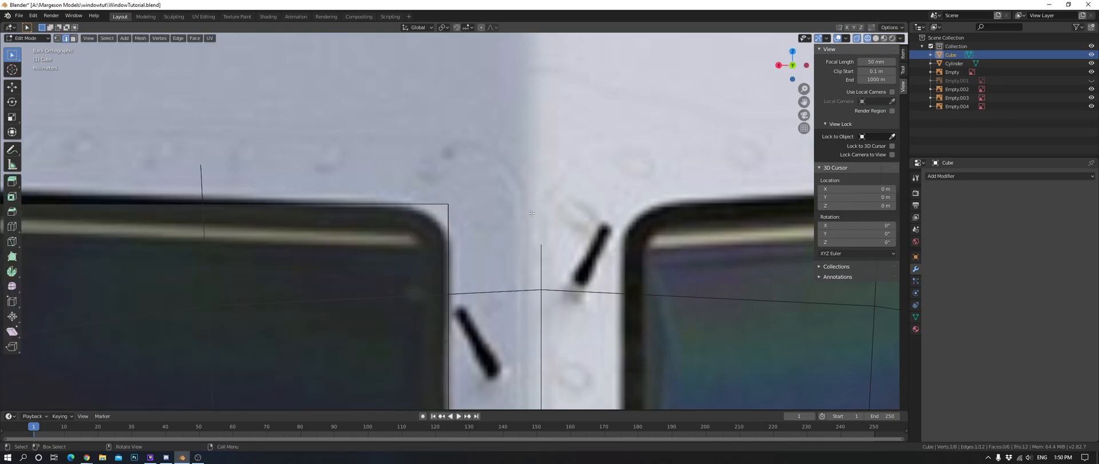
{"action": "key", "text": "ctrl+b"}
{"action": "scroll", "coordinate": [544, 223], "scroll_direction": "up", "scroll_amount": 3}
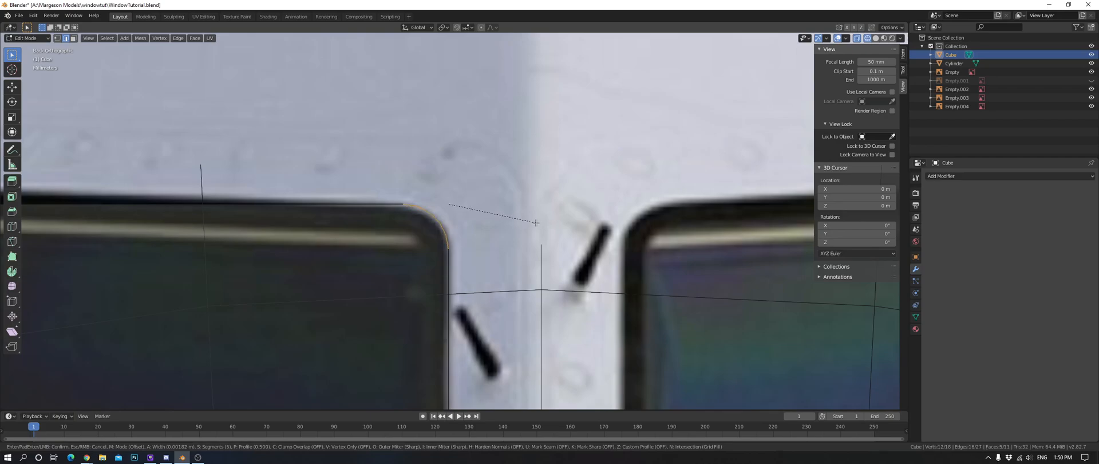
{"action": "key", "text": "Escape"}
{"action": "key", "text": "Tab"}
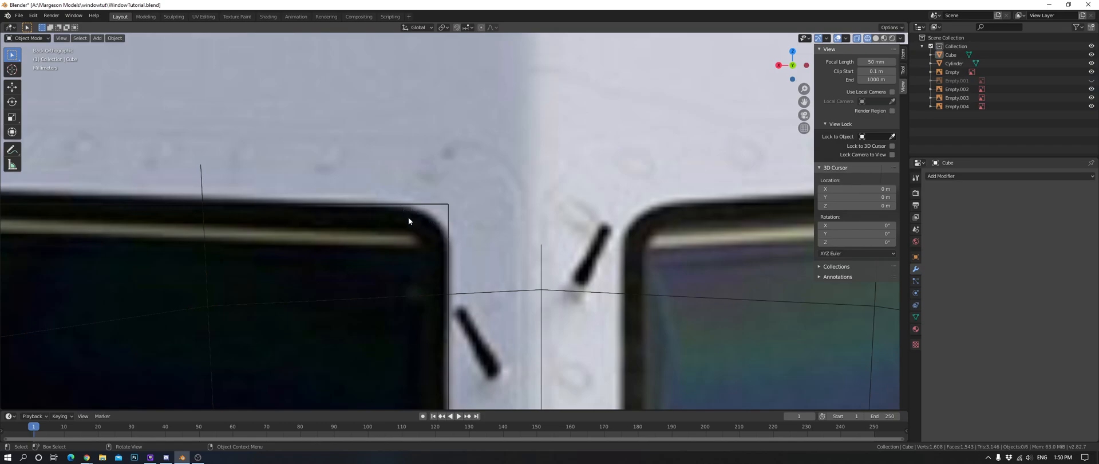
Move the cube's bottom vertices along Z to the wiper line just below the dark front window.
{"action": "scroll", "coordinate": [397, 210], "scroll_direction": "down", "scroll_amount": 3}
{"action": "left_click", "coordinate": [444, 218]}
{"action": "left_click", "coordinate": [449, 218]}
{"action": "left_click", "coordinate": [452, 215]}
{"action": "middle_click_drag", "start_coordinate": [478, 232], "coordinate": [528, 153], "text": "shift"}
{"action": "scroll", "coordinate": [520, 291], "scroll_direction": "up", "scroll_amount": 1}
{"action": "middle_click_drag", "start_coordinate": [520, 291], "coordinate": [515, 225], "text": "shift"}
{"action": "key", "text": "Tab"}
{"action": "key", "text": "a"}
{"action": "key", "text": "a"}
{"action": "key", "text": "1"}
{"action": "key", "text": "b"}
{"action": "left_click_drag", "start_coordinate": [128, 196], "coordinate": [595, 312]}
{"action": "key", "text": "g"}
{"action": "key", "text": "z"}
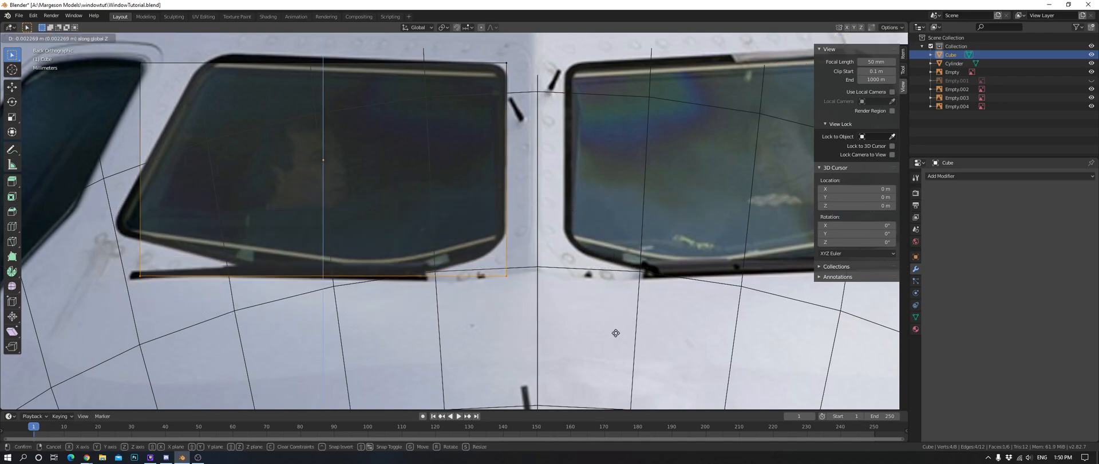
{"action": "left_click", "coordinate": [617, 332]}
{"action": "key", "text": "a"}
{"action": "key", "text": "alt+a"}
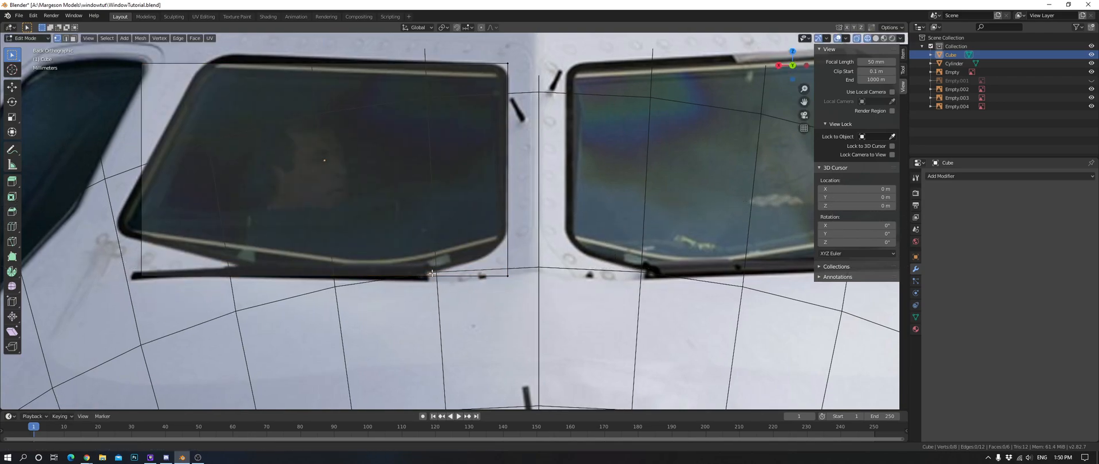
Move the cube's upper outer vertices along X and Z onto the window's upper outer corner.
{"action": "middle_click_drag", "start_coordinate": [422, 270], "coordinate": [539, 294], "text": "shift"}
{"action": "key", "text": "b"}
{"action": "left_click_drag", "start_coordinate": [219, 75], "coordinate": [286, 111]}
{"action": "key", "text": "g"}
{"action": "right_click", "coordinate": [392, 114]}
{"action": "key", "text": "g"}
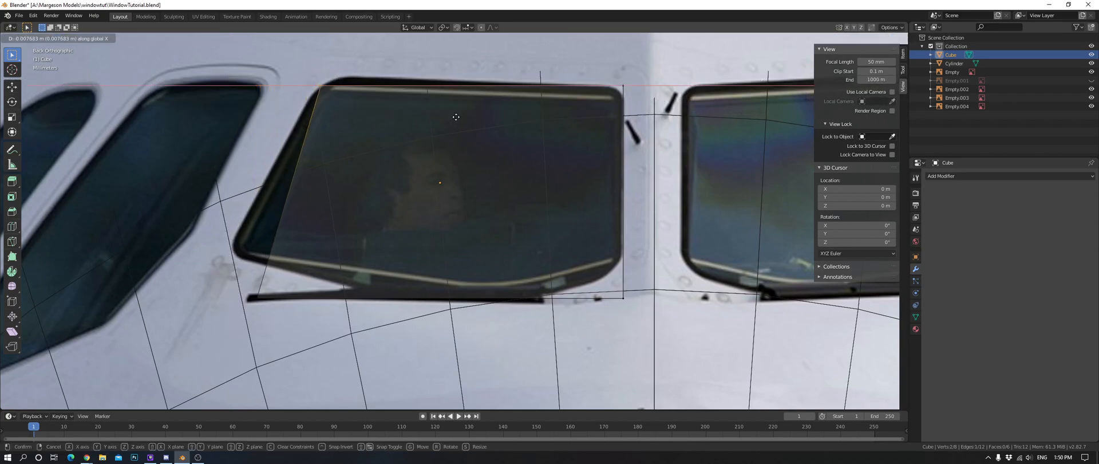
{"action": "key", "text": "z"}
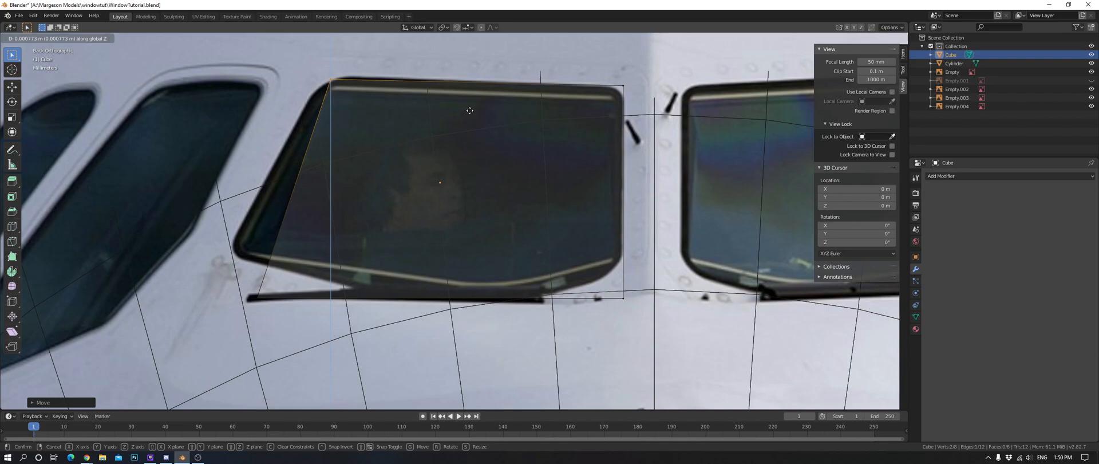
{"action": "key", "text": "x"}
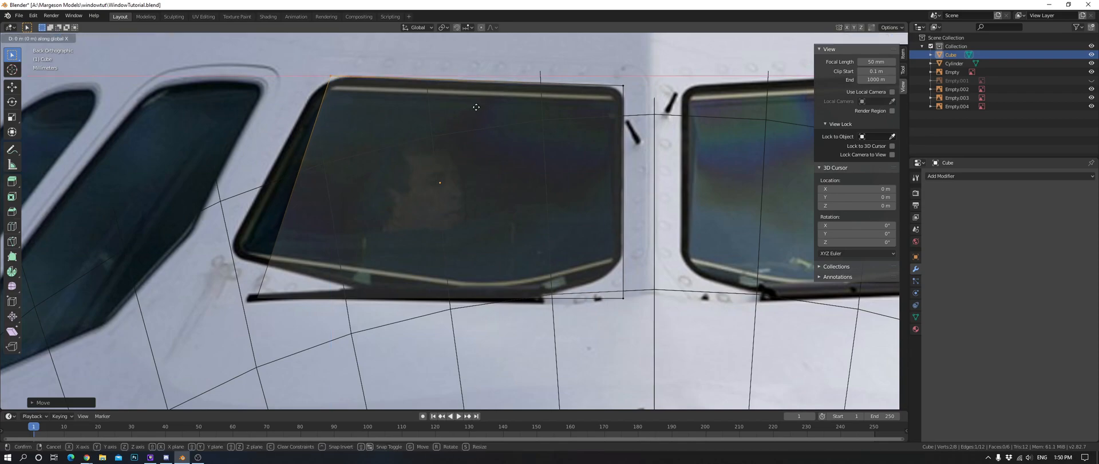
{"action": "left_click", "coordinate": [466, 106]}
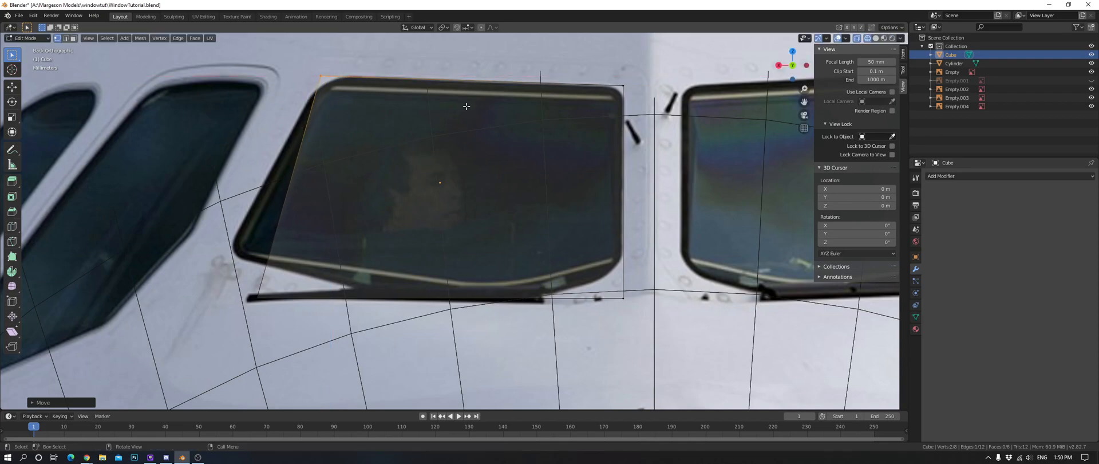
Move the cube's lower outer vertices onto the window's lower outer corner.
{"action": "key", "text": "a"}
{"action": "key", "text": "alt+a"}
{"action": "left_click_drag", "start_coordinate": [222, 269], "coordinate": [344, 336]}
{"action": "key", "text": "g"}
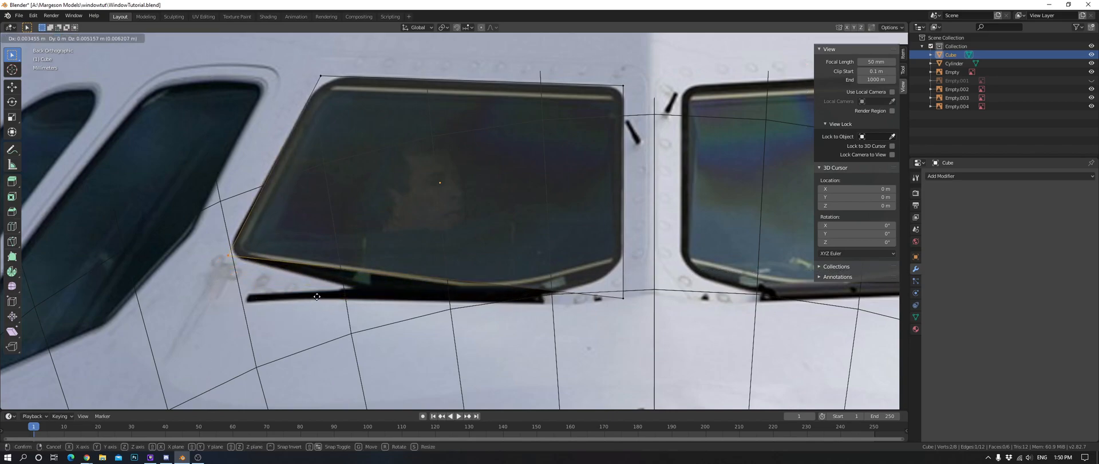
{"action": "left_click", "coordinate": [316, 299]}
Add a single vertical loop cut to the cube and slide it close to the window's inner edge.
{"action": "key", "text": "ctrl+r"}
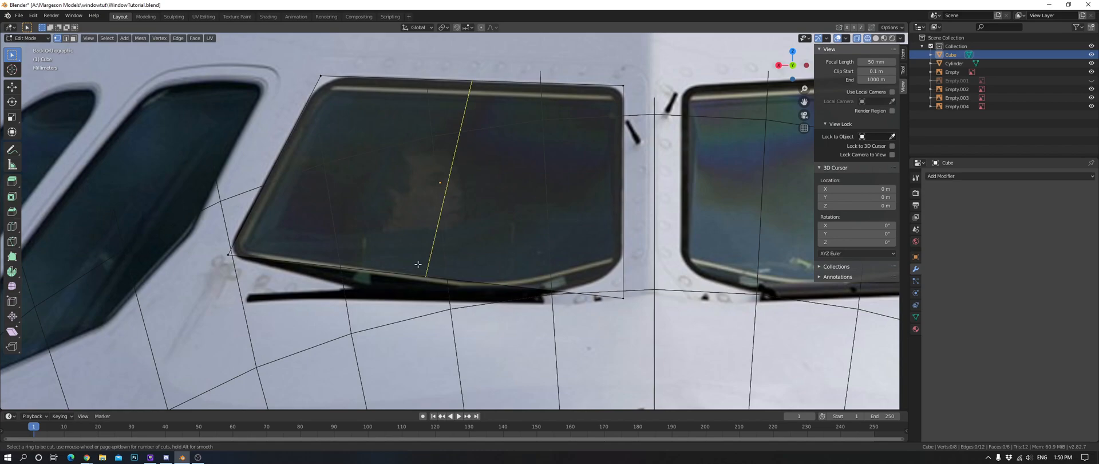
{"action": "key", "text": "Escape"}
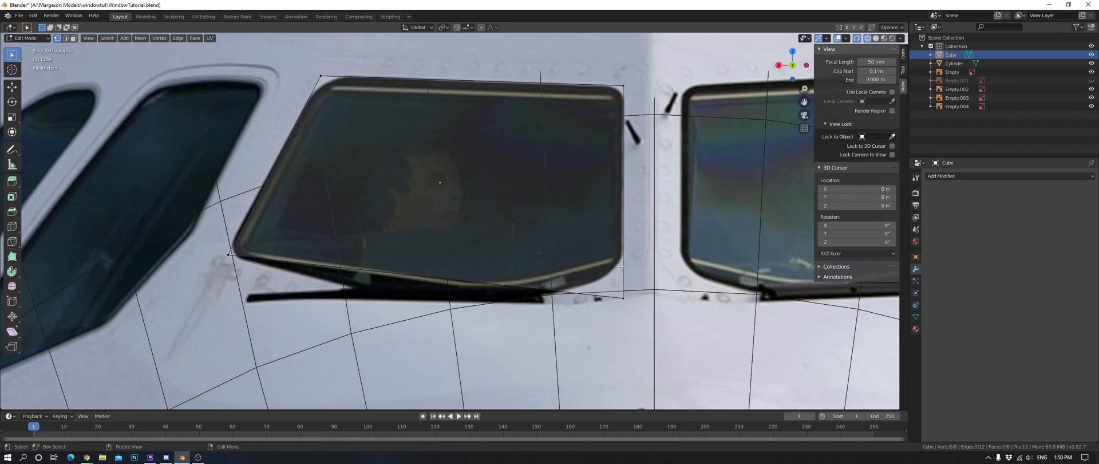
{"action": "scroll", "coordinate": [603, 267], "scroll_direction": "up", "scroll_amount": 1}
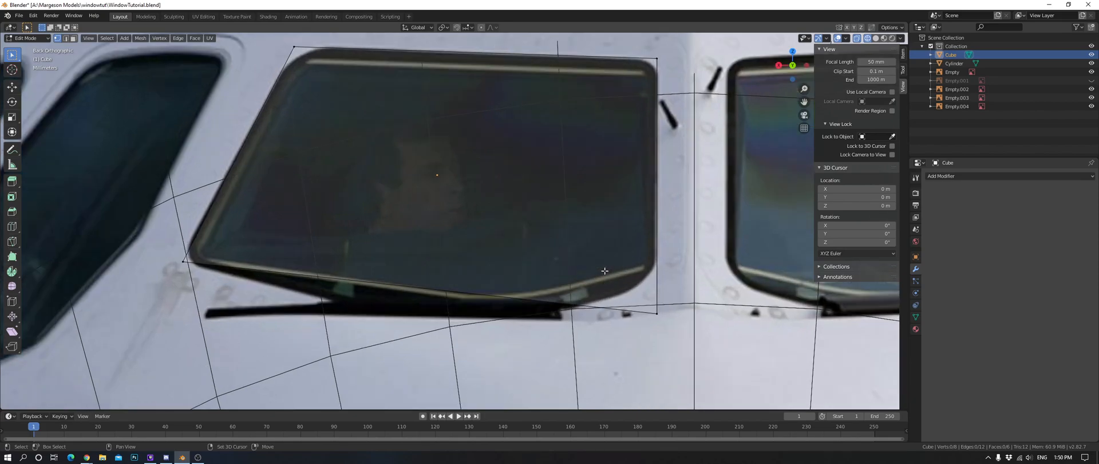
{"action": "middle_click_drag", "start_coordinate": [603, 268], "coordinate": [543, 259], "text": "shift"}
{"action": "key", "text": "ctrl+r"}
{"action": "left_click", "coordinate": [528, 289]}
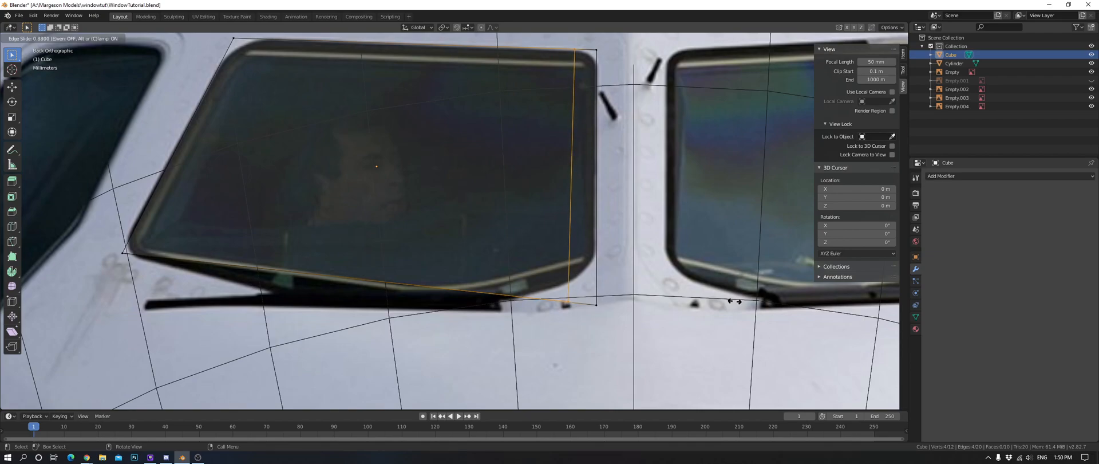
{"action": "left_click", "coordinate": [736, 301]}
Raise the lower inner corner vertices and the loop cut's bottom vertices along Z to follow the window's rounded corner.
{"action": "left_click", "coordinate": [640, 301]}
{"action": "left_click_drag", "start_coordinate": [590, 287], "coordinate": [640, 336]}
{"action": "key", "text": "g"}
{"action": "key", "text": "z"}
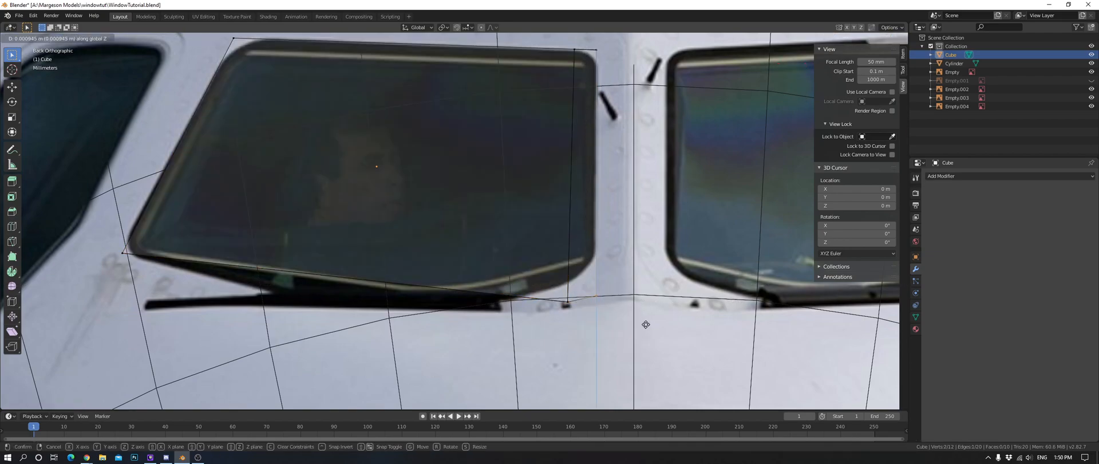
{"action": "left_click", "coordinate": [654, 302]}
{"action": "left_click", "coordinate": [566, 301]}
{"action": "key", "text": "g"}
{"action": "key", "text": "z"}
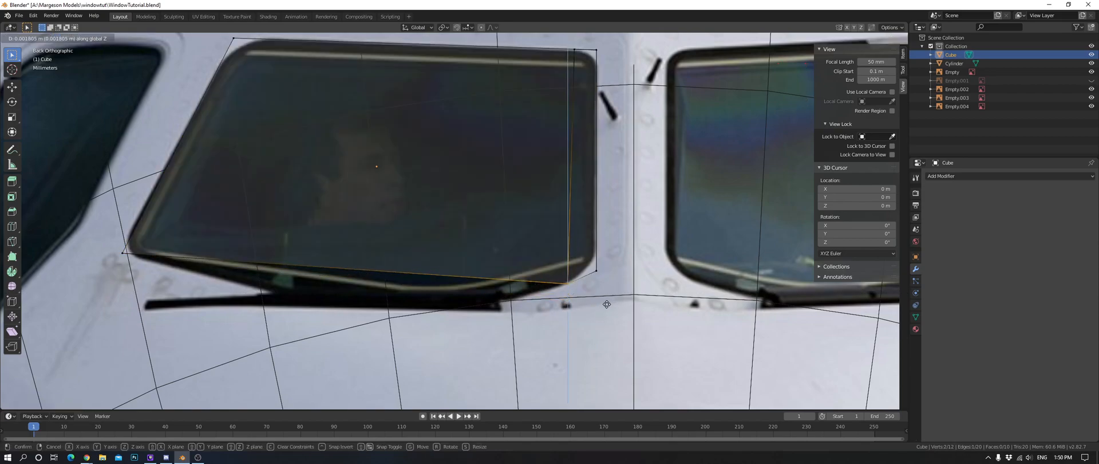
{"action": "left_click", "coordinate": [606, 297]}
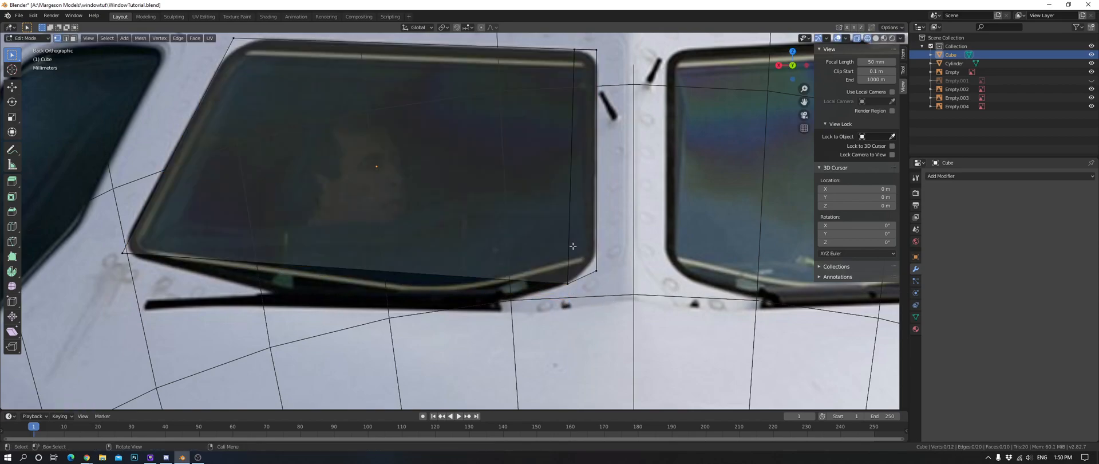
{"action": "key", "text": "2"}
{"action": "key", "text": "b"}
{"action": "left_click_drag", "start_coordinate": [589, 261], "coordinate": [619, 282]}
{"action": "key", "text": "ctrl+b"}
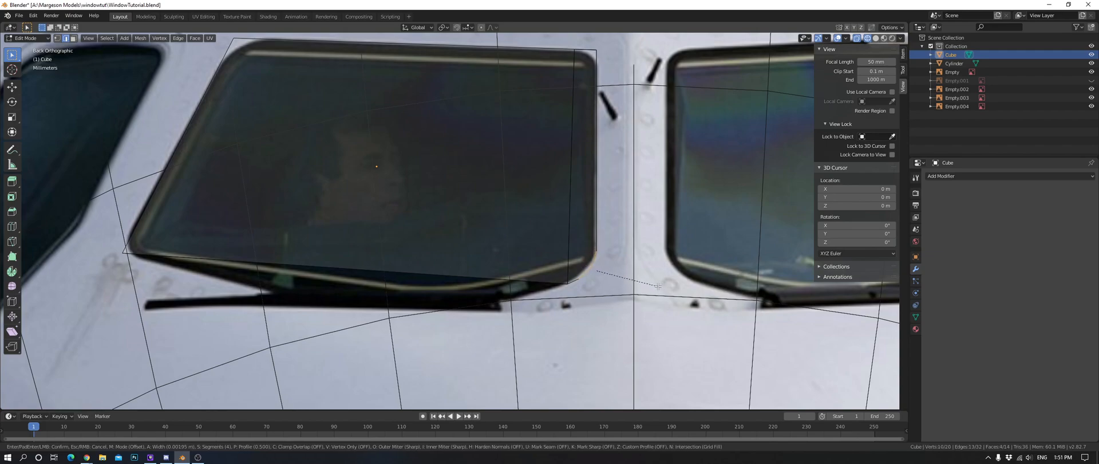
{"action": "right_click", "coordinate": [658, 287]}
{"action": "key", "text": "a"}
{"action": "key", "text": "alt+a"}
{"action": "left_click", "coordinate": [58, 38]}
{"action": "key", "text": "b"}
{"action": "left_click_drag", "start_coordinate": [537, 257], "coordinate": [589, 311]}
{"action": "key", "text": "g"}
{"action": "left_click", "coordinate": [589, 309]}
{"action": "key", "text": "a"}
{"action": "key", "text": "alt+a"}
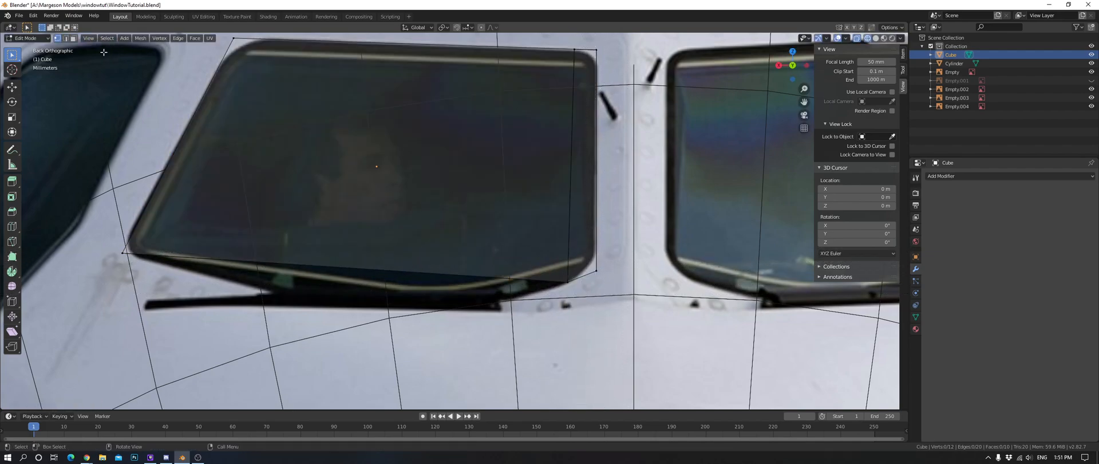
{"action": "key", "text": "a"}
{"action": "key", "text": "alt+a"}
{"action": "left_click", "coordinate": [596, 273]}
{"action": "key", "text": "ctrl+b"}
{"action": "scroll", "coordinate": [655, 288], "scroll_direction": "up", "scroll_amount": 2}
{"action": "key", "text": "Escape"}
{"action": "left_click", "coordinate": [290, 145]}
{"action": "left_click", "coordinate": [58, 39]}
{"action": "middle_click_drag", "start_coordinate": [565, 41], "coordinate": [548, 65], "text": "shift"}
{"action": "key", "text": "b"}
{"action": "left_click_drag", "start_coordinate": [548, 65], "coordinate": [567, 83]}
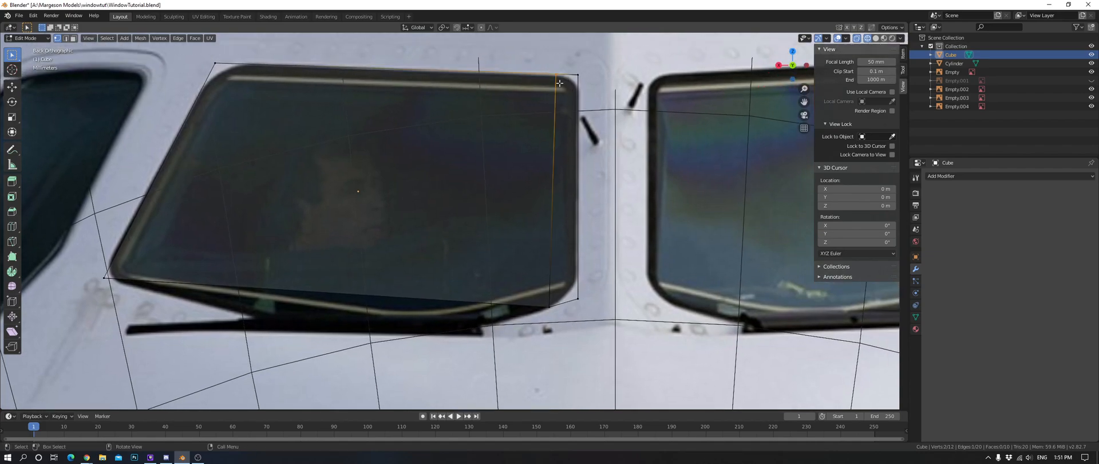
{"action": "key", "text": "x"}
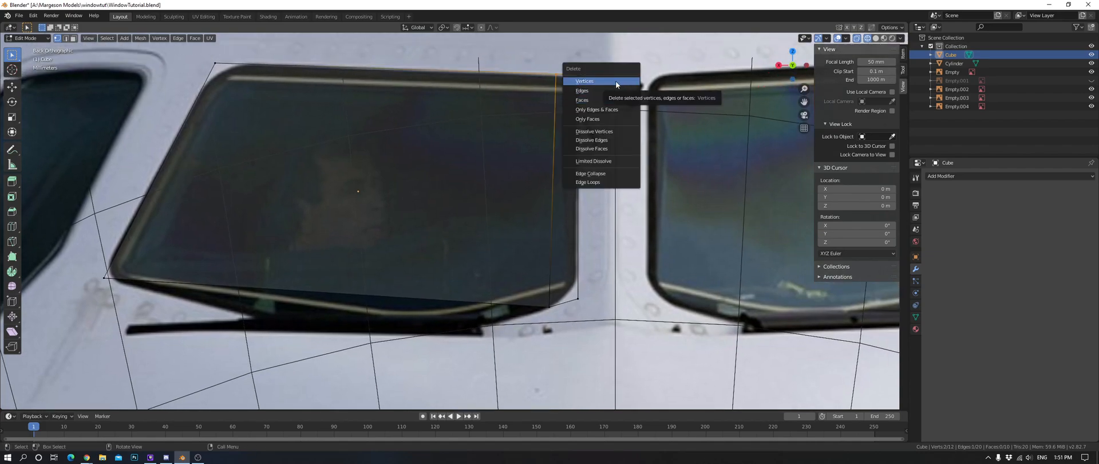
{"action": "left_click", "coordinate": [644, 126]}
Add two more vertical loop cuts across the wide part of the window mesh and slide them toward the inner edge.
{"action": "middle_click_drag", "start_coordinate": [495, 255], "coordinate": [557, 240], "text": "shift"}
{"action": "key", "text": "ctrl+r"}
{"action": "scroll", "coordinate": [340, 283], "scroll_direction": "up", "scroll_amount": 1}
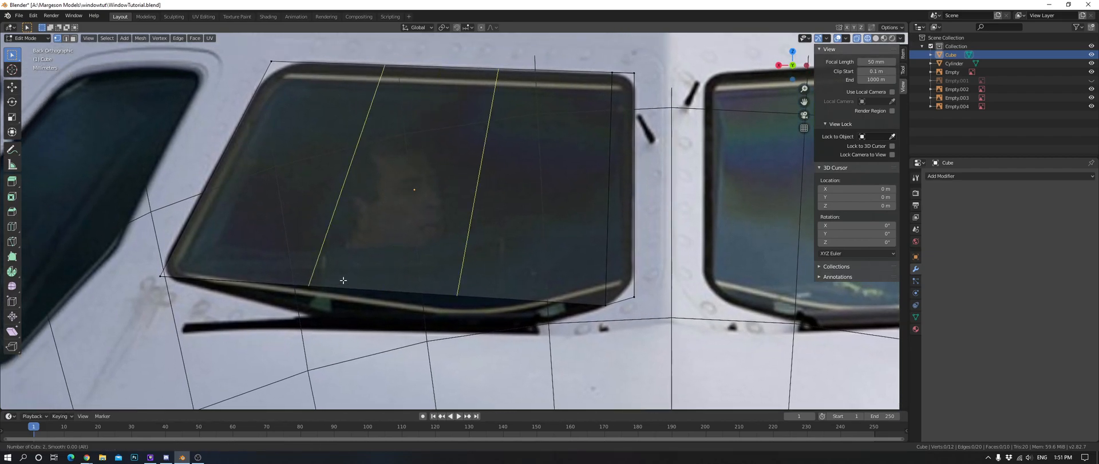
{"action": "scroll", "coordinate": [343, 280], "scroll_direction": "up", "scroll_amount": 1}
{"action": "scroll", "coordinate": [343, 280], "scroll_direction": "down", "scroll_amount": 1}
{"action": "left_click", "coordinate": [343, 280]}
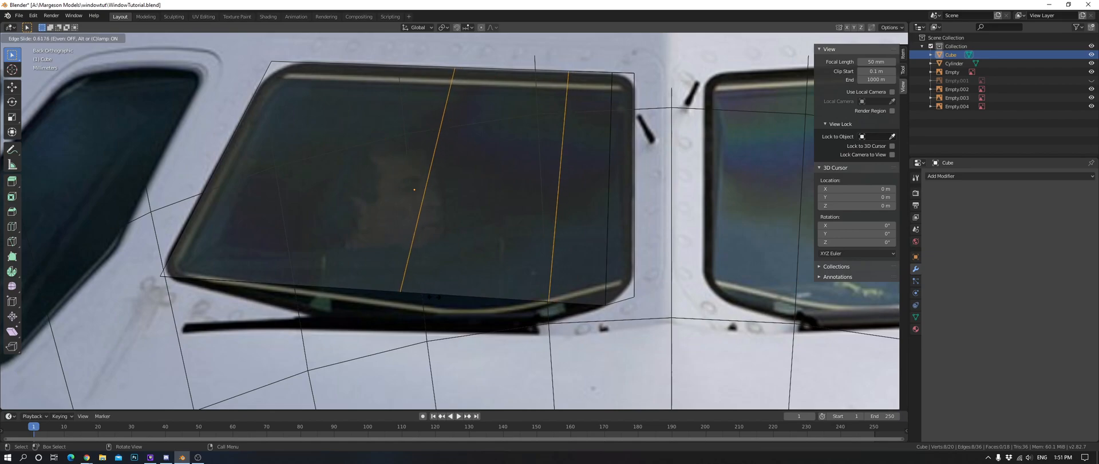
{"action": "key", "text": "Return"}
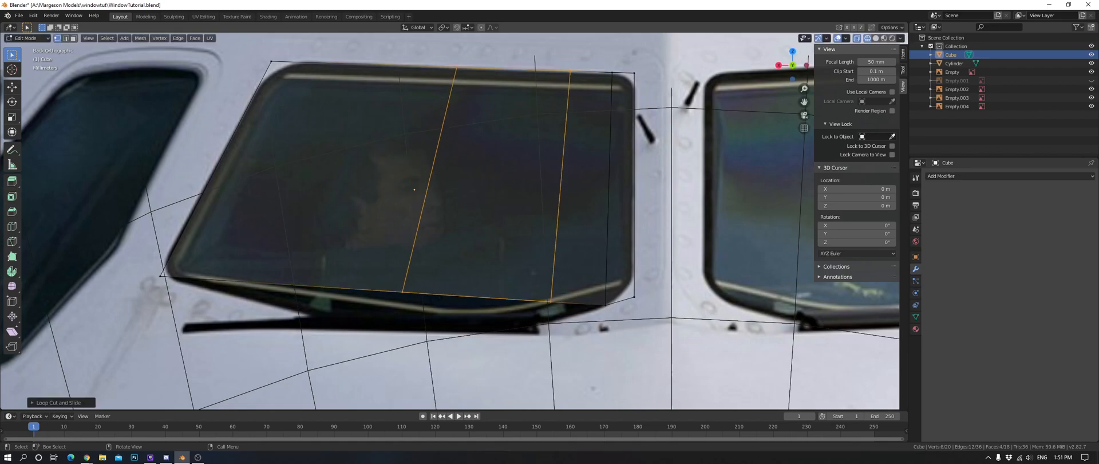
Move the outermost loop cut's bottom vertices outward along X and down along Z onto the window's lower frame.
{"action": "key", "text": "alt+Tab"}
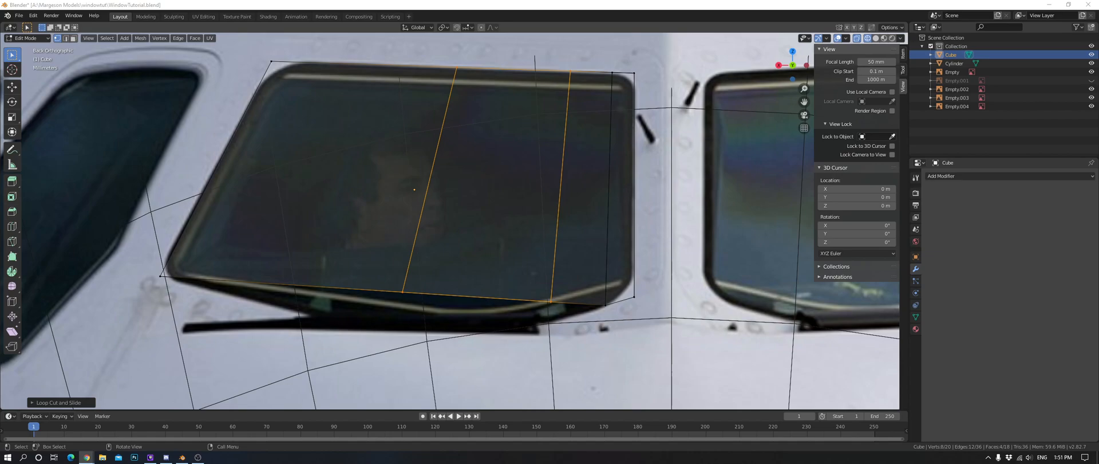
{"action": "left_click", "coordinate": [393, 292]}
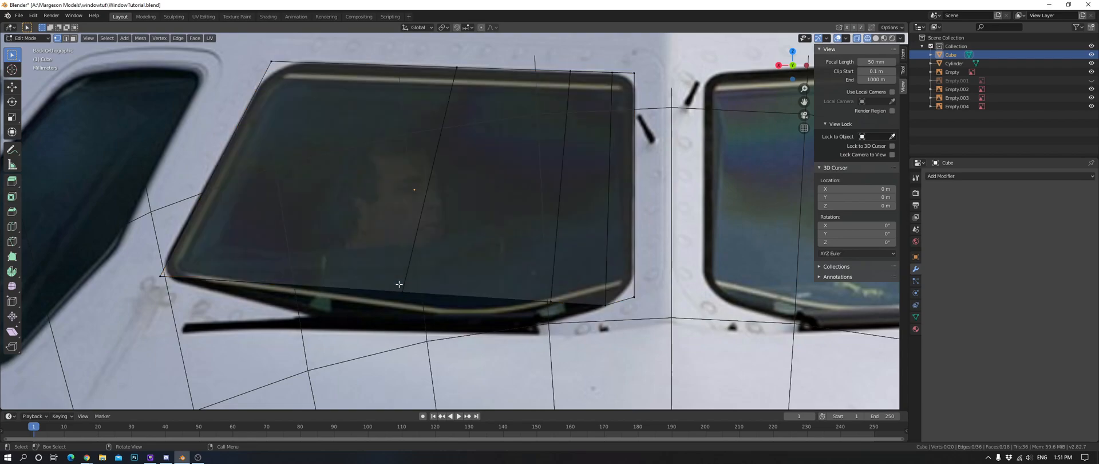
{"action": "key", "text": "g"}
{"action": "key", "text": "x"}
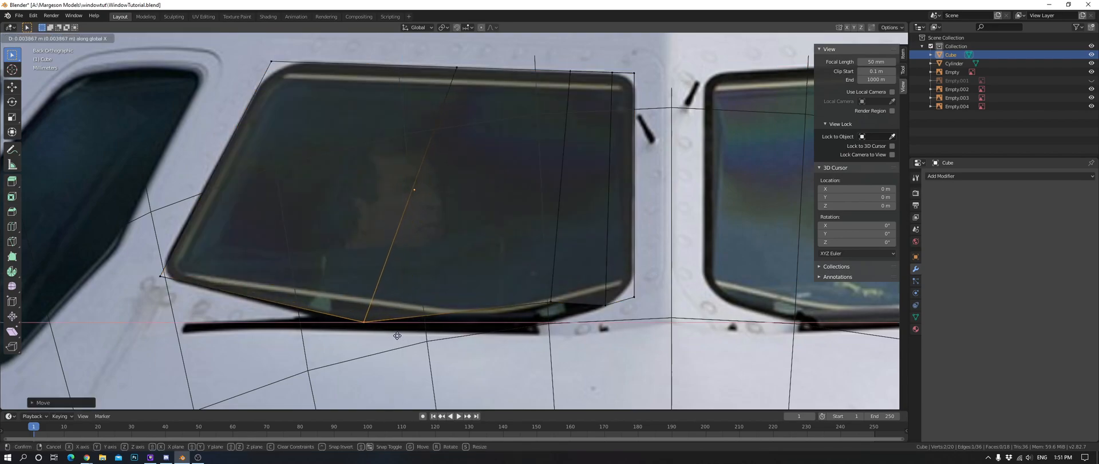
{"action": "left_click", "coordinate": [394, 336]}
{"action": "key", "text": "g"}
{"action": "key", "text": "z"}
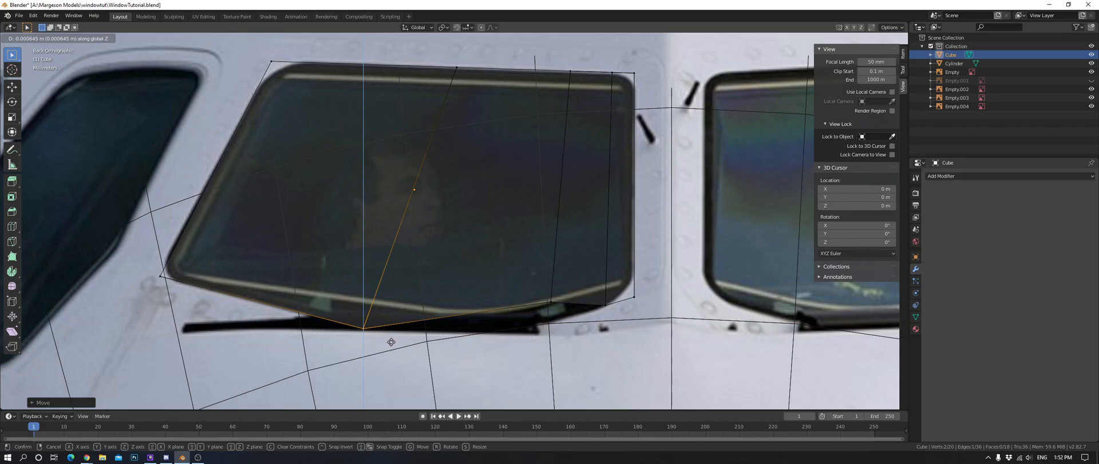
{"action": "left_click", "coordinate": [392, 342]}
Lower the second loop cut's bottom vertices along Z onto the window's lower frame.
{"action": "left_click", "coordinate": [570, 331]}
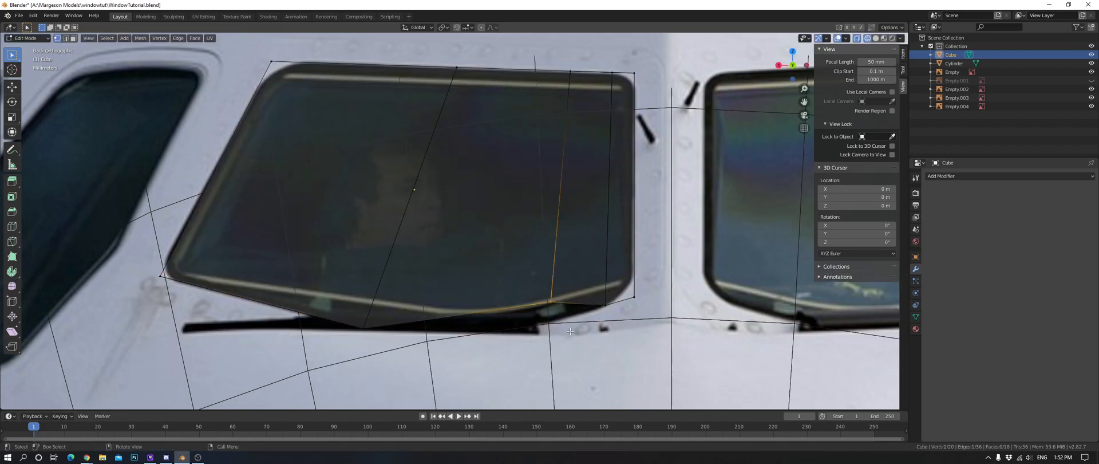
{"action": "key", "text": "g"}
{"action": "key", "text": "z"}
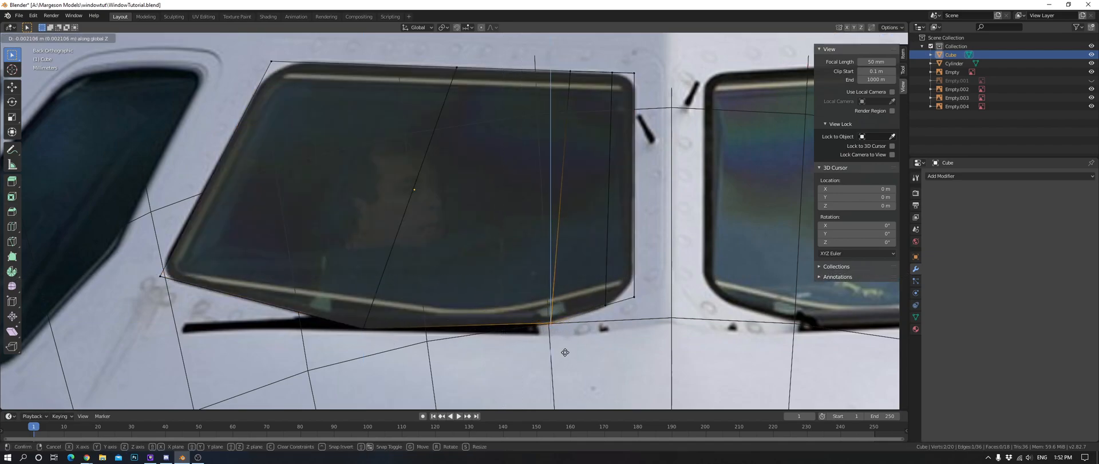
{"action": "left_click", "coordinate": [573, 325]}
Add a loop cut between the two widely spaced cuts and slide it toward the window's inner edge.
{"action": "key", "text": "a"}
{"action": "key", "text": "alt+a"}
{"action": "key", "text": "ctrl+r"}
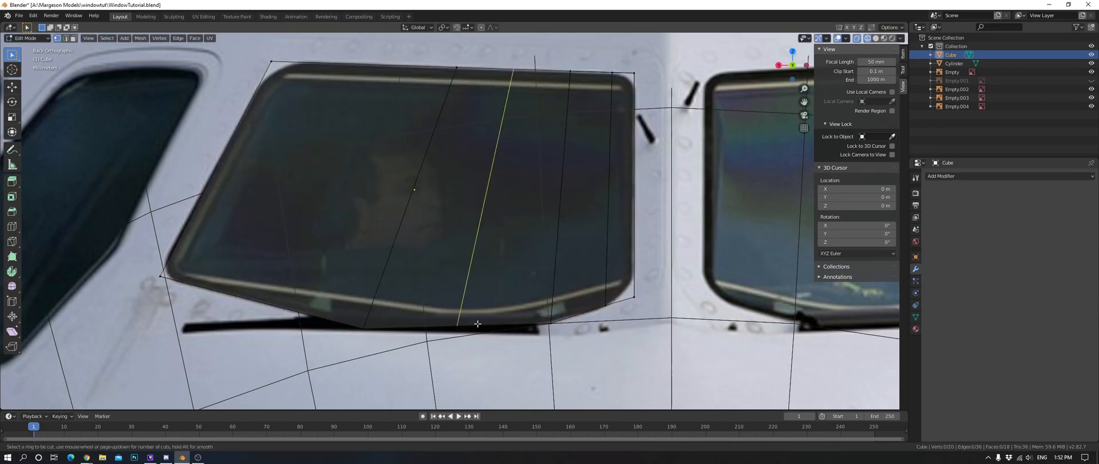
{"action": "left_click", "coordinate": [477, 324]}
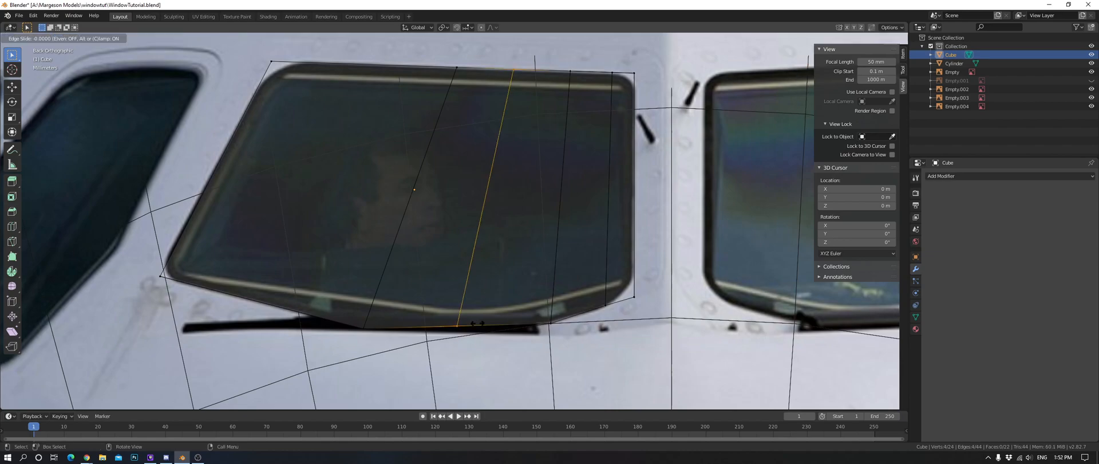
{"action": "left_click", "coordinate": [535, 324]}
Shift the newest loop cut's bottom vertices along Z to follow the window's lower frame.
{"action": "key", "text": "a"}
{"action": "left_click", "coordinate": [534, 323]}
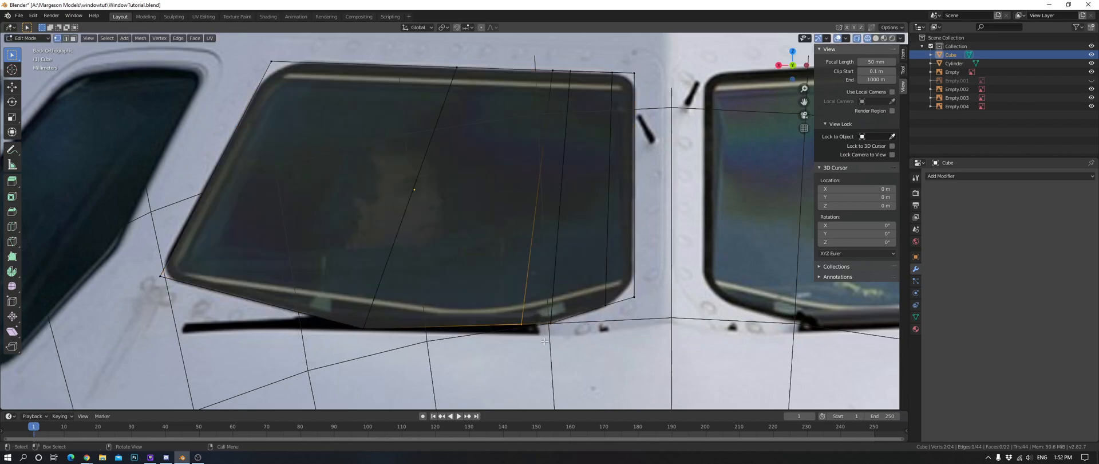
{"action": "scroll", "coordinate": [535, 321], "scroll_direction": "up", "scroll_amount": 3}
{"action": "key", "text": "g"}
{"action": "key", "text": "z"}
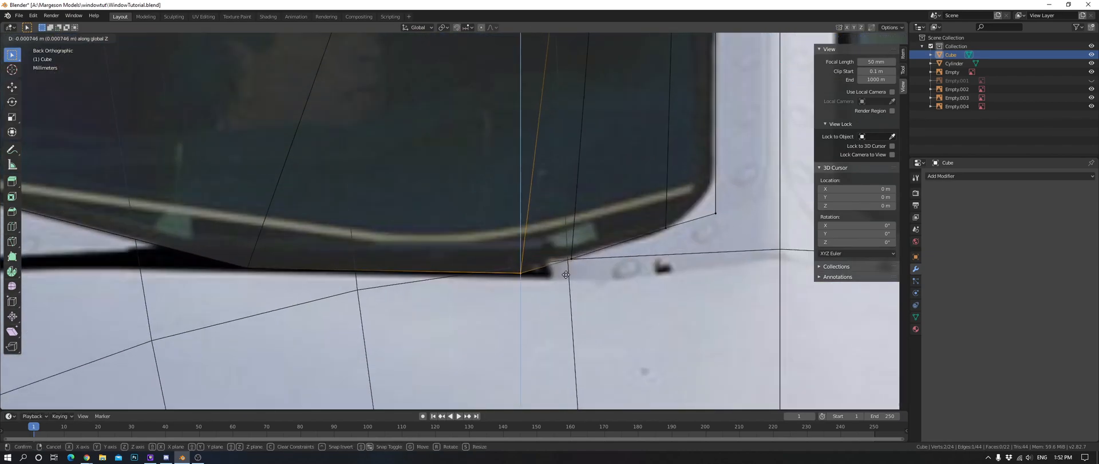
{"action": "left_click", "coordinate": [567, 273]}
Copy the Z position of the outermost loop cut's bottom vertices.
{"action": "key", "text": "a"}
{"action": "key", "text": "a"}
{"action": "key", "text": "b"}
{"action": "left_click_drag", "start_coordinate": [230, 247], "coordinate": [267, 286]}
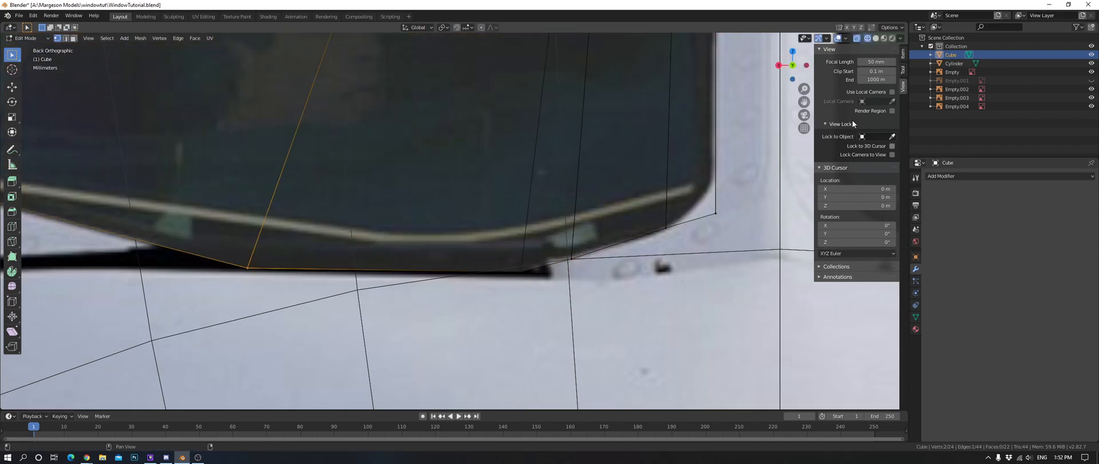
{"action": "left_click", "coordinate": [903, 53]}
{"action": "left_click", "coordinate": [856, 87]}
{"action": "key", "text": "ctrl+c"}
Set the newest loop cut's bottom vertices to the copied Z position of -0.013904 m, levelling the lower edge.
{"action": "left_click", "coordinate": [554, 135]}
{"action": "key", "text": "a"}
{"action": "key", "text": "a"}
{"action": "key", "text": "b"}
{"action": "left_click_drag", "start_coordinate": [507, 252], "coordinate": [538, 286]}
{"action": "left_click", "coordinate": [833, 87]}
{"action": "key", "text": "ctrl+v"}
{"action": "key", "text": "Return"}
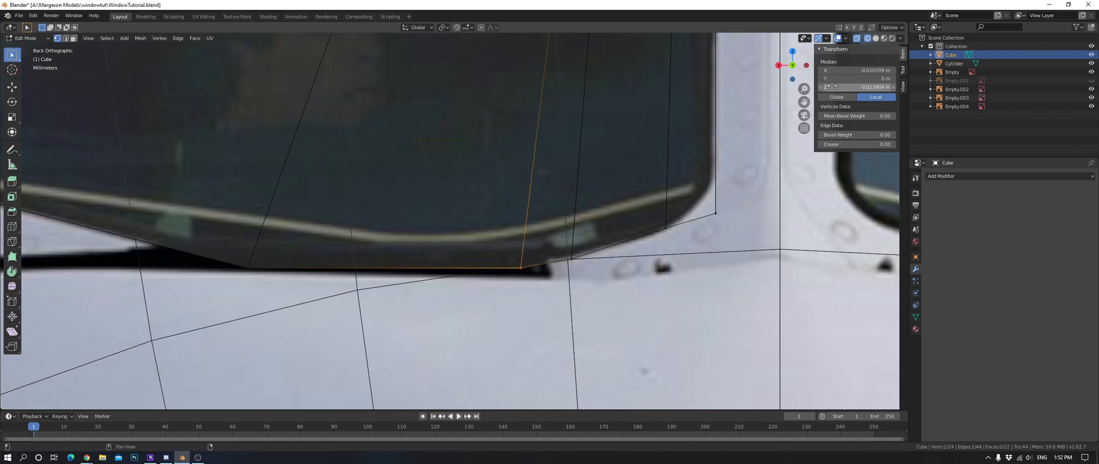
Examine the window mesh's outline in solid shading against the nose and the reference photo.
{"action": "scroll", "coordinate": [245, 257], "scroll_direction": "down", "scroll_amount": 7}
{"action": "key", "text": "a"}
{"action": "key", "text": "a"}
{"action": "key", "text": "Tab"}
{"action": "key", "text": "z"}
{"action": "left_click", "coordinate": [448, 232]}
{"action": "scroll", "coordinate": [450, 229], "scroll_direction": "down", "scroll_amount": 10}
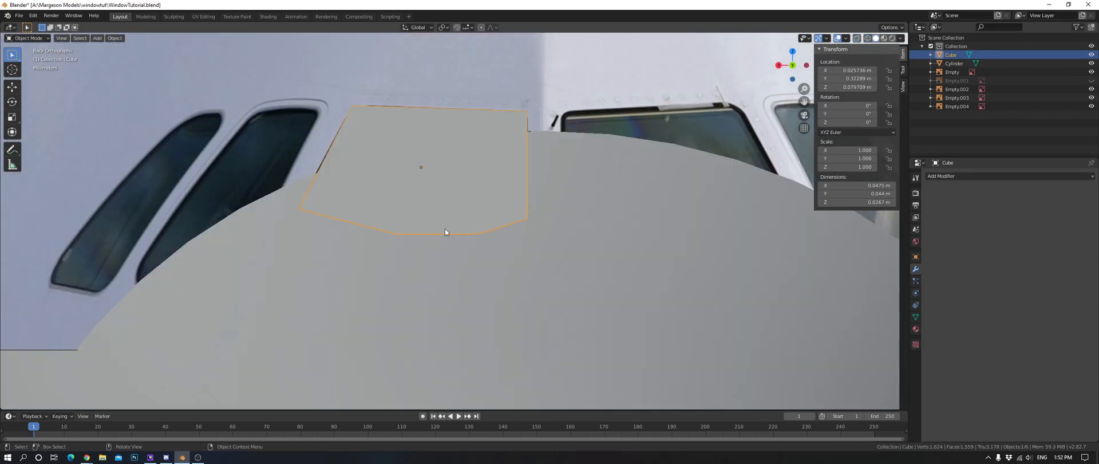
{"action": "scroll", "coordinate": [463, 229], "scroll_direction": "up", "scroll_amount": 10}
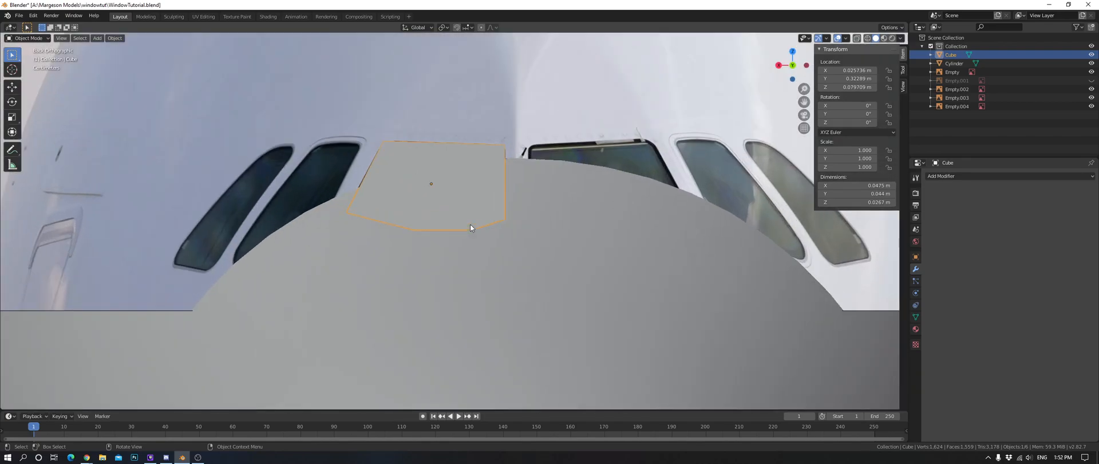
{"action": "key", "text": "Tab"}
{"action": "key", "text": "alt+z"}
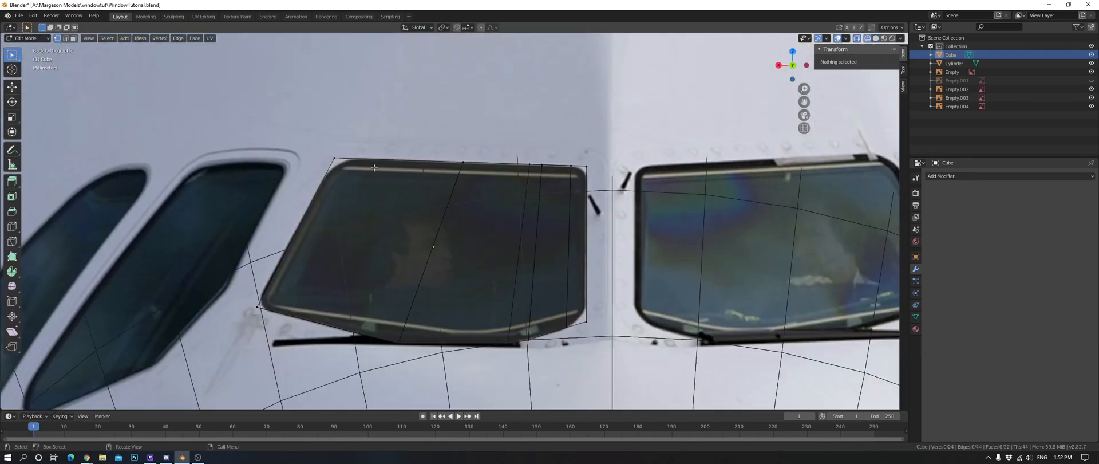
Delete the loop cuts' top vertices between the window's two upper corners.
{"action": "scroll", "coordinate": [488, 196], "scroll_direction": "up", "scroll_amount": 2}
{"action": "left_click_drag", "start_coordinate": [450, 123], "coordinate": [631, 165]}
{"action": "middle_click_drag", "start_coordinate": [524, 169], "coordinate": [521, 147], "text": "shift"}
{"action": "key", "text": "x"}
{"action": "left_click", "coordinate": [557, 144]}
Fill the open top of the window mesh with one face between the upper corner vertices.
{"action": "key", "text": "b"}
{"action": "left_click_drag", "start_coordinate": [263, 101], "coordinate": [717, 131]}
{"action": "key", "text": "f"}
Adjust the upper outer corner vertices along Z to meet the window's top frame.
{"action": "key", "text": "a"}
{"action": "key", "text": "a"}
{"action": "key", "text": "b"}
{"action": "left_click_drag", "start_coordinate": [252, 94], "coordinate": [370, 136]}
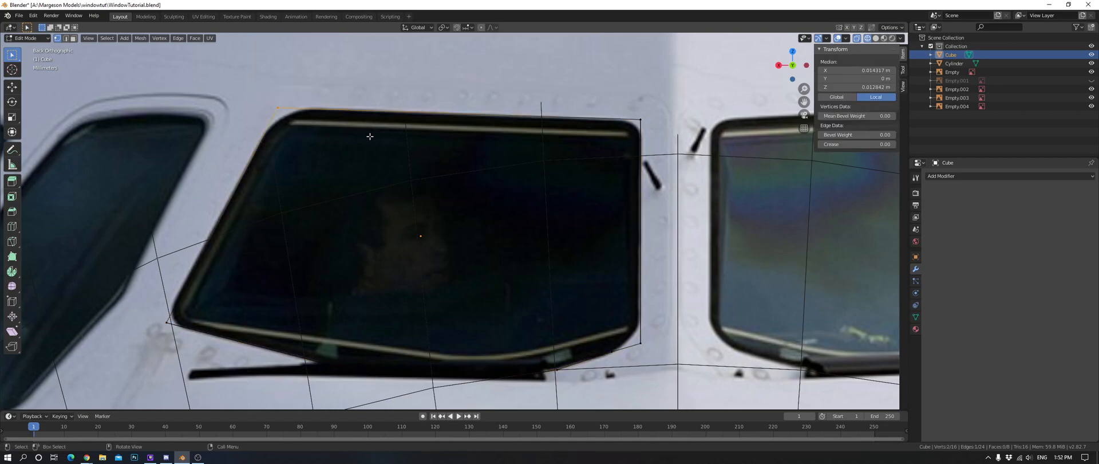
{"action": "key", "text": "g"}
{"action": "key", "text": "z"}
{"action": "left_click", "coordinate": [373, 133]}
{"action": "key", "text": "g"}
{"action": "key", "text": "y"}
{"action": "key", "text": "z"}
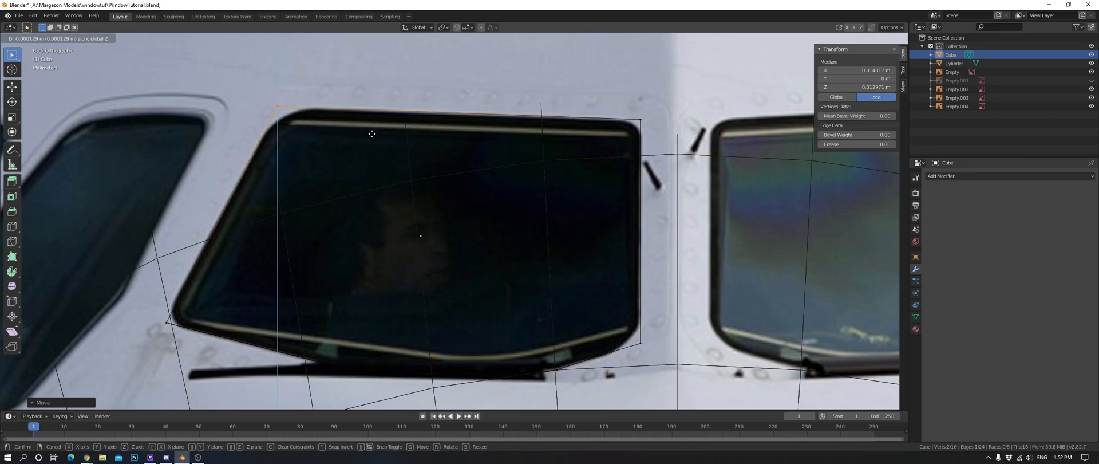
{"action": "left_click", "coordinate": [372, 134]}
Shift both the upper outer and upper inner corner vertices slightly along Z to align the top edge.
{"action": "key", "text": "b"}
{"action": "left_click_drag", "start_coordinate": [627, 102], "coordinate": [682, 150]}
{"action": "key", "text": "g"}
{"action": "key", "text": "z"}
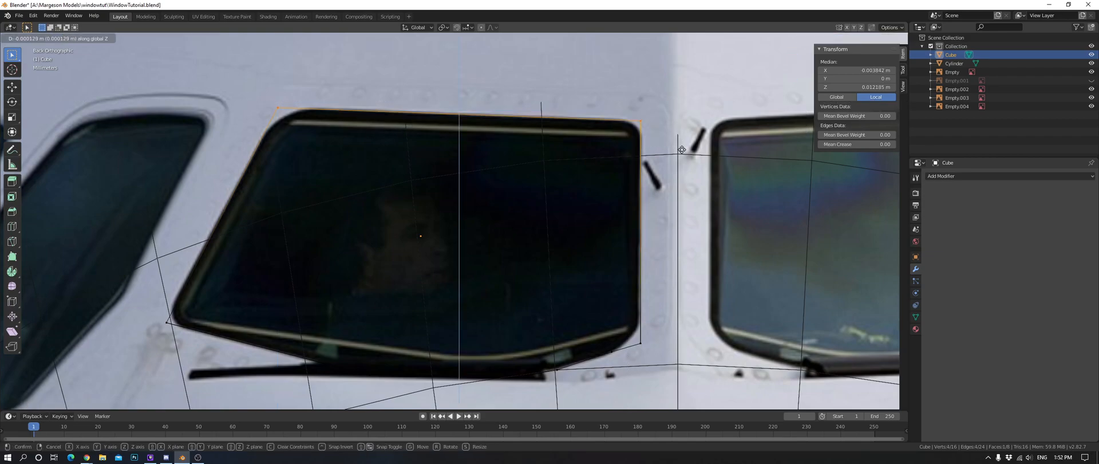
{"action": "left_click", "coordinate": [681, 149]}
Move the lower outer corner vertices outward along X and fine-tune them along Z to fit the window frame.
{"action": "key", "text": "alt+a"}
{"action": "key", "text": "b"}
{"action": "left_click_drag", "start_coordinate": [141, 276], "coordinate": [197, 356]}
{"action": "key", "text": "g"}
{"action": "key", "text": "x"}
{"action": "left_click", "coordinate": [195, 356]}
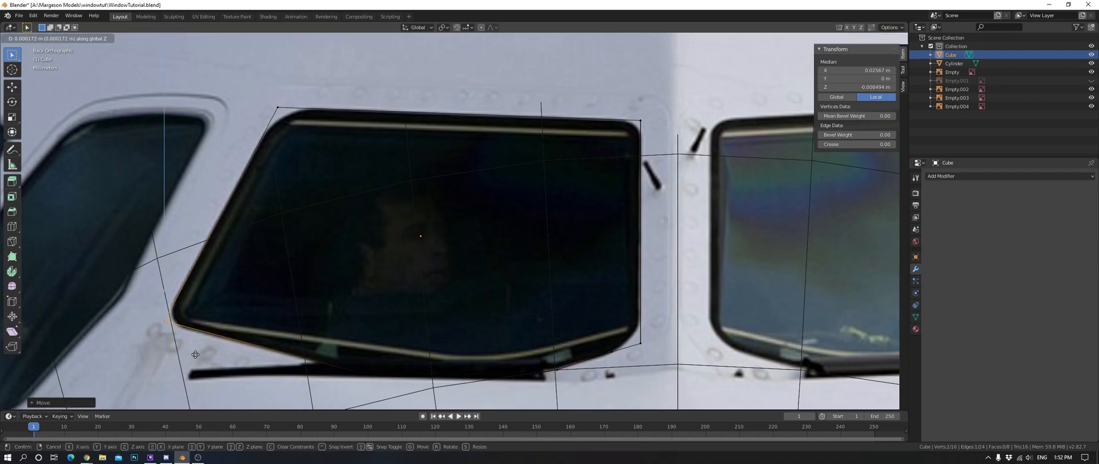
Fill the open front and back ends of the window mesh with faces.
{"action": "key", "text": "Tab"}
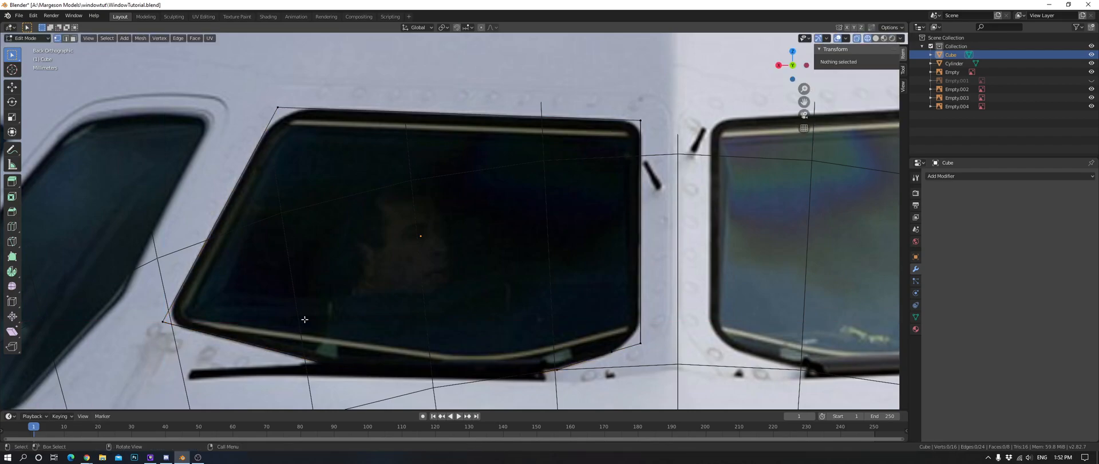
{"action": "scroll", "coordinate": [335, 246], "scroll_direction": "down", "scroll_amount": 10}
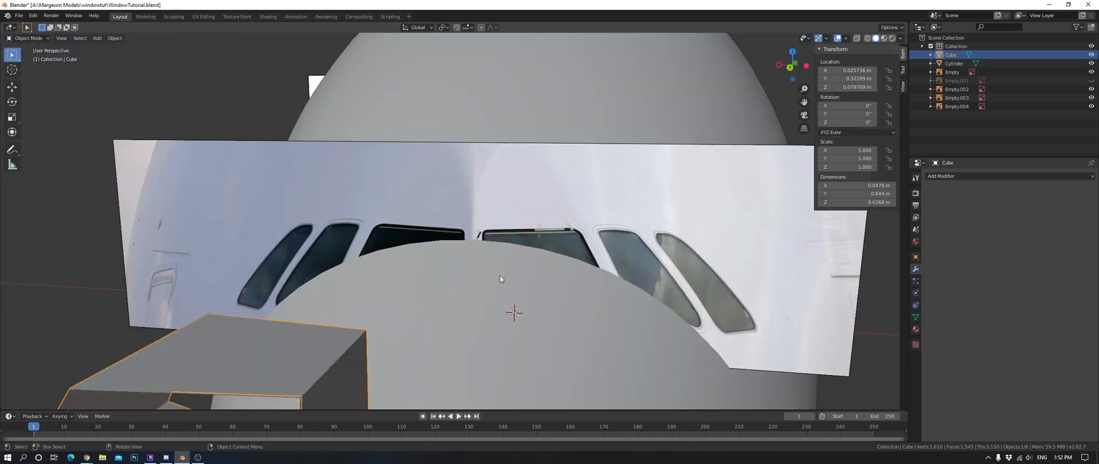
{"action": "mouse_move", "coordinate": [500, 276]}
{"action": "middle_mouse_down"}
{"action": "mouse_move", "coordinate": [513, 282]}
{"action": "mouse_move", "coordinate": [493, 282]}
{"action": "middle_mouse_up"}
{"action": "scroll", "coordinate": [493, 282], "scroll_direction": "up", "scroll_amount": 3}
{"action": "key", "text": "Tab"}
{"action": "left_click", "coordinate": [330, 274], "text": "alt"}
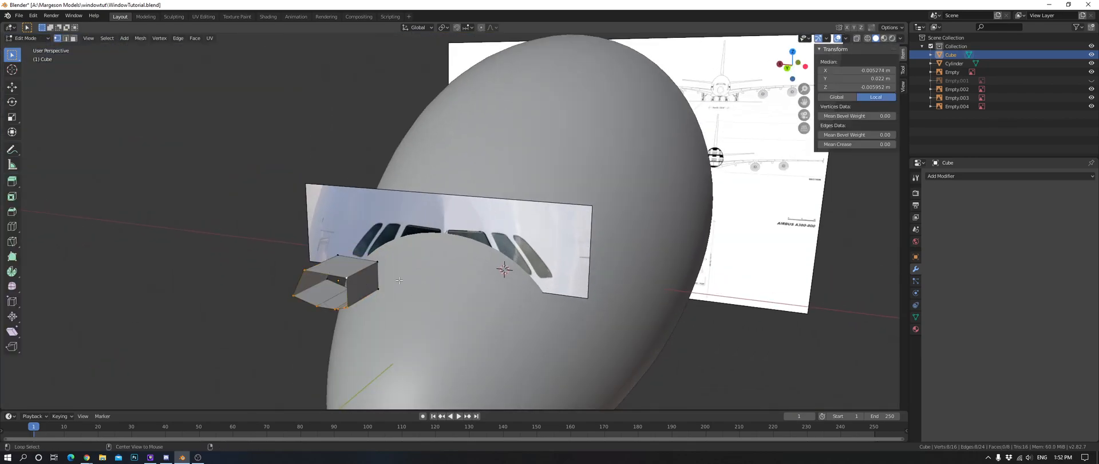
{"action": "key", "text": "f"}
{"action": "key", "text": "alt+a"}
{"action": "left_click", "coordinate": [379, 269], "text": "alt"}
{"action": "key", "text": "f"}
{"action": "key", "text": "alt+a"}
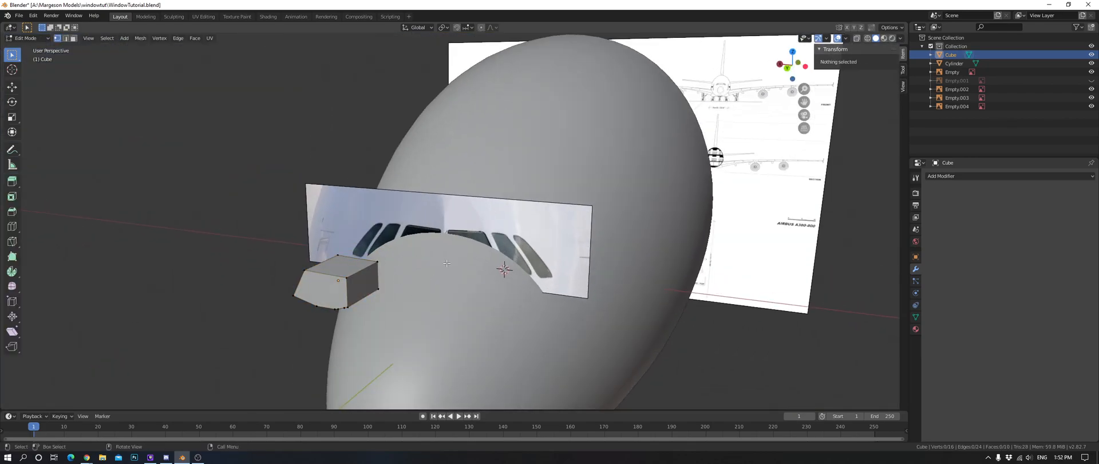
{"action": "key", "text": "ctrl+KP_1"}
{"action": "scroll", "coordinate": [446, 263], "scroll_direction": "up", "scroll_amount": 10}
{"action": "key", "text": "a"}
{"action": "key", "text": "alt+a"}
{"action": "left_click", "coordinate": [67, 38]}
{"action": "key", "text": "shift+z"}
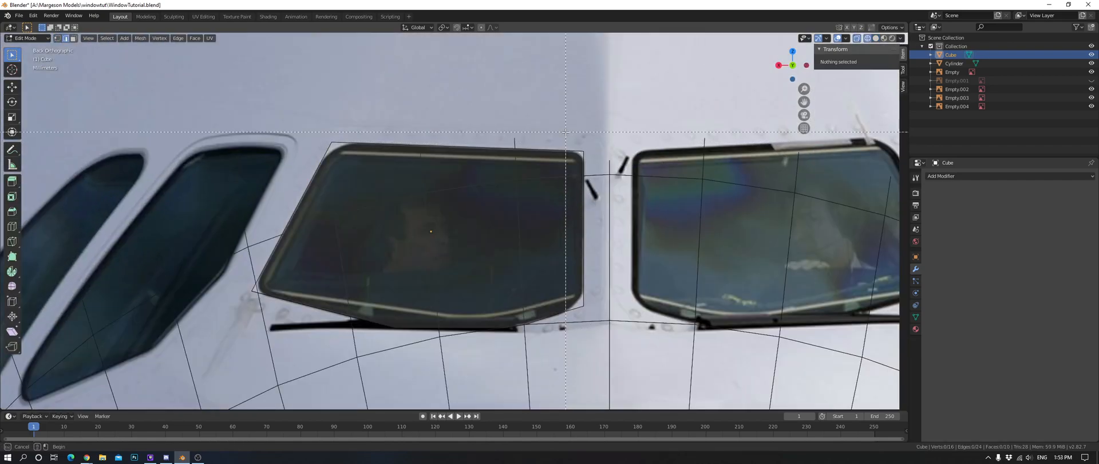
{"action": "mouse_move", "coordinate": [561, 175]}
{"action": "middle_mouse_down"}
{"action": "mouse_move", "coordinate": [390, 263]}
{"action": "mouse_move", "coordinate": [465, 246]}
{"action": "middle_mouse_up"}
{"action": "key", "text": "shift+z"}
{"action": "key", "text": "Tab"}
{"action": "scroll", "coordinate": [382, 277], "scroll_direction": "down", "scroll_amount": 7}
{"action": "scroll", "coordinate": [382, 277], "scroll_direction": "up", "scroll_amount": 1}
{"action": "scroll", "coordinate": [465, 246], "scroll_direction": "up", "scroll_amount": 2}
{"action": "key", "text": "Tab"}
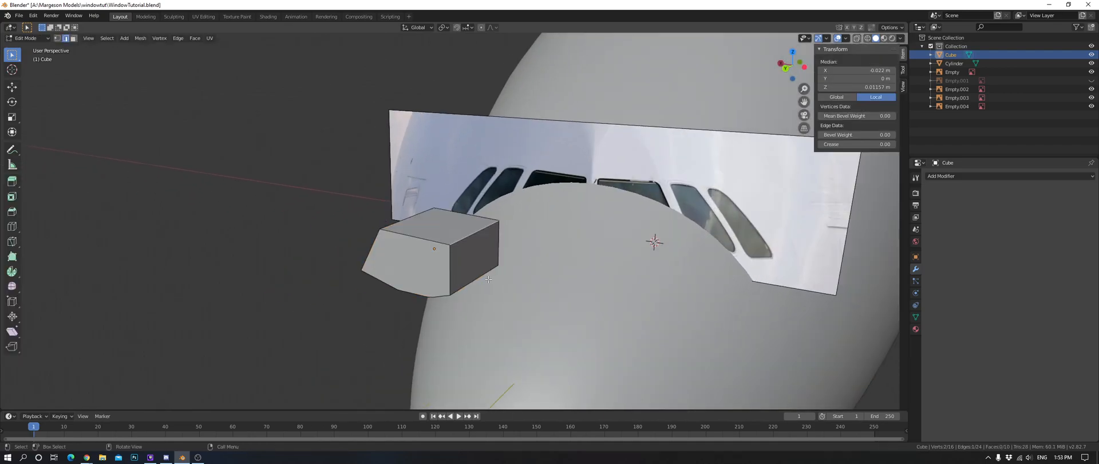
{"action": "key", "text": "ctrl+b"}
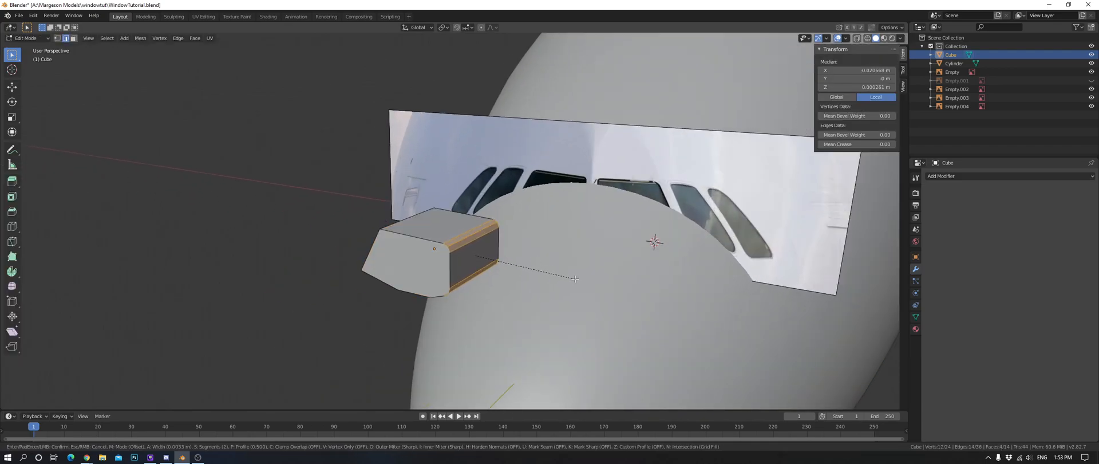
{"action": "right_click", "coordinate": [572, 274]}
Return to the back view with nothing selected and display the window mesh in wireframe.
{"action": "key", "text": "ctrl+KP_1"}
{"action": "scroll", "coordinate": [704, 321], "scroll_direction": "up", "scroll_amount": 6}
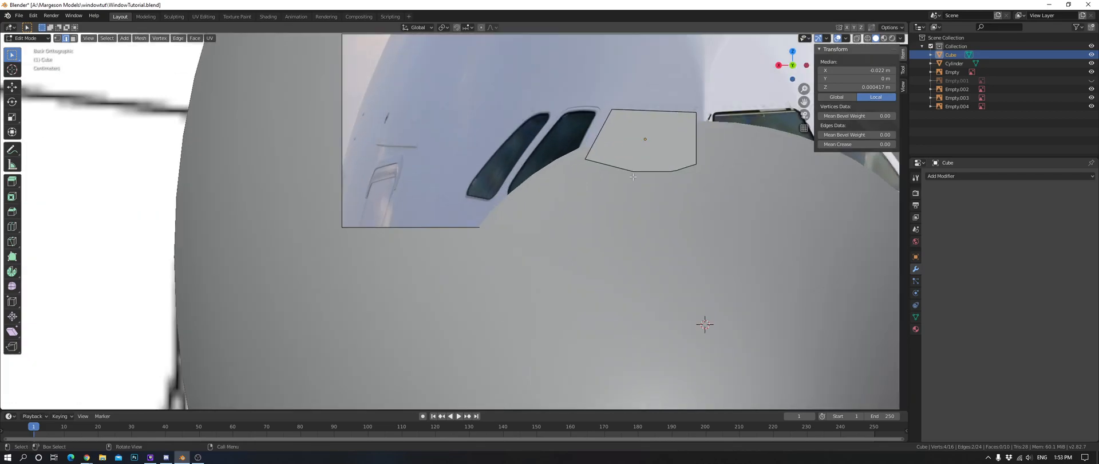
{"action": "key", "text": "alt+a"}
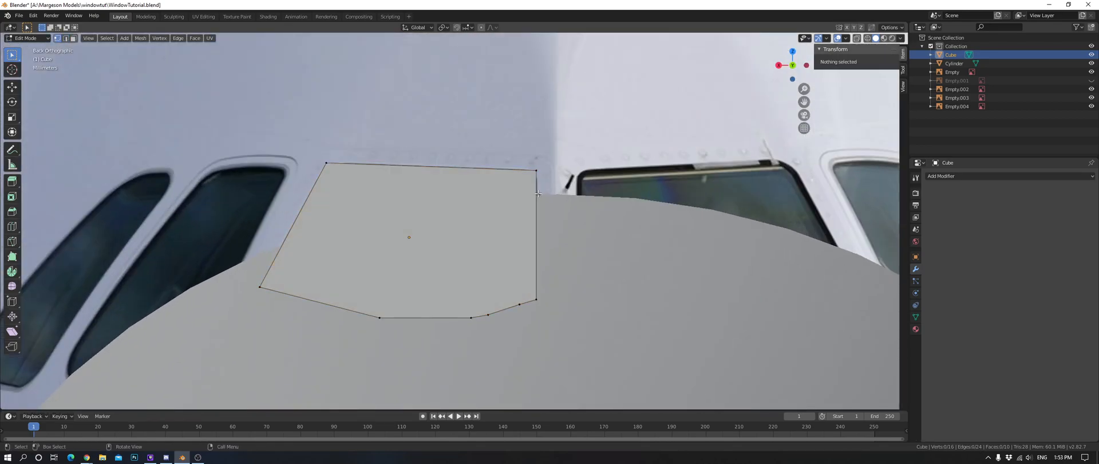
{"action": "key", "text": "z"}
{"action": "left_click", "coordinate": [544, 182]}
{"action": "scroll", "coordinate": [584, 175], "scroll_direction": "up", "scroll_amount": 3}
{"action": "key", "text": "b"}
{"action": "left_click_drag", "start_coordinate": [537, 130], "coordinate": [610, 161]}
{"action": "middle_click_drag", "start_coordinate": [694, 168], "coordinate": [532, 235], "text": "shift"}
{"action": "scroll", "coordinate": [455, 191], "scroll_direction": "up", "scroll_amount": 4}
{"action": "scroll", "coordinate": [455, 190], "scroll_direction": "down", "scroll_amount": 6}
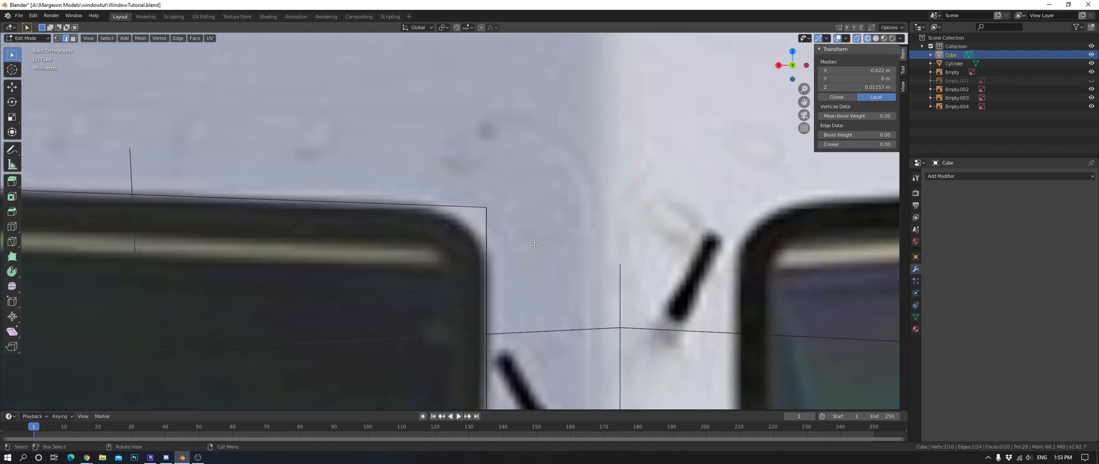
{"action": "scroll", "coordinate": [331, 228], "scroll_direction": "up", "scroll_amount": 2}
{"action": "middle_click_drag", "start_coordinate": [331, 229], "coordinate": [357, 182], "text": "shift"}
{"action": "key", "text": "b"}
{"action": "left_click_drag", "start_coordinate": [386, 297], "coordinate": [412, 325]}
{"action": "scroll", "coordinate": [457, 209], "scroll_direction": "up", "scroll_amount": 2}
{"action": "middle_click_drag", "start_coordinate": [442, 184], "coordinate": [482, 205], "text": "shift"}
{"action": "key", "text": "ctrl+b"}
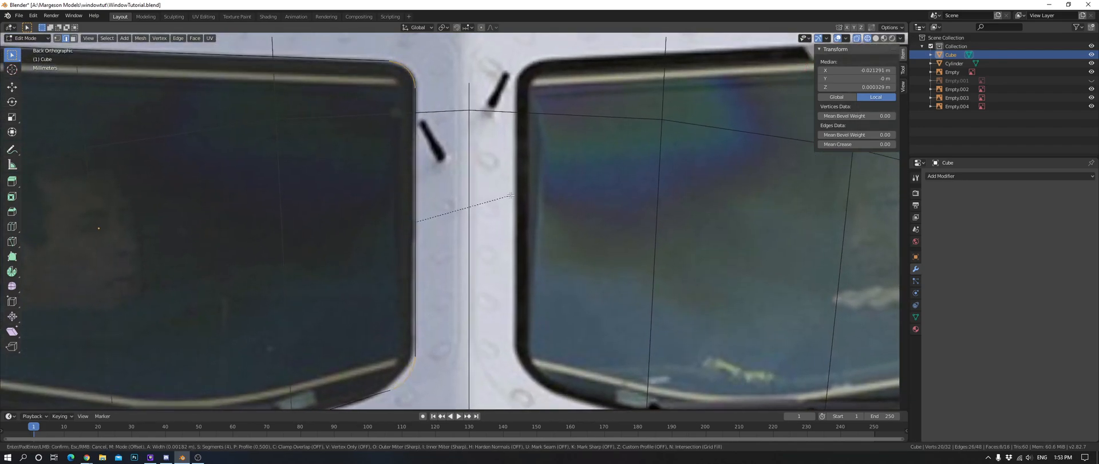
{"action": "right_click", "coordinate": [510, 195]}
Bevel the upper inner corner edge with 5 segments to match the window frame's rounding.
{"action": "key", "text": "alt+a"}
{"action": "key", "text": "b"}
{"action": "left_click_drag", "start_coordinate": [392, 54], "coordinate": [429, 80]}
{"action": "key", "text": "ctrl+b"}
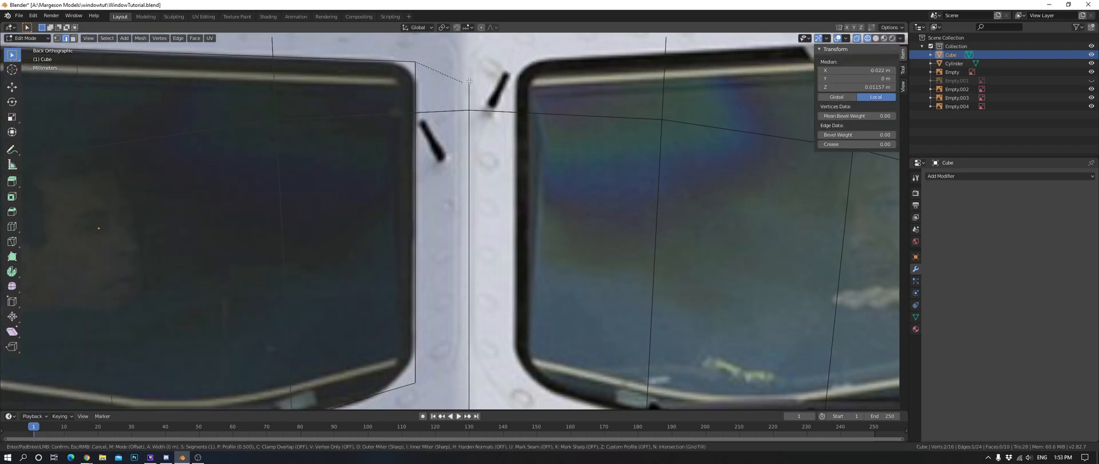
{"action": "scroll", "coordinate": [493, 77], "scroll_direction": "up", "scroll_amount": 2}
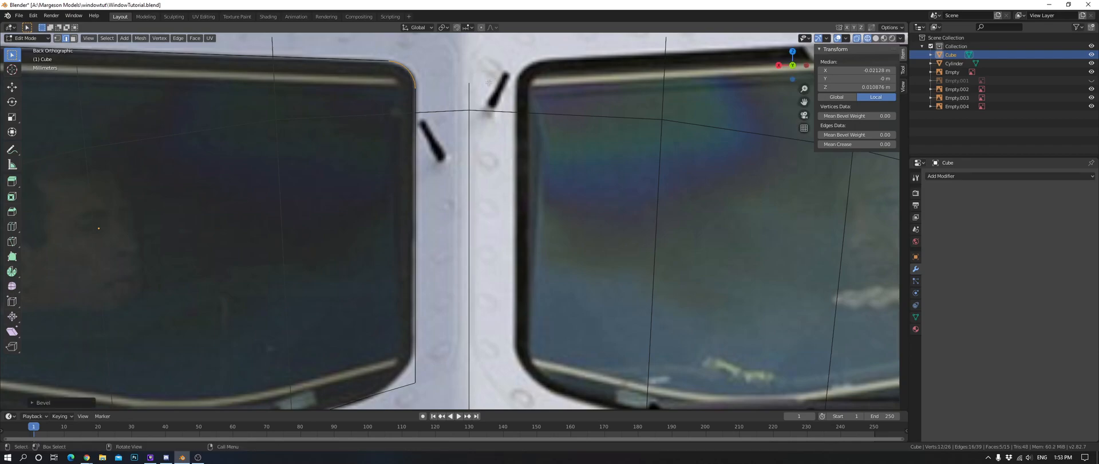
{"action": "left_click", "coordinate": [493, 77]}
Bevel the lower inner corner edge about 0.00254 m wide with 5 segments.
{"action": "left_click", "coordinate": [473, 318]}
{"action": "key", "text": "ctrl+b"}
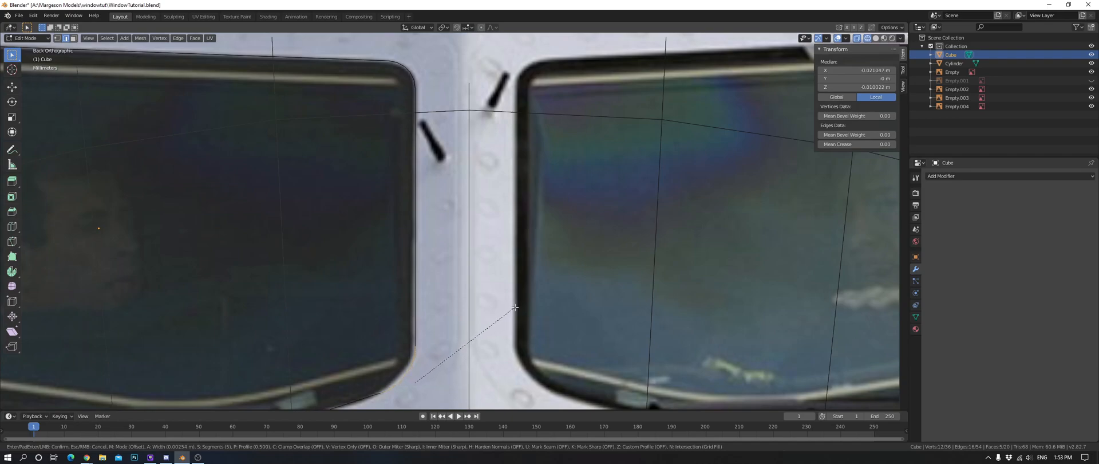
{"action": "left_click", "coordinate": [514, 307]}
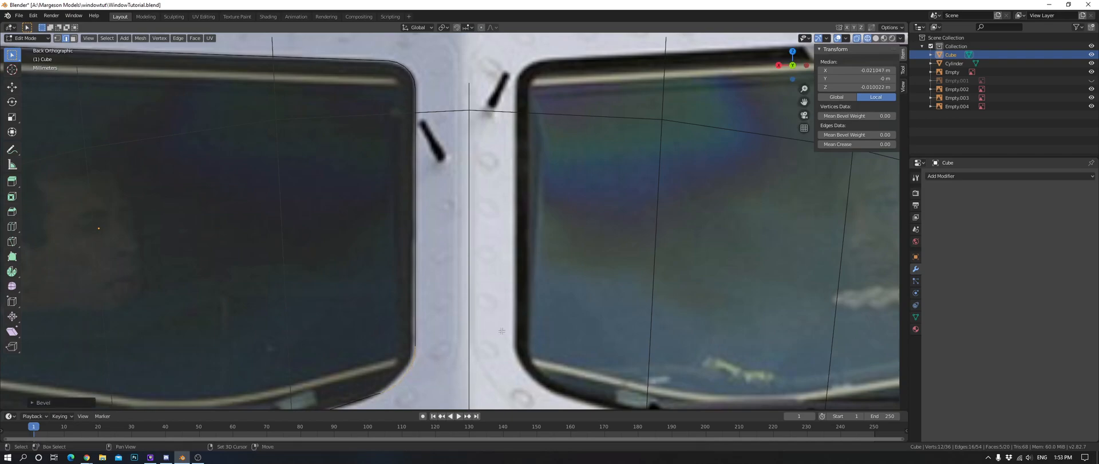
Bevel the inner end of the flat bottom edge about 0.0005 m wide with 5 segments.
{"action": "middle_click_drag", "start_coordinate": [514, 307], "coordinate": [584, 170], "text": "shift"}
{"action": "key", "text": "a"}
{"action": "key", "text": "alt+a"}
{"action": "left_click", "coordinate": [286, 277]}
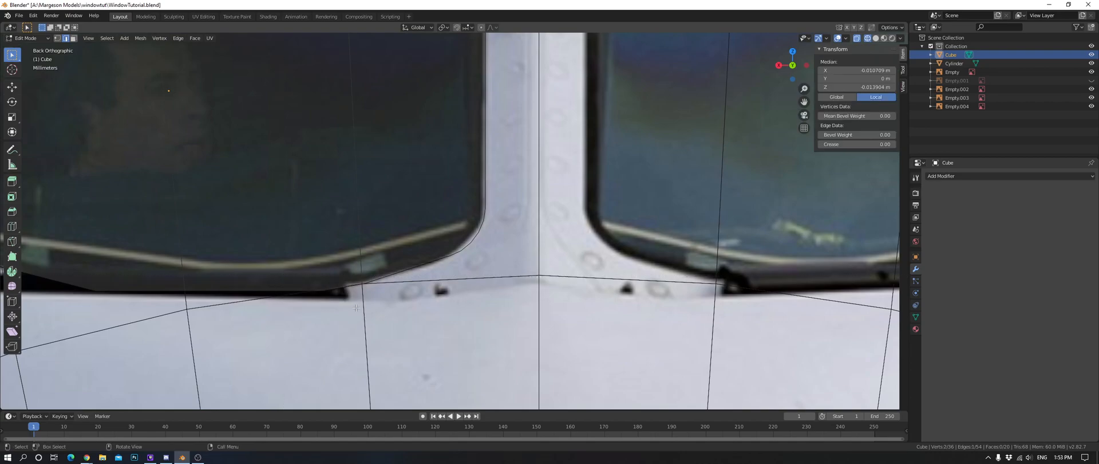
{"action": "scroll", "coordinate": [440, 221], "scroll_direction": "up", "scroll_amount": 8}
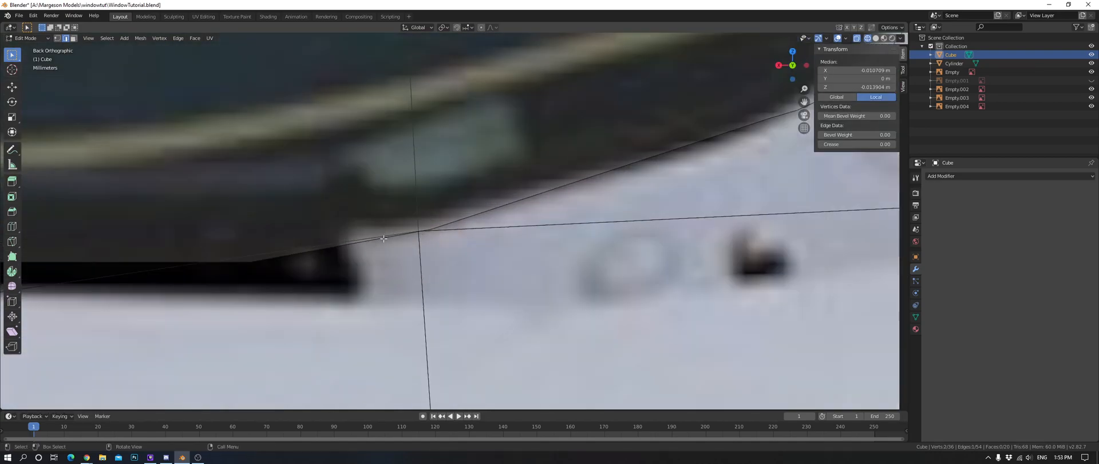
{"action": "scroll", "coordinate": [383, 236], "scroll_direction": "down", "scroll_amount": 3}
{"action": "scroll", "coordinate": [444, 255], "scroll_direction": "up", "scroll_amount": 2}
{"action": "key", "text": "ctrl+b"}
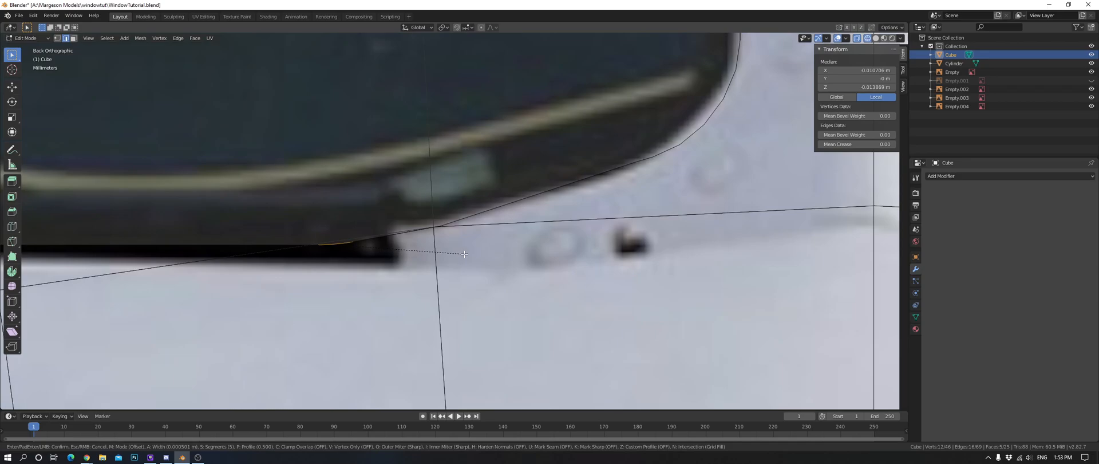
{"action": "left_click", "coordinate": [463, 254]}
Bevel the outer end of the flat bottom edge about 0.0007 m wide with 5 segments and clear the selection.
{"action": "scroll", "coordinate": [463, 254], "scroll_direction": "down", "scroll_amount": 6}
{"action": "middle_click_drag", "start_coordinate": [463, 254], "coordinate": [699, 269], "text": "shift"}
{"action": "key", "text": "a"}
{"action": "key", "text": "a"}
{"action": "left_click", "coordinate": [460, 242]}
{"action": "scroll", "coordinate": [540, 282], "scroll_direction": "up", "scroll_amount": 3}
{"action": "key", "text": "ctrl+b"}
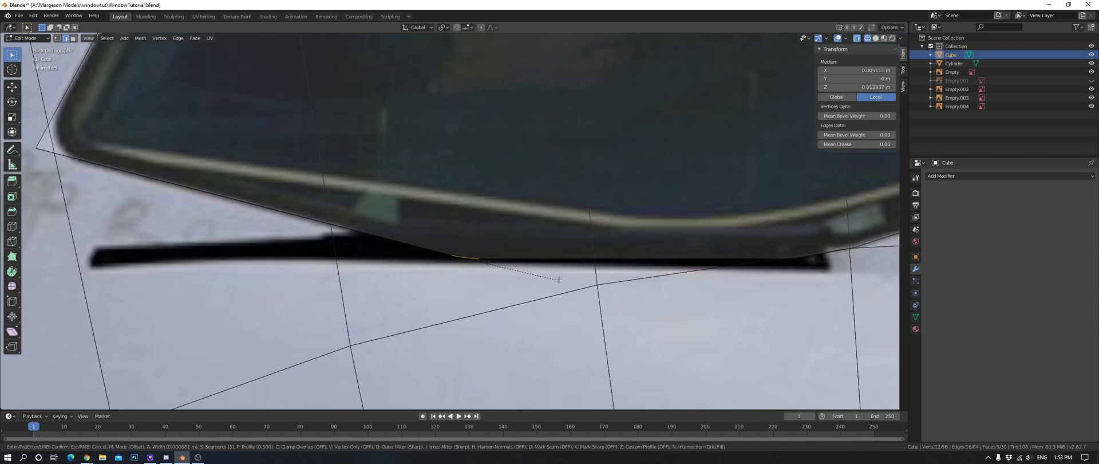
{"action": "left_click", "coordinate": [562, 280]}
{"action": "key", "text": "alt+a"}
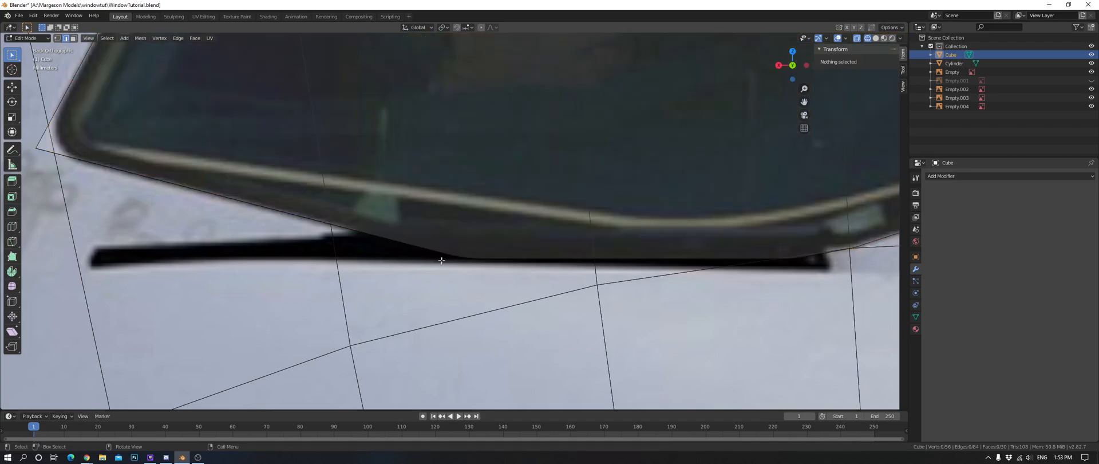
Bevel the lower outer corner edge about 0.0026 m wide with 5 segments to follow the window frame.
{"action": "scroll", "coordinate": [463, 260], "scroll_direction": "down", "scroll_amount": 3}
{"action": "middle_click_drag", "start_coordinate": [464, 259], "coordinate": [645, 315], "text": "shift"}
{"action": "scroll", "coordinate": [450, 240], "scroll_direction": "up", "scroll_amount": 4}
{"action": "left_click", "coordinate": [326, 250]}
{"action": "key", "text": "ctrl+b"}
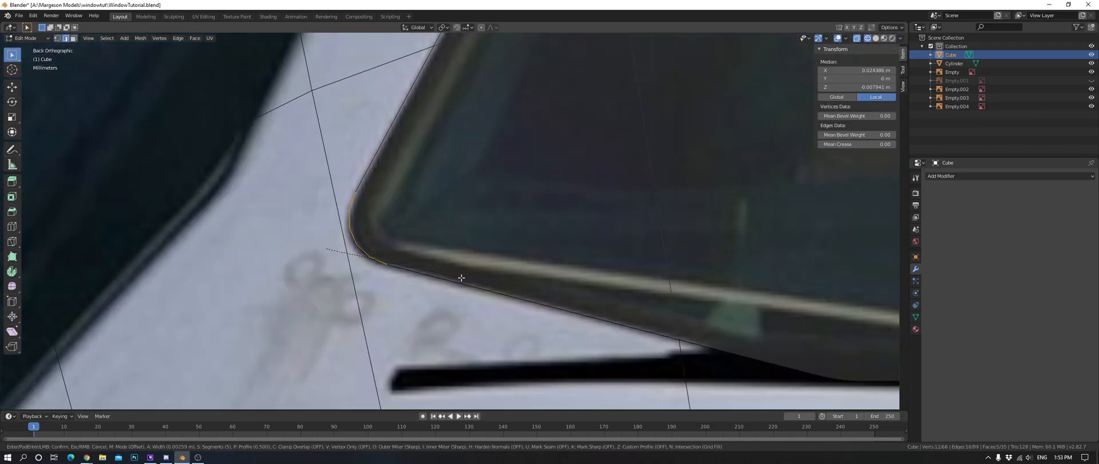
{"action": "left_click", "coordinate": [460, 277]}
Bevel the upper outer corner edge about 0.003 m wide with 5 segments and clear the selection.
{"action": "scroll", "coordinate": [463, 270], "scroll_direction": "down", "scroll_amount": 6}
{"action": "middle_click_drag", "start_coordinate": [573, 137], "coordinate": [533, 302], "text": "shift"}
{"action": "scroll", "coordinate": [456, 238], "scroll_direction": "up", "scroll_amount": 6}
{"action": "key", "text": "alt+a"}
{"action": "key", "text": "b"}
{"action": "left_click_drag", "start_coordinate": [408, 278], "coordinate": [501, 323]}
{"action": "middle_click_drag", "start_coordinate": [501, 323], "coordinate": [483, 237], "text": "shift"}
{"action": "key", "text": "ctrl+b"}
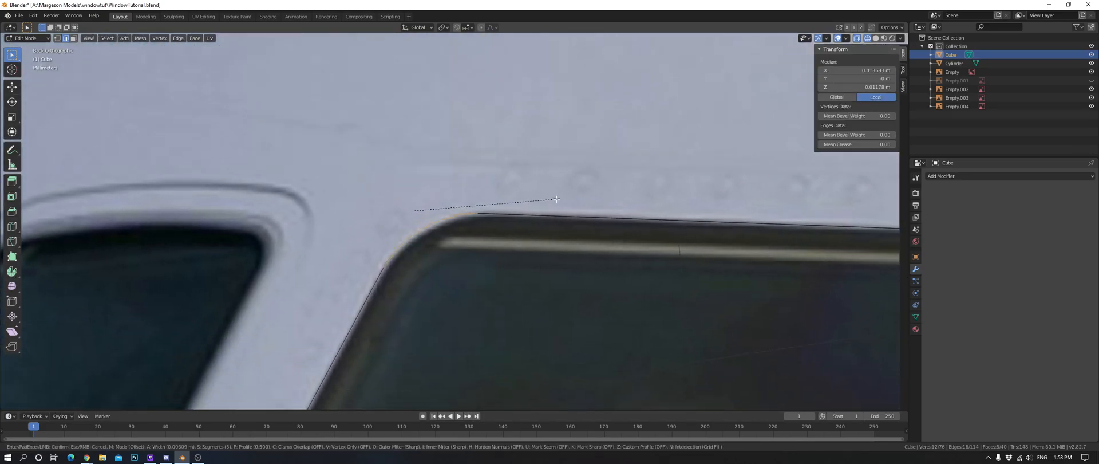
{"action": "left_click", "coordinate": [561, 200]}
{"action": "key", "text": "alt+a"}
Switch the viewport to solid shading and return the window block to Object Mode with nothing selected.
{"action": "scroll", "coordinate": [476, 218], "scroll_direction": "down", "scroll_amount": 6}
{"action": "scroll", "coordinate": [476, 219], "scroll_direction": "up", "scroll_amount": 1}
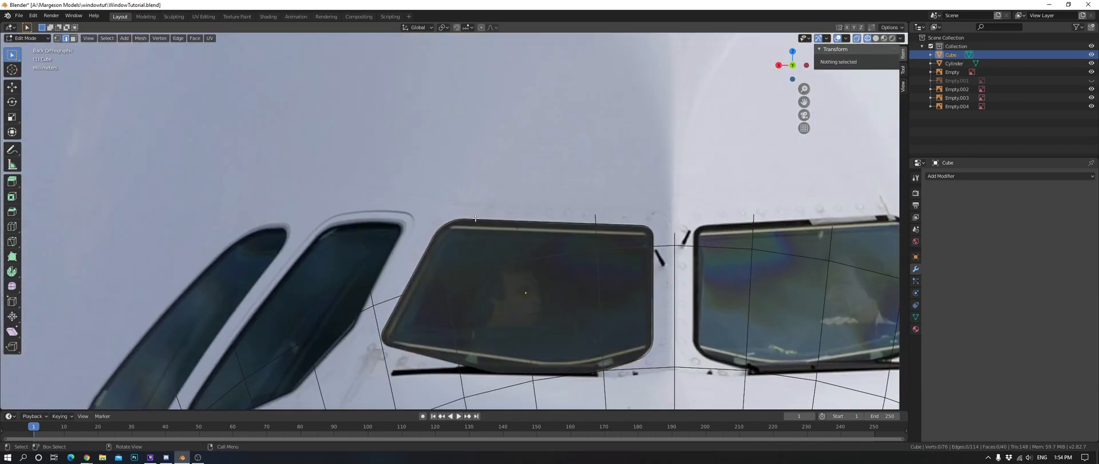
{"action": "middle_click_drag", "start_coordinate": [509, 228], "coordinate": [435, 174], "text": "shift"}
{"action": "scroll", "coordinate": [458, 178], "scroll_direction": "up", "scroll_amount": 2}
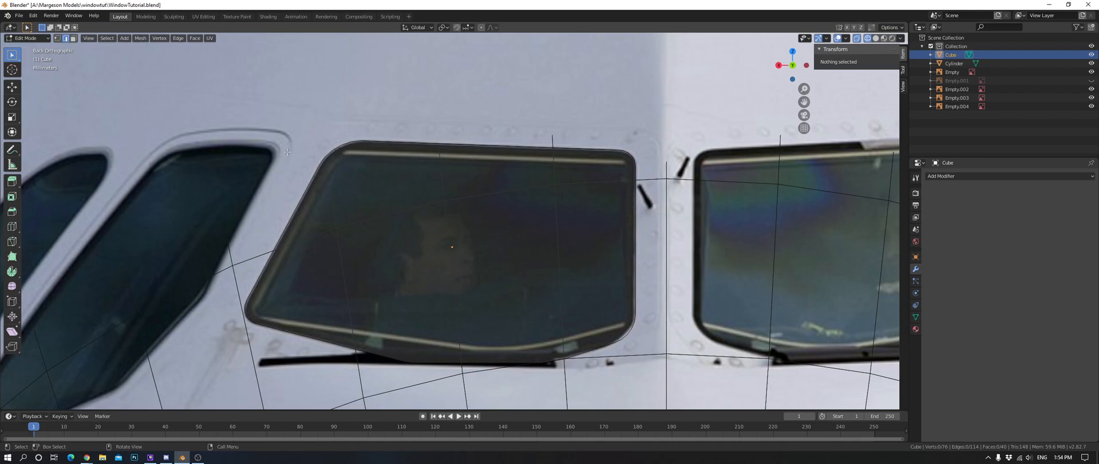
{"action": "key", "text": "z"}
{"action": "left_click", "coordinate": [505, 158]}
{"action": "key", "text": "Tab"}
{"action": "key", "text": "alt+a"}
{"action": "scroll", "coordinate": [558, 239], "scroll_direction": "down", "scroll_amount": 9}
{"action": "mouse_move", "coordinate": [559, 239]}
{"action": "middle_mouse_down"}
{"action": "mouse_move", "coordinate": [457, 252]}
{"action": "mouse_move", "coordinate": [583, 218]}
{"action": "middle_mouse_up"}
Select the window block and shade it smooth.
{"action": "left_click", "coordinate": [389, 253]}
{"action": "scroll", "coordinate": [397, 253], "scroll_direction": "up", "scroll_amount": 4}
{"action": "scroll", "coordinate": [610, 247], "scroll_direction": "up", "scroll_amount": 2}
{"action": "mouse_move", "coordinate": [610, 248]}
{"action": "middle_mouse_down"}
{"action": "mouse_move", "coordinate": [596, 242]}
{"action": "mouse_move", "coordinate": [688, 239]}
{"action": "mouse_move", "coordinate": [603, 242]}
{"action": "middle_mouse_up"}
{"action": "scroll", "coordinate": [607, 245], "scroll_direction": "down", "scroll_amount": 1}
{"action": "right_click", "coordinate": [602, 222]}
{"action": "left_click", "coordinate": [602, 222]}
{"action": "middle_click_drag", "start_coordinate": [562, 205], "coordinate": [658, 218]}
Turn on Auto Smooth for the window block's normals and apply its object transform.
{"action": "left_click", "coordinate": [915, 317]}
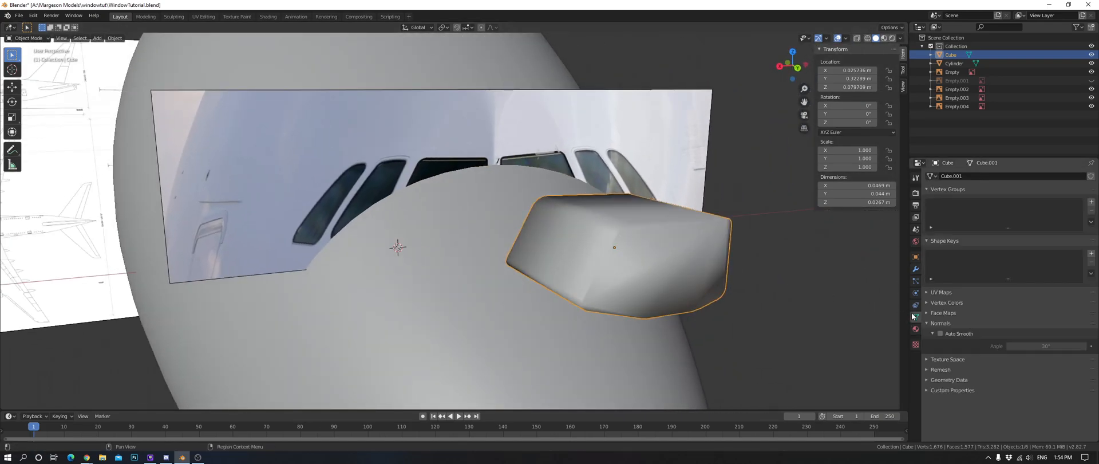
{"action": "left_click", "coordinate": [940, 334]}
{"action": "key", "text": "ctrl+a"}
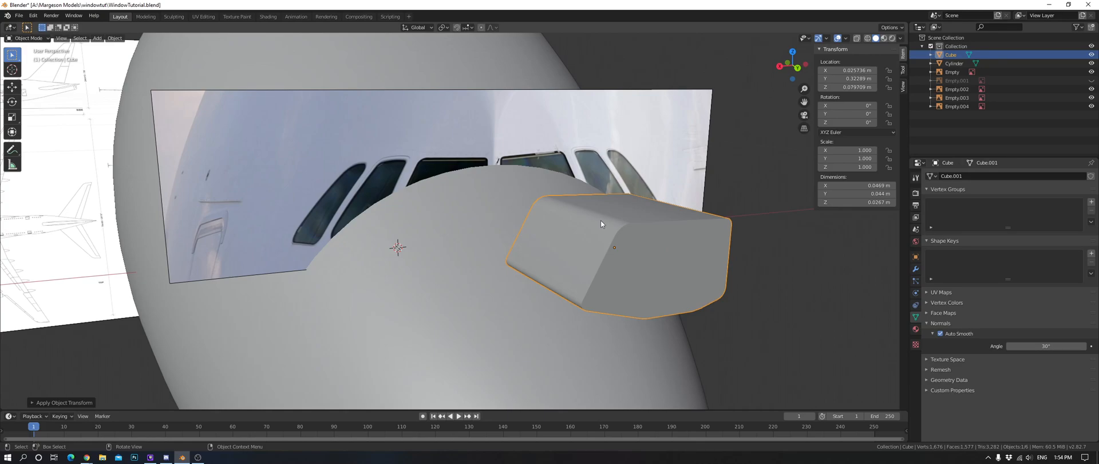
In the back orthographic view, set the 3D cursor's Z location to 0.075 m.
{"action": "key", "text": "ctrl+KP_1"}
{"action": "scroll", "coordinate": [583, 215], "scroll_direction": "up", "scroll_amount": 3}
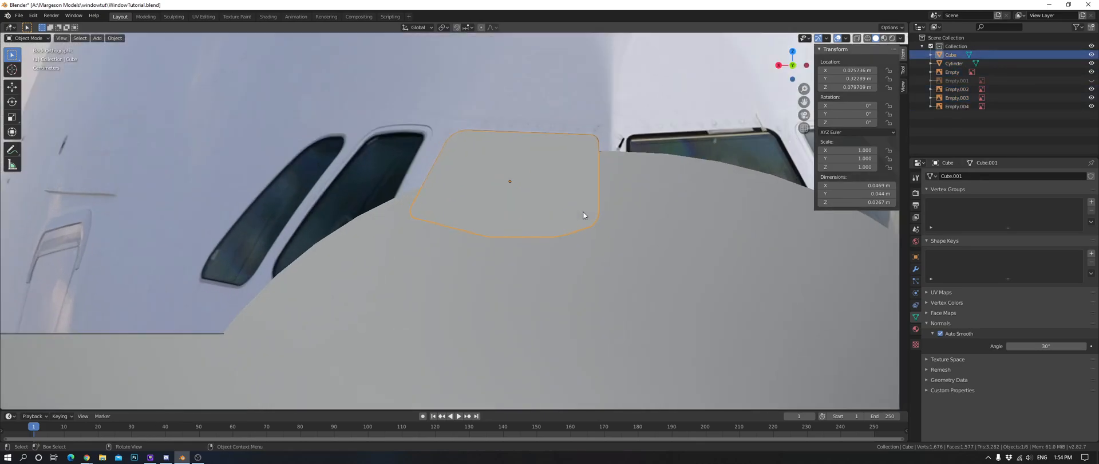
{"action": "scroll", "coordinate": [578, 229], "scroll_direction": "down", "scroll_amount": 2}
{"action": "scroll", "coordinate": [641, 240], "scroll_direction": "down", "scroll_amount": 5}
{"action": "right_click", "coordinate": [574, 240]}
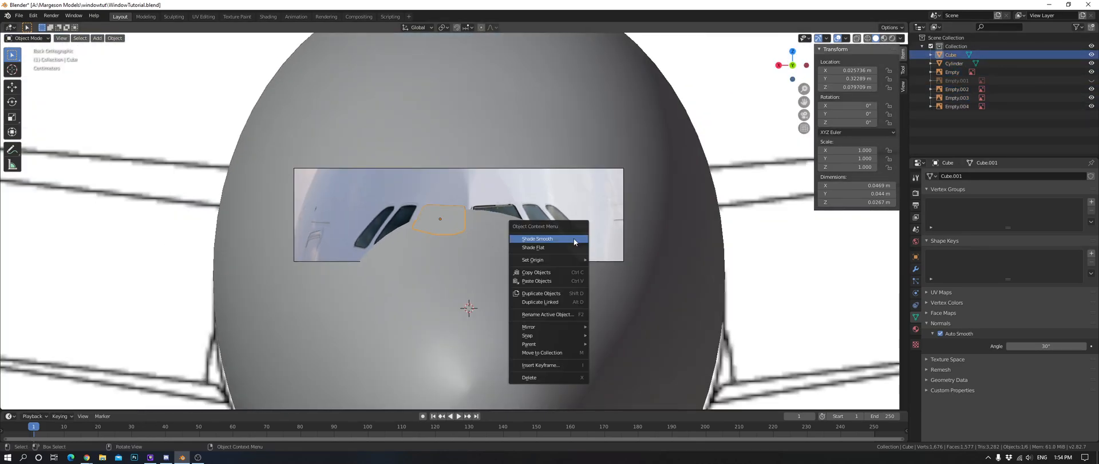
{"action": "left_click", "coordinate": [902, 86]}
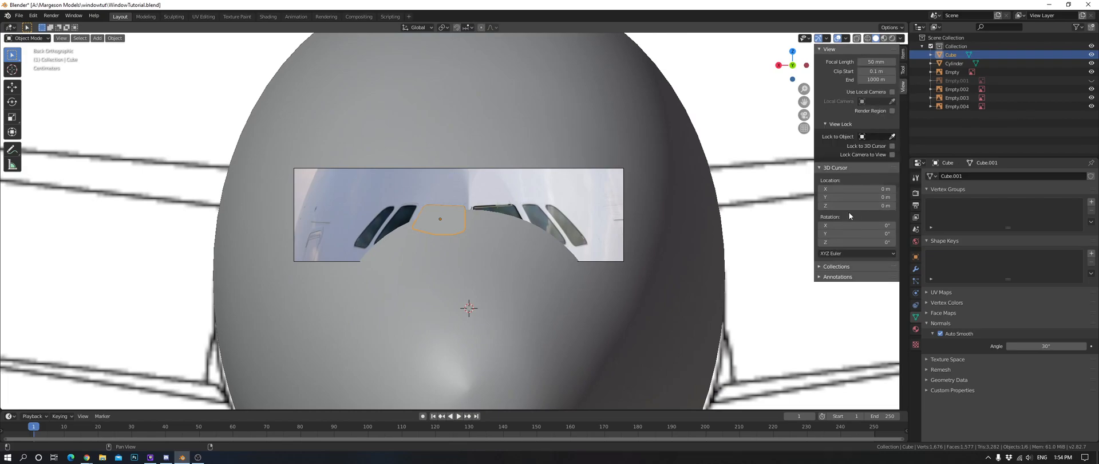
{"action": "left_click_drag", "start_coordinate": [859, 205], "coordinate": [876, 205]}
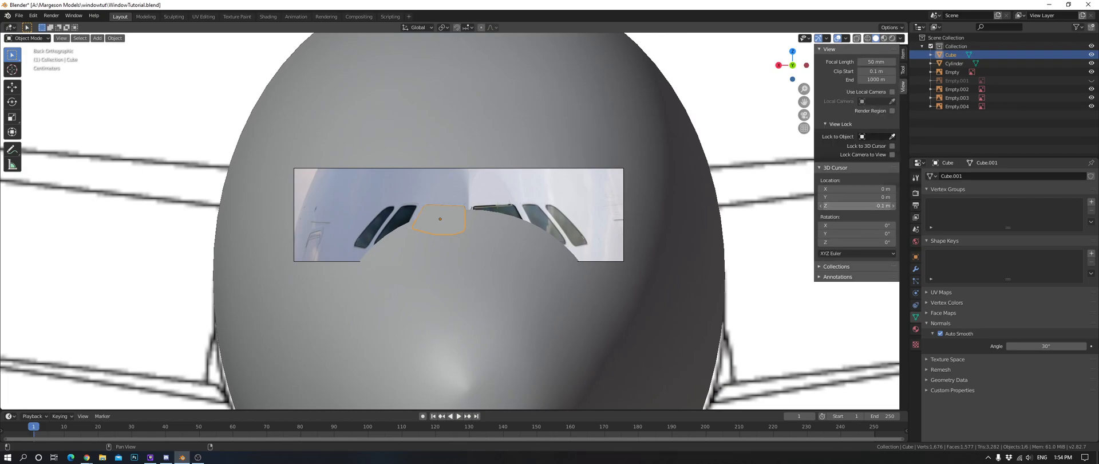
{"action": "left_click", "coordinate": [857, 205]}
{"action": "left_click", "coordinate": [828, 206]}
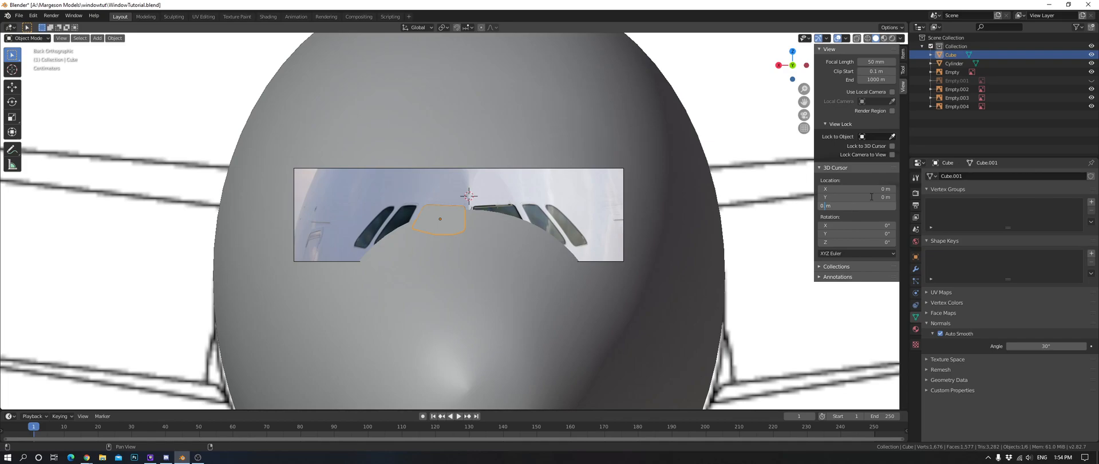
{"action": "key", "text": "Return"}
Set the window block's origin to the centre of its own geometry.
{"action": "scroll", "coordinate": [531, 193], "scroll_direction": "up", "scroll_amount": 8}
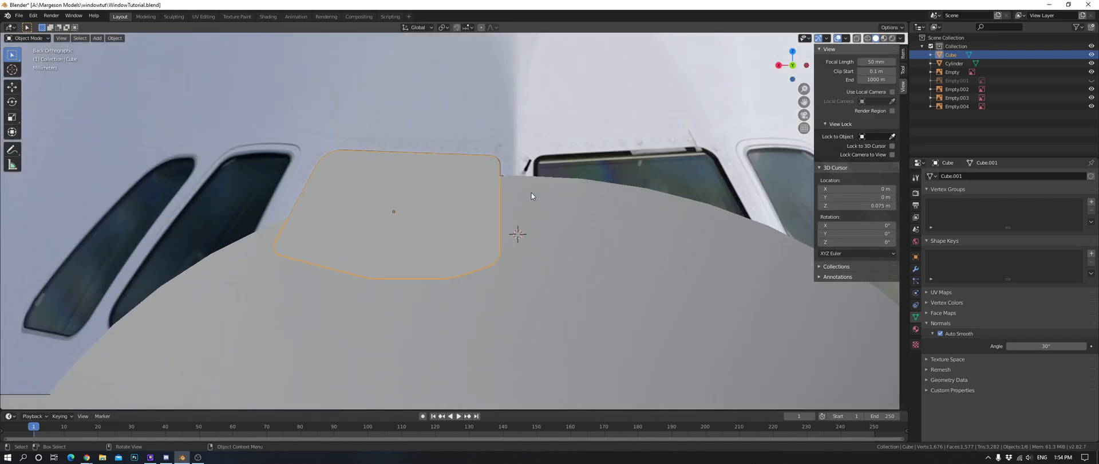
{"action": "right_click", "coordinate": [518, 211]}
{"action": "mouse_move", "coordinate": [518, 210]}
{"action": "left_click", "coordinate": [584, 232]}
{"action": "middle_click_drag", "start_coordinate": [666, 256], "coordinate": [531, 236], "text": "shift"}
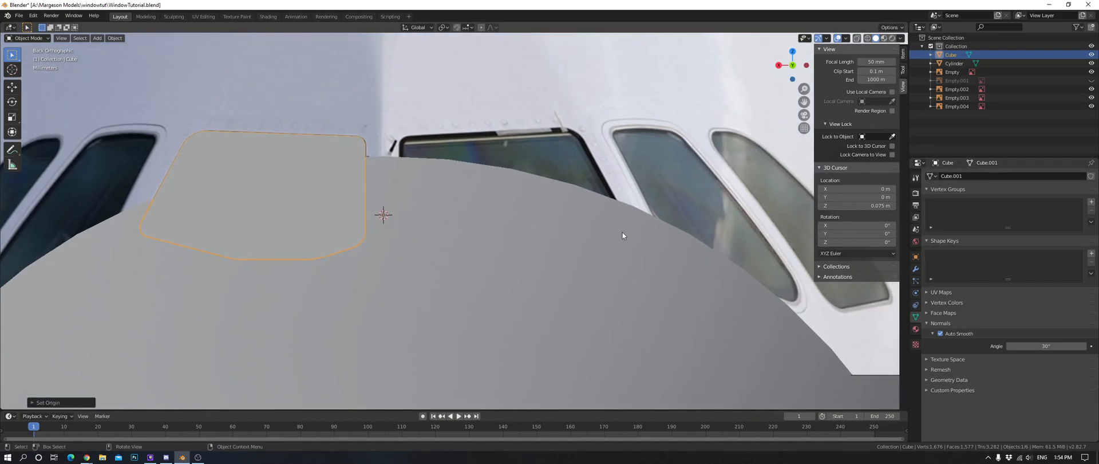
Hide the sidebar, show the scene in wireframe and select the window block.
{"action": "scroll", "coordinate": [470, 208], "scroll_direction": "down", "scroll_amount": 5}
{"action": "scroll", "coordinate": [550, 200], "scroll_direction": "up", "scroll_amount": 2}
{"action": "scroll", "coordinate": [554, 205], "scroll_direction": "up", "scroll_amount": 3}
{"action": "scroll", "coordinate": [549, 195], "scroll_direction": "down", "scroll_amount": 8}
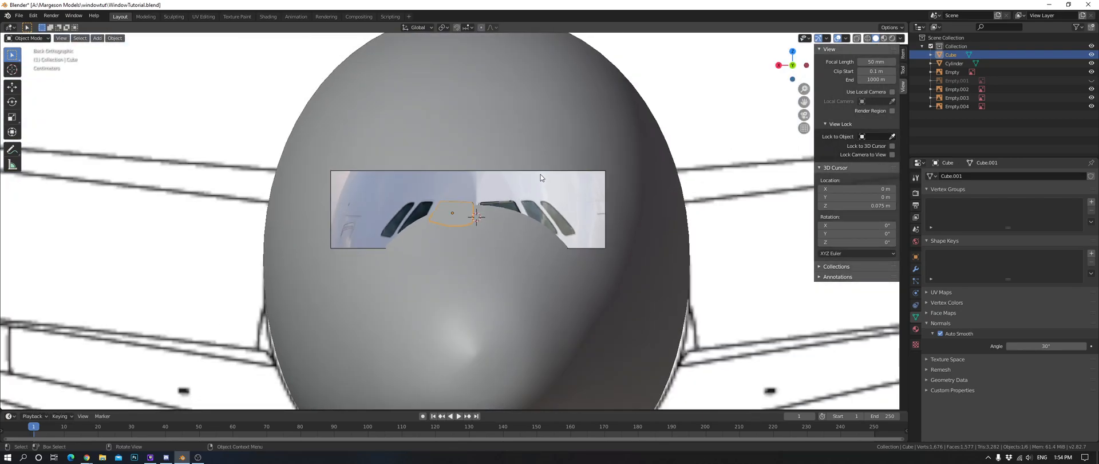
{"action": "middle_click_drag", "start_coordinate": [506, 117], "coordinate": [510, 126], "text": "shift"}
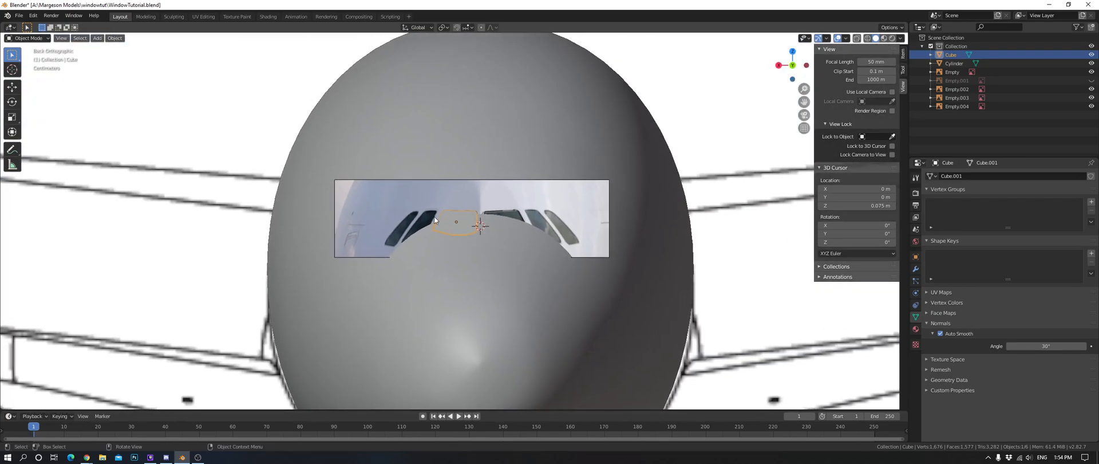
{"action": "scroll", "coordinate": [439, 237], "scroll_direction": "up", "scroll_amount": 5}
{"action": "key", "text": "n"}
{"action": "key", "text": "z"}
{"action": "left_click", "coordinate": [425, 191]}
{"action": "left_click", "coordinate": [448, 232]}
{"action": "scroll", "coordinate": [448, 231], "scroll_direction": "up", "scroll_amount": 4}
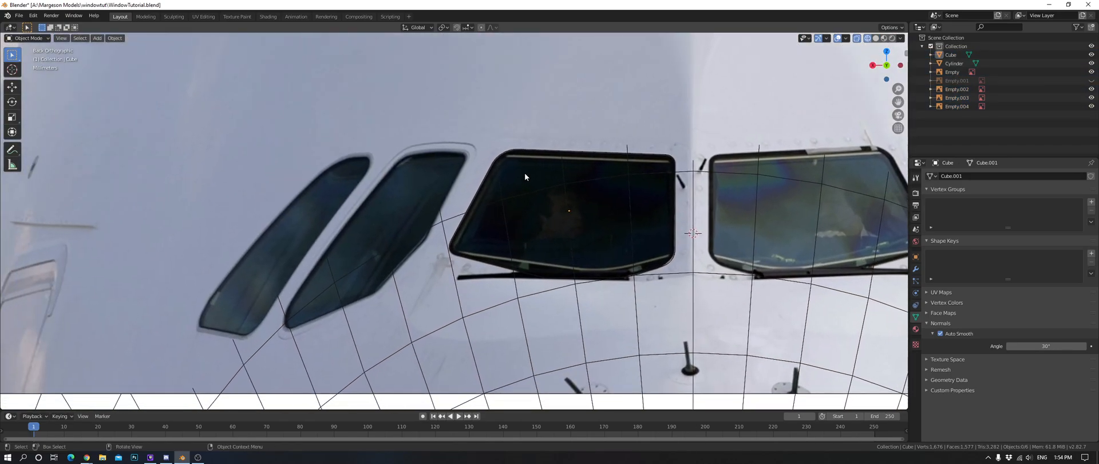
{"action": "left_click", "coordinate": [508, 154]}
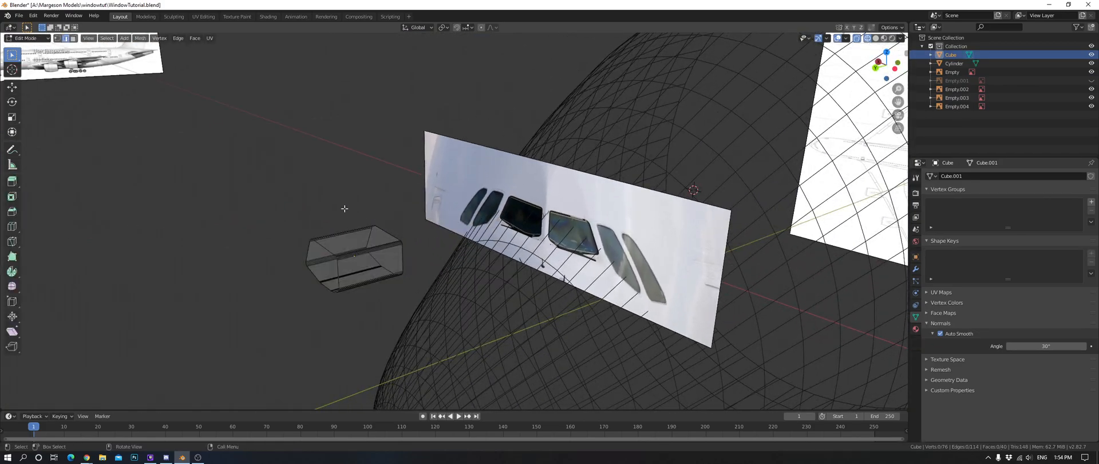
Delete the vertices at the end of the window block nearest the fuselage.
{"action": "left_click", "coordinate": [57, 39]}
{"action": "middle_click_drag", "start_coordinate": [350, 125], "coordinate": [324, 128]}
{"action": "left_click_drag", "start_coordinate": [334, 170], "coordinate": [431, 279]}
{"action": "key", "text": "x"}
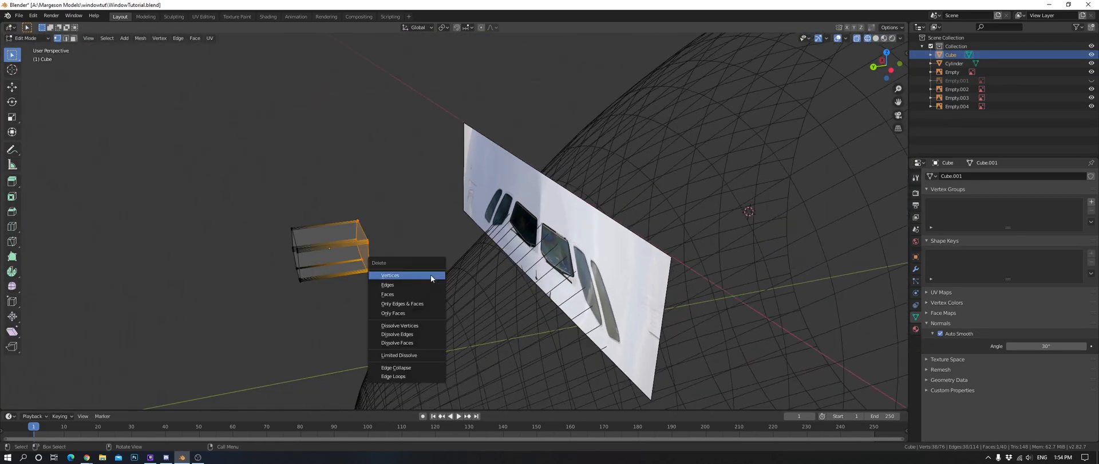
{"action": "left_click", "coordinate": [431, 278]}
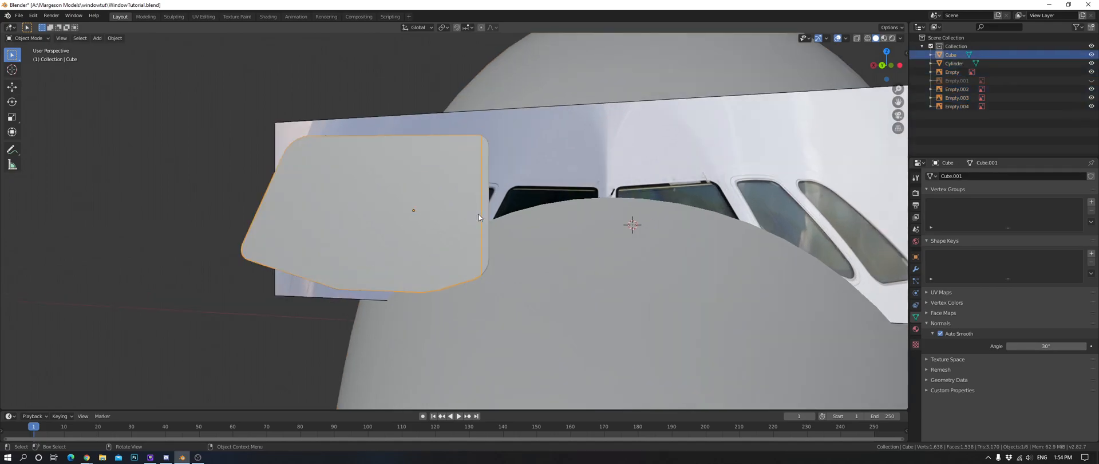
Snap the 3D cursor to the selected window shape in the back view and show the scene in wireframe.
{"action": "middle_click_drag", "start_coordinate": [479, 214], "coordinate": [541, 210]}
{"action": "key", "text": "ctrl+KP_1"}
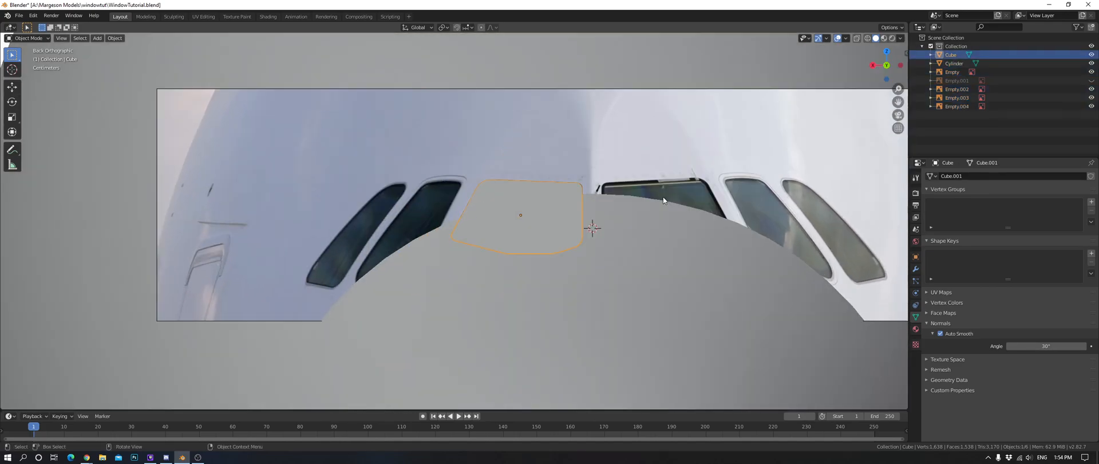
{"action": "left_click", "coordinate": [445, 246]}
{"action": "left_click", "coordinate": [545, 223]}
{"action": "right_click", "coordinate": [545, 222]}
{"action": "mouse_move", "coordinate": [531, 299]}
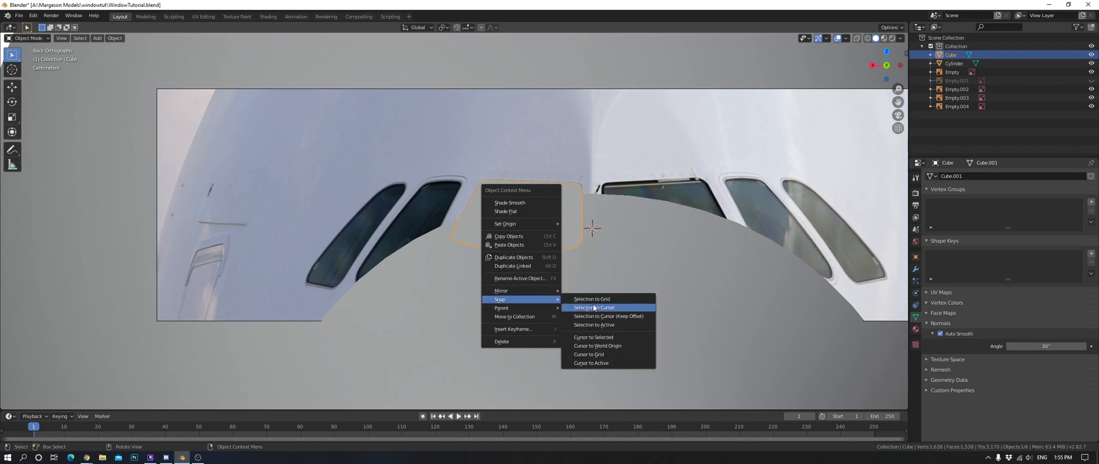
{"action": "left_click", "coordinate": [593, 336]}
{"action": "scroll", "coordinate": [532, 220], "scroll_direction": "up", "scroll_amount": 2}
{"action": "key", "text": "4"}
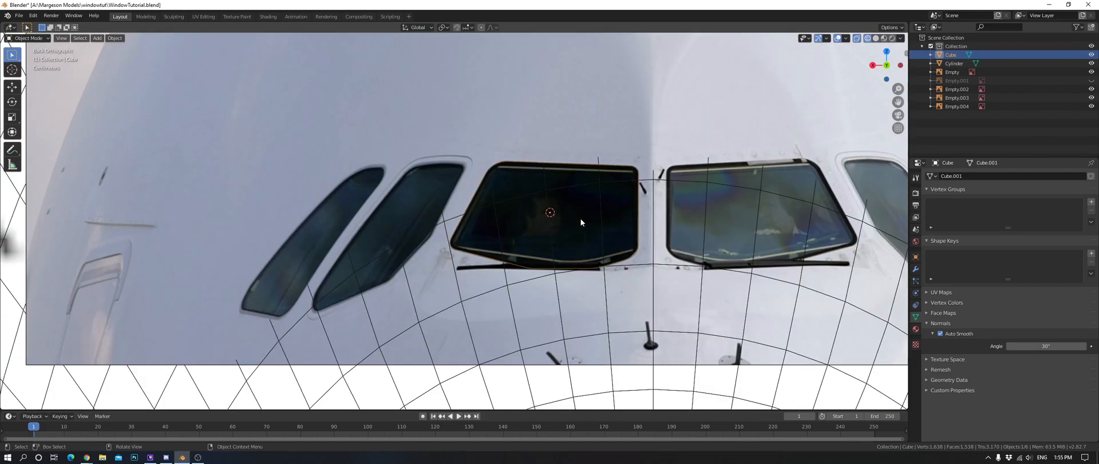
{"action": "key", "text": "shift+a"}
{"action": "mouse_move", "coordinate": [580, 218]}
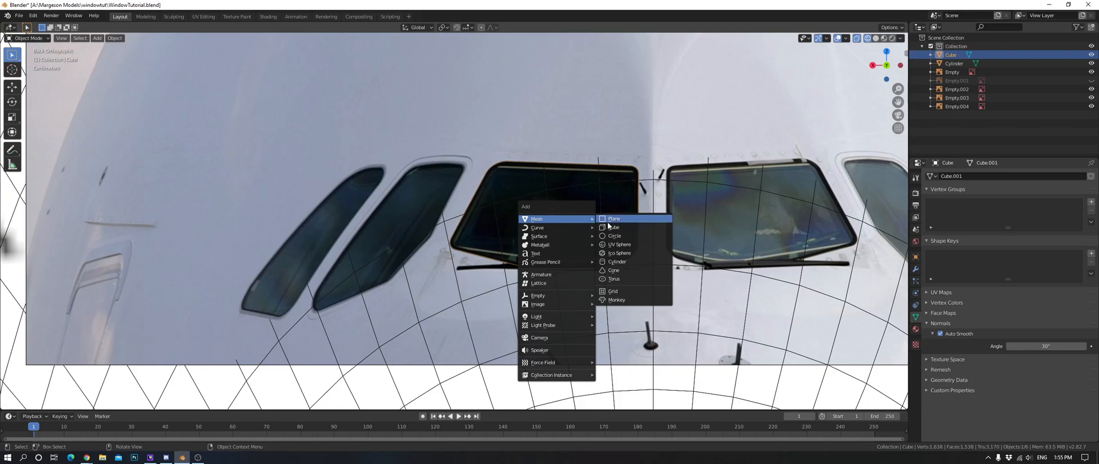
{"action": "key", "text": "Escape"}
Show the model in left orthographic view and add the A380 side photo of the cockpit as a reference image.
{"action": "scroll", "coordinate": [565, 243], "scroll_direction": "down", "scroll_amount": 5}
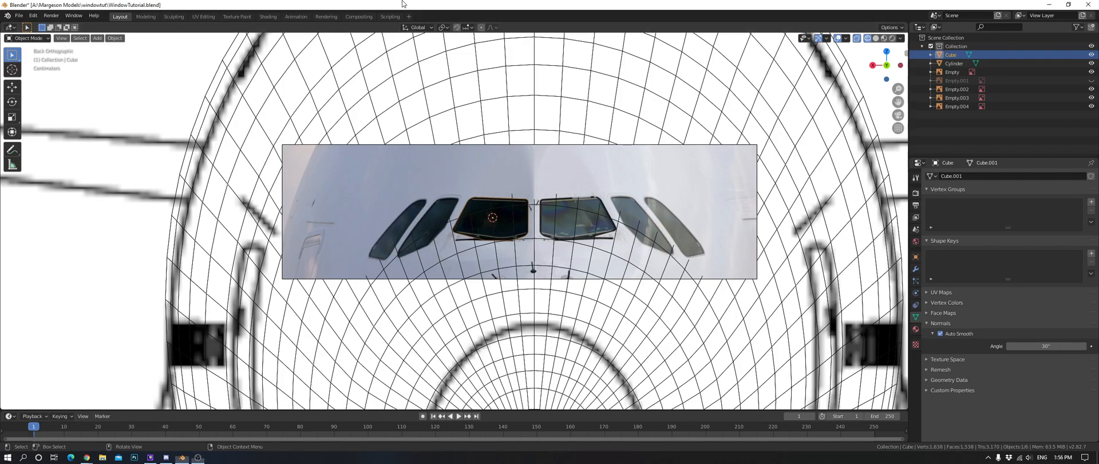
{"action": "scroll", "coordinate": [592, 227], "scroll_direction": "down", "scroll_amount": 10}
{"action": "middle_click_drag", "start_coordinate": [592, 227], "coordinate": [469, 230]}
{"action": "left_click", "coordinate": [469, 230]}
{"action": "key", "text": "ctrl+KP_3"}
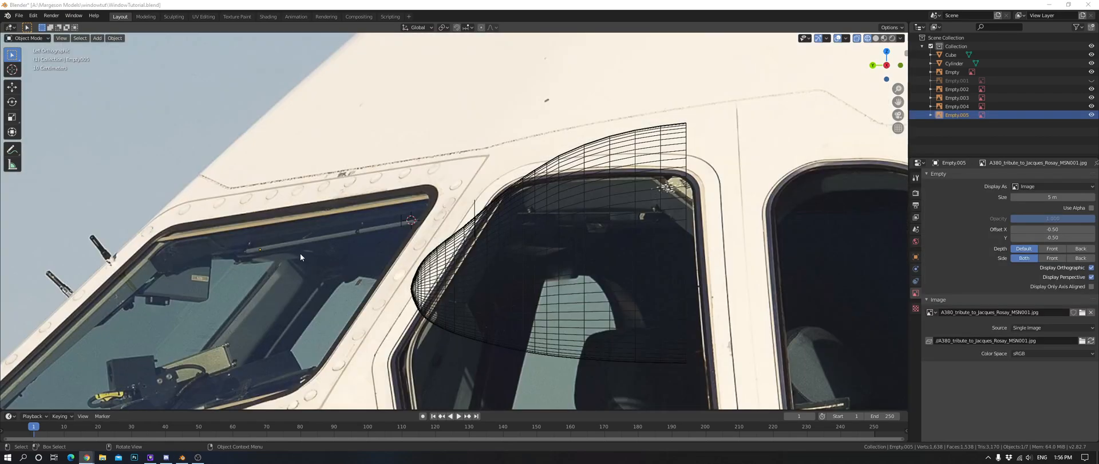
Scale the side cockpit photo down towards the size of the nose in the side drawing.
{"action": "scroll", "coordinate": [299, 253], "scroll_direction": "down", "scroll_amount": 7}
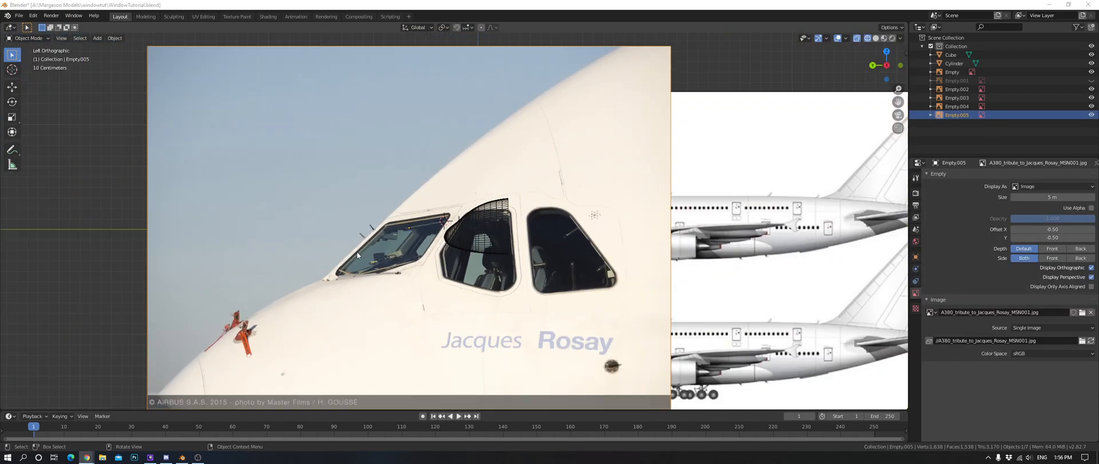
{"action": "scroll", "coordinate": [569, 200], "scroll_direction": "down", "scroll_amount": 8}
{"action": "scroll", "coordinate": [551, 272], "scroll_direction": "up", "scroll_amount": 7}
{"action": "key", "text": "s"}
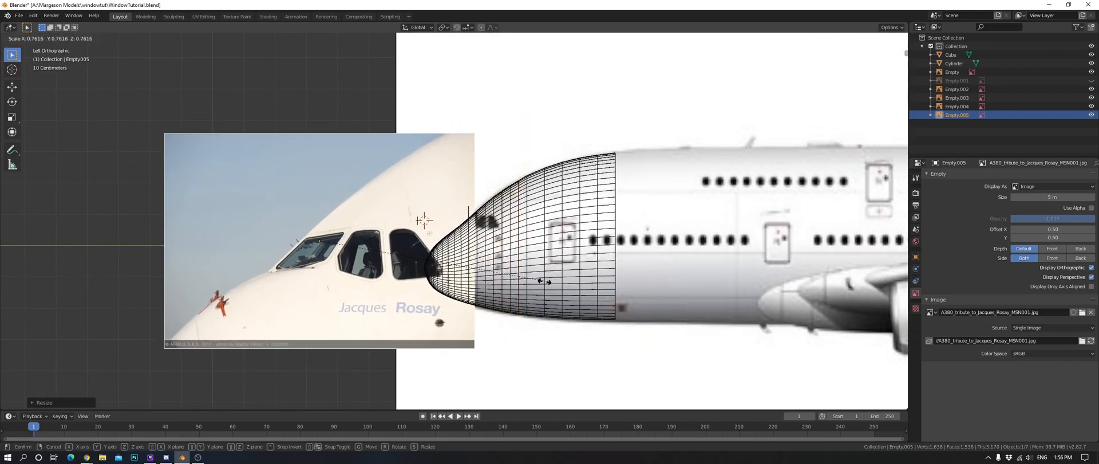
{"action": "left_click", "coordinate": [551, 281]}
{"action": "scroll", "coordinate": [295, 267], "scroll_direction": "up", "scroll_amount": 3}
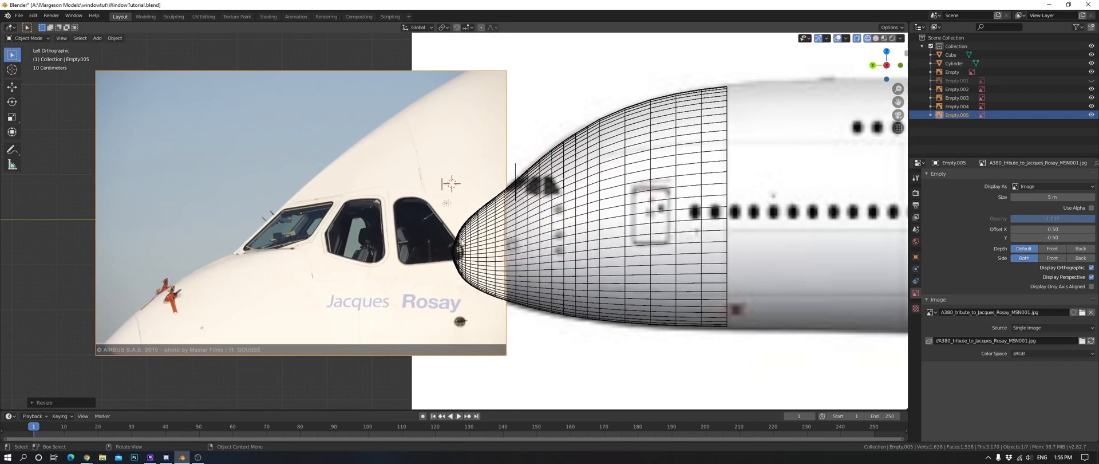
Move the side photo onto the nose mesh near the drawn cockpit windows, adjusting it along Y and Z.
{"action": "key", "text": "g"}
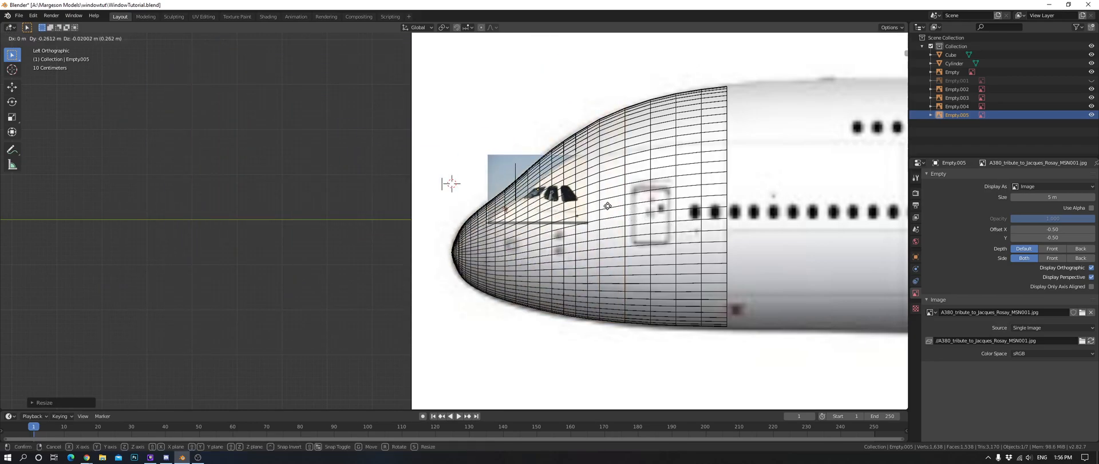
{"action": "scroll", "coordinate": [607, 206], "scroll_direction": "up", "scroll_amount": 4}
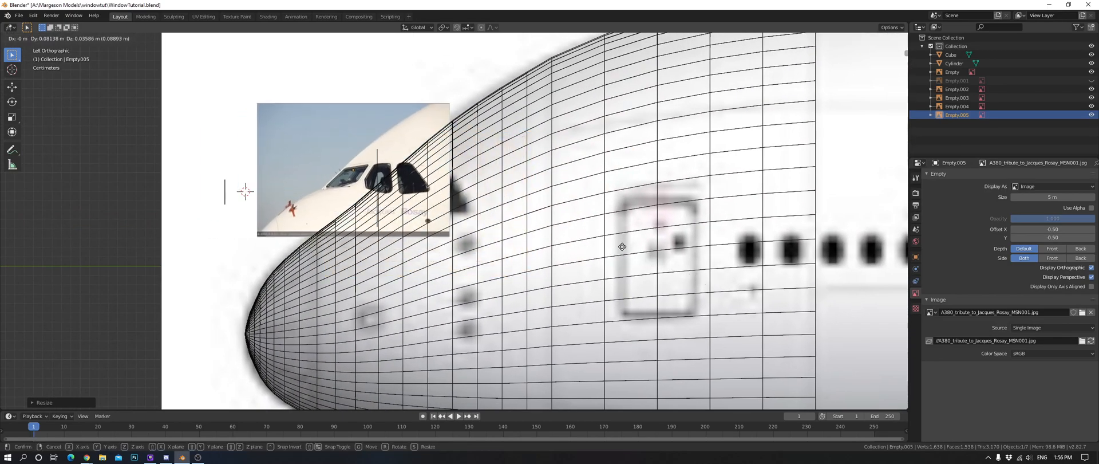
{"action": "key", "text": "y"}
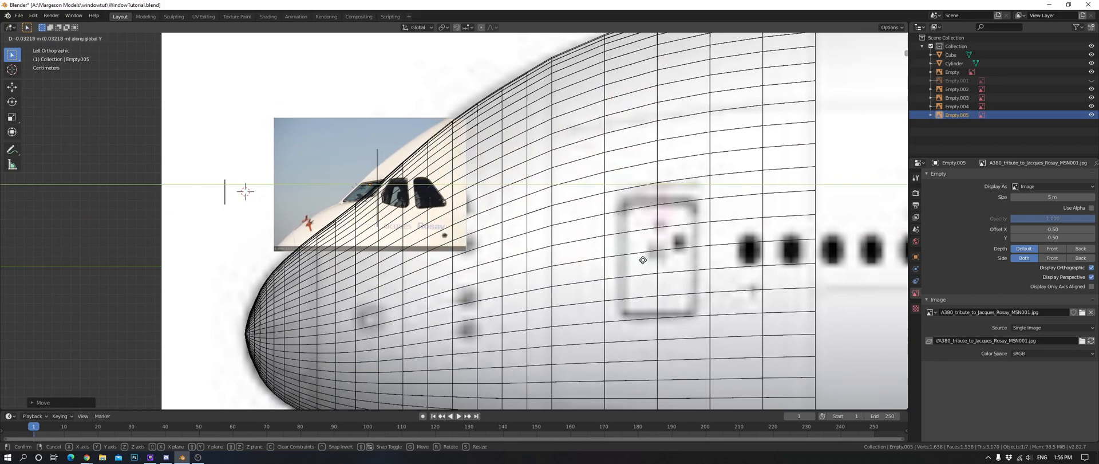
{"action": "key", "text": "z"}
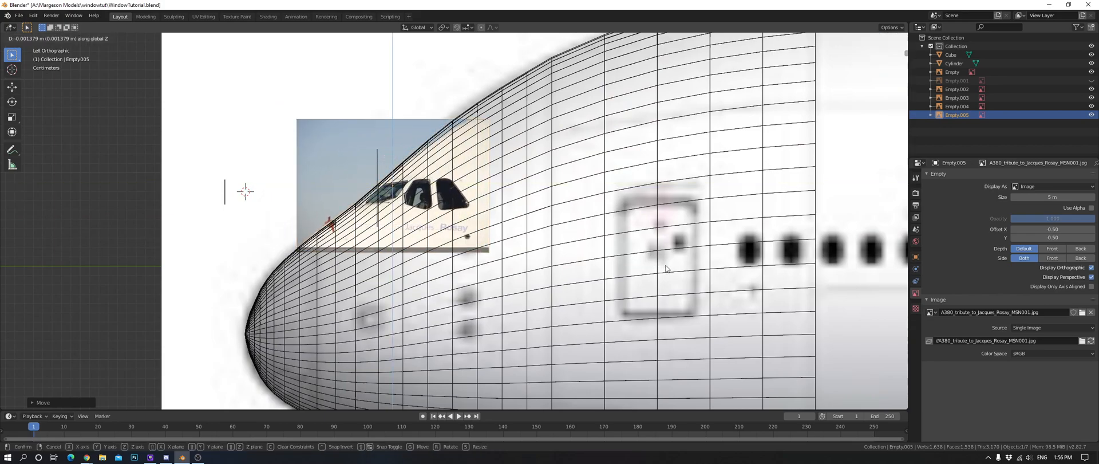
{"action": "left_click", "coordinate": [666, 265]}
Fine-tune the side photo's scale and reposition it against the nose mesh.
{"action": "scroll", "coordinate": [652, 260], "scroll_direction": "up", "scroll_amount": 4}
{"action": "key", "text": "s"}
{"action": "left_click", "coordinate": [647, 253]}
{"action": "key", "text": "g"}
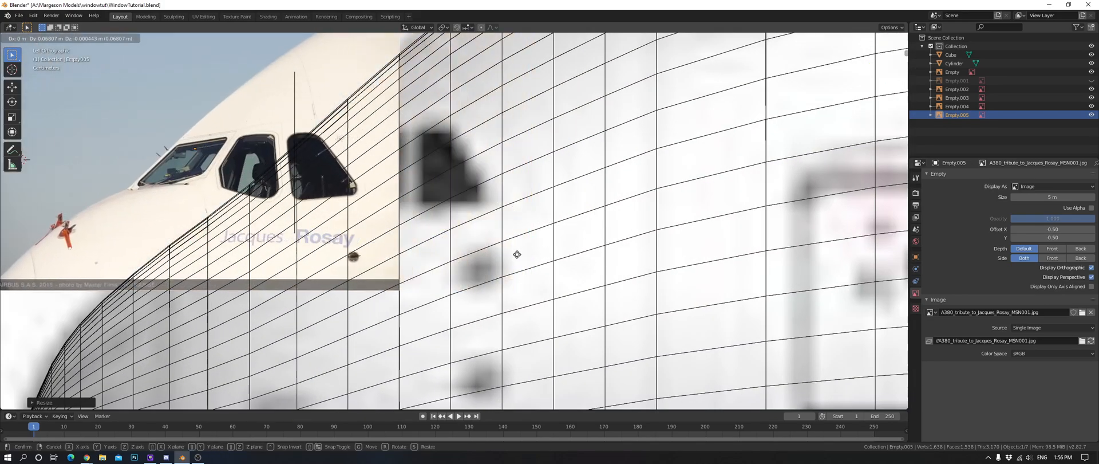
{"action": "left_click", "coordinate": [400, 250]}
Realign the side photo with the drawn cockpit windows along Y and Z, and refine its scale.
{"action": "key", "text": "g"}
{"action": "key", "text": "y"}
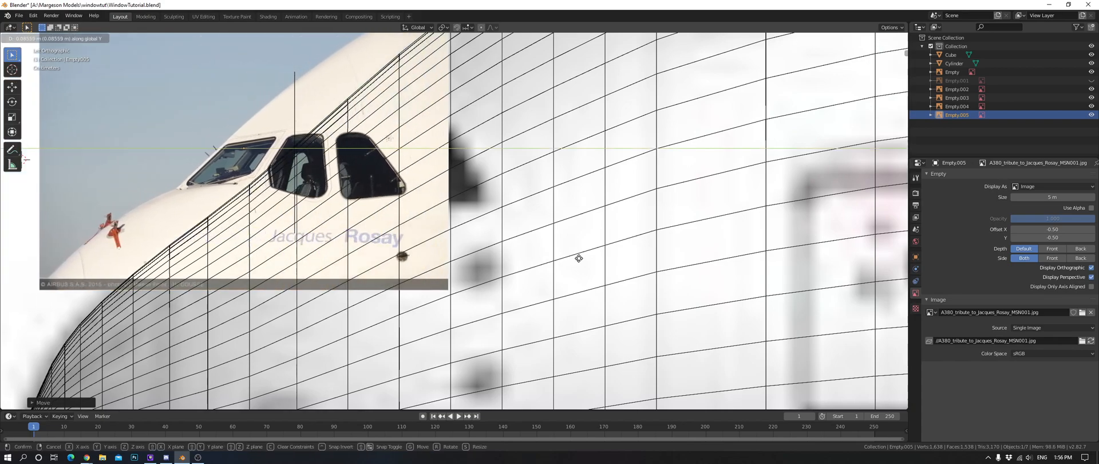
{"action": "left_click", "coordinate": [637, 259]}
{"action": "key", "text": "g"}
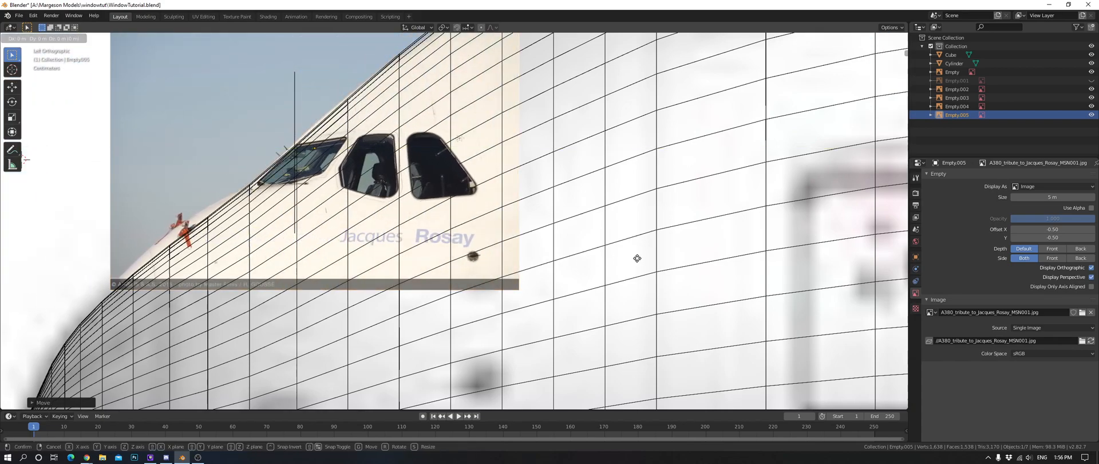
{"action": "key", "text": "z"}
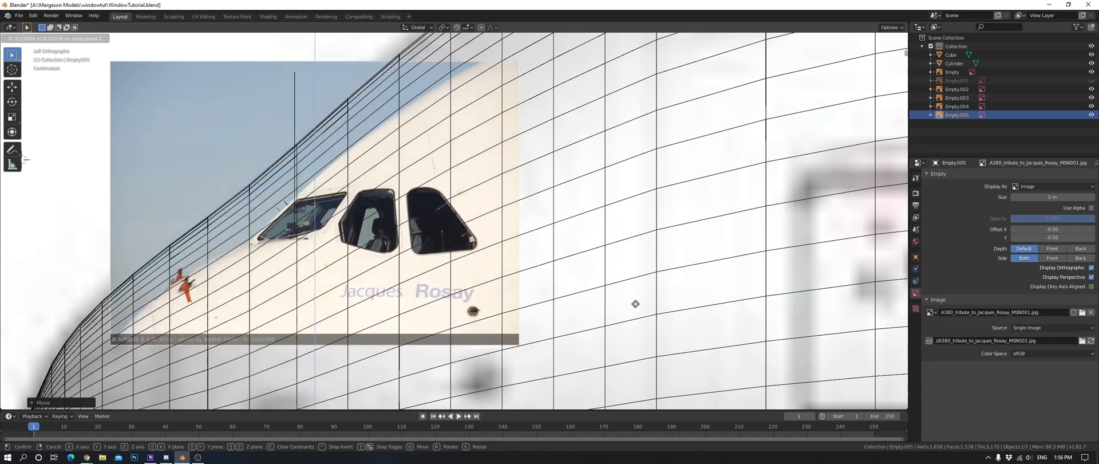
{"action": "left_click", "coordinate": [637, 265]}
{"action": "key", "text": "s"}
{"action": "left_click", "coordinate": [598, 256]}
{"action": "scroll", "coordinate": [470, 226], "scroll_direction": "down", "scroll_amount": 8}
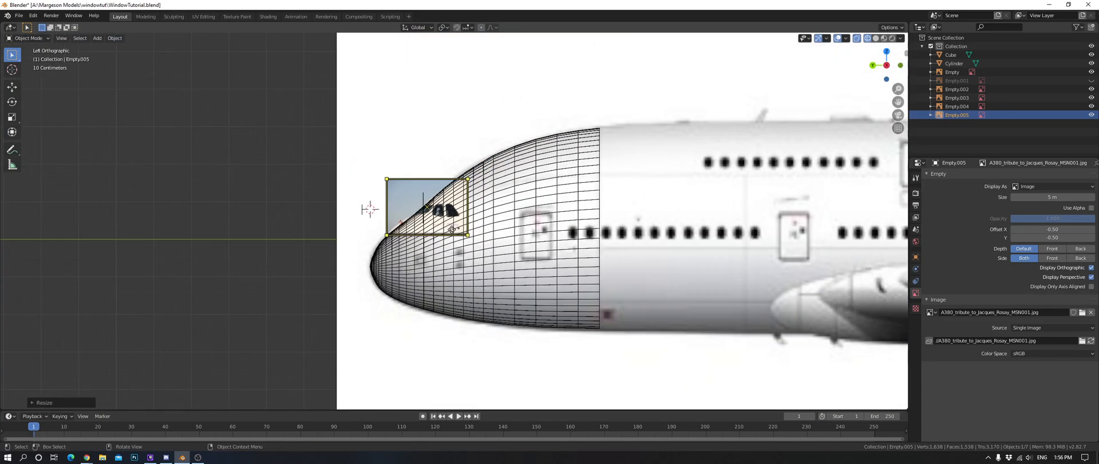
Move the side photo sideways clear of the nose mesh and check its alignment in left orthographic view.
{"action": "middle_click_drag", "start_coordinate": [443, 237], "coordinate": [657, 262]}
{"action": "scroll", "coordinate": [543, 235], "scroll_direction": "up", "scroll_amount": 7}
{"action": "key", "text": "g"}
{"action": "middle_click_drag", "start_coordinate": [560, 170], "coordinate": [498, 192]}
{"action": "key", "text": "y"}
{"action": "right_click", "coordinate": [515, 184]}
{"action": "scroll", "coordinate": [510, 192], "scroll_direction": "down", "scroll_amount": 6}
{"action": "key", "text": "g"}
{"action": "left_click", "coordinate": [365, 171]}
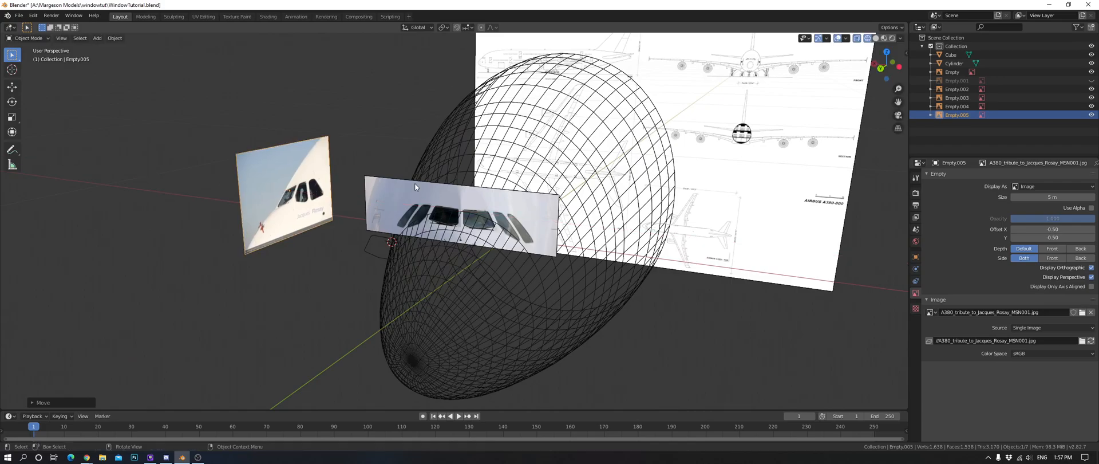
{"action": "key", "text": "ctrl+KP_3"}
{"action": "scroll", "coordinate": [396, 178], "scroll_direction": "up", "scroll_amount": 3}
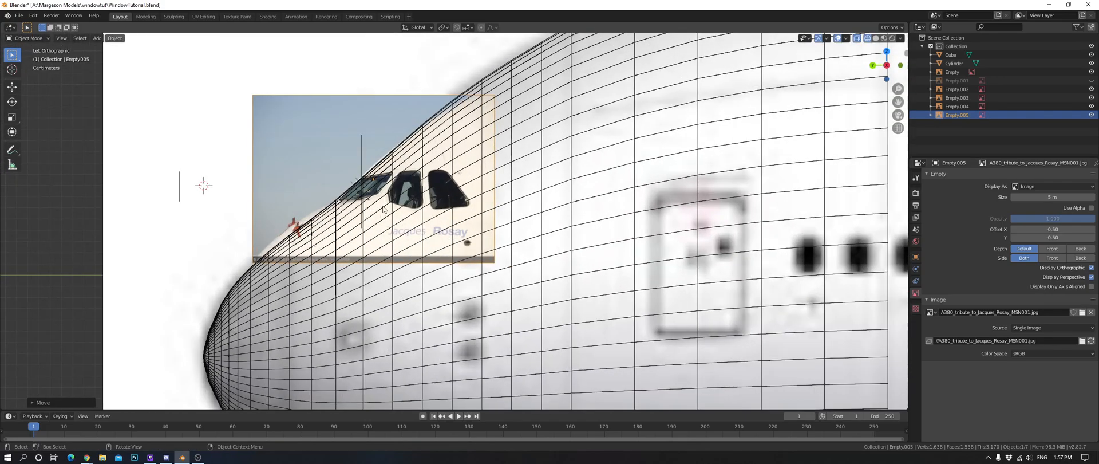
Select the traced front window mesh and show it in back orthographic view with solid shading.
{"action": "key", "text": "ctrl+KP_1"}
{"action": "middle_click_drag", "start_coordinate": [573, 231], "coordinate": [497, 259]}
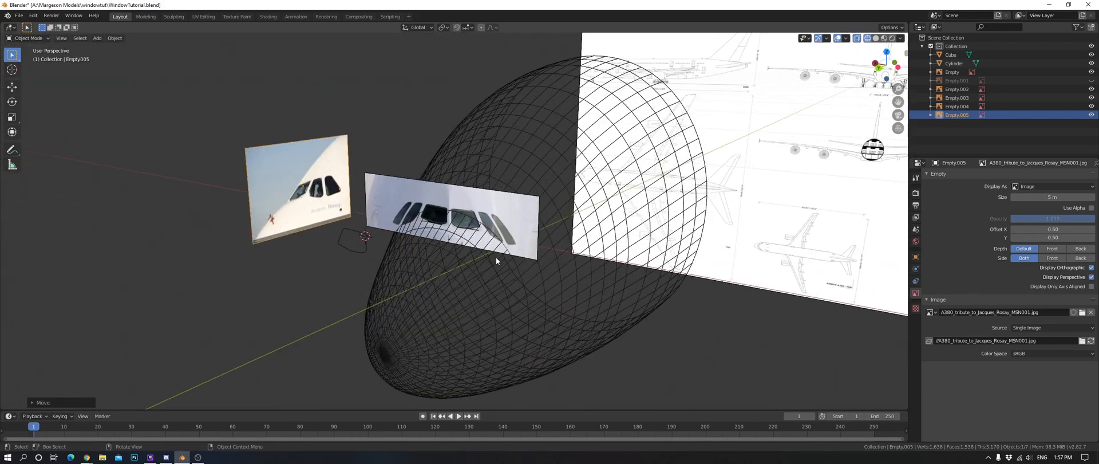
{"action": "left_click", "coordinate": [299, 238]}
{"action": "key", "text": "ctrl+KP_1"}
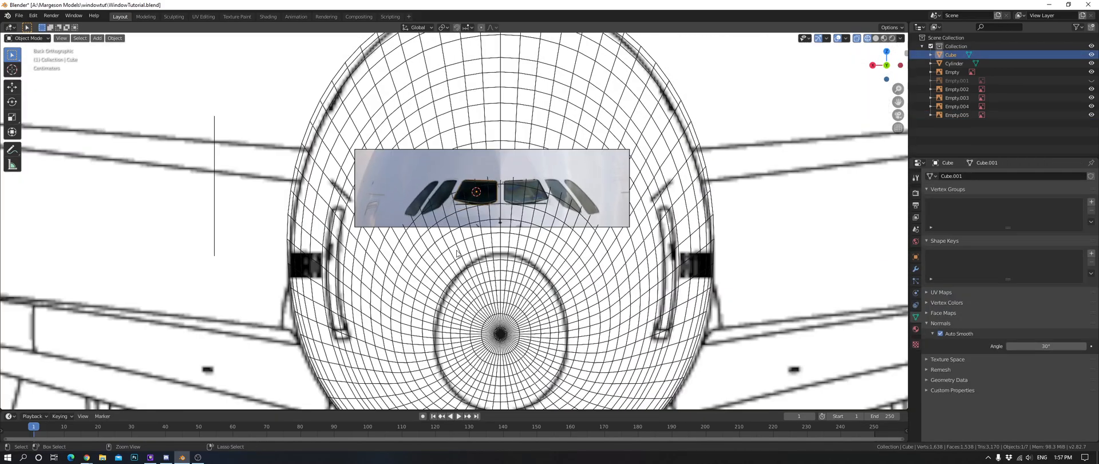
{"action": "scroll", "coordinate": [458, 253], "scroll_direction": "up", "scroll_amount": 5}
{"action": "key", "text": "z"}
{"action": "left_click", "coordinate": [447, 219]}
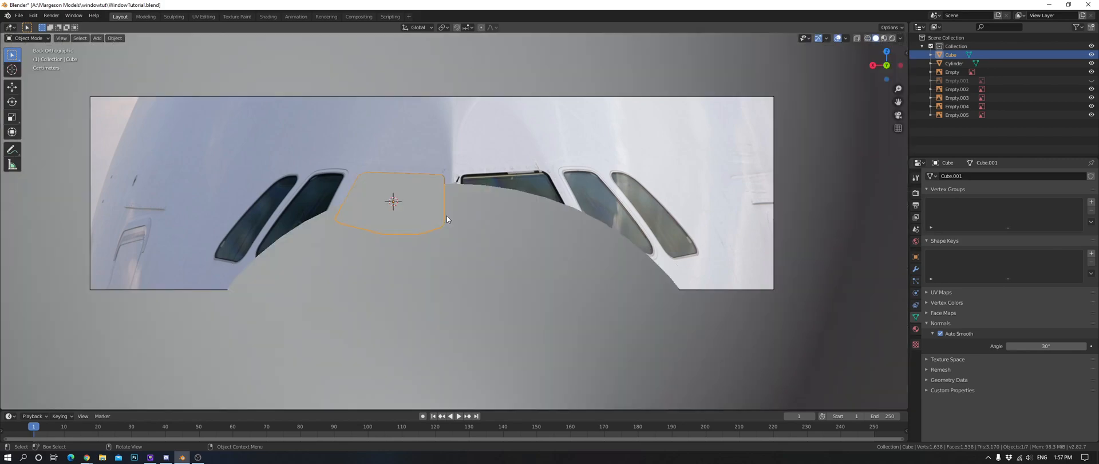
{"action": "right_click", "coordinate": [494, 228]}
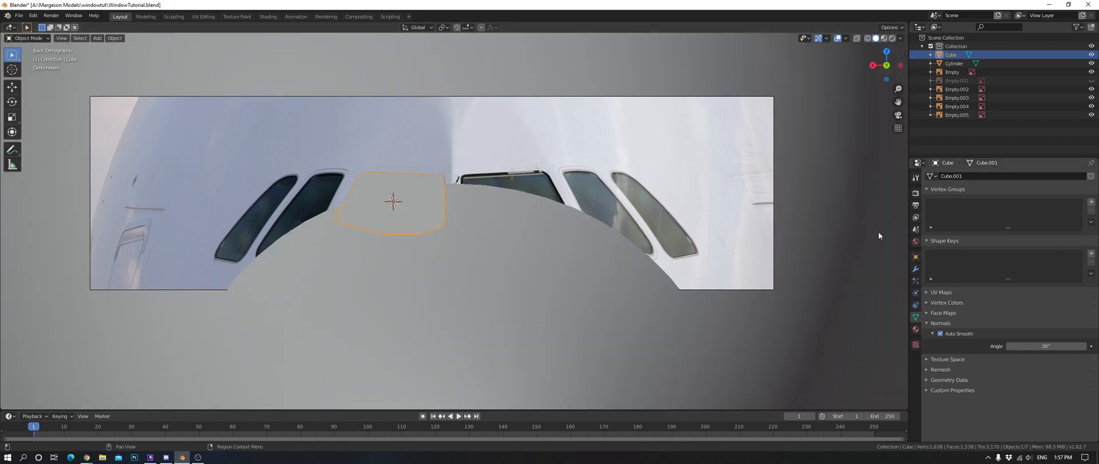
Set the 3D cursor's X location to 0 and move the window mesh's origin to the cursor.
{"action": "key", "text": "n"}
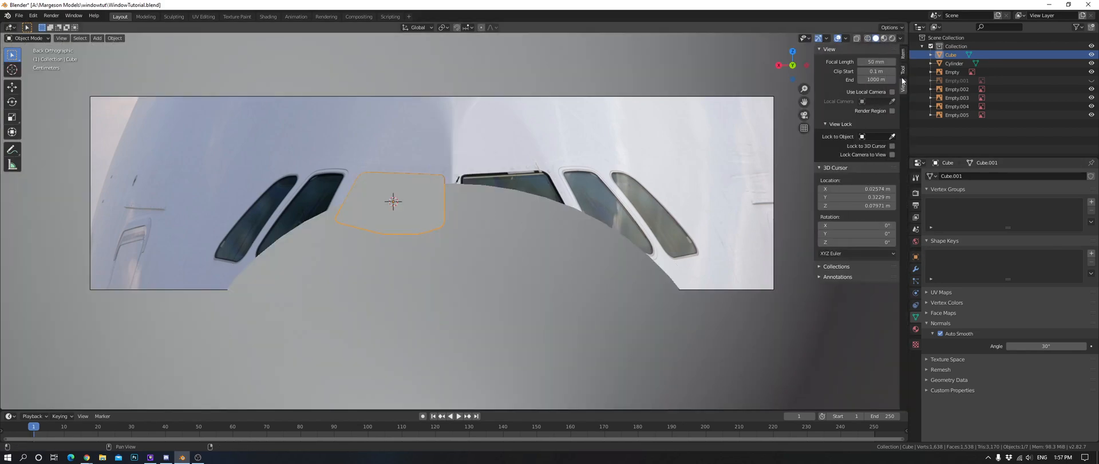
{"action": "left_click", "coordinate": [842, 188]}
{"action": "type", "text": "0"}
{"action": "key", "text": "Return"}
{"action": "right_click", "coordinate": [438, 153]}
{"action": "mouse_move", "coordinate": [438, 153]}
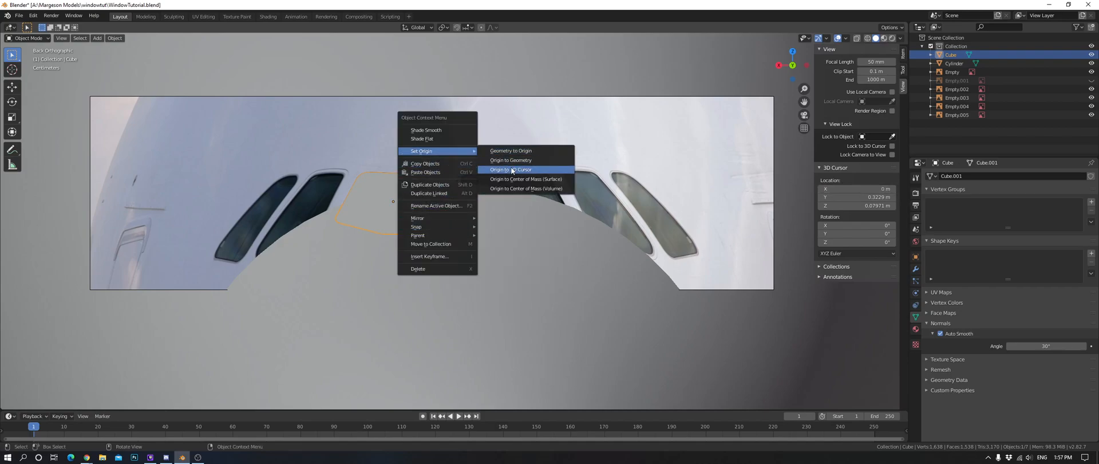
{"action": "left_click", "coordinate": [511, 172]}
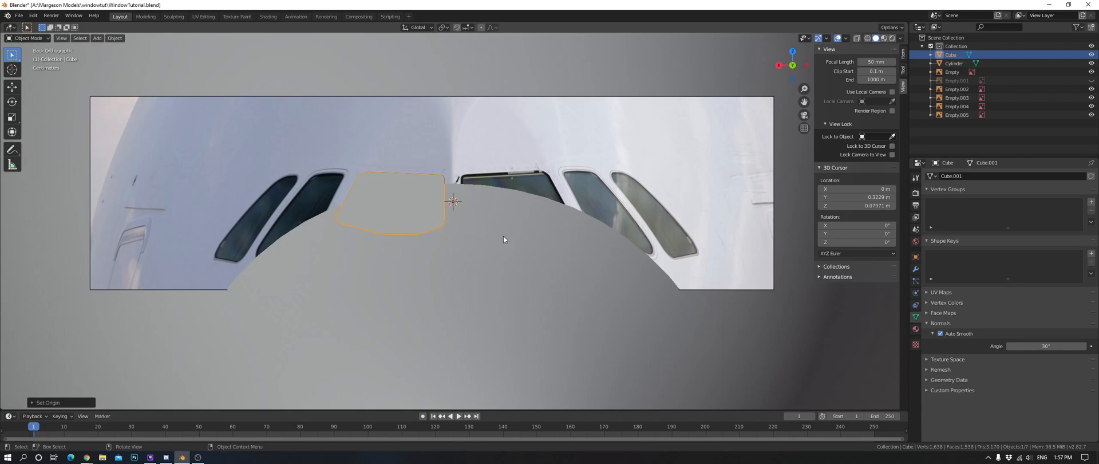
Add a Mirror modifier to the front window mesh and apply it.
{"action": "left_click", "coordinate": [916, 269]}
{"action": "left_click", "coordinate": [949, 176]}
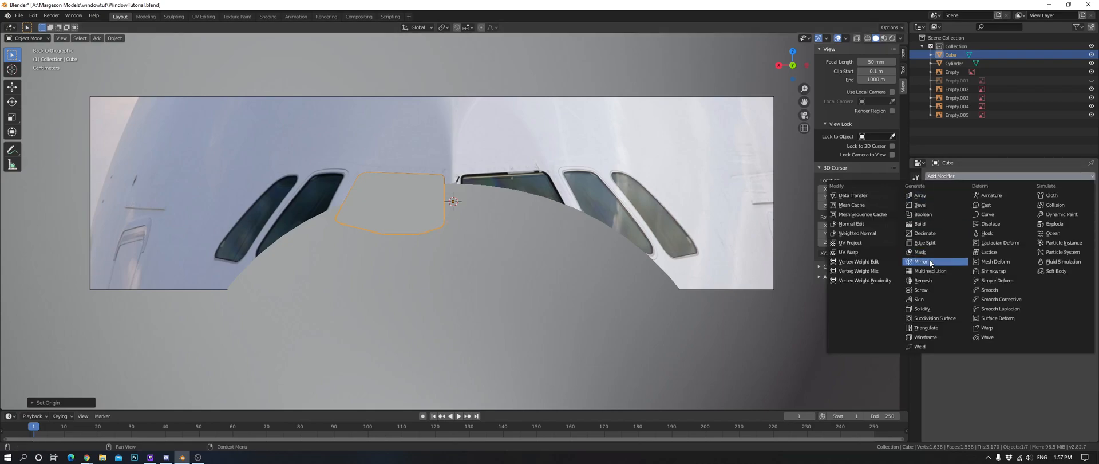
{"action": "left_click", "coordinate": [930, 263]}
{"action": "left_click", "coordinate": [966, 198]}
Delete the vertices of the original front window, keeping only its mirrored copy.
{"action": "key", "text": "Tab"}
{"action": "key", "text": "z"}
{"action": "left_click", "coordinate": [312, 170]}
{"action": "key", "text": "l"}
{"action": "key", "text": "x"}
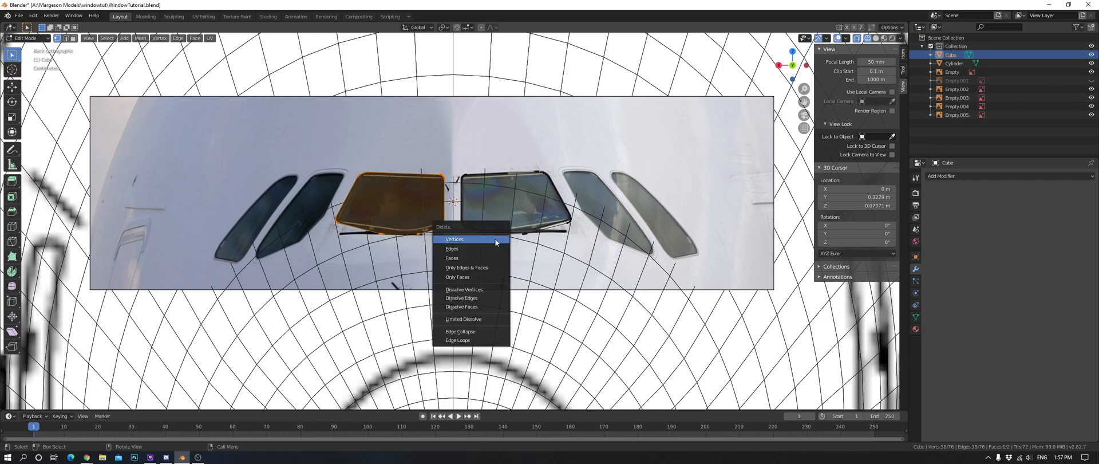
{"action": "left_click", "coordinate": [495, 238]}
Return to Object Mode in solid shading and set the remaining window's origin to its geometry.
{"action": "key", "text": "shift+z"}
{"action": "key", "text": "Tab"}
{"action": "right_click", "coordinate": [506, 212]}
{"action": "mouse_move", "coordinate": [506, 212]}
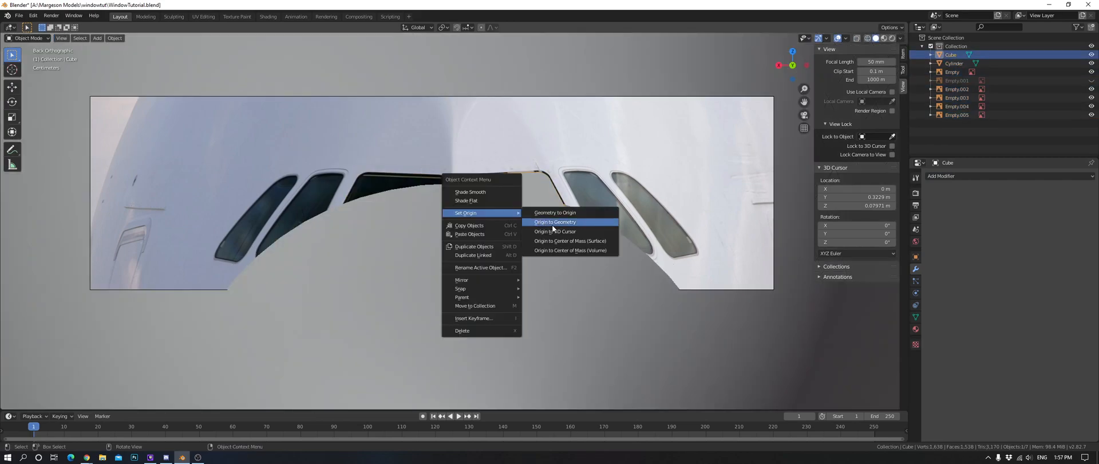
{"action": "left_click", "coordinate": [552, 224]}
Show the nose in left orthographic view with wireframe shading, close to the side photo's cockpit windows.
{"action": "scroll", "coordinate": [526, 214], "scroll_direction": "down", "scroll_amount": 5}
{"action": "middle_click_drag", "start_coordinate": [544, 212], "coordinate": [377, 218]}
{"action": "key", "text": "ctrl+KP_3"}
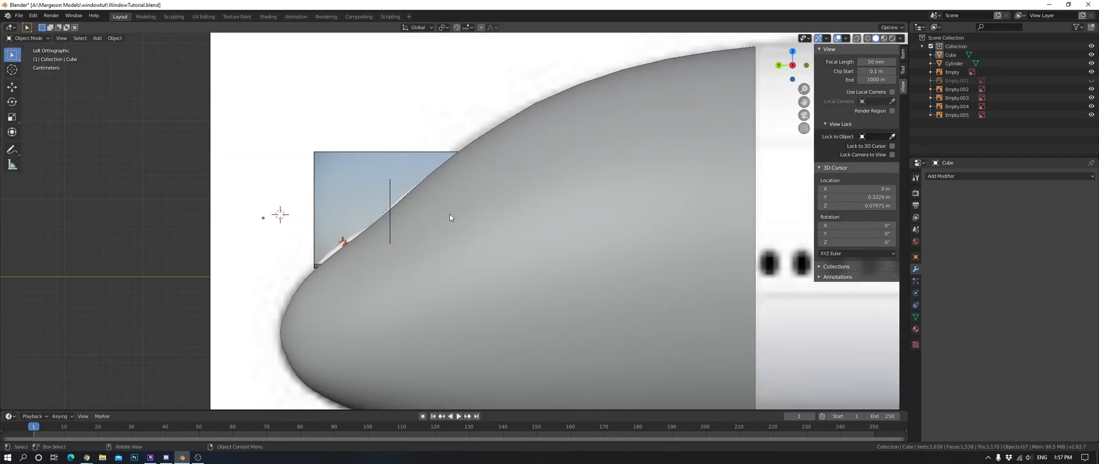
{"action": "key", "text": "z"}
{"action": "left_click", "coordinate": [434, 216]}
{"action": "scroll", "coordinate": [435, 217], "scroll_direction": "up", "scroll_amount": 6}
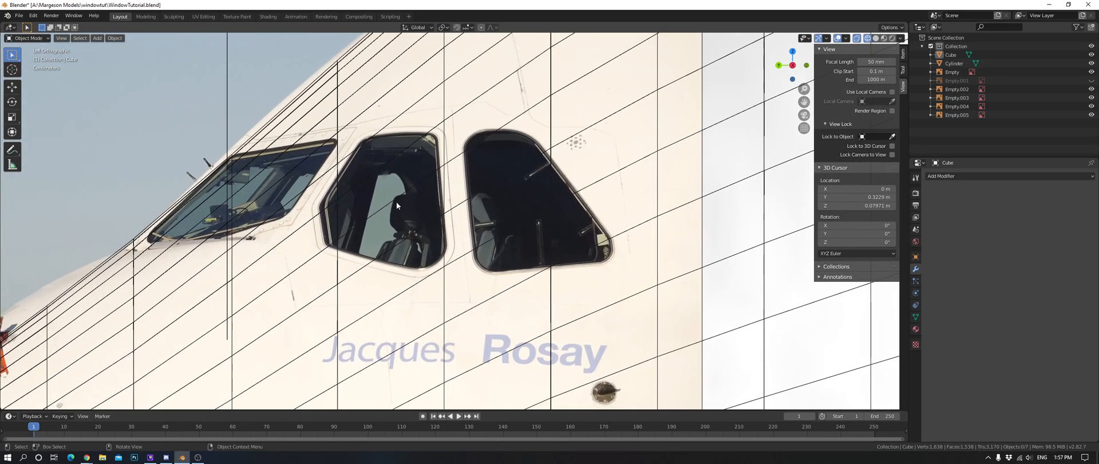
{"action": "scroll", "coordinate": [398, 203], "scroll_direction": "up", "scroll_amount": 2}
Compare the cockpit windows in the side photo with the same windows in the front photo.
{"action": "key", "text": "alt+Tab"}
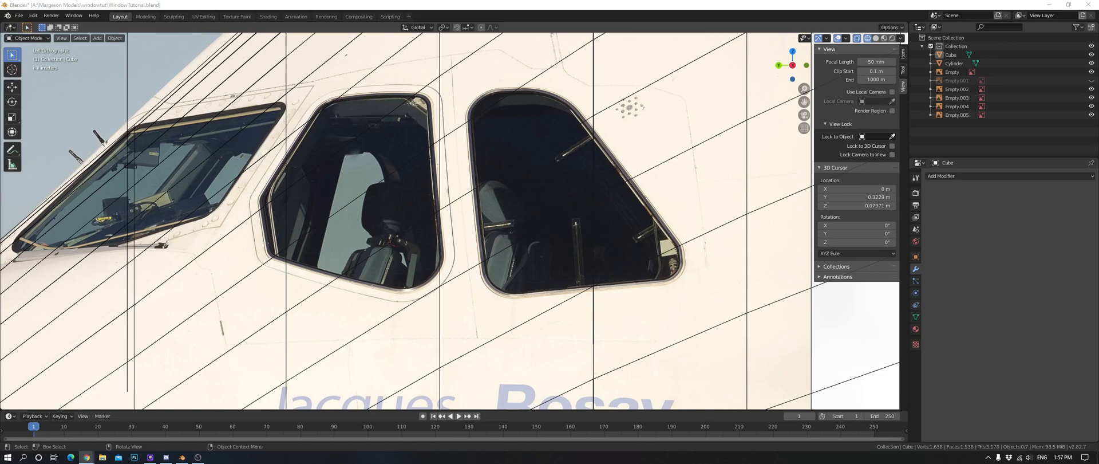
{"action": "key", "text": "alt+Tab"}
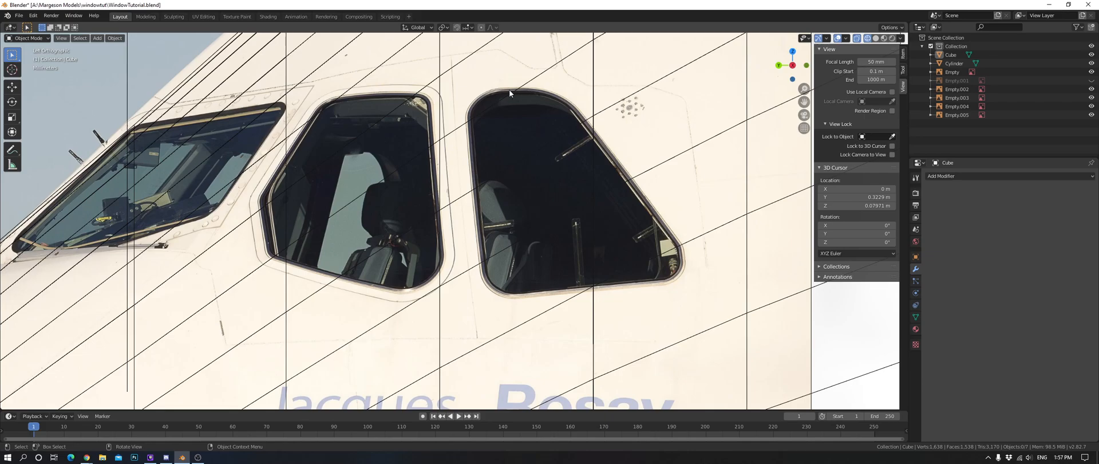
{"action": "scroll", "coordinate": [568, 208], "scroll_direction": "down", "scroll_amount": 6}
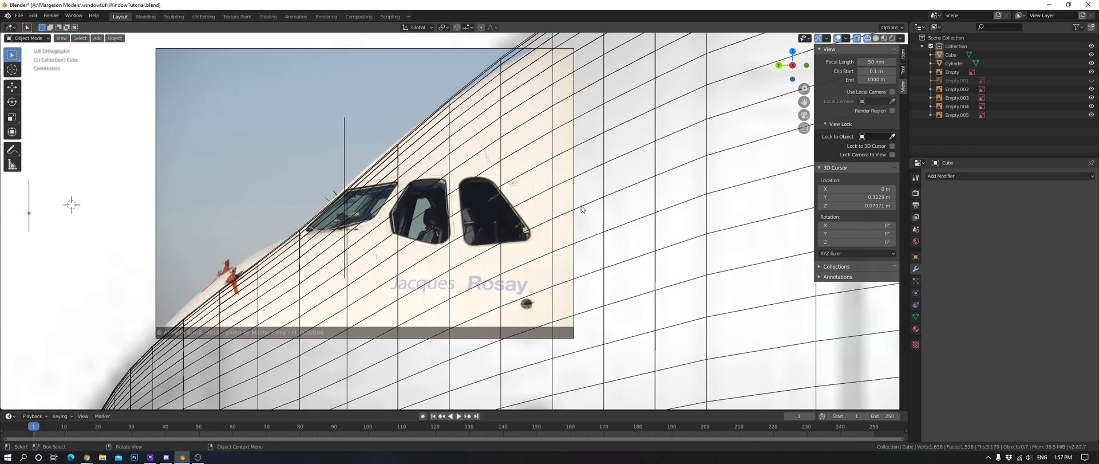
{"action": "key", "text": "ctrl+KP_1"}
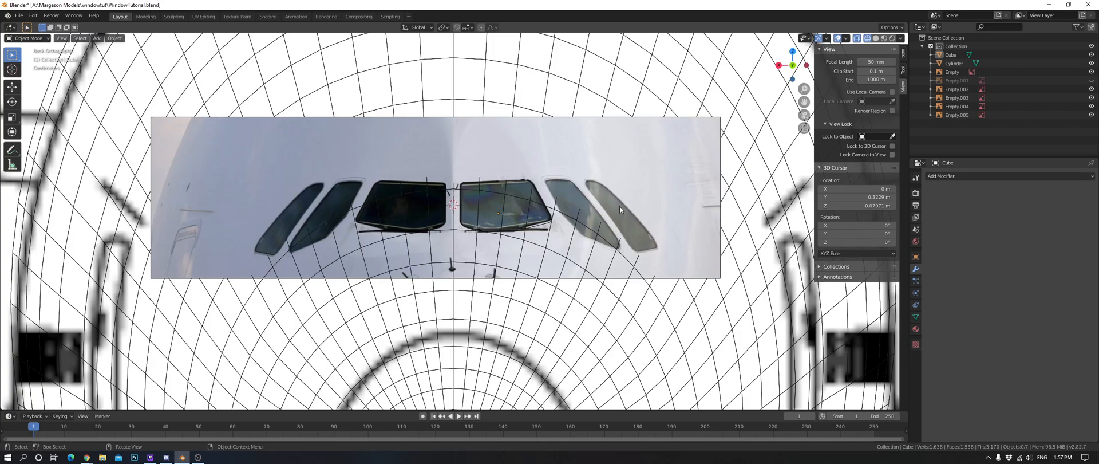
{"action": "key", "text": "ctrl+KP_3"}
{"action": "scroll", "coordinate": [417, 160], "scroll_direction": "up", "scroll_amount": 5}
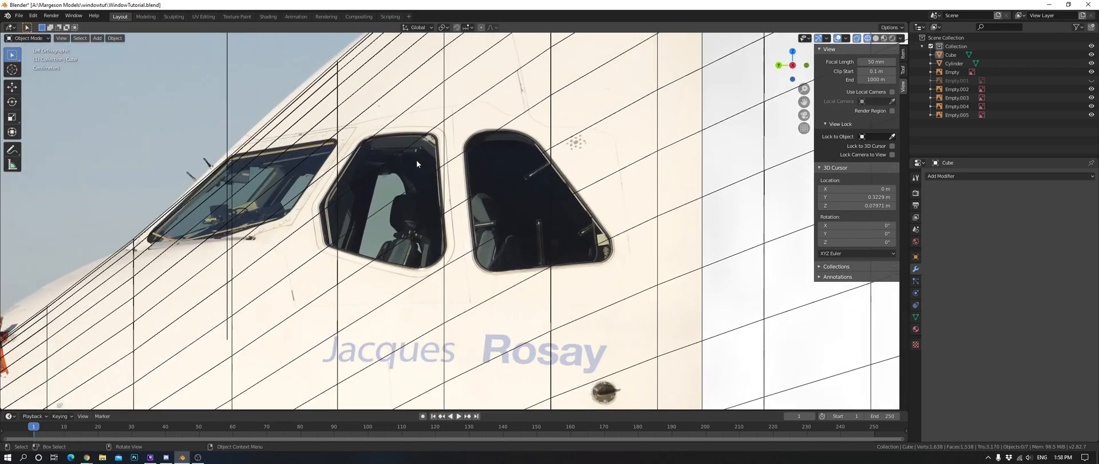
{"action": "scroll", "coordinate": [421, 193], "scroll_direction": "down", "scroll_amount": 5}
{"action": "scroll", "coordinate": [462, 188], "scroll_direction": "up", "scroll_amount": 2}
Add a cube mesh and scale it down towards the size of a cockpit window.
{"action": "key", "text": "shift+a"}
{"action": "mouse_move", "coordinate": [462, 188]}
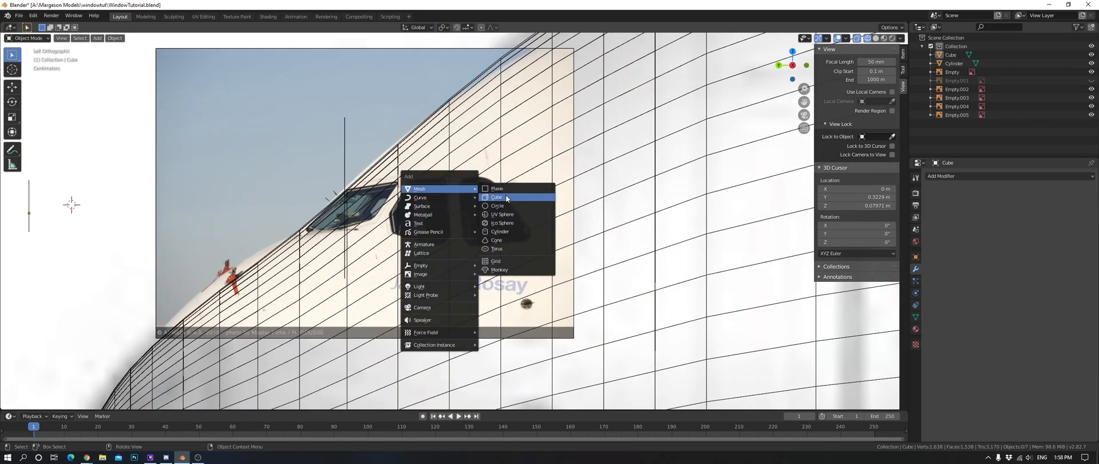
{"action": "left_click", "coordinate": [506, 195]}
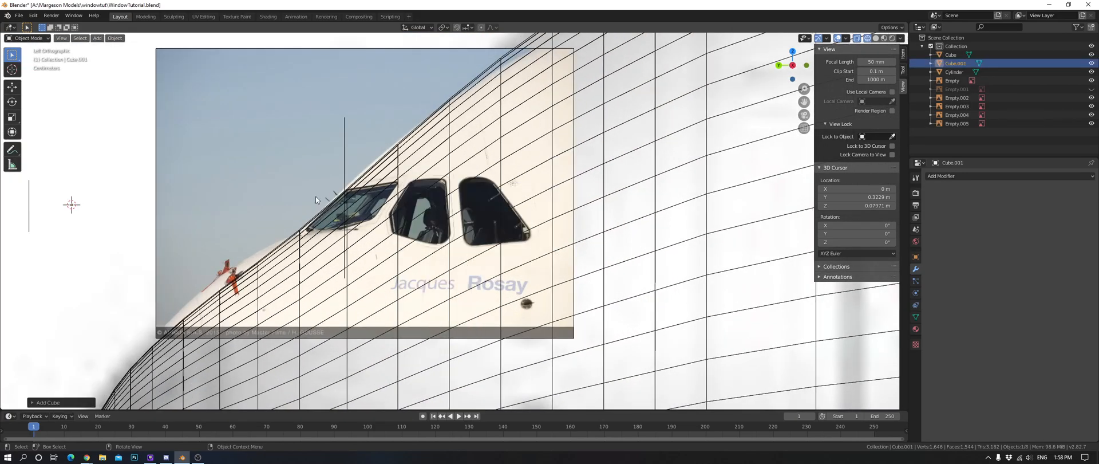
{"action": "scroll", "coordinate": [453, 225], "scroll_direction": "down", "scroll_amount": 6}
{"action": "middle_click_drag", "start_coordinate": [453, 225], "coordinate": [527, 254]}
{"action": "key", "text": "s"}
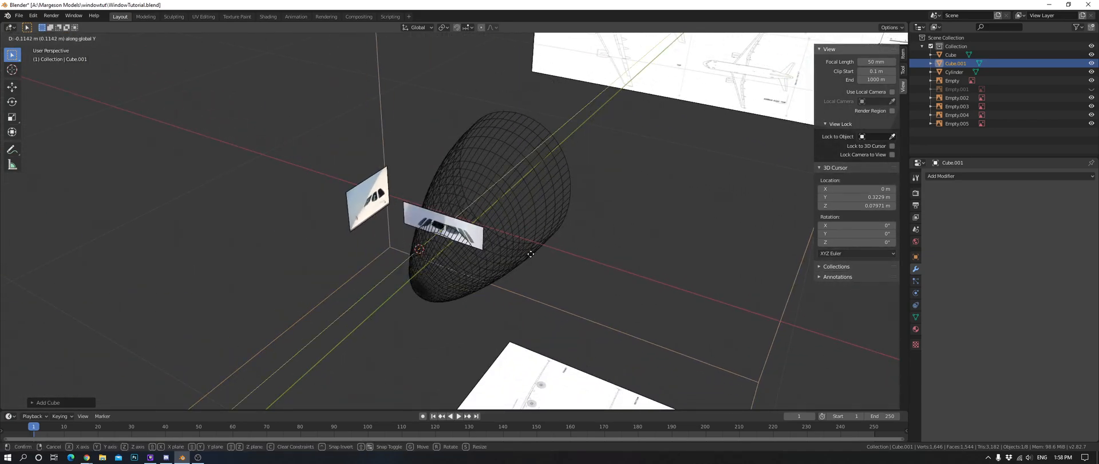
{"action": "left_click", "coordinate": [509, 258]}
{"action": "key", "text": "s"}
{"action": "left_click", "coordinate": [439, 250]}
{"action": "key", "text": "s"}
{"action": "left_click", "coordinate": [441, 249]}
Move the cube along X to the side of the nose and along Y to the side photo's windows.
{"action": "key", "text": "g"}
{"action": "key", "text": "x"}
{"action": "left_click", "coordinate": [554, 248]}
{"action": "key", "text": "ctrl+KP_3"}
{"action": "scroll", "coordinate": [526, 227], "scroll_direction": "up", "scroll_amount": 4}
{"action": "key", "text": "g"}
{"action": "key", "text": "y"}
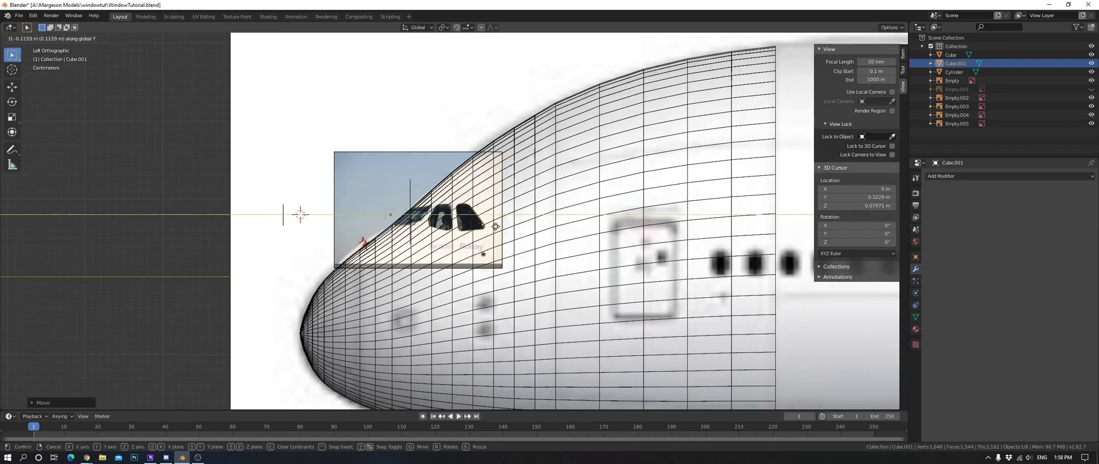
{"action": "left_click", "coordinate": [526, 228]}
Scale the cube to about the size of the middle cockpit window and position it over that window.
{"action": "scroll", "coordinate": [499, 217], "scroll_direction": "up", "scroll_amount": 8}
{"action": "key", "text": "s"}
{"action": "left_click", "coordinate": [553, 211]}
{"action": "scroll", "coordinate": [553, 211], "scroll_direction": "up", "scroll_amount": 2}
{"action": "key", "text": "s"}
{"action": "left_click", "coordinate": [547, 215]}
{"action": "key", "text": "g"}
{"action": "left_click", "coordinate": [551, 221]}
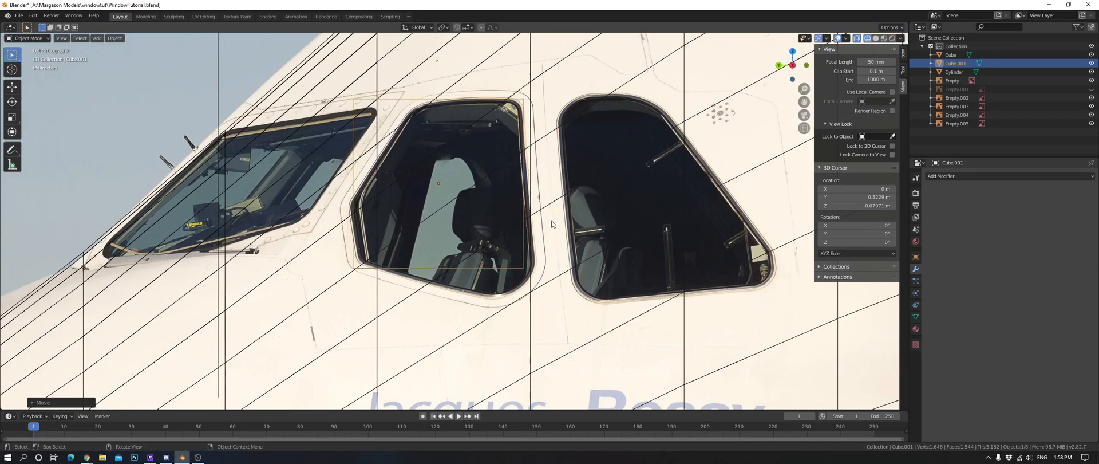
{"action": "scroll", "coordinate": [551, 221], "scroll_direction": "up", "scroll_amount": 3}
{"action": "scroll", "coordinate": [606, 191], "scroll_direction": "up", "scroll_amount": 6}
{"action": "key", "text": "g"}
{"action": "key", "text": "y"}
{"action": "left_click", "coordinate": [590, 246]}
In Edit Mode, move the cube's upper front corner vertices along Y and Z onto the window's upper front corner.
{"action": "key", "text": "Tab"}
{"action": "scroll", "coordinate": [375, 159], "scroll_direction": "down", "scroll_amount": 4}
{"action": "left_click_drag", "start_coordinate": [257, 129], "coordinate": [363, 190]}
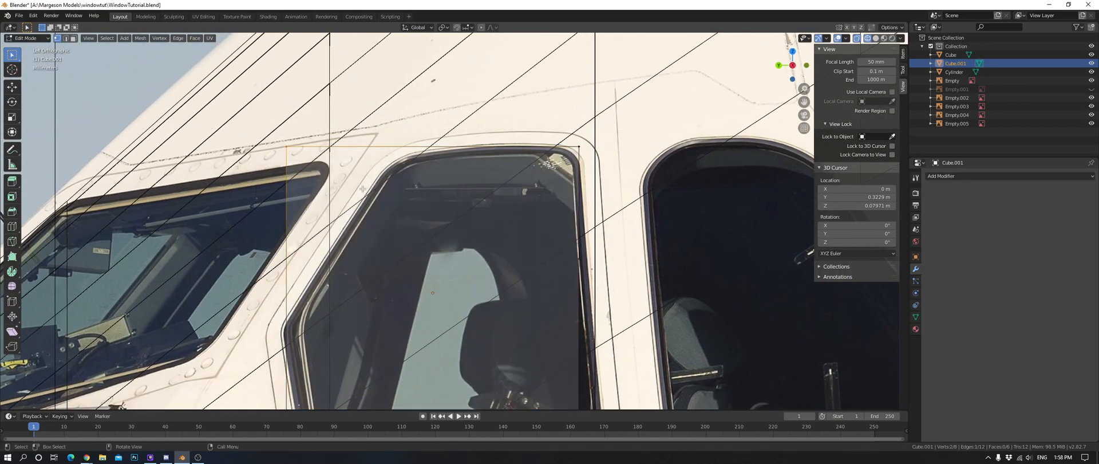
{"action": "key", "text": "g"}
{"action": "key", "text": "y"}
{"action": "left_click", "coordinate": [466, 190]}
{"action": "key", "text": "z"}
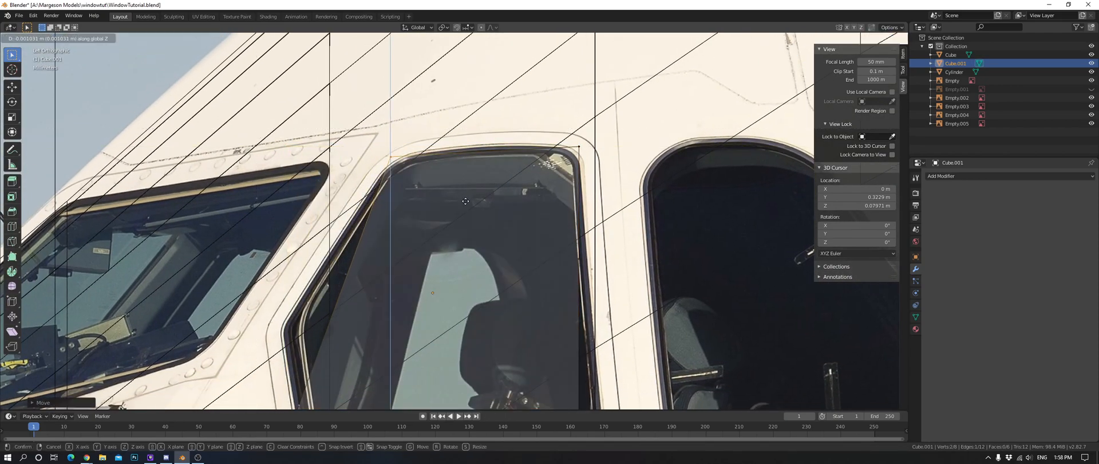
{"action": "left_click", "coordinate": [463, 203]}
{"action": "scroll", "coordinate": [417, 304], "scroll_direction": "down", "scroll_amount": 4}
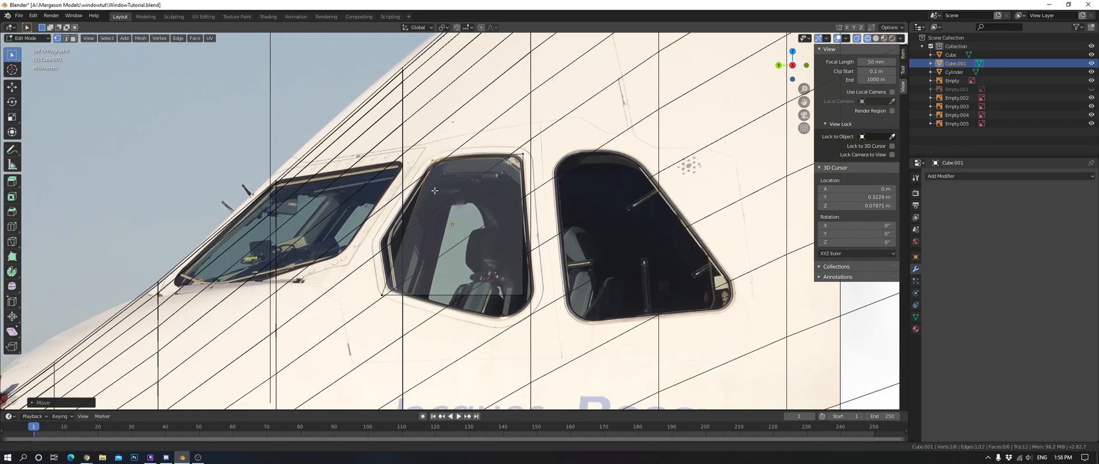
{"action": "scroll", "coordinate": [417, 303], "scroll_direction": "up", "scroll_amount": 4}
{"action": "key", "text": "g"}
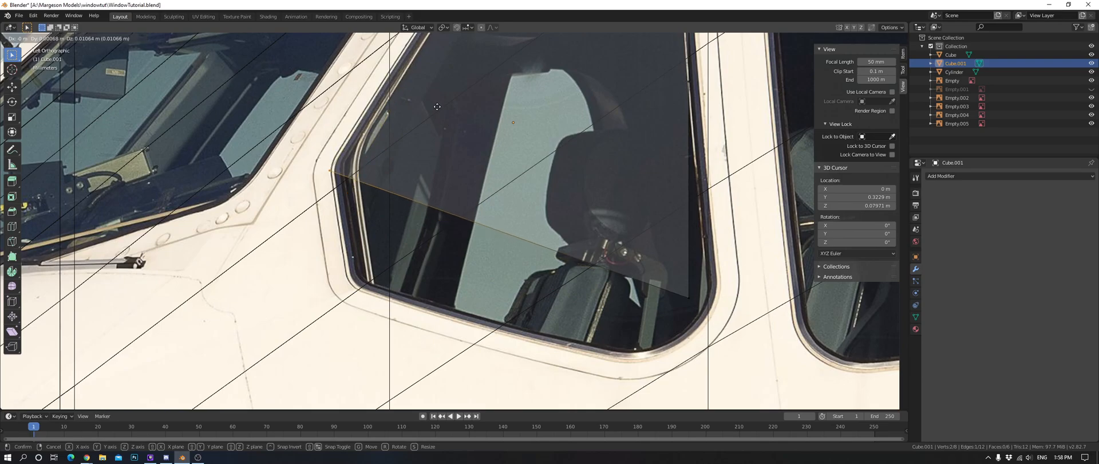
{"action": "right_click", "coordinate": [456, 224]}
Move the cube's lower rear corner vertices down and rearward, just outside the window's rounded lower rear corner.
{"action": "key", "text": "a"}
{"action": "key", "text": "a"}
{"action": "left_click_drag", "start_coordinate": [633, 273], "coordinate": [709, 312]}
{"action": "middle_click_drag", "start_coordinate": [725, 313], "coordinate": [618, 277], "text": "shift"}
{"action": "key", "text": "g"}
{"action": "key", "text": "z"}
{"action": "left_click", "coordinate": [619, 331]}
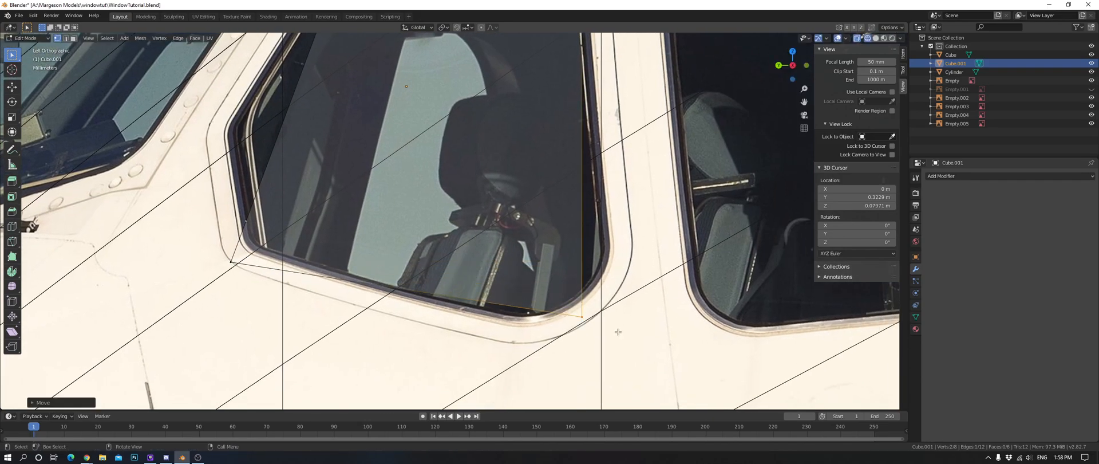
{"action": "scroll", "coordinate": [616, 329], "scroll_direction": "down", "scroll_amount": 3}
{"action": "key", "text": "g"}
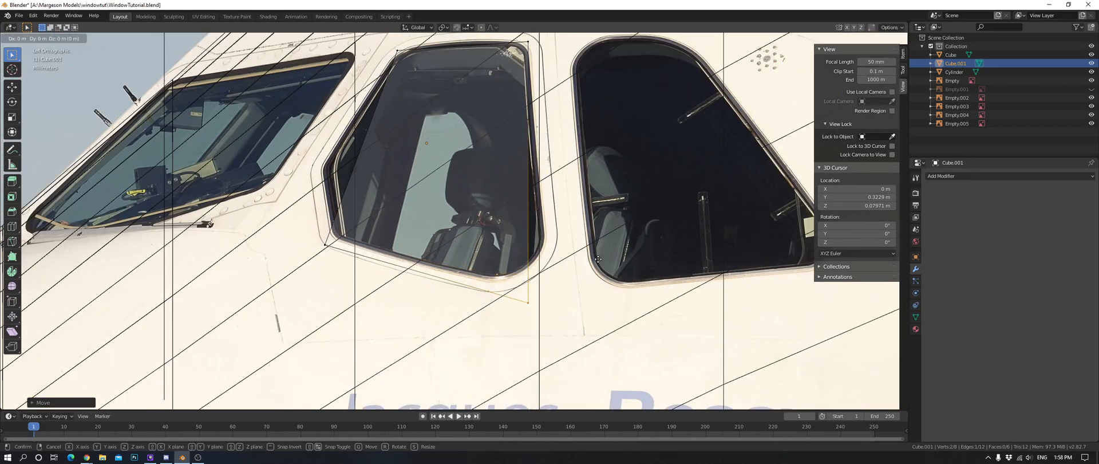
{"action": "left_click", "coordinate": [615, 252]}
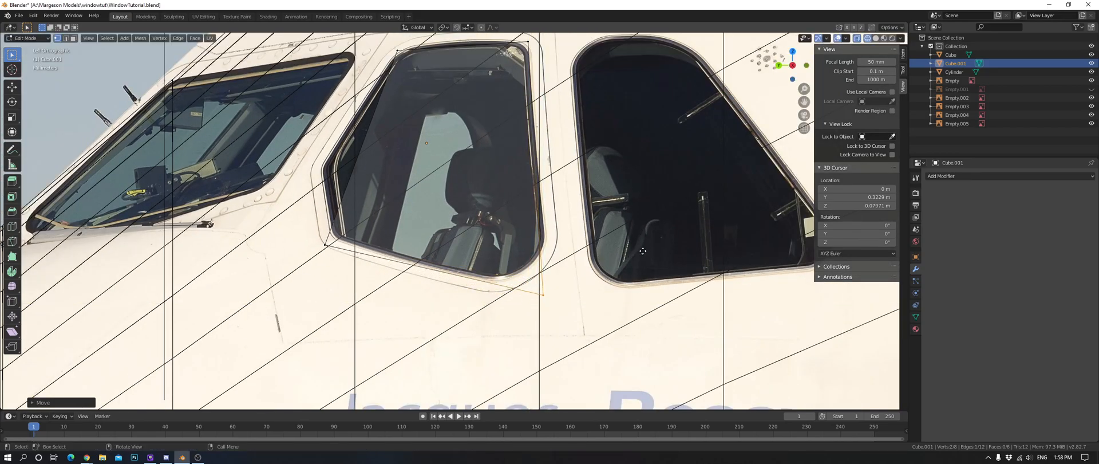
Nudge the cube's lower rear corner vertices along Y just beyond the middle window's rounded lower rear corner.
{"action": "key", "text": "g"}
{"action": "key", "text": "y"}
{"action": "left_click", "coordinate": [649, 251]}
{"action": "scroll", "coordinate": [569, 253], "scroll_direction": "up", "scroll_amount": 5}
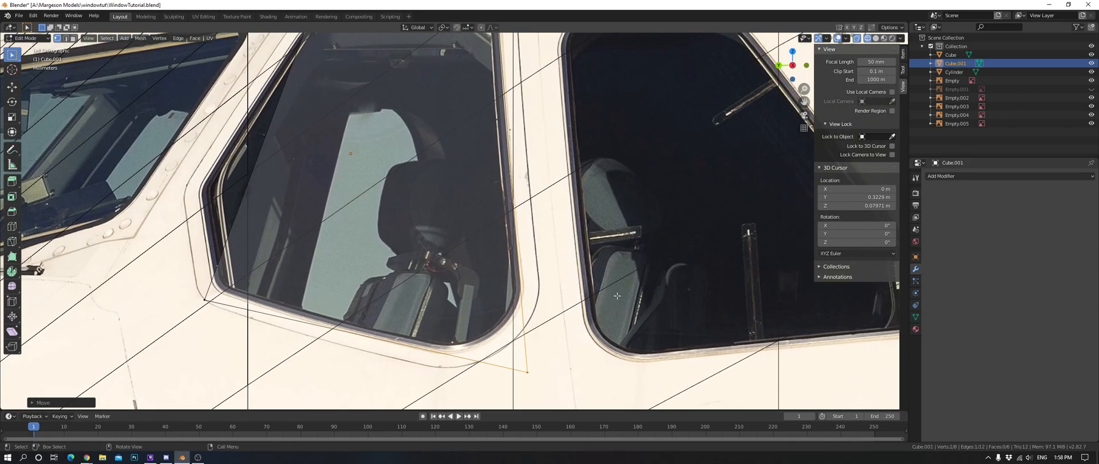
Move the cube's upper rear corner vertices along Y to line up with the window's upper rear corner.
{"action": "key", "text": "a"}
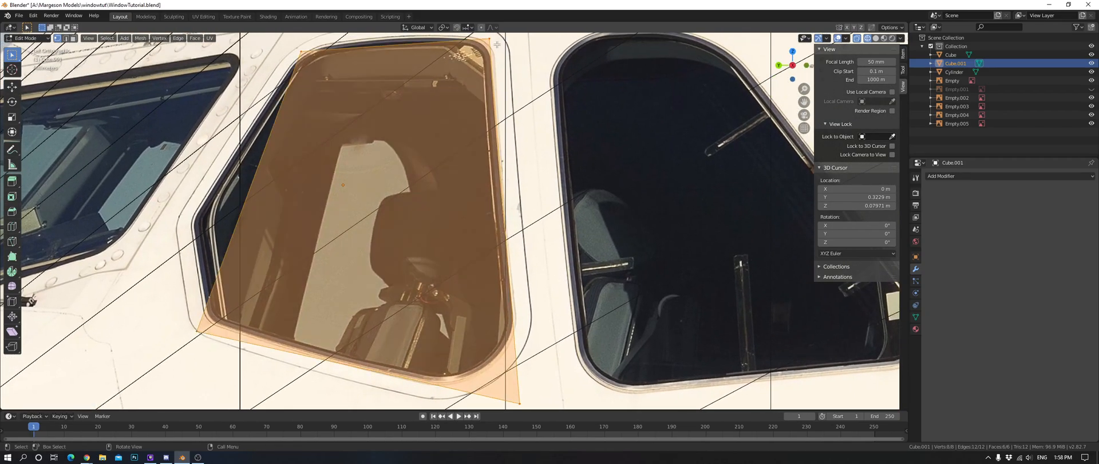
{"action": "key", "text": "alt+a"}
{"action": "key", "text": "b"}
{"action": "left_click_drag", "start_coordinate": [476, 33], "coordinate": [510, 50]}
{"action": "key", "text": "g"}
{"action": "key", "text": "y"}
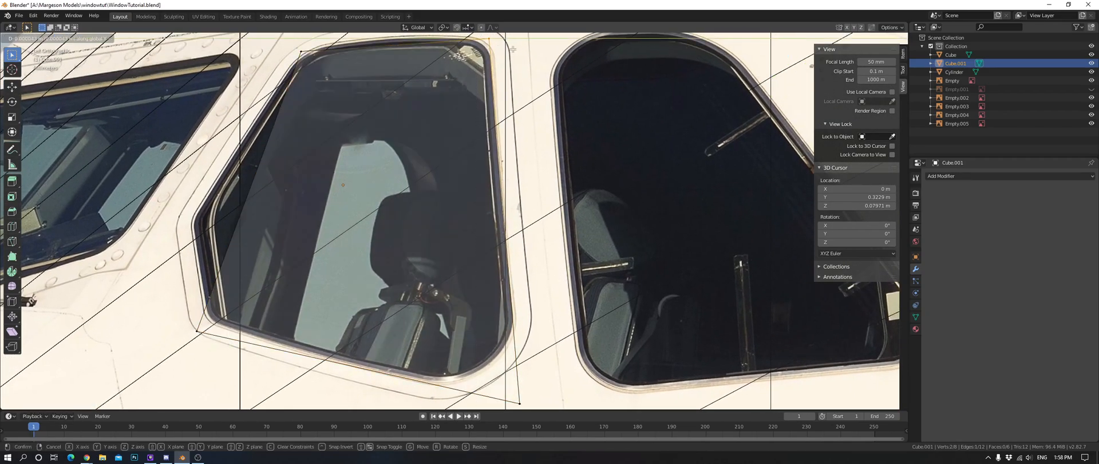
{"action": "left_click", "coordinate": [513, 50]}
Raise the lower rear corner vertices slightly along Z so the bottom edge follows the window's lower frame.
{"action": "key", "text": "a"}
{"action": "key", "text": "alt+a"}
{"action": "middle_click_drag", "start_coordinate": [504, 372], "coordinate": [501, 333], "text": "shift"}
{"action": "key", "text": "b"}
{"action": "left_click_drag", "start_coordinate": [465, 335], "coordinate": [559, 385]}
{"action": "key", "text": "g"}
{"action": "key", "text": "z"}
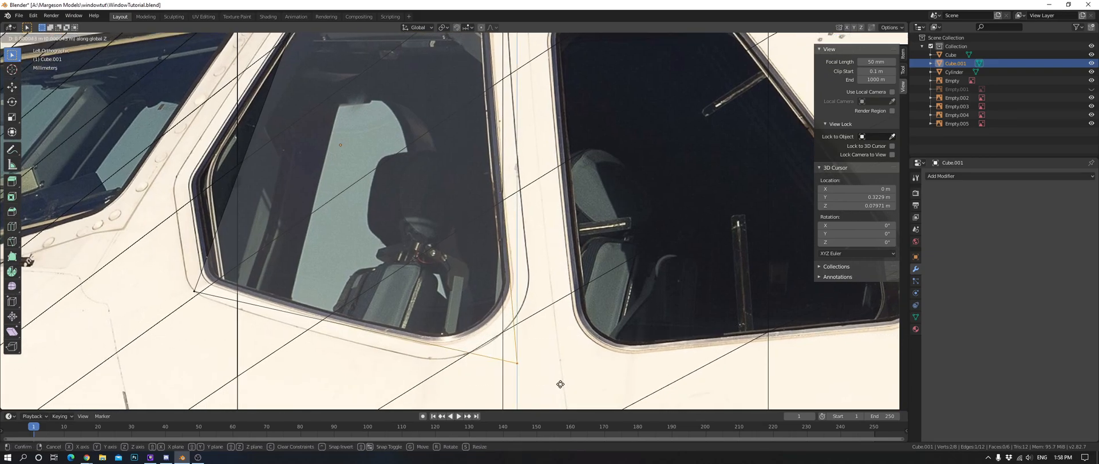
{"action": "left_click", "coordinate": [563, 372]}
Fine-tune the lower rear corner vertices along Y so the rear edge follows the window's rear frame.
{"action": "key", "text": "g"}
{"action": "key", "text": "y"}
{"action": "left_click", "coordinate": [557, 371]}
{"action": "key", "text": "g"}
{"action": "key", "text": "z"}
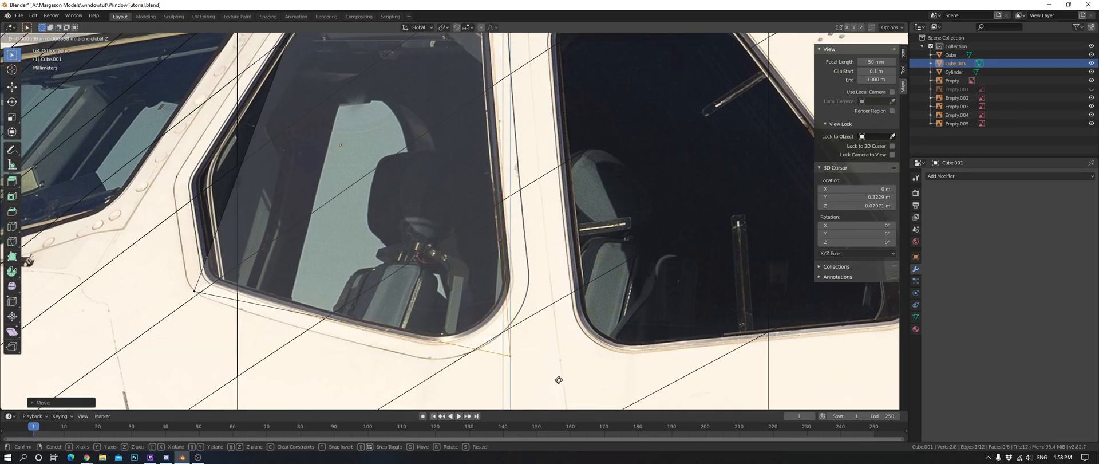
{"action": "key", "text": "y"}
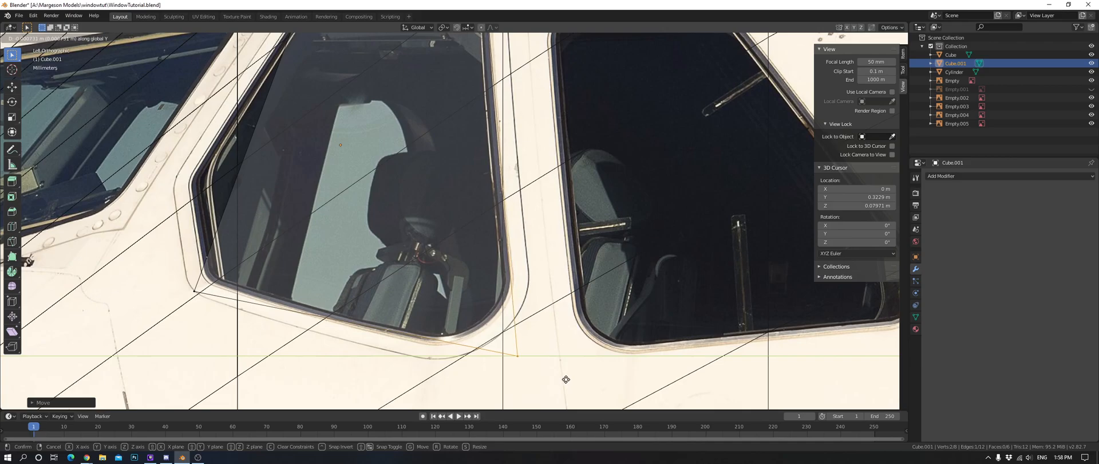
{"action": "left_click", "coordinate": [566, 379]}
Move the lower front corner vertices along Y and Z onto the window's lower front corner.
{"action": "middle_click_drag", "start_coordinate": [566, 338], "coordinate": [561, 396], "text": "shift"}
{"action": "key", "text": "a"}
{"action": "key", "text": "a"}
{"action": "middle_click_drag", "start_coordinate": [137, 326], "coordinate": [268, 280], "text": "shift"}
{"action": "key", "text": "b"}
{"action": "left_click_drag", "start_coordinate": [268, 280], "coordinate": [338, 315]}
{"action": "key", "text": "g"}
{"action": "key", "text": "y"}
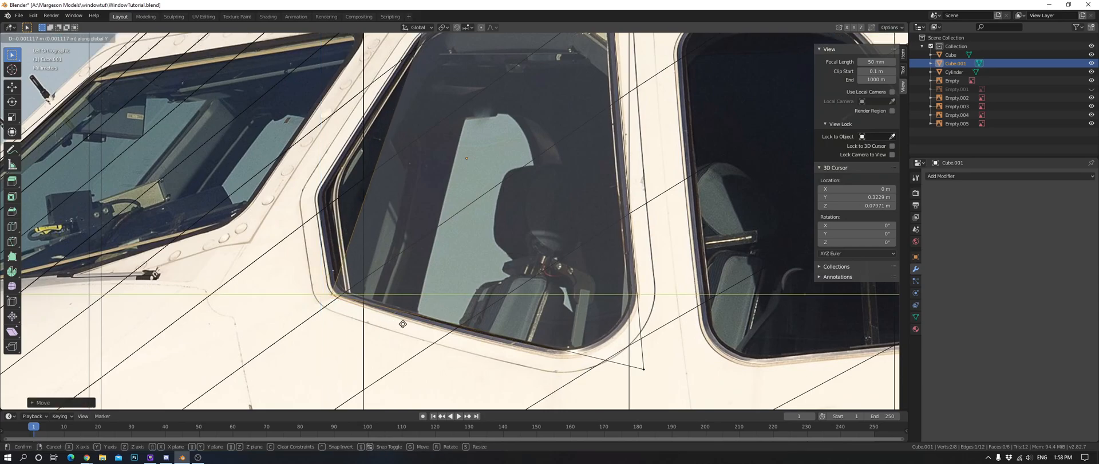
{"action": "key", "text": "z"}
{"action": "key", "text": "y"}
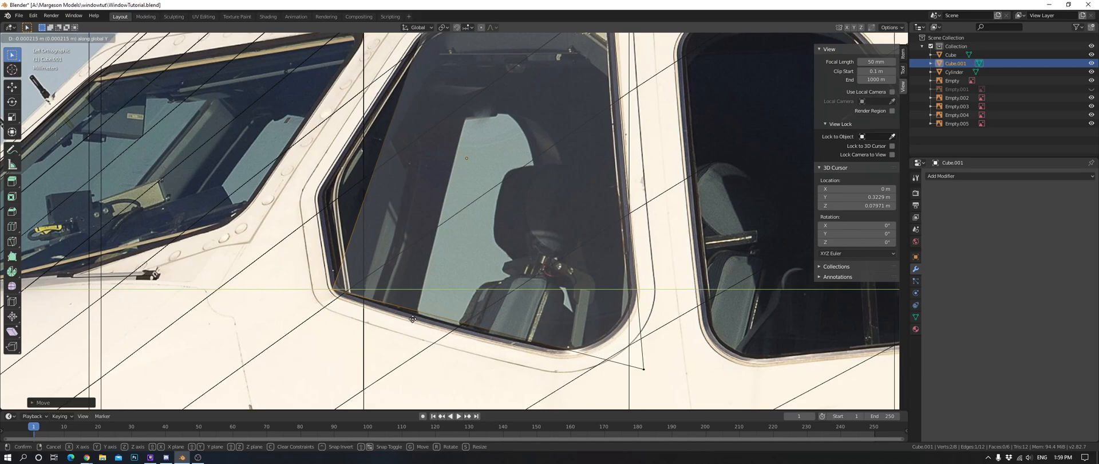
{"action": "left_click", "coordinate": [415, 321]}
{"action": "key", "text": "g"}
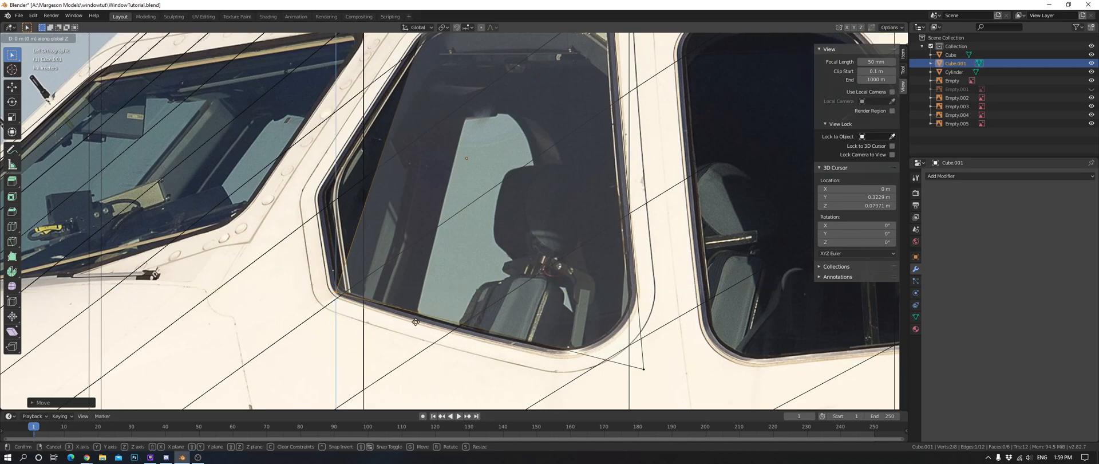
{"action": "left_click", "coordinate": [416, 322]}
Add a centered horizontal loop cut across the window mesh.
{"action": "key", "text": "a"}
{"action": "key", "text": "a"}
{"action": "key", "text": "ctrl+r"}
{"action": "left_click", "coordinate": [364, 209]}
{"action": "right_click", "coordinate": [364, 209]}
Move the loop cut's front vertices forward onto the window's pointed front corner, adjusting them along Y and Z.
{"action": "key", "text": "a"}
{"action": "key", "text": "a"}
{"action": "left_click_drag", "start_coordinate": [364, 140], "coordinate": [462, 192]}
{"action": "key", "text": "g"}
{"action": "left_click", "coordinate": [397, 227]}
{"action": "scroll", "coordinate": [397, 227], "scroll_direction": "up", "scroll_amount": 3}
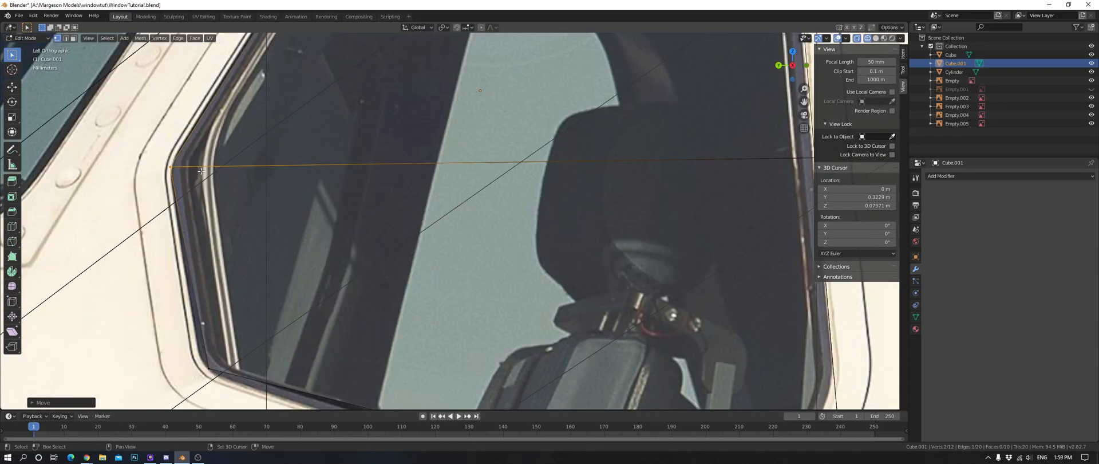
{"action": "key", "text": "g"}
{"action": "key", "text": "y"}
{"action": "key", "text": "z"}
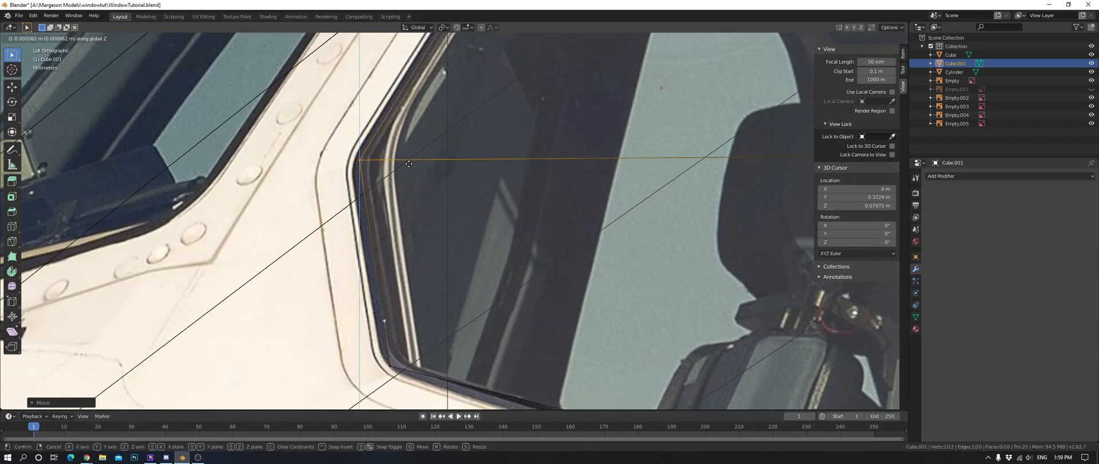
{"action": "left_click", "coordinate": [410, 164]}
Move the upper front corner vertices along Y and Z onto the window frame's upper front corner.
{"action": "scroll", "coordinate": [412, 166], "scroll_direction": "down", "scroll_amount": 3}
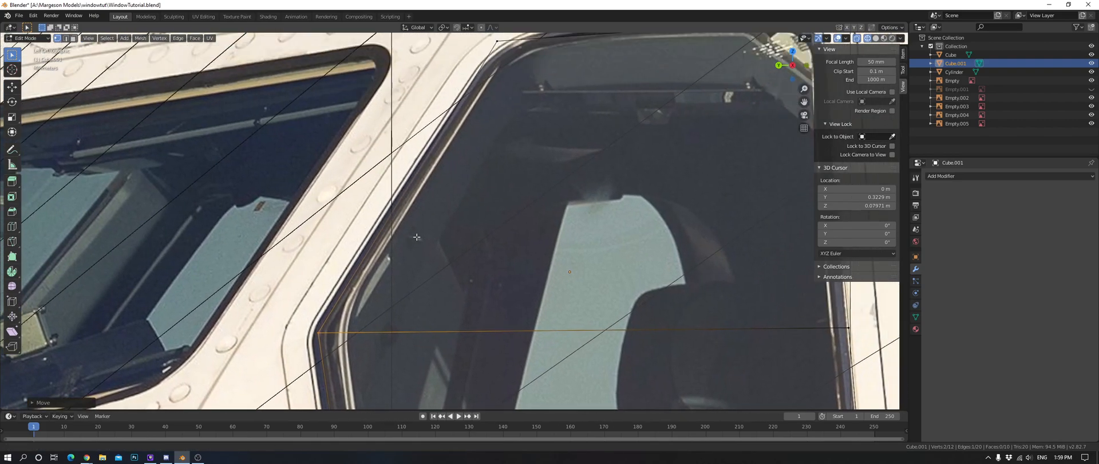
{"action": "left_click", "coordinate": [515, 71]}
{"action": "key", "text": "g"}
{"action": "key", "text": "y"}
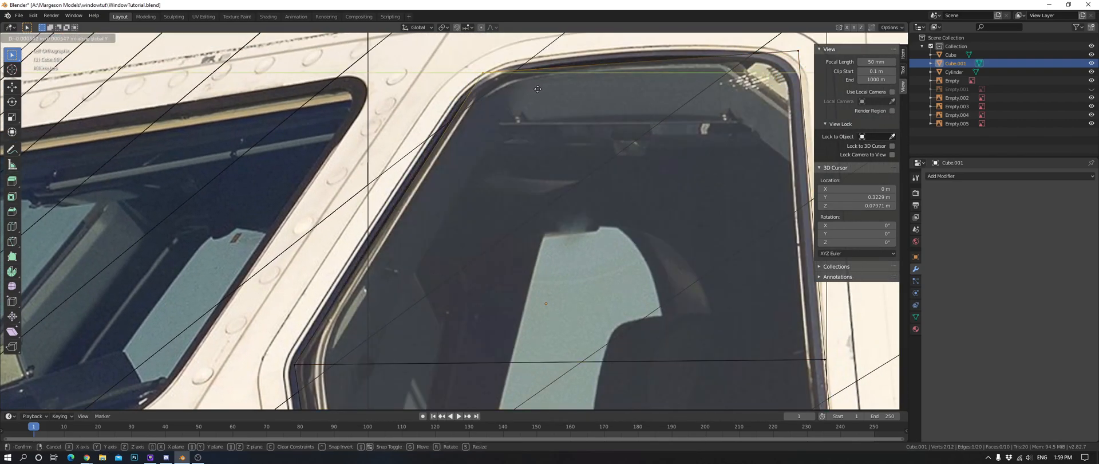
{"action": "left_click", "coordinate": [543, 95]}
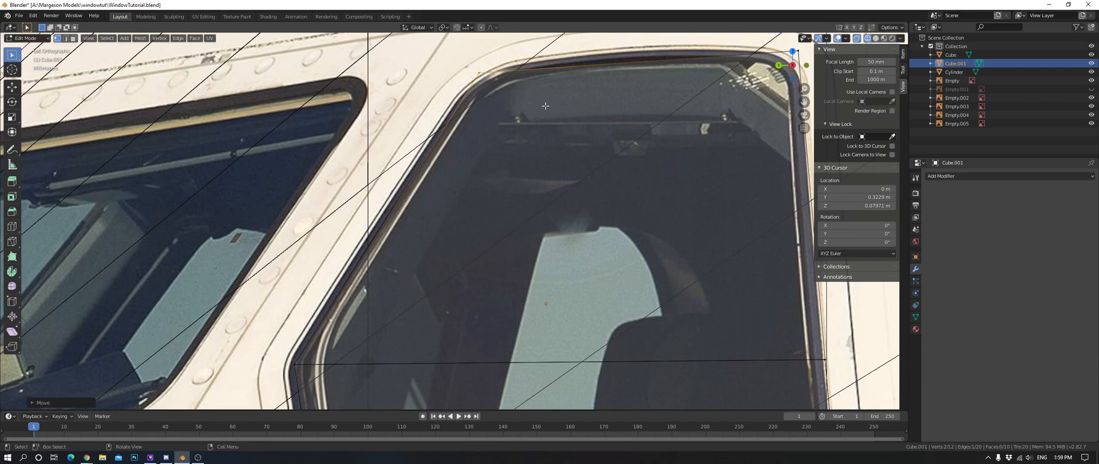
{"action": "key", "text": "g"}
{"action": "key", "text": "z"}
{"action": "left_click", "coordinate": [542, 112]}
{"action": "key", "text": "g"}
{"action": "key", "text": "y"}
{"action": "left_click", "coordinate": [542, 113]}
Delete the loop cut's rear vertices on the window mesh's rear edge.
{"action": "key", "text": "alt+a"}
{"action": "middle_click_drag", "start_coordinate": [649, 72], "coordinate": [514, 93], "text": "shift"}
{"action": "scroll", "coordinate": [498, 91], "scroll_direction": "down", "scroll_amount": 4}
{"action": "middle_click_drag", "start_coordinate": [486, 226], "coordinate": [491, 138], "text": "shift"}
{"action": "scroll", "coordinate": [492, 138], "scroll_direction": "up", "scroll_amount": 1}
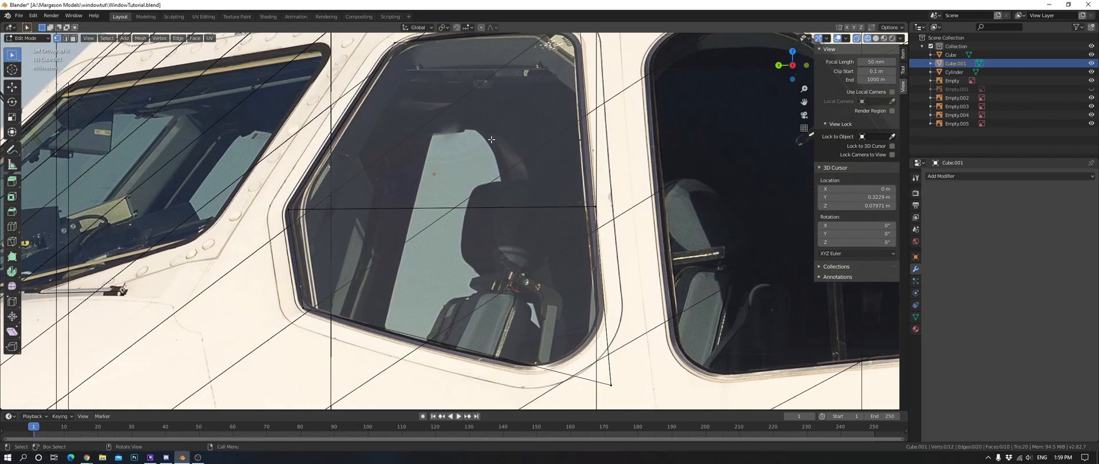
{"action": "scroll", "coordinate": [630, 225], "scroll_direction": "up", "scroll_amount": 1}
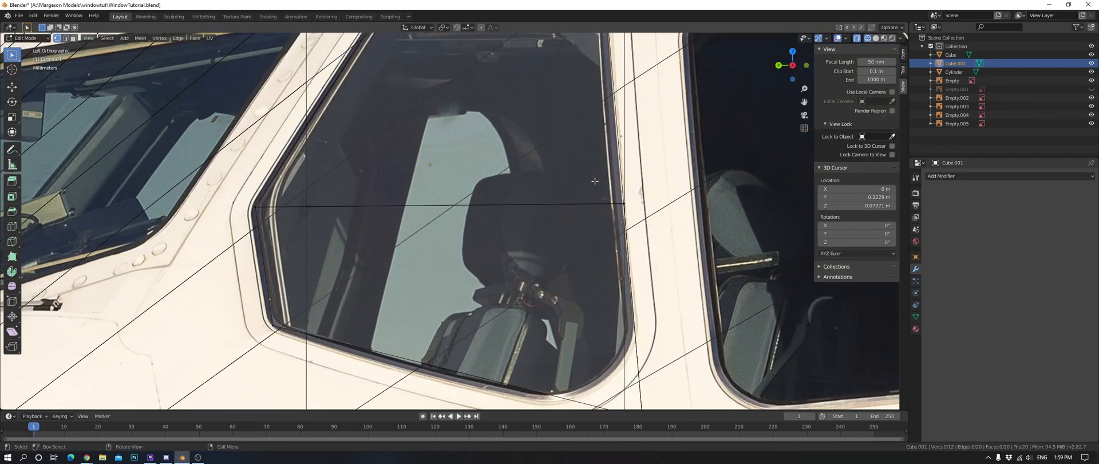
{"action": "left_click_drag", "start_coordinate": [595, 181], "coordinate": [690, 228]}
{"action": "key", "text": "x"}
{"action": "left_click", "coordinate": [694, 229]}
Fill the window mesh's missing rear face and both five-sided end faces.
{"action": "scroll", "coordinate": [693, 229], "scroll_direction": "down", "scroll_amount": 4}
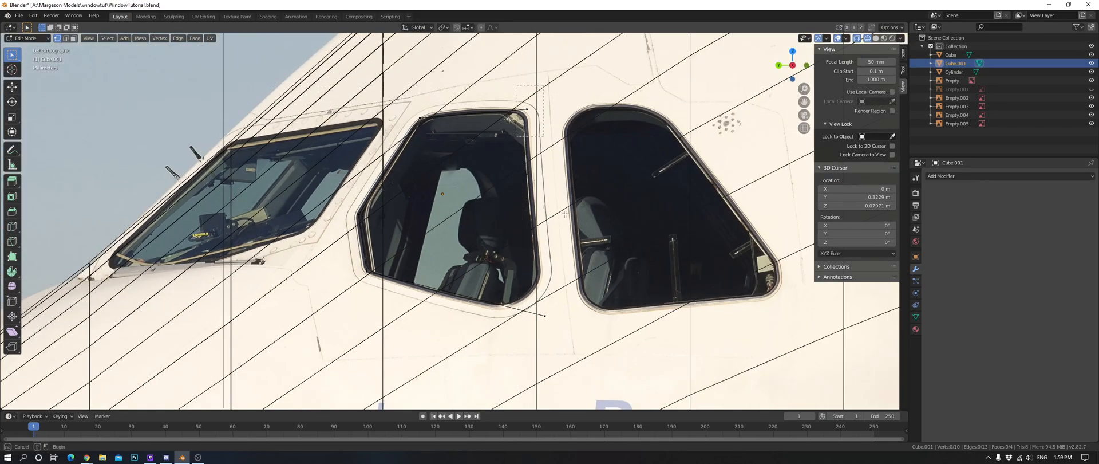
{"action": "scroll", "coordinate": [504, 287], "scroll_direction": "up", "scroll_amount": 3}
{"action": "left_click", "coordinate": [525, 338]}
{"action": "key", "text": "ctrl+r"}
{"action": "middle_click_drag", "start_coordinate": [460, 309], "coordinate": [498, 257]}
{"action": "scroll", "coordinate": [535, 310], "scroll_direction": "down", "scroll_amount": 6}
{"action": "scroll", "coordinate": [295, 239], "scroll_direction": "up", "scroll_amount": 4}
{"action": "key", "text": "alt+a"}
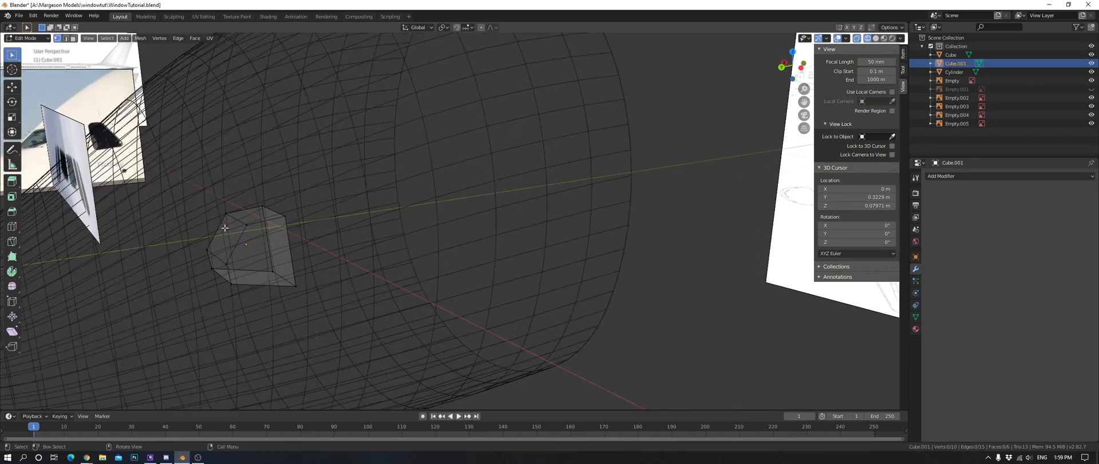
{"action": "key", "text": "a"}
{"action": "key", "text": "ctrl+KP_3"}
{"action": "scroll", "coordinate": [359, 243], "scroll_direction": "up", "scroll_amount": 7}
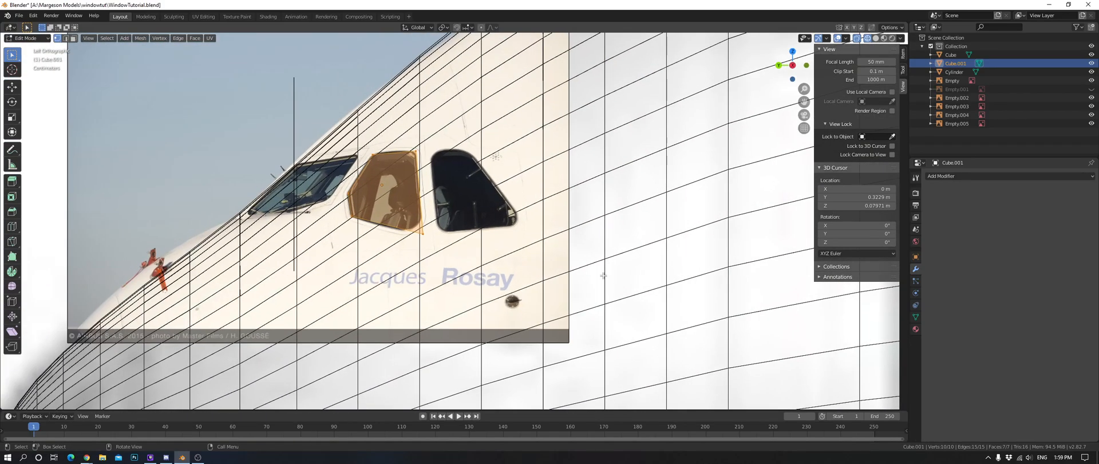
Add a centered loop cut across the window mesh's top face.
{"action": "key", "text": "alt+a"}
{"action": "key", "text": "ctrl+r"}
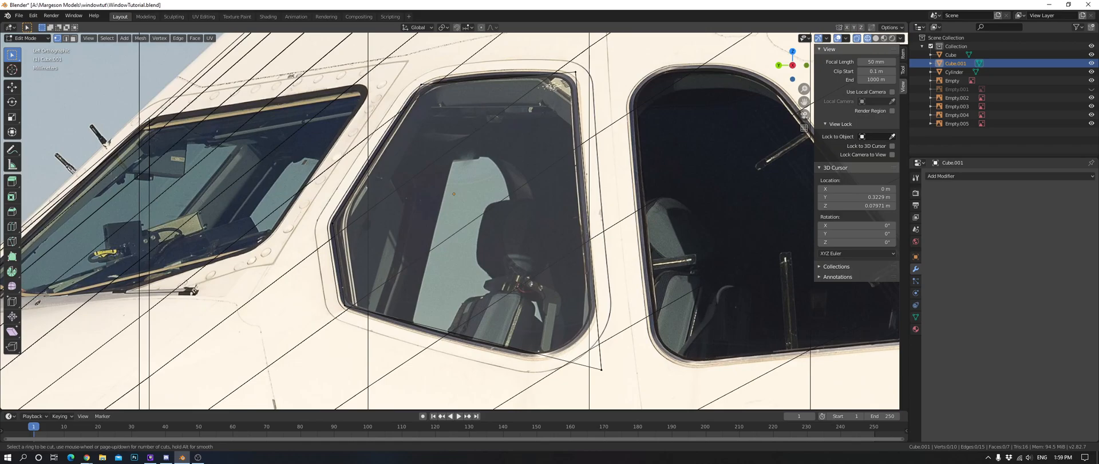
{"action": "left_click", "coordinate": [479, 90]}
{"action": "right_click", "coordinate": [479, 91]}
Try to add a centered loop cut across the window mesh's bottom face, and undo it.
{"action": "key", "text": "ctrl+r"}
{"action": "left_click", "coordinate": [490, 328]}
{"action": "right_click", "coordinate": [489, 328]}
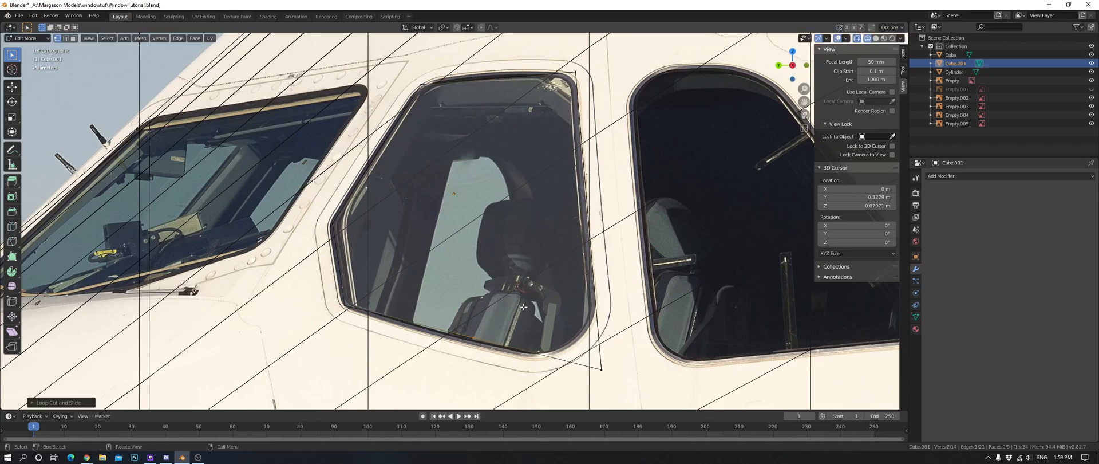
{"action": "key", "text": "ctrl+z"}
{"action": "key", "text": "ctrl+r"}
{"action": "left_click", "coordinate": [472, 337]}
{"action": "right_click", "coordinate": [472, 337]}
{"action": "key", "text": "ctrl+KP_1"}
{"action": "scroll", "coordinate": [584, 302], "scroll_direction": "down", "scroll_amount": 12}
{"action": "middle_click_drag", "start_coordinate": [535, 293], "coordinate": [474, 283], "text": "shift"}
{"action": "scroll", "coordinate": [623, 305], "scroll_direction": "up", "scroll_amount": 1}
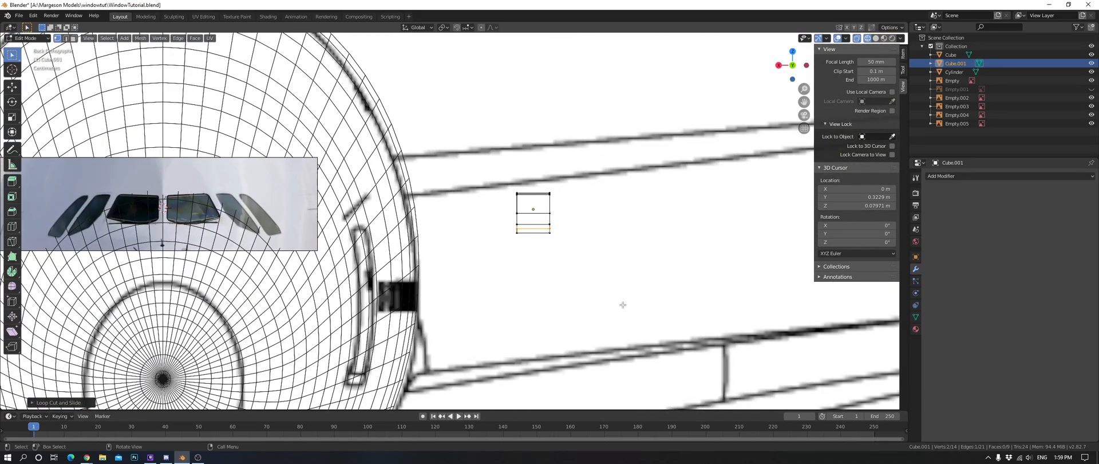
{"action": "key", "text": "ctrl+KP_3"}
{"action": "scroll", "coordinate": [580, 267], "scroll_direction": "up", "scroll_amount": 8}
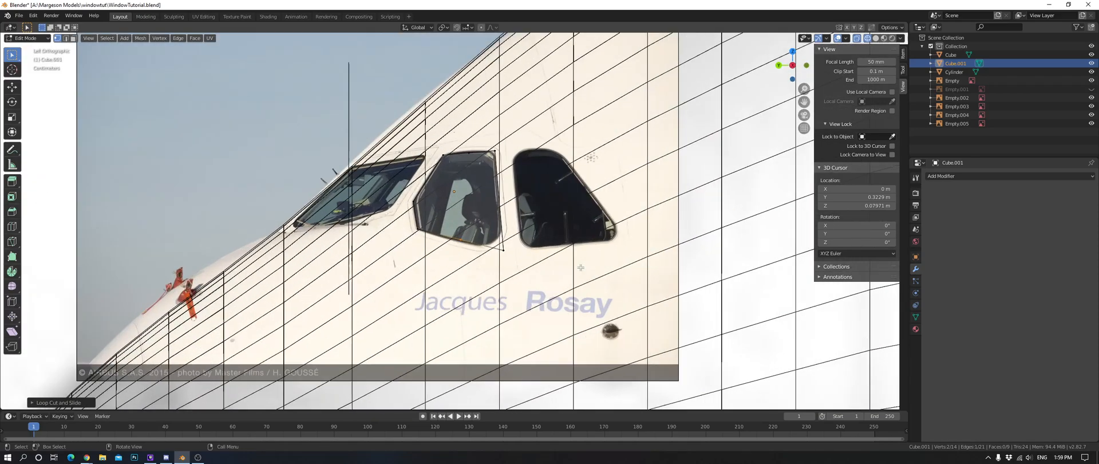
{"action": "key", "text": "ctrl+z"}
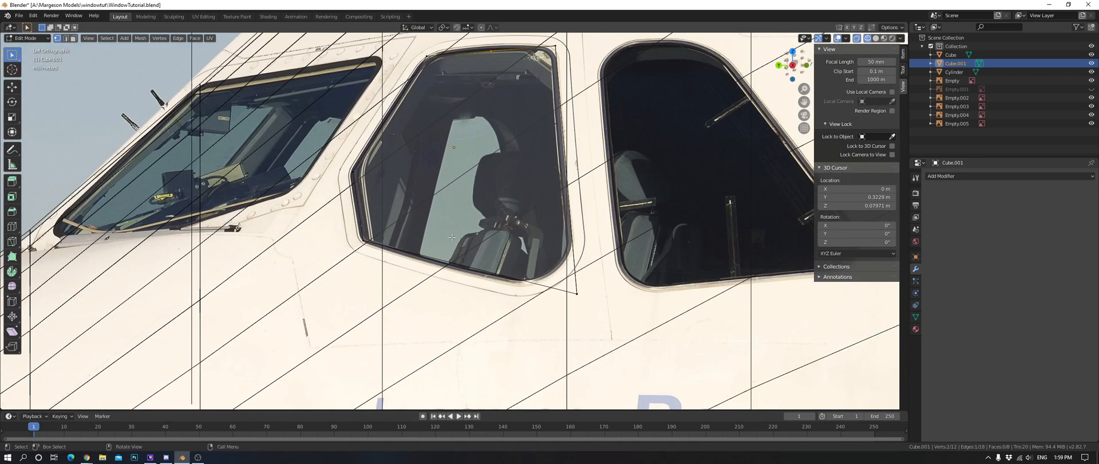
Move the midpoint vertices of the top edge along Z to follow the window's curved upper frame.
{"action": "middle_click_drag", "start_coordinate": [555, 203], "coordinate": [539, 279], "text": "shift"}
{"action": "key", "text": "b"}
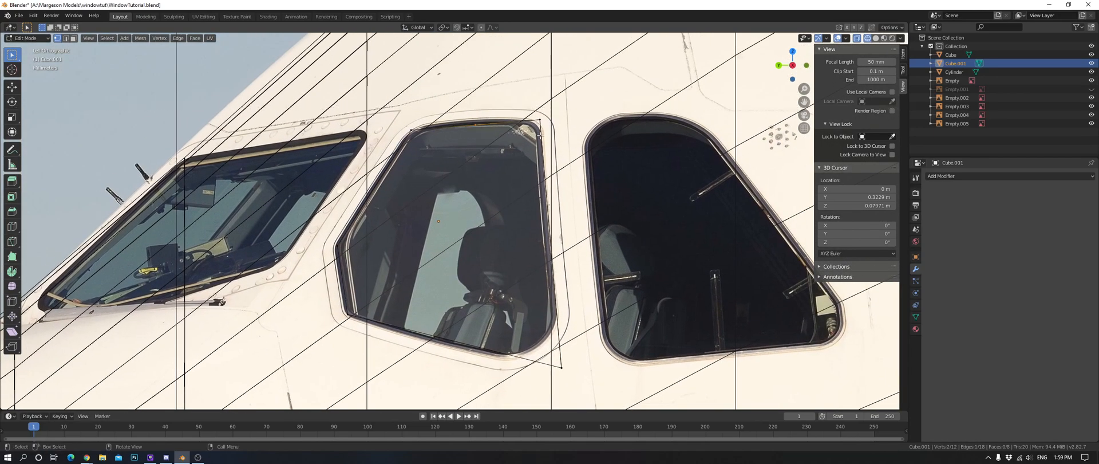
{"action": "middle_click_drag", "start_coordinate": [532, 136], "coordinate": [484, 241], "text": "shift"}
{"action": "scroll", "coordinate": [504, 257], "scroll_direction": "up", "scroll_amount": 2}
{"action": "middle_click_drag", "start_coordinate": [519, 271], "coordinate": [560, 180], "text": "shift"}
{"action": "key", "text": "g"}
{"action": "key", "text": "z"}
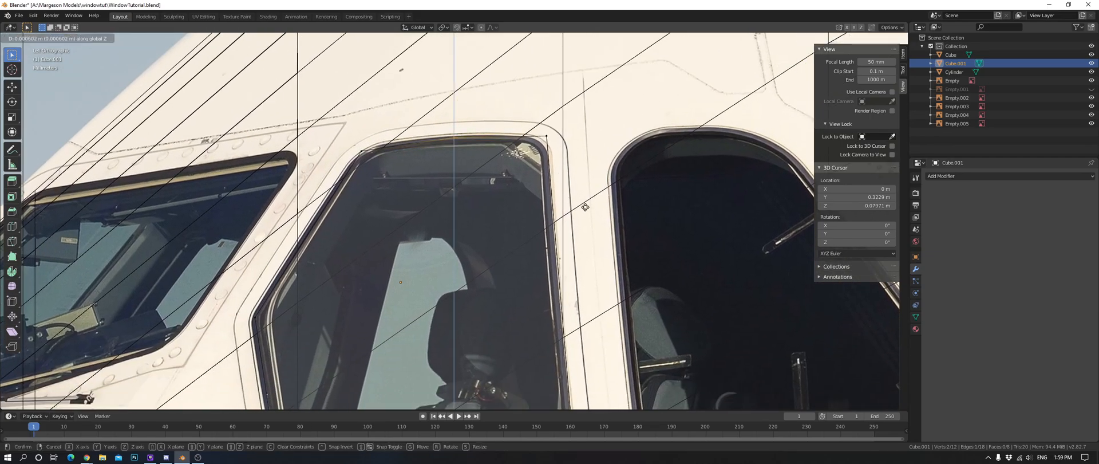
{"action": "left_click", "coordinate": [585, 207]}
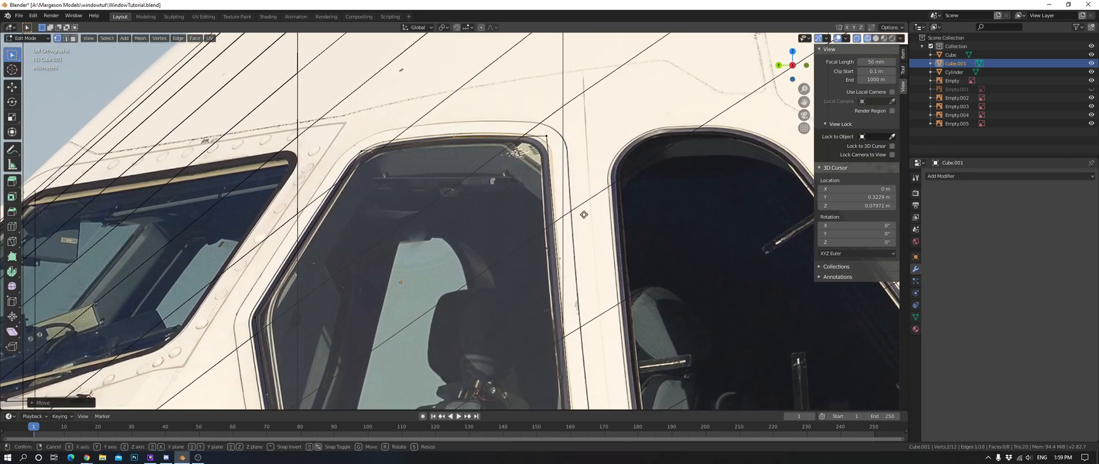
Lower the upper rear corner vertices slightly along Z to match the window's upper frame.
{"action": "scroll", "coordinate": [614, 177], "scroll_direction": "up", "scroll_amount": 1}
{"action": "scroll", "coordinate": [614, 177], "scroll_direction": "up", "scroll_amount": 1}
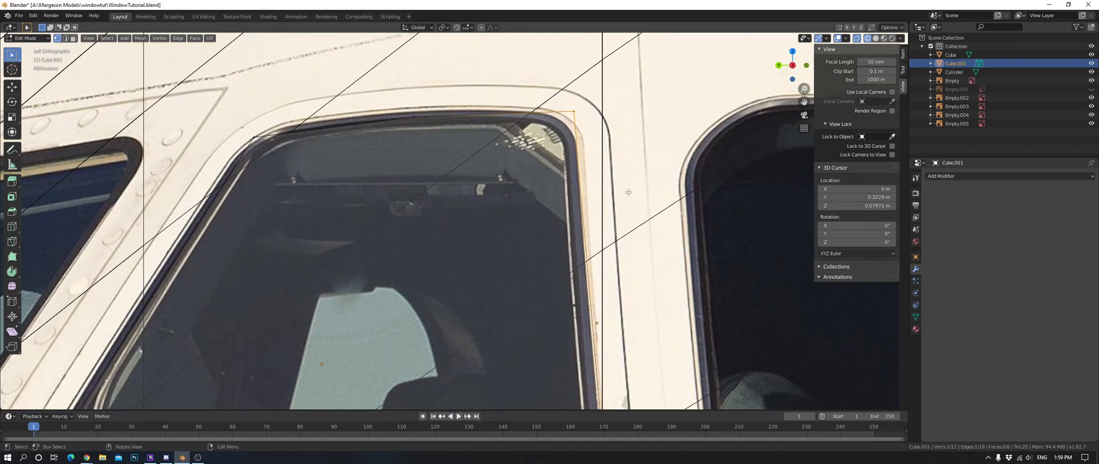
{"action": "key", "text": "g"}
{"action": "key", "text": "z"}
{"action": "left_click", "coordinate": [625, 197]}
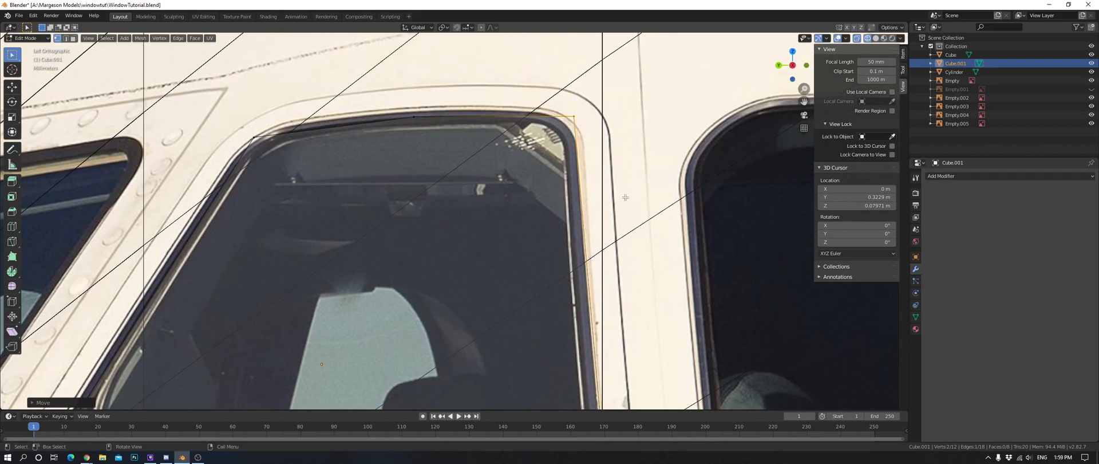
Apply the window mesh's object transform in Object Mode, show its transform properties, and return to Edit Mode.
{"action": "key", "text": "Tab"}
{"action": "key", "text": "ctrl+a"}
{"action": "left_click", "coordinate": [625, 197]}
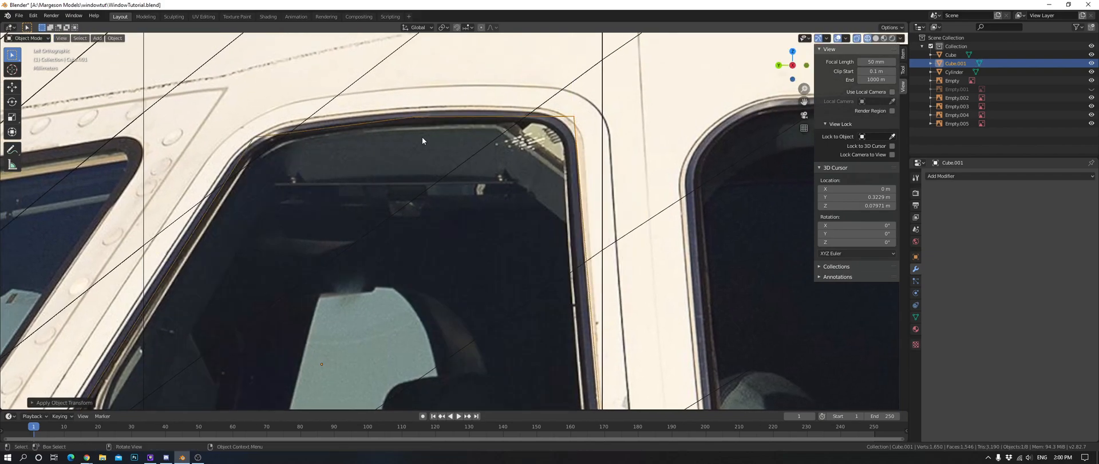
{"action": "left_click", "coordinate": [902, 53]}
{"action": "key", "text": "Tab"}
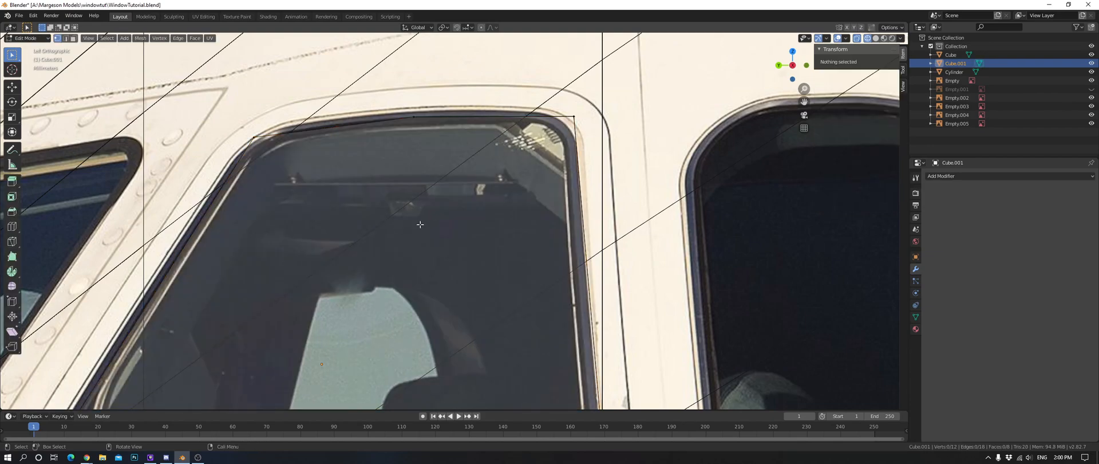
Try to bevel the window mesh's upper rear corner edge with 5 segments.
{"action": "scroll", "coordinate": [572, 129], "scroll_direction": "down", "scroll_amount": 1}
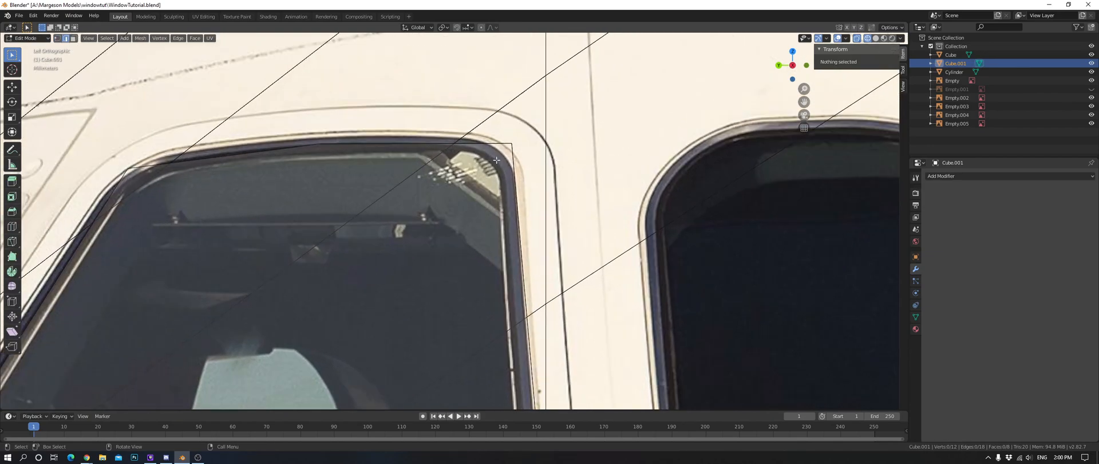
{"action": "left_click_drag", "start_coordinate": [479, 124], "coordinate": [514, 145]}
{"action": "key", "text": "ctrl+b"}
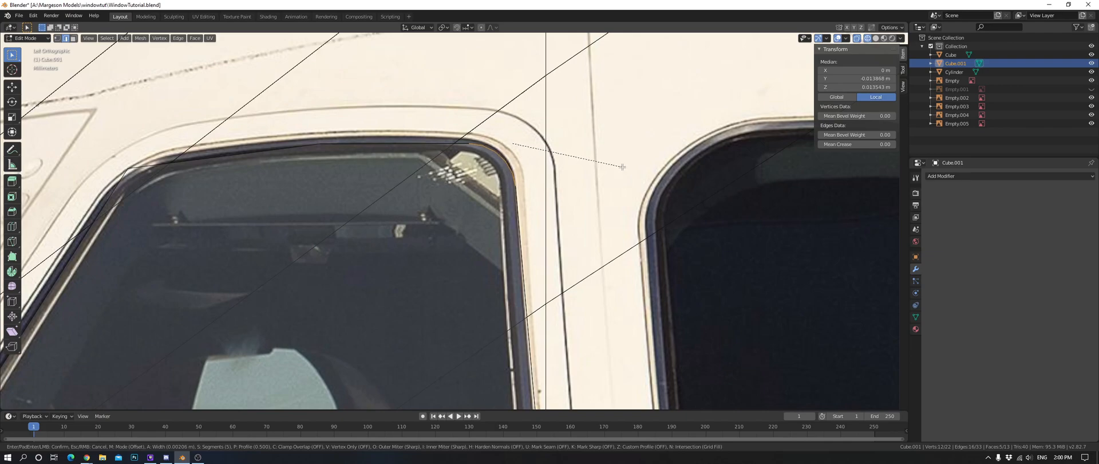
{"action": "right_click", "coordinate": [622, 166]}
{"action": "scroll", "coordinate": [555, 187], "scroll_direction": "down", "scroll_amount": 3}
{"action": "middle_click_drag", "start_coordinate": [555, 186], "coordinate": [547, 157], "text": "shift"}
{"action": "left_click", "coordinate": [65, 38]}
{"action": "scroll", "coordinate": [546, 158], "scroll_direction": "up", "scroll_amount": 3}
{"action": "key", "text": "ctrl+b"}
{"action": "right_click", "coordinate": [589, 161]}
Move the upper rear corner edge forward along Y onto the window's rear frame.
{"action": "key", "text": "g"}
{"action": "key", "text": "y"}
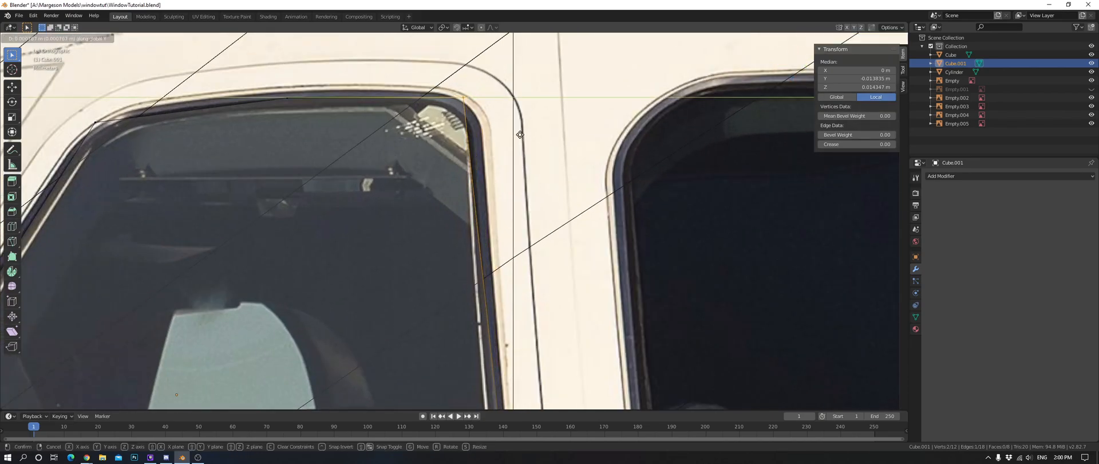
{"action": "left_click", "coordinate": [474, 123]}
{"action": "scroll", "coordinate": [474, 123], "scroll_direction": "down", "scroll_amount": 2}
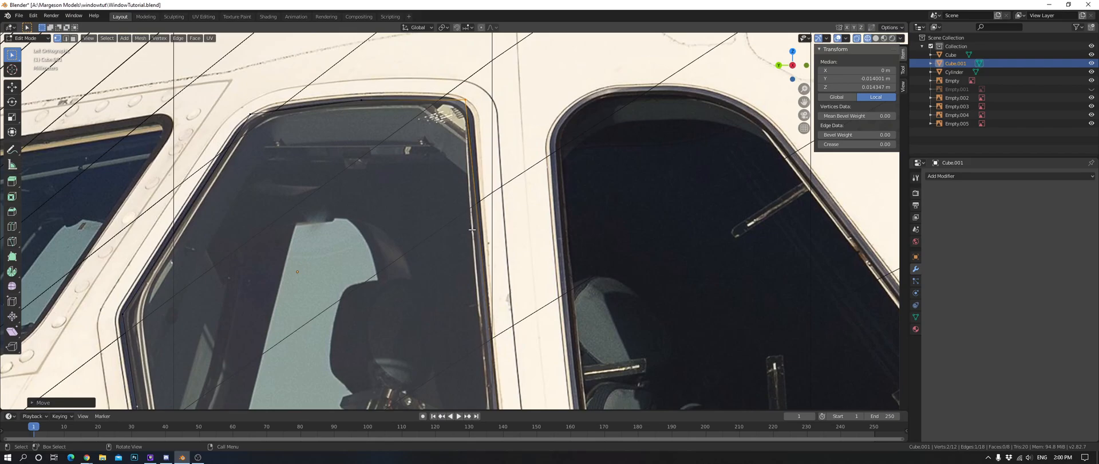
Move the side window's lower rear corner edge slightly forward along Y to follow the rear frame.
{"action": "middle_click_drag", "start_coordinate": [469, 225], "coordinate": [461, 75], "text": "shift"}
{"action": "key", "text": "a"}
{"action": "key", "text": "a"}
{"action": "key", "text": "b"}
{"action": "left_click_drag", "start_coordinate": [458, 319], "coordinate": [566, 385]}
{"action": "key", "text": "g"}
{"action": "key", "text": "y"}
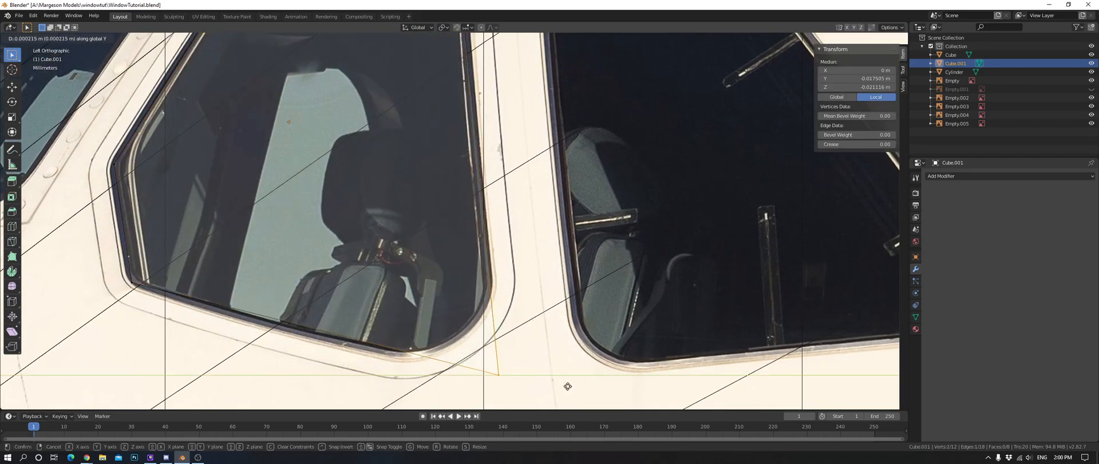
{"action": "left_click", "coordinate": [565, 386]}
{"action": "key", "text": "a"}
{"action": "key", "text": "a"}
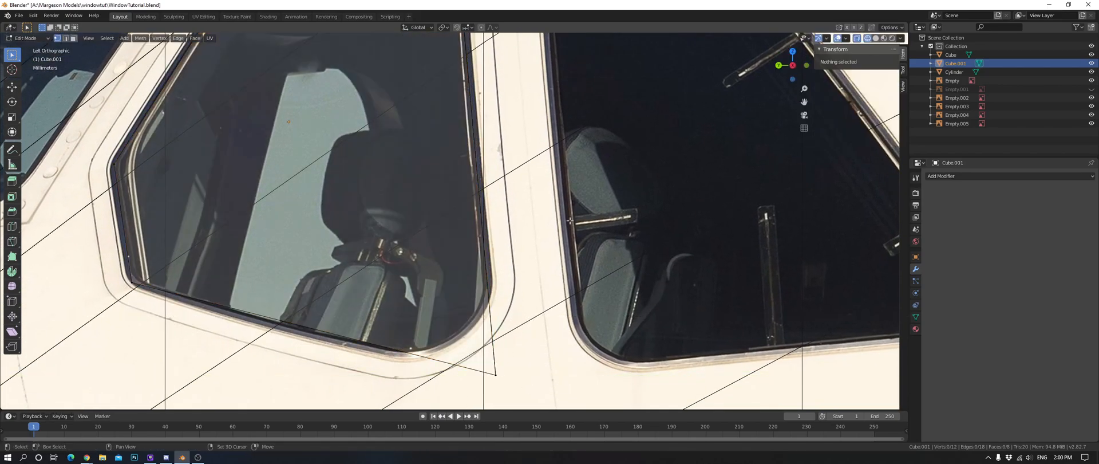
{"action": "middle_click_drag", "start_coordinate": [570, 220], "coordinate": [556, 400], "text": "shift"}
{"action": "scroll", "coordinate": [462, 92], "scroll_direction": "up", "scroll_amount": 4}
{"action": "key", "text": "a"}
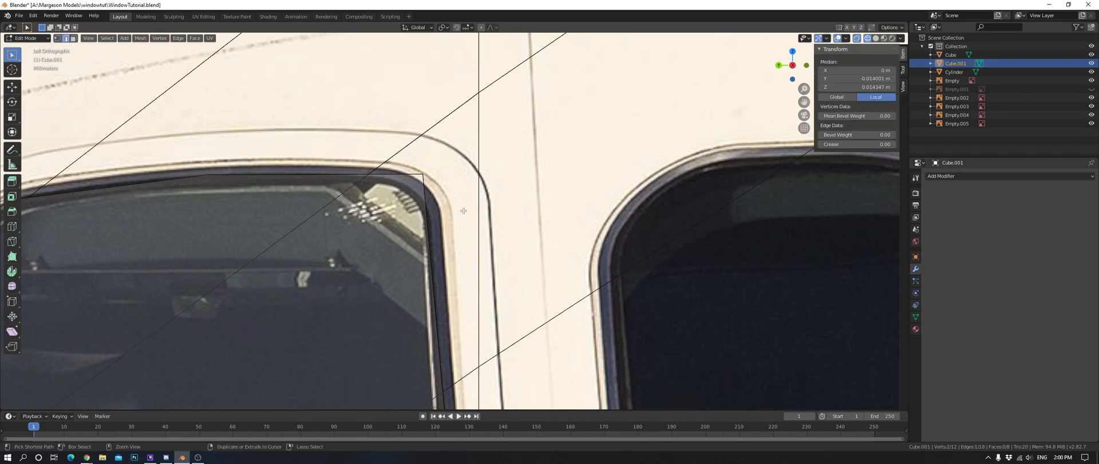
{"action": "key", "text": "ctrl+b"}
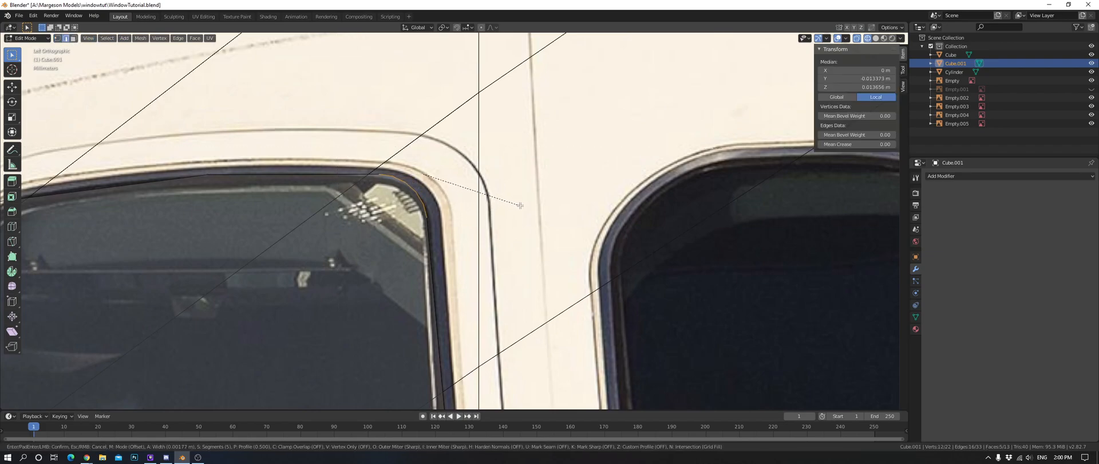
{"action": "key", "text": "Escape"}
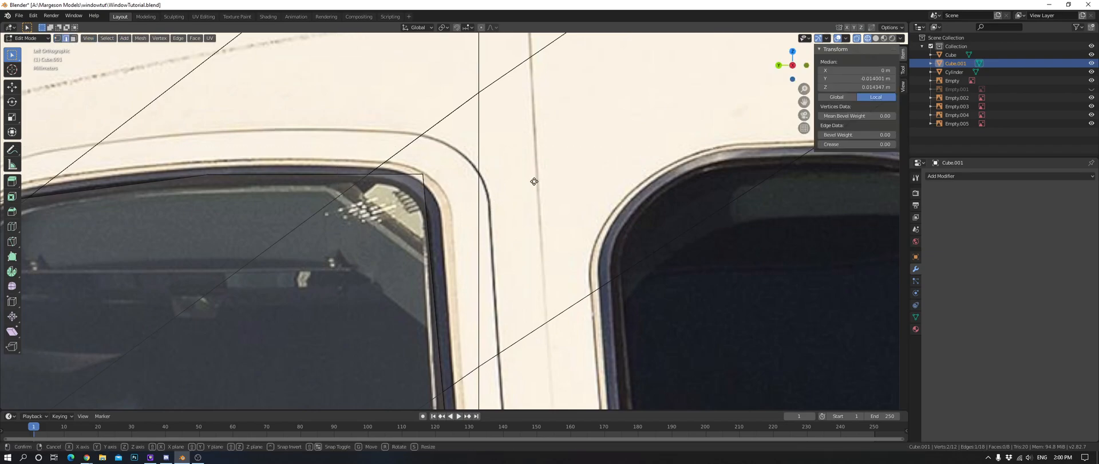
{"action": "key", "text": "g"}
{"action": "key", "text": "x"}
{"action": "right_click", "coordinate": [538, 182]}
Shift the upper rear corner edge slightly rearward along Y and bevel it with 5 segments, about 0.0021 m wide.
{"action": "key", "text": "g"}
{"action": "key", "text": "y"}
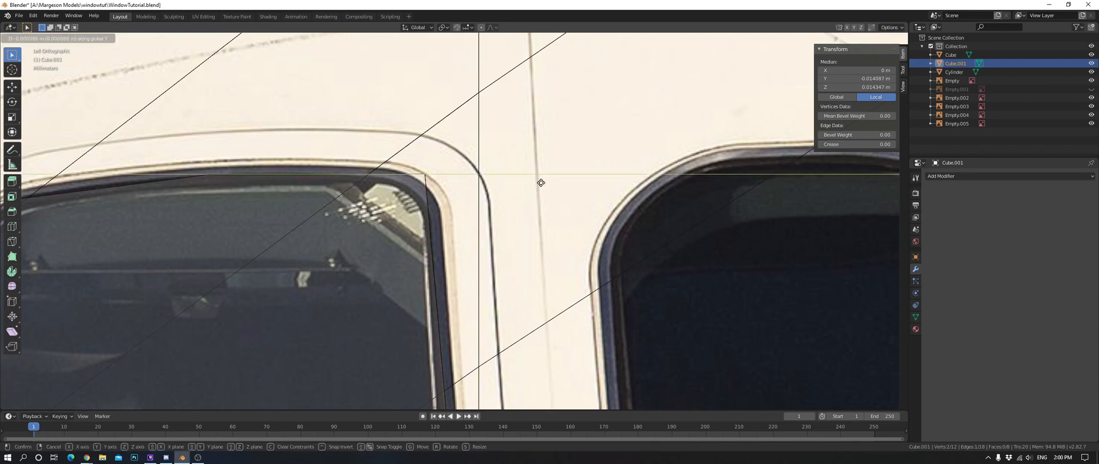
{"action": "left_click", "coordinate": [542, 183]}
{"action": "key", "text": "ctrl+b"}
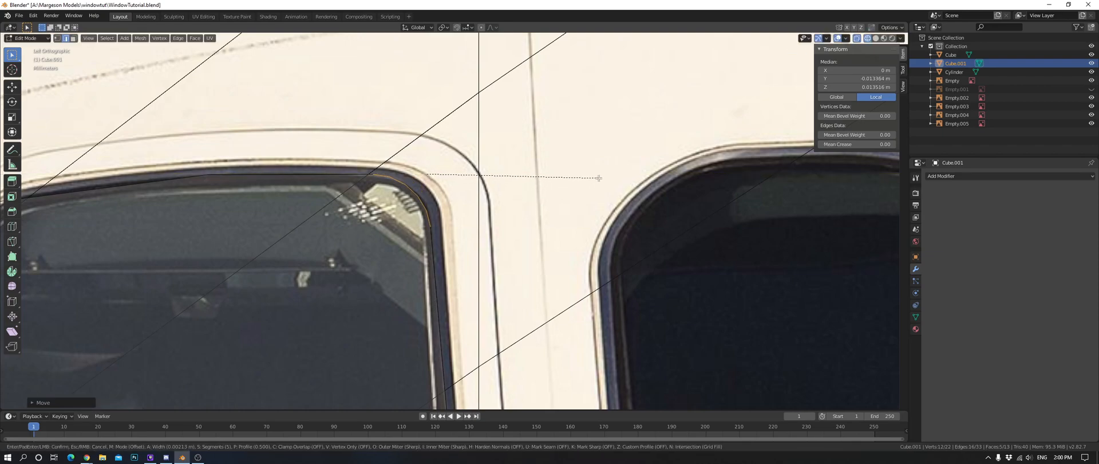
{"action": "left_click", "coordinate": [597, 178]}
Reposition the lower rear corner edge and bevel it with 9 segments, about 0.01 m wide, to match the rounded frame.
{"action": "scroll", "coordinate": [596, 177], "scroll_direction": "down", "scroll_amount": 3}
{"action": "middle_click_drag", "start_coordinate": [506, 241], "coordinate": [491, 297], "text": "shift"}
{"action": "key", "text": "alt+a"}
{"action": "key", "text": "ctrl+z"}
{"action": "key", "text": "ctrl+b"}
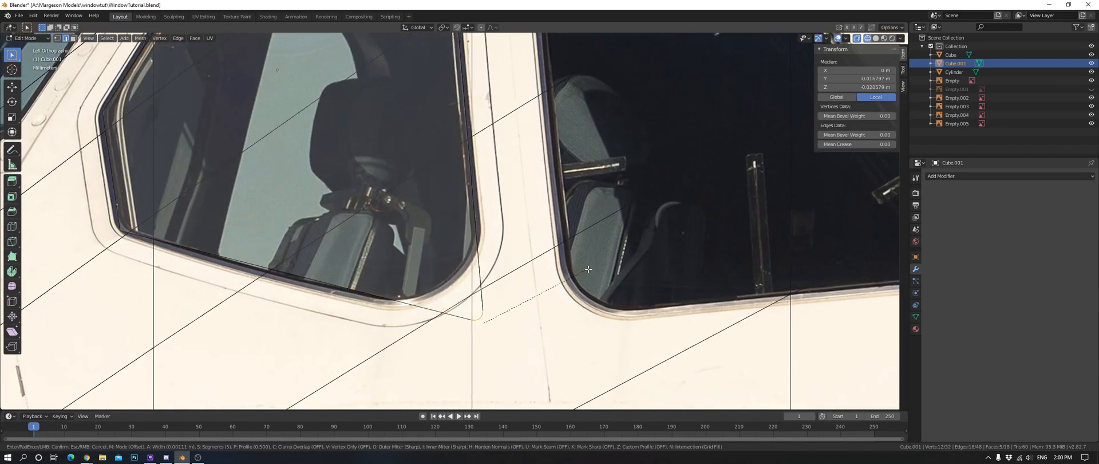
{"action": "right_click", "coordinate": [687, 254]}
{"action": "key", "text": "g"}
{"action": "left_click", "coordinate": [598, 245]}
{"action": "key", "text": "ctrl+b"}
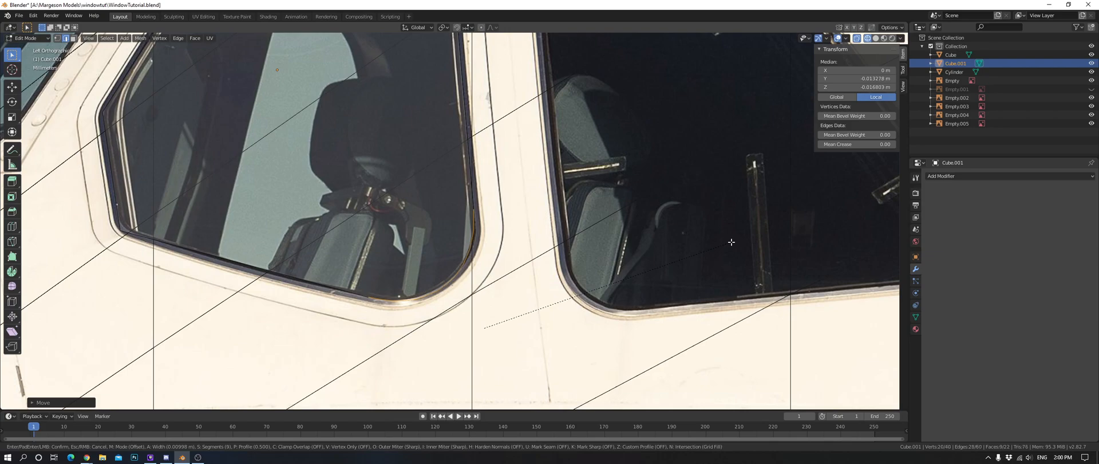
{"action": "left_click", "coordinate": [729, 241]}
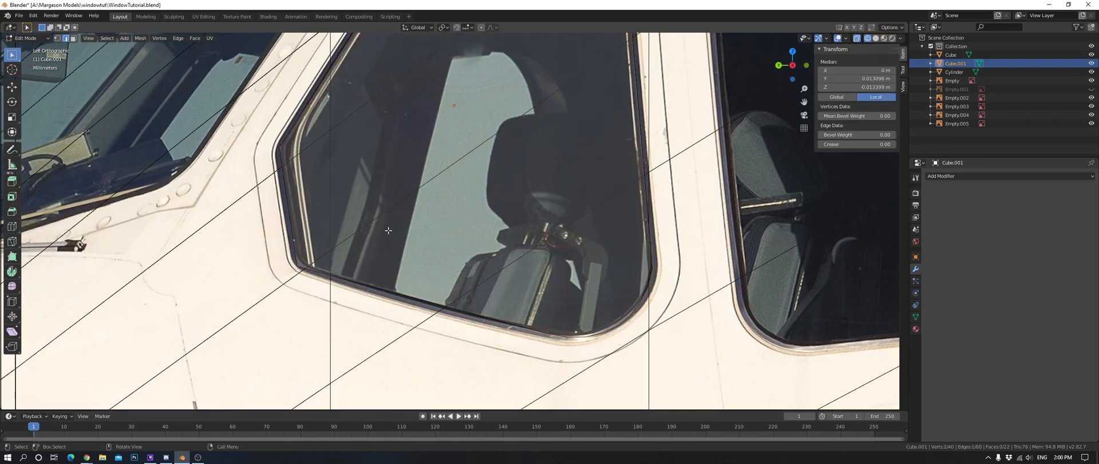
Bevel the window's lower front corner edge and the front corner edge above it with 5 segments each.
{"action": "scroll", "coordinate": [388, 230], "scroll_direction": "up", "scroll_amount": 2}
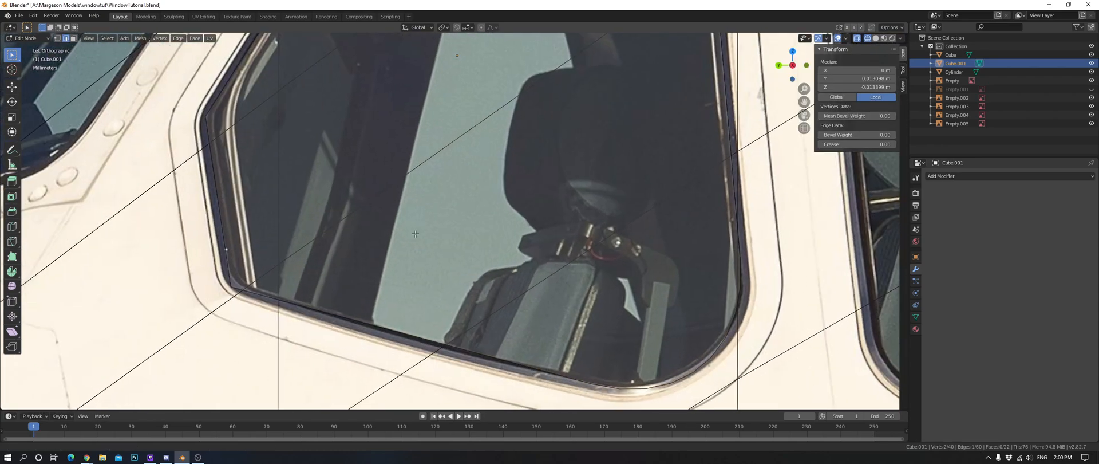
{"action": "key", "text": "ctrl+b"}
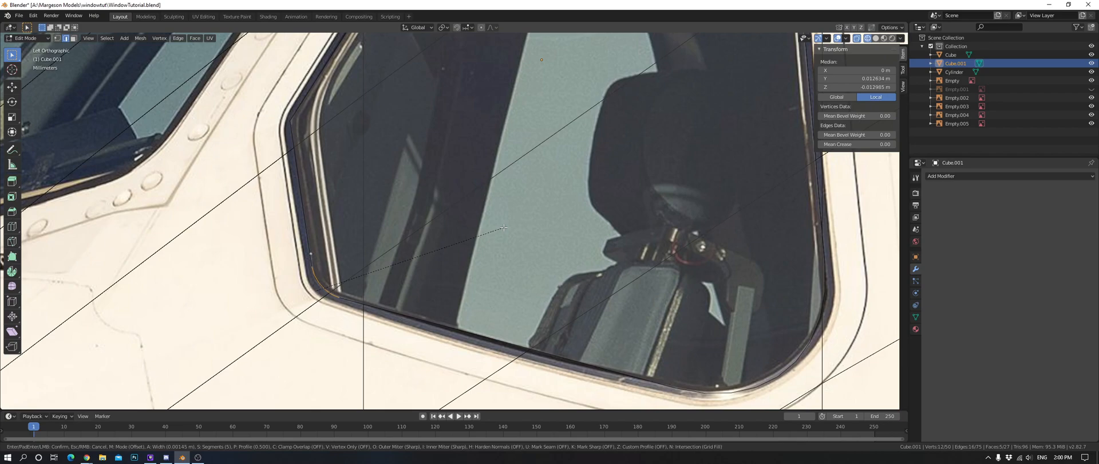
{"action": "scroll", "coordinate": [413, 218], "scroll_direction": "up", "scroll_amount": 3}
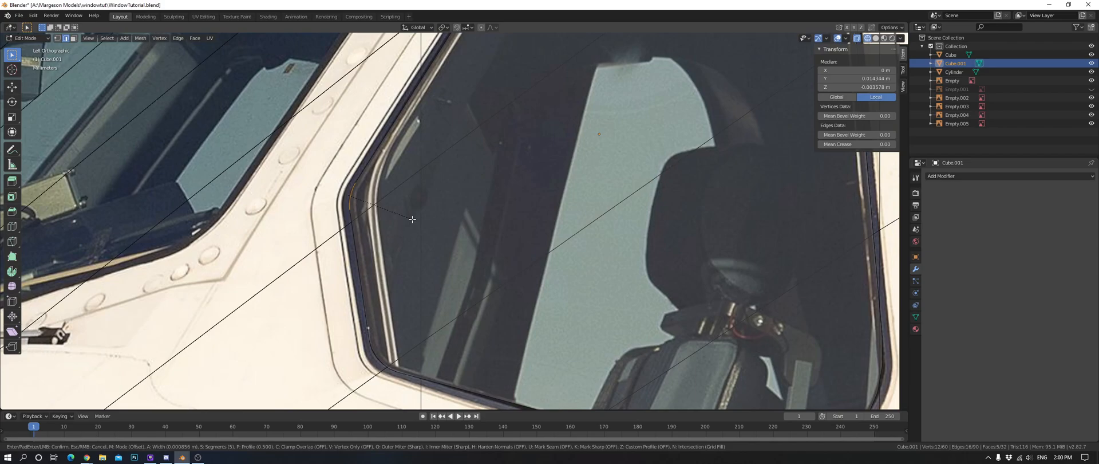
{"action": "left_click", "coordinate": [412, 219]}
Bevel the window's upper front corner edge with 5 segments, about 0.0016 m wide.
{"action": "scroll", "coordinate": [412, 219], "scroll_direction": "down", "scroll_amount": 4}
{"action": "middle_click_drag", "start_coordinate": [412, 219], "coordinate": [359, 335], "text": "shift"}
{"action": "scroll", "coordinate": [401, 229], "scroll_direction": "up", "scroll_amount": 4}
{"action": "key", "text": "a"}
{"action": "key", "text": "a"}
{"action": "left_click_drag", "start_coordinate": [393, 122], "coordinate": [471, 160]}
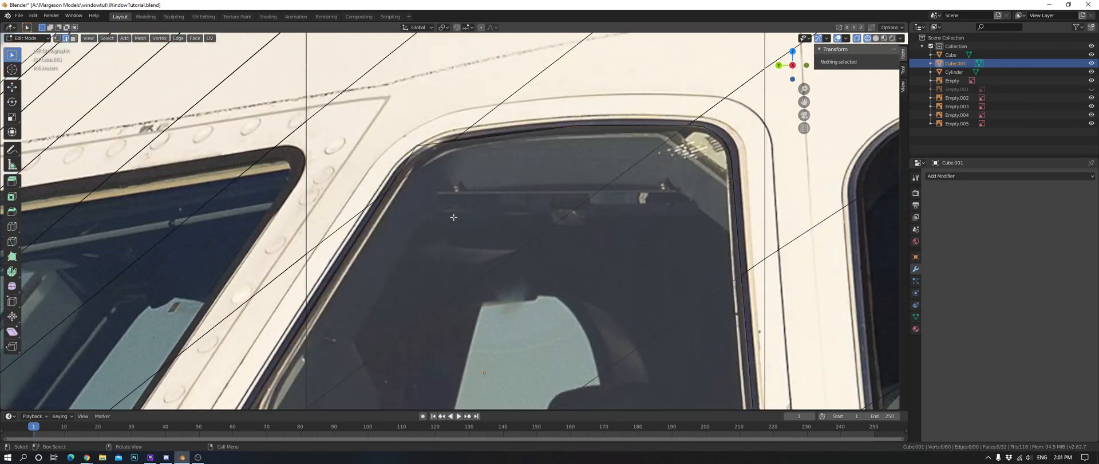
{"action": "key", "text": "ctrl+b"}
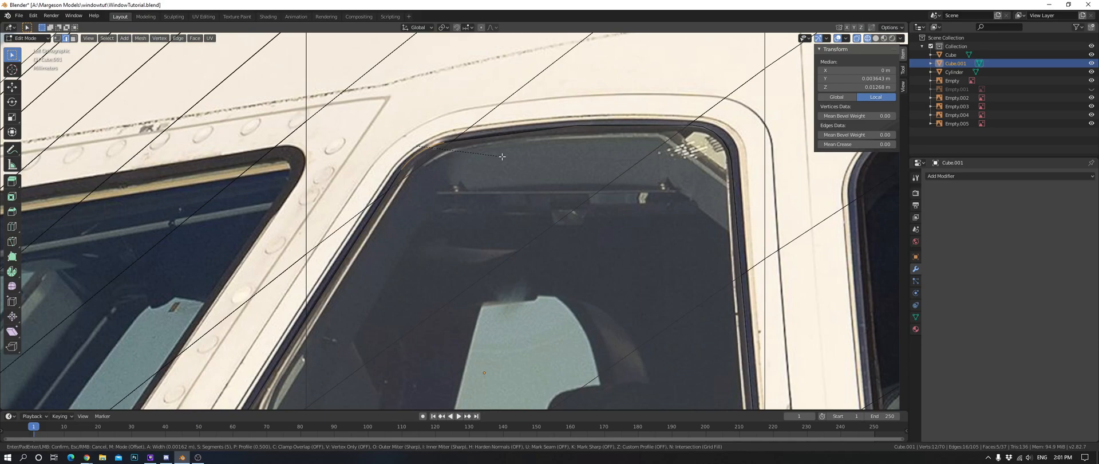
{"action": "left_click", "coordinate": [504, 156]}
Raise the intermediate edge of the window's upper side along Z and shift it forward along Y onto the frame.
{"action": "key", "text": "a"}
{"action": "key", "text": "a"}
{"action": "left_click_drag", "start_coordinate": [556, 121], "coordinate": [618, 147]}
{"action": "key", "text": "ctrl+b"}
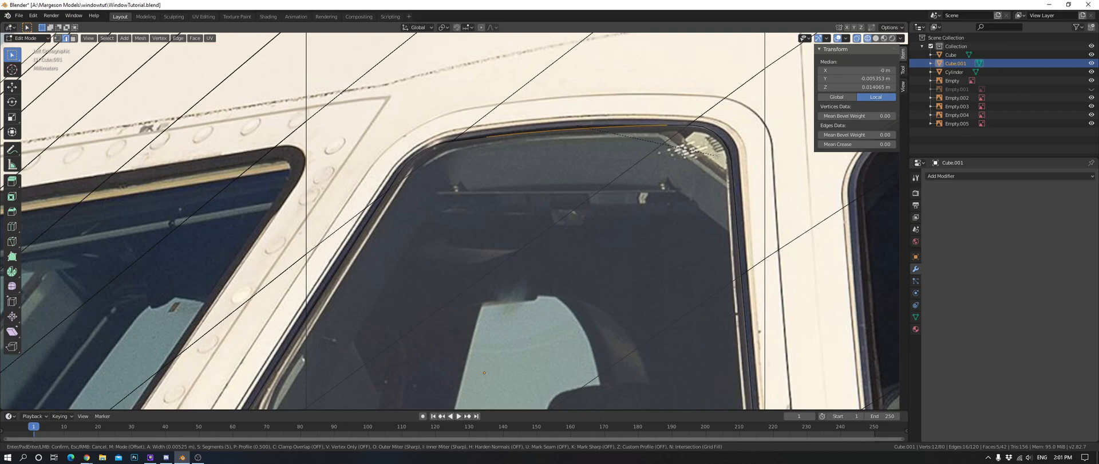
{"action": "right_click", "coordinate": [717, 155]}
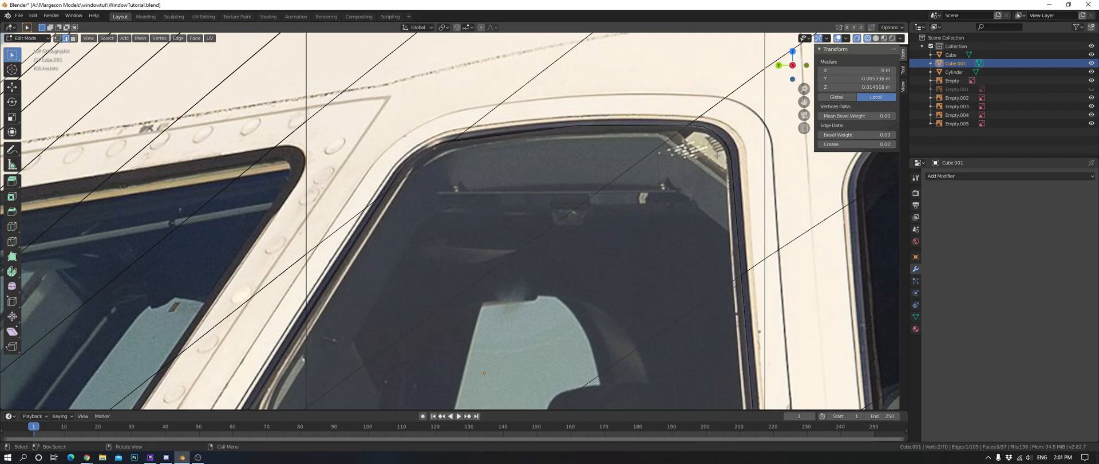
{"action": "middle_click_drag", "start_coordinate": [716, 155], "coordinate": [564, 244], "text": "shift"}
{"action": "scroll", "coordinate": [572, 229], "scroll_direction": "up", "scroll_amount": 3}
{"action": "key", "text": "g"}
{"action": "key", "text": "z"}
{"action": "left_click", "coordinate": [578, 209]}
{"action": "key", "text": "g"}
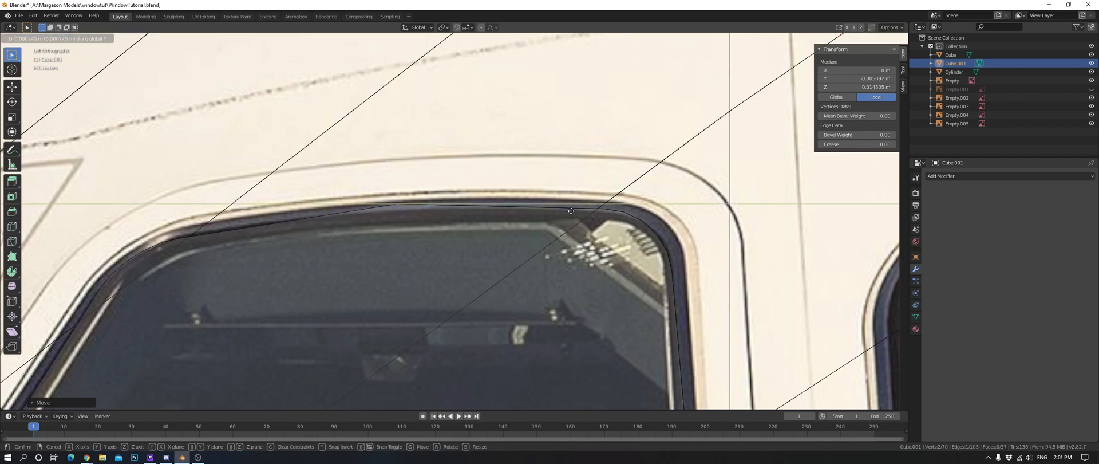
{"action": "left_click", "coordinate": [559, 216]}
Raise the intermediate upper edge slightly more along Z and bevel it with 5 segments, about 0.0055 m wide.
{"action": "key", "text": "ctrl+b"}
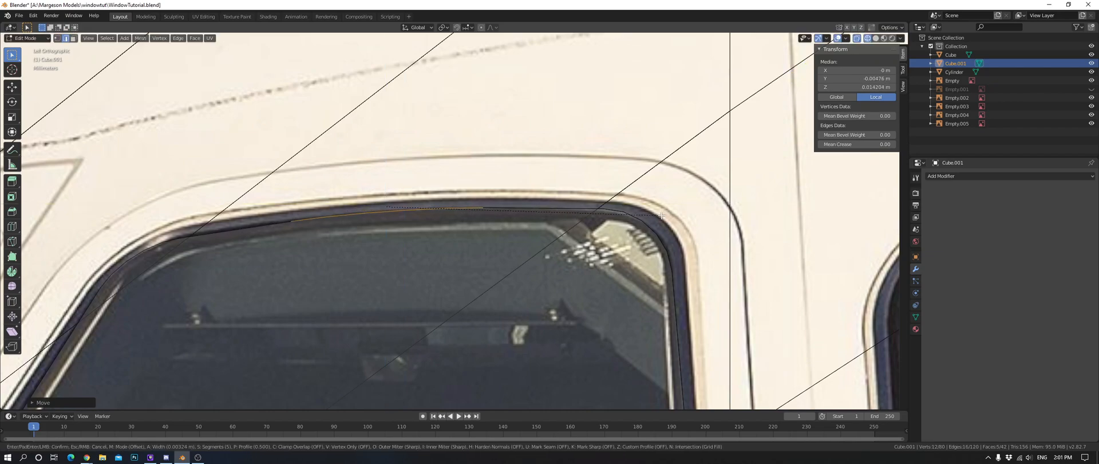
{"action": "right_click", "coordinate": [724, 219]}
{"action": "key", "text": "g"}
{"action": "key", "text": "z"}
{"action": "left_click", "coordinate": [730, 215]}
{"action": "key", "text": "ctrl+b"}
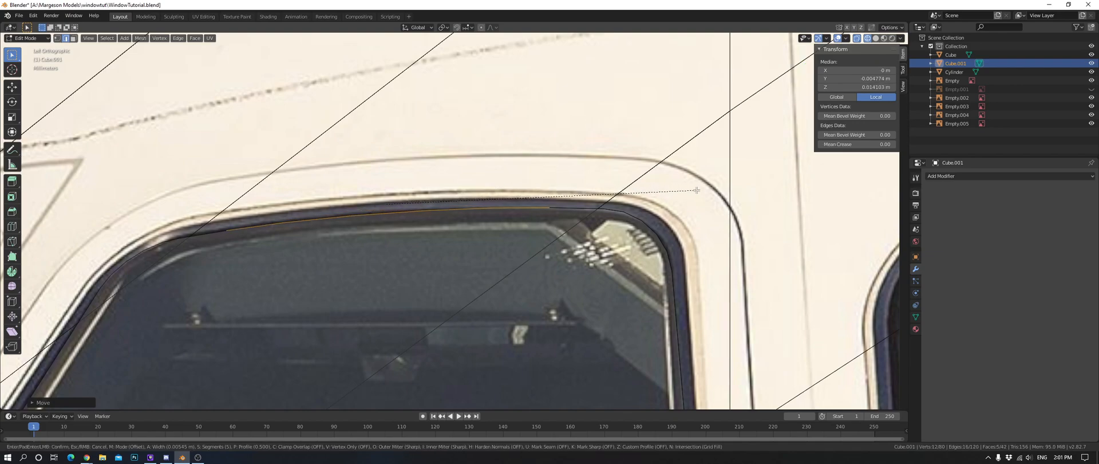
{"action": "left_click", "coordinate": [696, 190]}
Examine the bevelled window outline in solid shading, in both Object and Edit Mode.
{"action": "scroll", "coordinate": [696, 190], "scroll_direction": "down", "scroll_amount": 5}
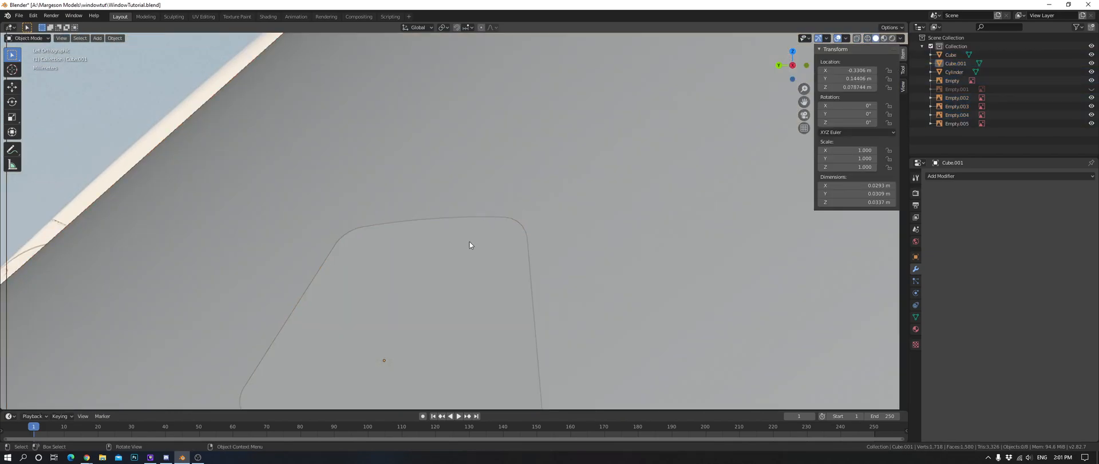
{"action": "key", "text": "Tab"}
{"action": "scroll", "coordinate": [401, 229], "scroll_direction": "up", "scroll_amount": 3}
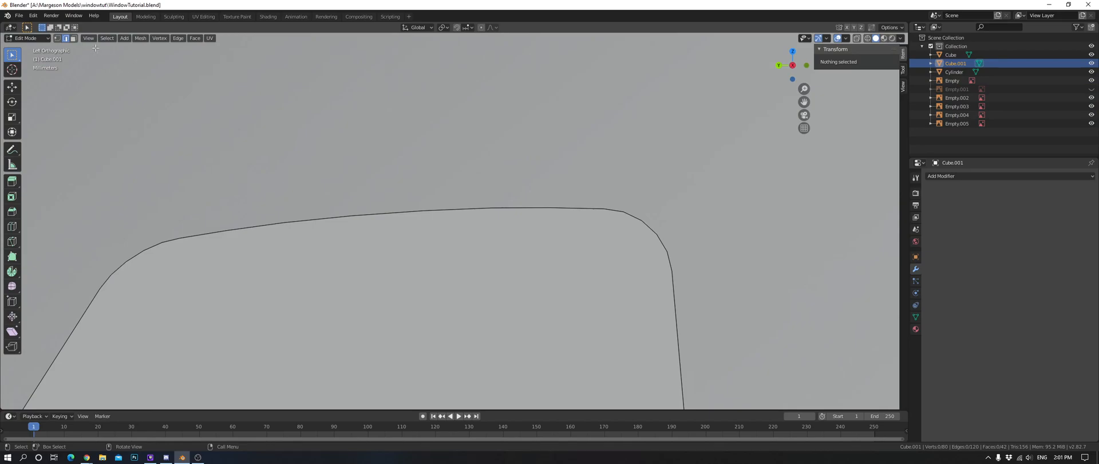
{"action": "key", "text": "z"}
{"action": "left_click", "coordinate": [279, 187]}
{"action": "key", "text": "shift+z"}
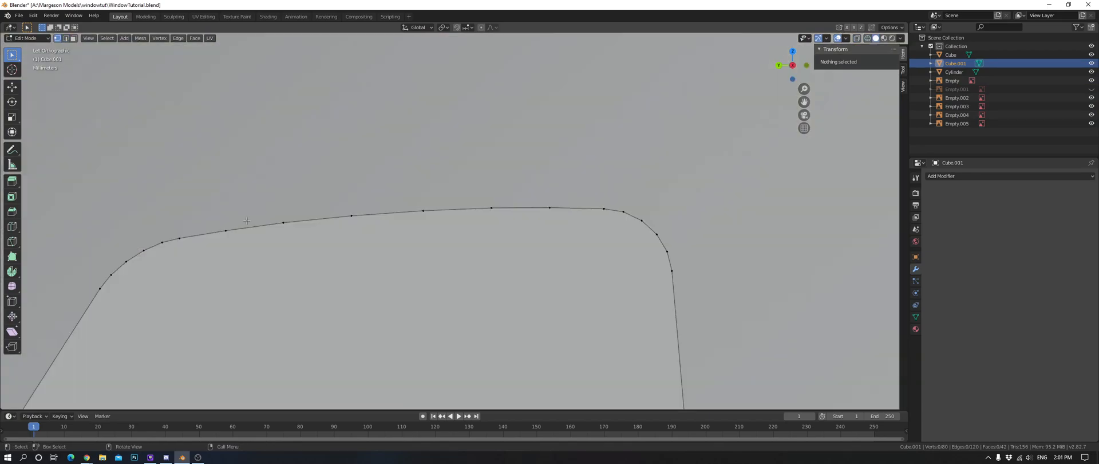
{"action": "key", "text": "Tab"}
{"action": "scroll", "coordinate": [479, 235], "scroll_direction": "down", "scroll_amount": 7}
{"action": "scroll", "coordinate": [395, 221], "scroll_direction": "up", "scroll_amount": 5}
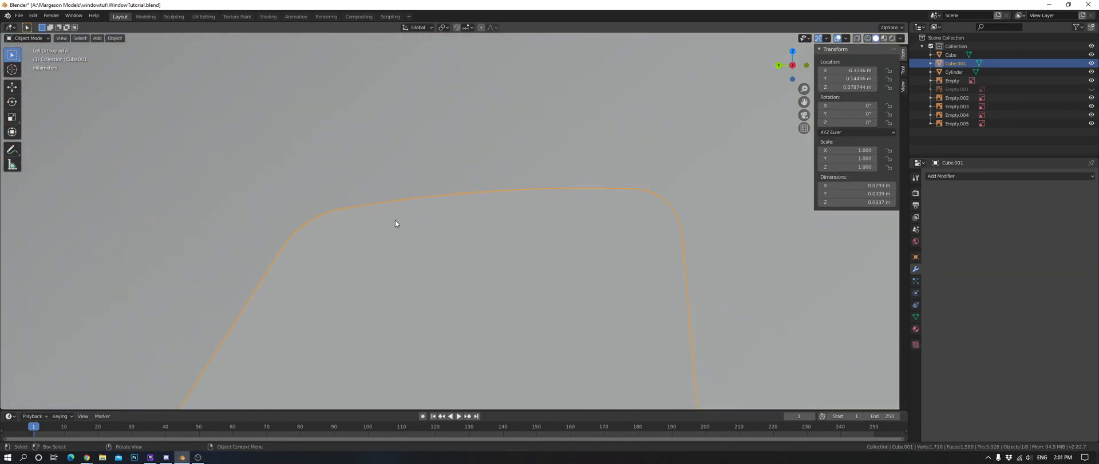
In wireframe Edit Mode, adjust the upper outline vertices just behind the front corner along Z to smooth the curve.
{"action": "key", "text": "Tab"}
{"action": "key", "text": "z"}
{"action": "left_click", "coordinate": [303, 200]}
{"action": "scroll", "coordinate": [269, 189], "scroll_direction": "up", "scroll_amount": 5}
{"action": "key", "text": "b"}
{"action": "left_click_drag", "start_coordinate": [155, 175], "coordinate": [188, 206]}
{"action": "key", "text": "g"}
{"action": "key", "text": "z"}
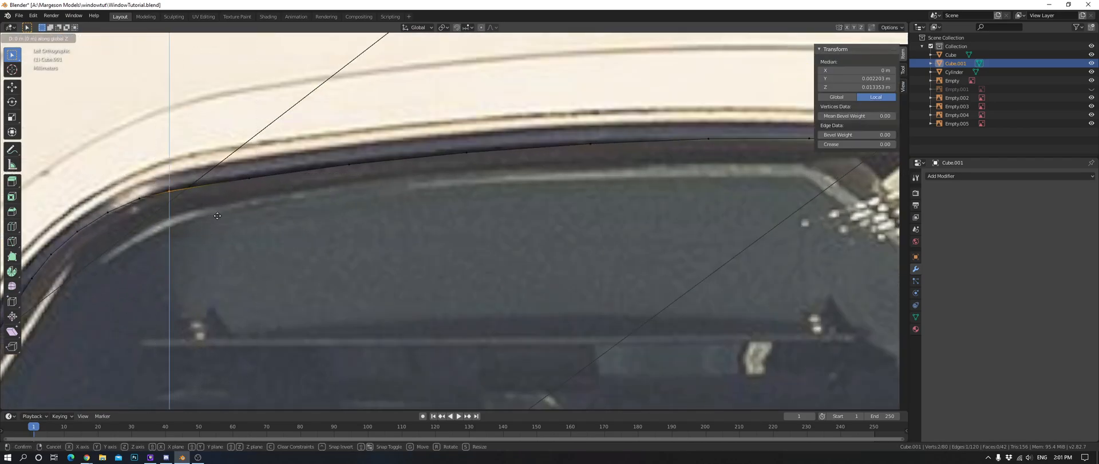
{"action": "left_click", "coordinate": [220, 214]}
{"action": "key", "text": "ctrl+z"}
{"action": "left_click", "coordinate": [243, 177], "text": "shift"}
{"action": "key", "text": "g"}
{"action": "key", "text": "z"}
{"action": "left_click", "coordinate": [316, 201]}
Move the next upper outline vertices behind the front corner along Z to even out the curve.
{"action": "key", "text": "a"}
{"action": "key", "text": "alt+a"}
{"action": "key", "text": "b"}
{"action": "left_click_drag", "start_coordinate": [231, 167], "coordinate": [297, 192]}
{"action": "key", "text": "g"}
{"action": "key", "text": "z"}
{"action": "left_click", "coordinate": [297, 191]}
{"action": "key", "text": "alt+a"}
Return to Object Mode in solid shading and shade the side window smooth with Auto Smooth at 30°.
{"action": "scroll", "coordinate": [343, 195], "scroll_direction": "down", "scroll_amount": 6}
{"action": "key", "text": "Tab"}
{"action": "key", "text": "shift+z"}
{"action": "key", "text": "a"}
{"action": "key", "text": "alt+a"}
{"action": "scroll", "coordinate": [435, 229], "scroll_direction": "down", "scroll_amount": 8}
{"action": "middle_click_drag", "start_coordinate": [435, 229], "coordinate": [527, 251]}
{"action": "scroll", "coordinate": [527, 251], "scroll_direction": "up", "scroll_amount": 3}
{"action": "left_click", "coordinate": [610, 253]}
{"action": "right_click", "coordinate": [610, 252]}
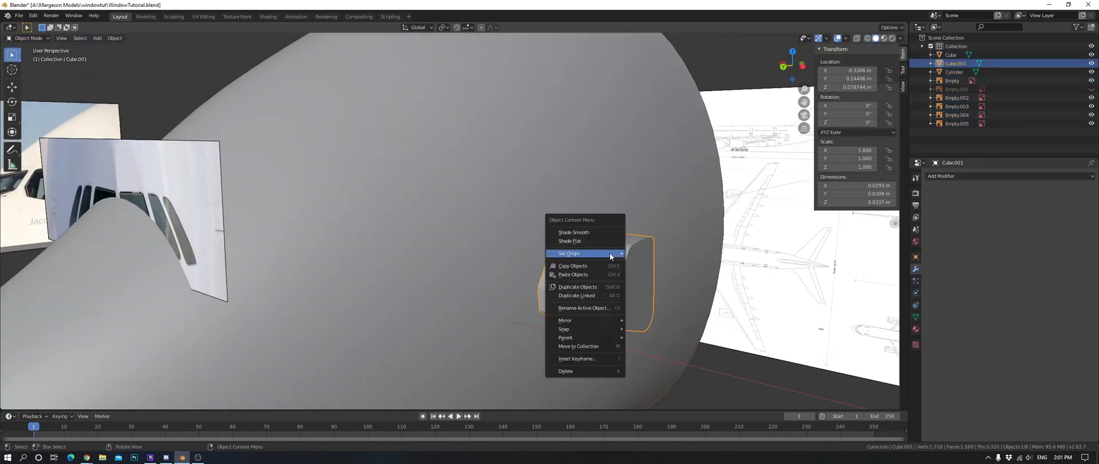
{"action": "left_click", "coordinate": [940, 332]}
{"action": "key", "text": "alt+a"}
Delete the side window mesh's depth in Edit Mode, keeping only one flat window-shaped face, and return to Object Mode.
{"action": "middle_click_drag", "start_coordinate": [569, 249], "coordinate": [504, 244]}
{"action": "left_click", "coordinate": [499, 247]}
{"action": "scroll", "coordinate": [496, 255], "scroll_direction": "up", "scroll_amount": 4}
{"action": "key", "text": "Tab"}
{"action": "key", "text": "Tab"}
{"action": "scroll", "coordinate": [579, 298], "scroll_direction": "down", "scroll_amount": 5}
{"action": "middle_click_drag", "start_coordinate": [583, 303], "coordinate": [502, 264]}
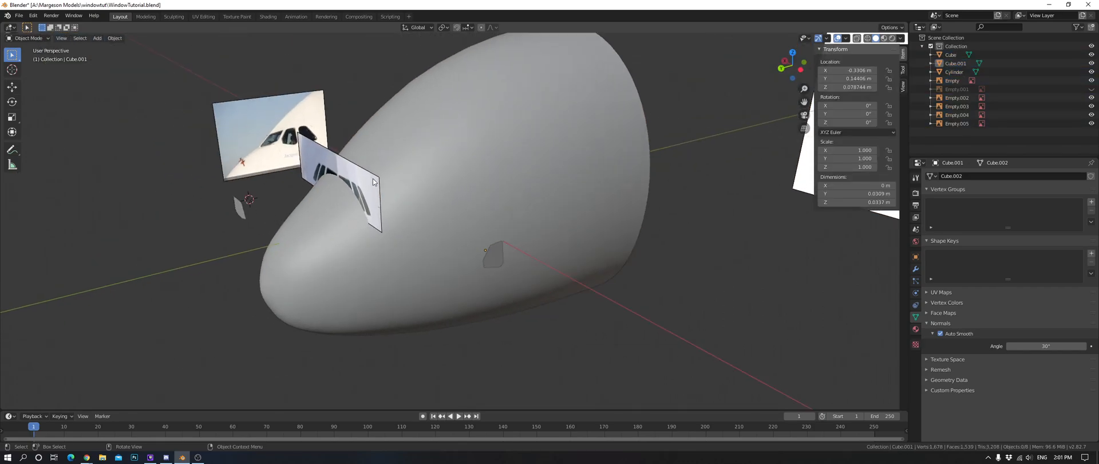
Move the windscreen mesh along Y in wireframe top view to the front windows on the aircraft drawing.
{"action": "left_click", "coordinate": [238, 206]}
{"action": "key", "text": "KP_7"}
{"action": "key", "text": "z"}
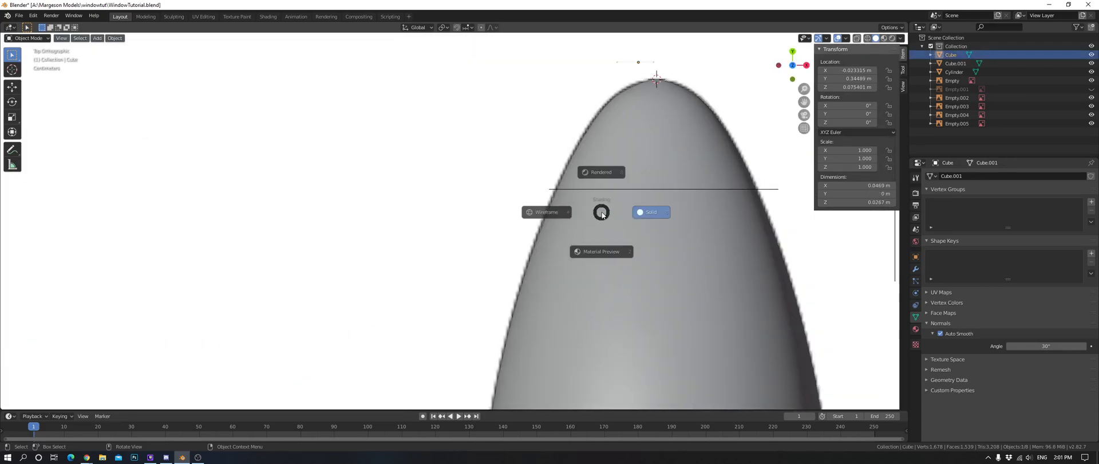
{"action": "left_click", "coordinate": [564, 213]}
{"action": "key", "text": "g"}
{"action": "key", "text": "y"}
{"action": "left_click", "coordinate": [626, 265]}
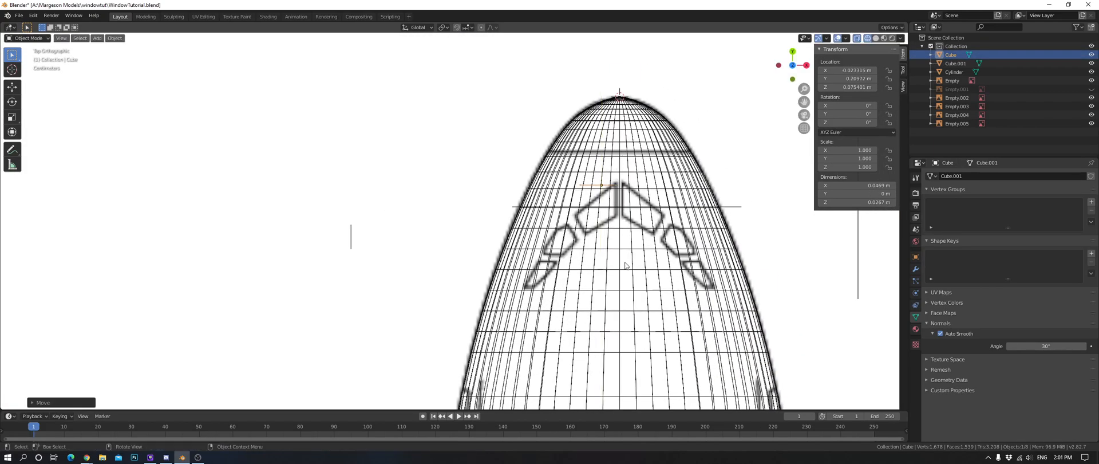
Fine-tune the windscreen mesh along Y in left view to Y 0.20331 m, near the windscreen in the side photo.
{"action": "key", "text": "ctrl+KP_3"}
{"action": "scroll", "coordinate": [450, 229], "scroll_direction": "up", "scroll_amount": 6}
{"action": "middle_click_drag", "start_coordinate": [440, 230], "coordinate": [508, 153], "text": "shift"}
{"action": "scroll", "coordinate": [487, 235], "scroll_direction": "up", "scroll_amount": 3}
{"action": "key", "text": "g"}
{"action": "key", "text": "y"}
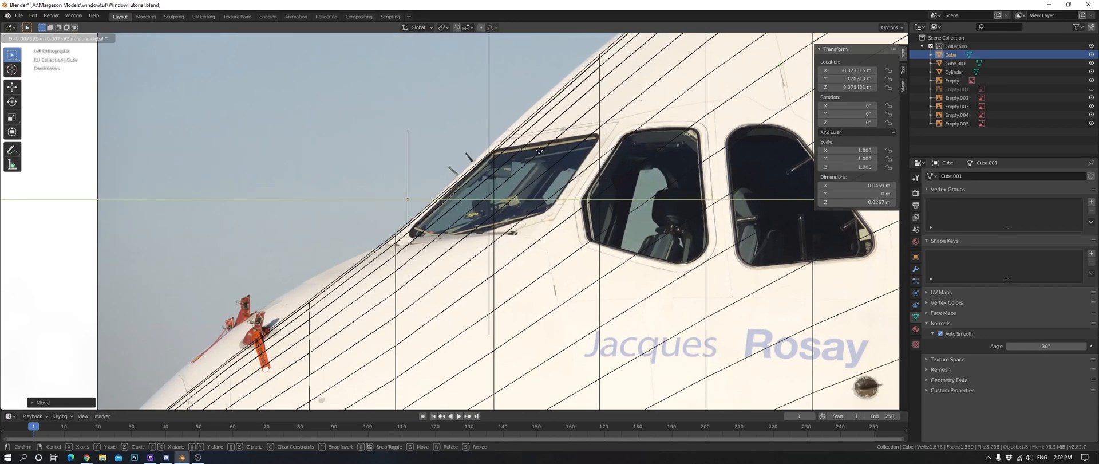
{"action": "left_click", "coordinate": [536, 150]}
Hide the front-view reference photo in front of the nose mesh.
{"action": "scroll", "coordinate": [534, 150], "scroll_direction": "down", "scroll_amount": 12}
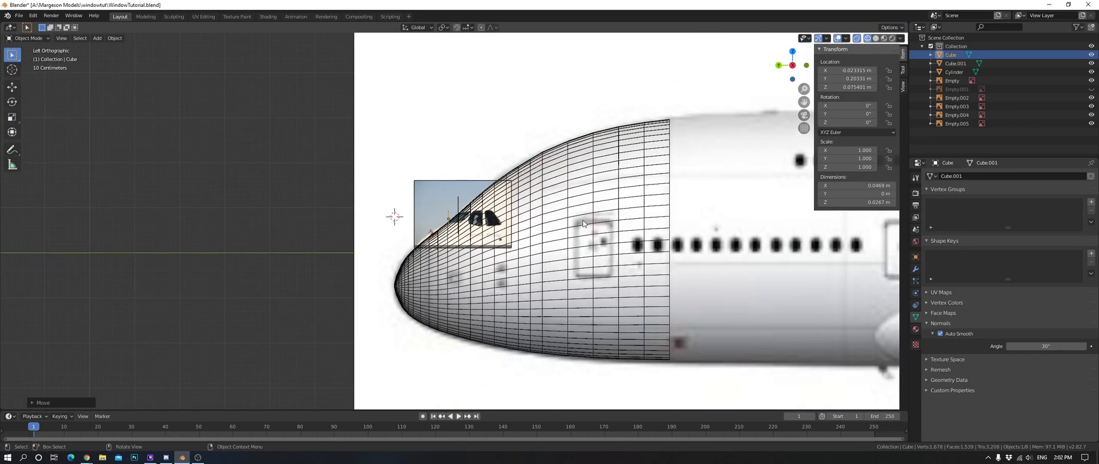
{"action": "middle_click_drag", "start_coordinate": [583, 223], "coordinate": [538, 228]}
{"action": "scroll", "coordinate": [538, 228], "scroll_direction": "up", "scroll_amount": 3}
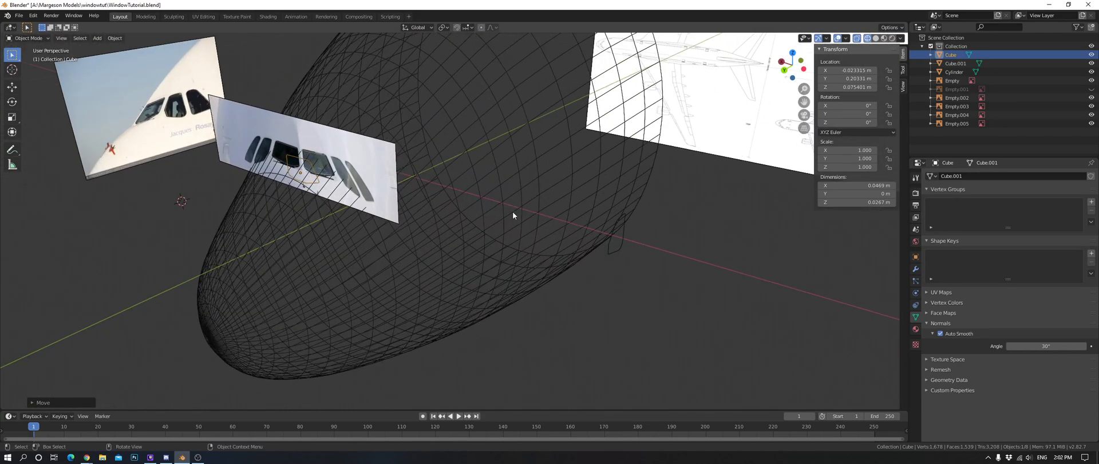
{"action": "left_click", "coordinate": [369, 156]}
{"action": "key", "text": "h"}
{"action": "key", "text": "alt+h"}
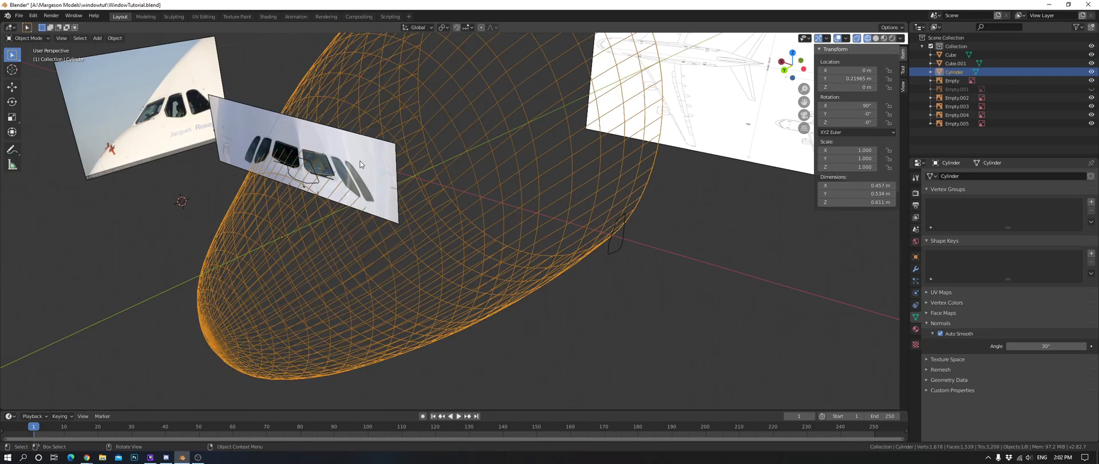
{"action": "left_click", "coordinate": [369, 160]}
{"action": "key", "text": "h"}
Select the flat side window mesh beside the nose, keeping it and the nose mesh visible.
{"action": "left_click", "coordinate": [626, 236]}
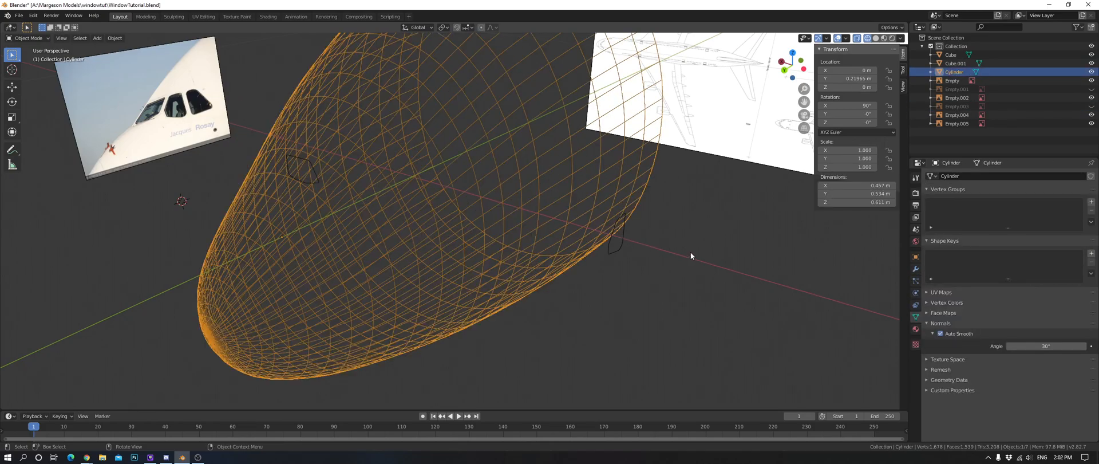
{"action": "left_click", "coordinate": [624, 239]}
{"action": "key", "text": "h"}
{"action": "key", "text": "ctrl+z"}
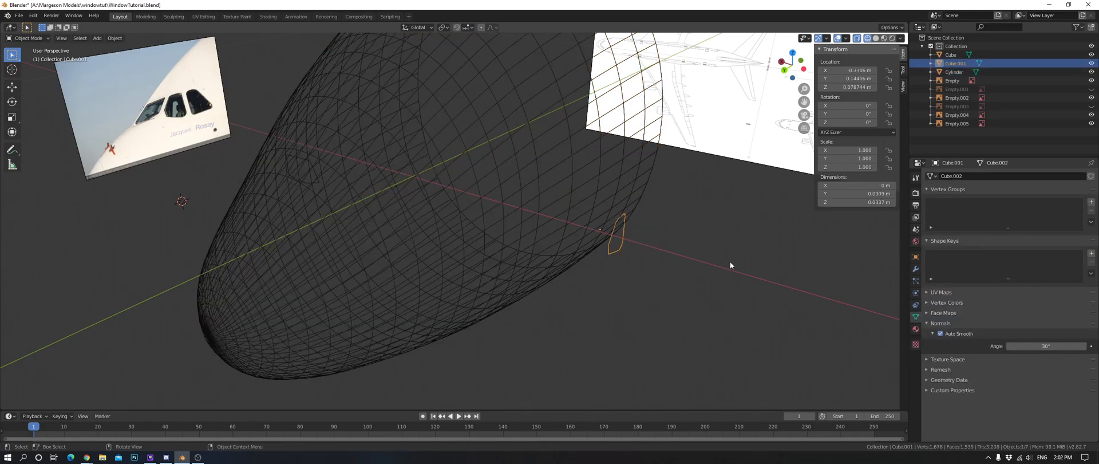
Move the flat side window mesh along X onto the nose surface, to about X -0.073 m.
{"action": "key", "text": "g"}
{"action": "key", "text": "x"}
{"action": "left_click", "coordinate": [580, 220]}
{"action": "key", "text": "shift+z"}
{"action": "scroll", "coordinate": [581, 224], "scroll_direction": "up", "scroll_amount": 2}
{"action": "middle_click_drag", "start_coordinate": [581, 224], "coordinate": [606, 203]}
{"action": "key", "text": "g"}
{"action": "key", "text": "x"}
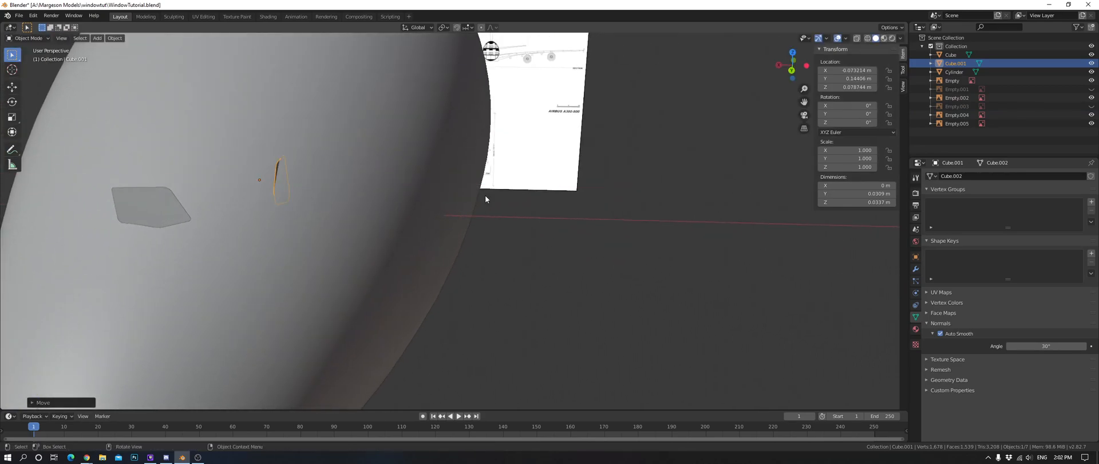
{"action": "left_click", "coordinate": [485, 198]}
Compare the side window mesh with the side photo and nose surface in wireframe left view and perspective.
{"action": "key", "text": "ctrl+KP_3"}
{"action": "key", "text": "z"}
{"action": "left_click", "coordinate": [515, 199]}
{"action": "scroll", "coordinate": [595, 213], "scroll_direction": "up", "scroll_amount": 5}
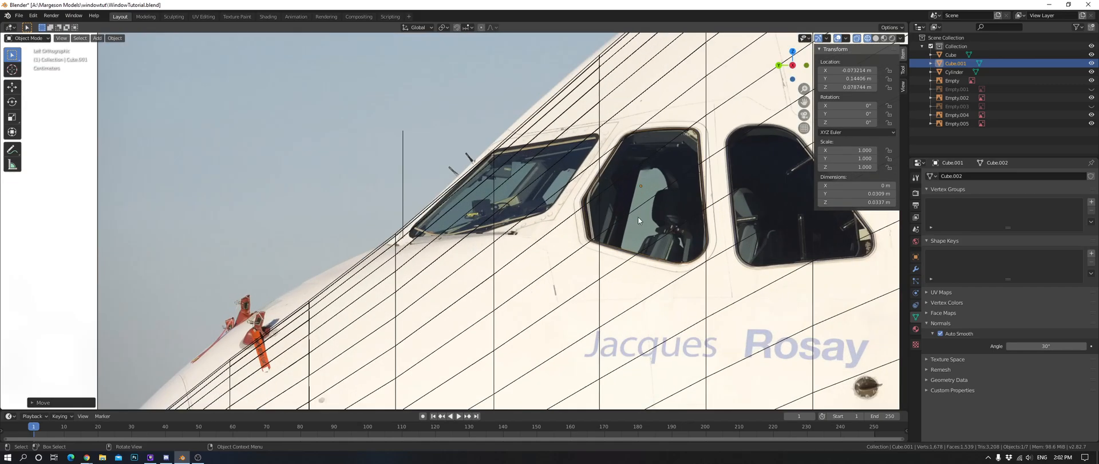
{"action": "scroll", "coordinate": [663, 222], "scroll_direction": "down", "scroll_amount": 5}
{"action": "middle_click_drag", "start_coordinate": [662, 222], "coordinate": [482, 215]}
{"action": "scroll", "coordinate": [564, 229], "scroll_direction": "up", "scroll_amount": 2}
{"action": "scroll", "coordinate": [482, 211], "scroll_direction": "down", "scroll_amount": 1}
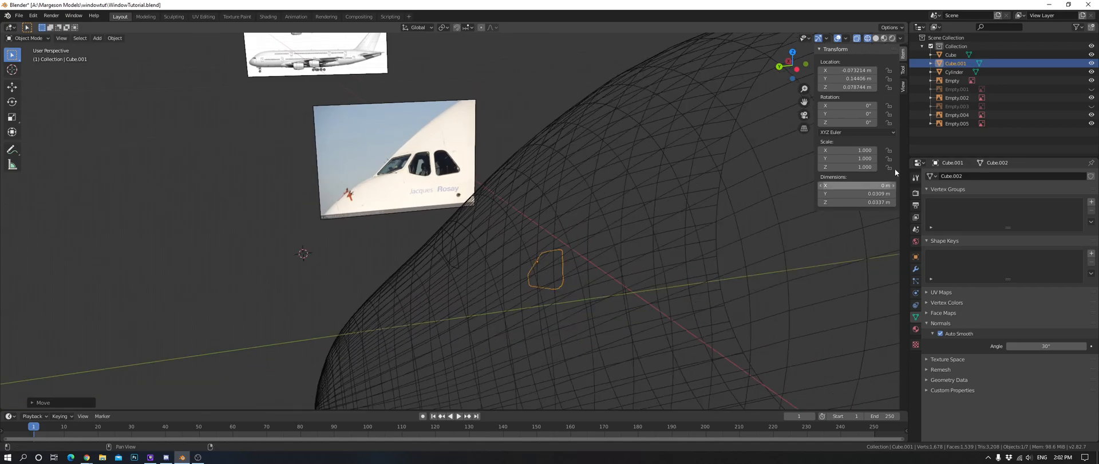
Show the front-view reference photo again and look at the nose from the back in orthographic view.
{"action": "left_click", "coordinate": [1092, 90]}
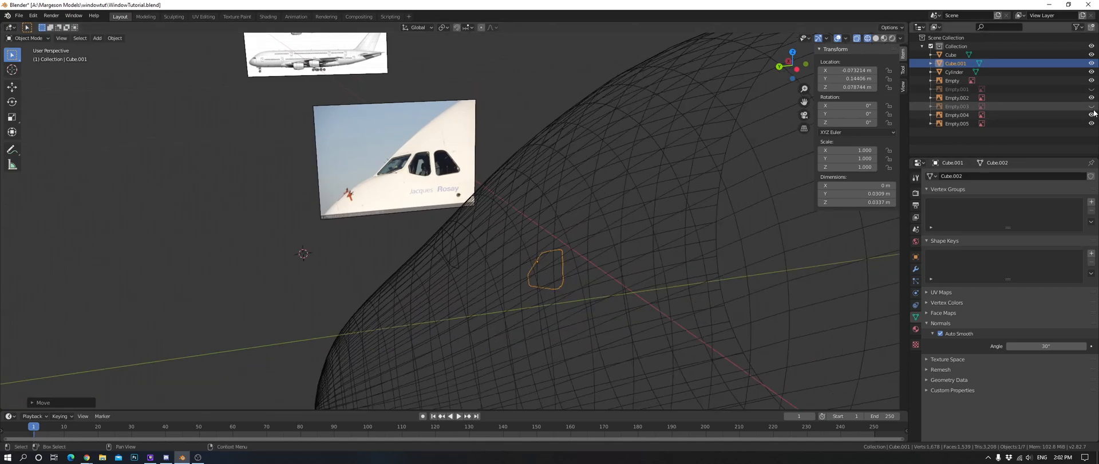
{"action": "left_click", "coordinate": [1091, 106]}
{"action": "left_click", "coordinate": [496, 224]}
{"action": "key", "text": "alt+a"}
{"action": "key", "text": "ctrl+KP_1"}
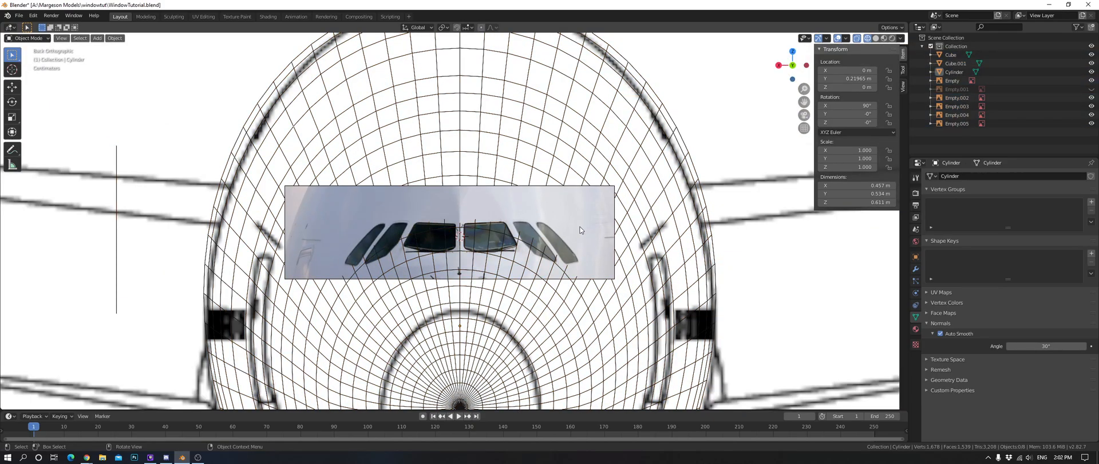
Snap the 3D cursor to the existing side window mesh in left view.
{"action": "key", "text": "ctrl+KP_3"}
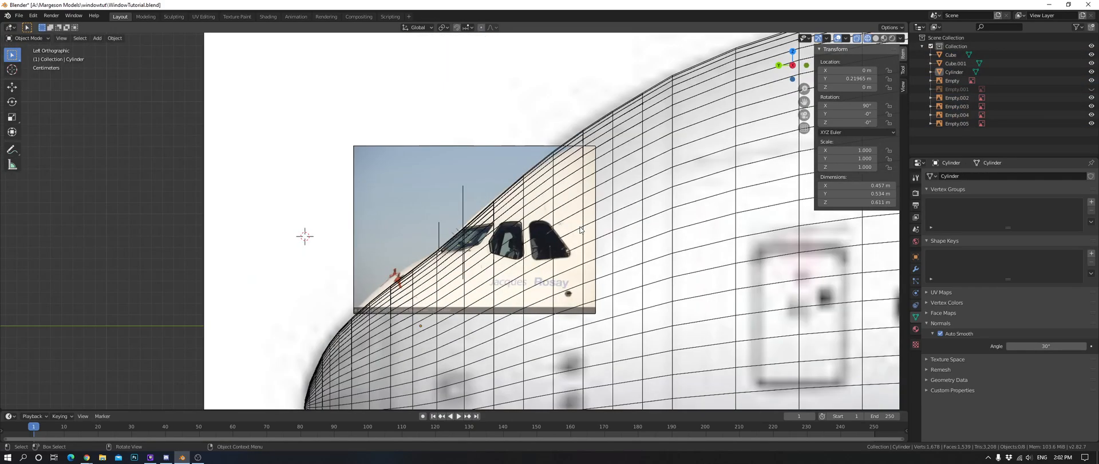
{"action": "scroll", "coordinate": [511, 219], "scroll_direction": "up", "scroll_amount": 5}
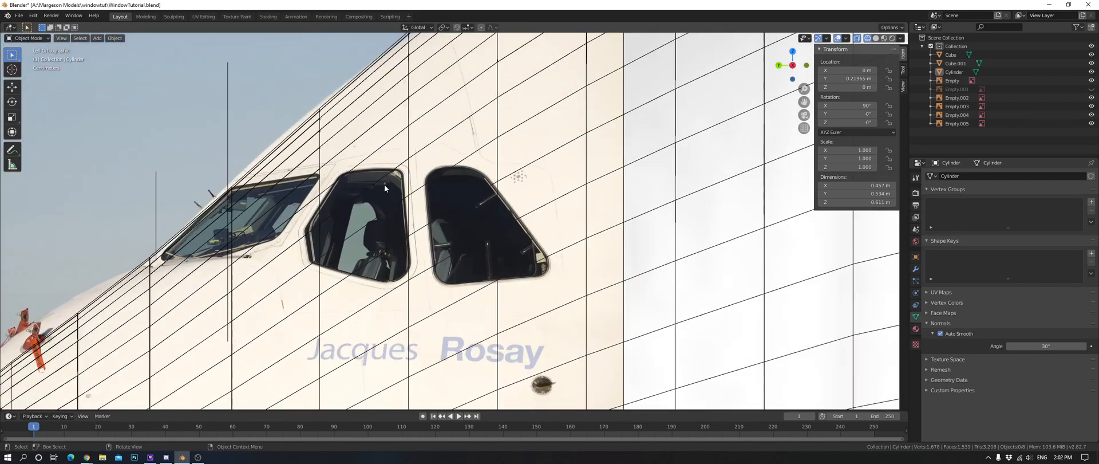
{"action": "left_click", "coordinate": [400, 173]}
{"action": "right_click", "coordinate": [537, 215]}
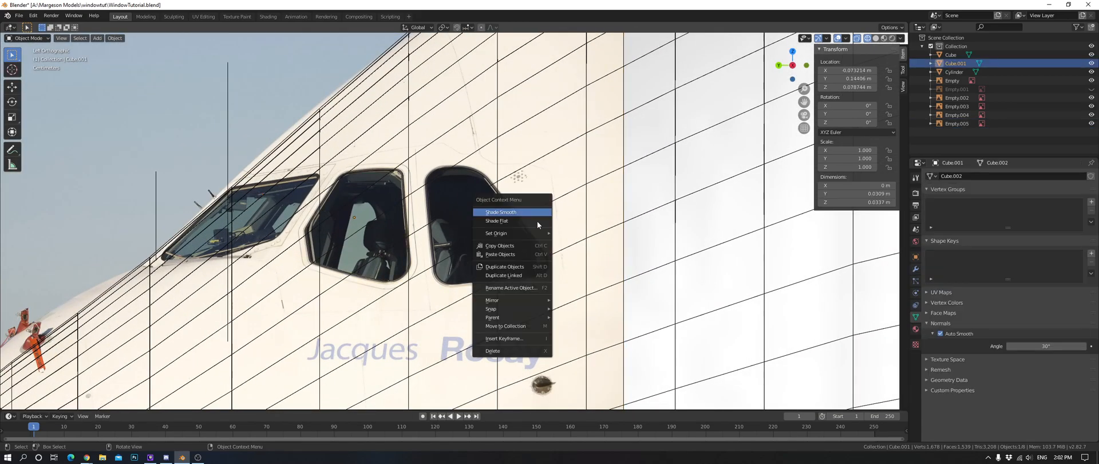
{"action": "mouse_move", "coordinate": [515, 308]}
{"action": "left_click", "coordinate": [586, 345]}
Add a cube at the 3D cursor and scale it down to 0.023.
{"action": "scroll", "coordinate": [366, 201], "scroll_direction": "up", "scroll_amount": 2}
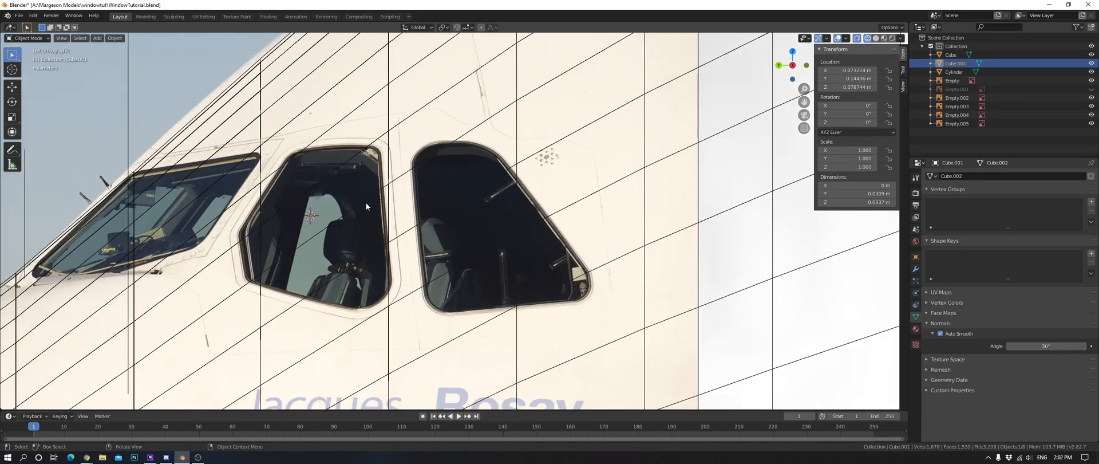
{"action": "key", "text": "shift+a"}
{"action": "mouse_move", "coordinate": [366, 202]}
{"action": "left_click", "coordinate": [398, 212]}
{"action": "key", "text": "s"}
{"action": "left_click", "coordinate": [367, 212]}
{"action": "key", "text": "s"}
{"action": "left_click", "coordinate": [366, 212]}
{"action": "key", "text": "s"}
{"action": "left_click", "coordinate": [446, 198]}
Scale the cube to 0.015 and move it along Y so its front edge meets the rear side window's front edge.
{"action": "key", "text": "g"}
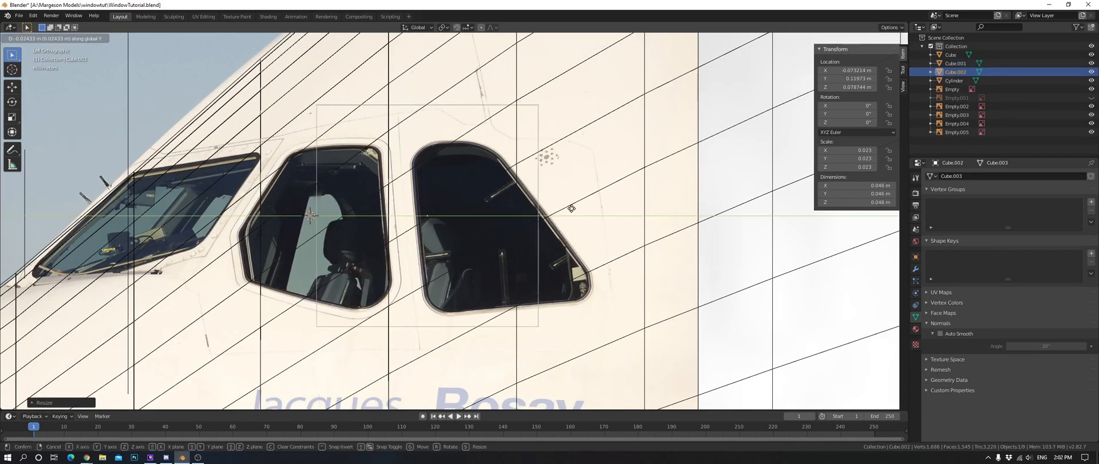
{"action": "left_click", "coordinate": [658, 208]}
{"action": "scroll", "coordinate": [686, 218], "scroll_direction": "up", "scroll_amount": 2}
{"action": "key", "text": "s"}
{"action": "left_click", "coordinate": [646, 217]}
{"action": "key", "text": "g"}
{"action": "left_click", "coordinate": [542, 213]}
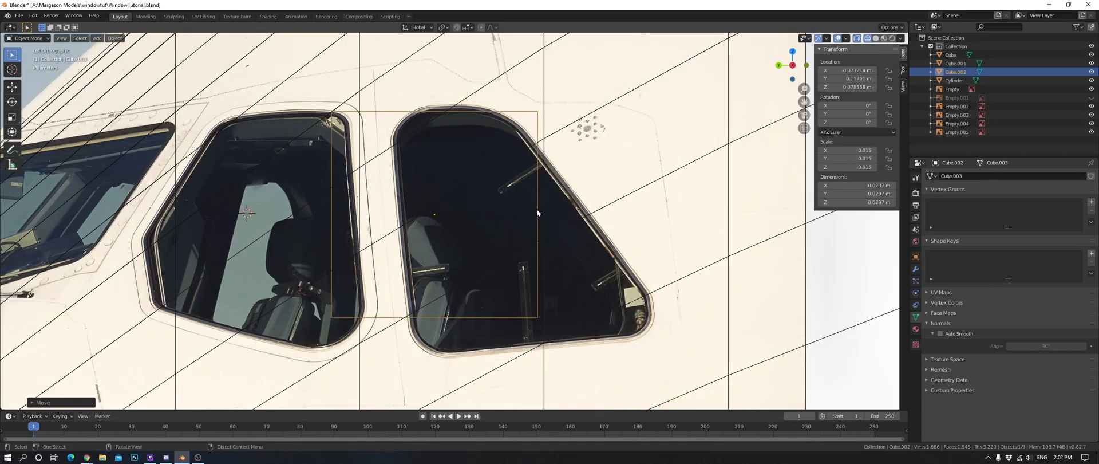
{"action": "scroll", "coordinate": [543, 214], "scroll_direction": "up", "scroll_amount": 3}
{"action": "key", "text": "g"}
{"action": "key", "text": "y"}
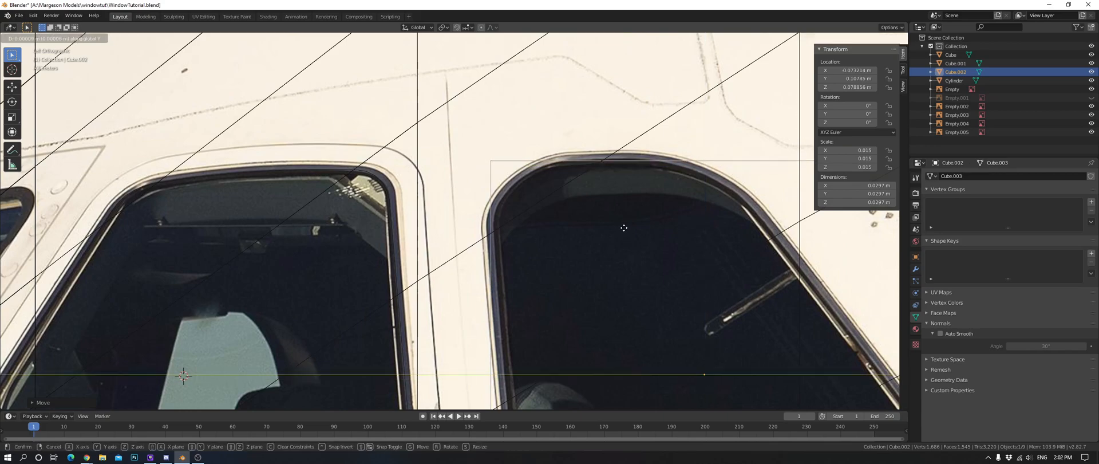
{"action": "left_click", "coordinate": [624, 228]}
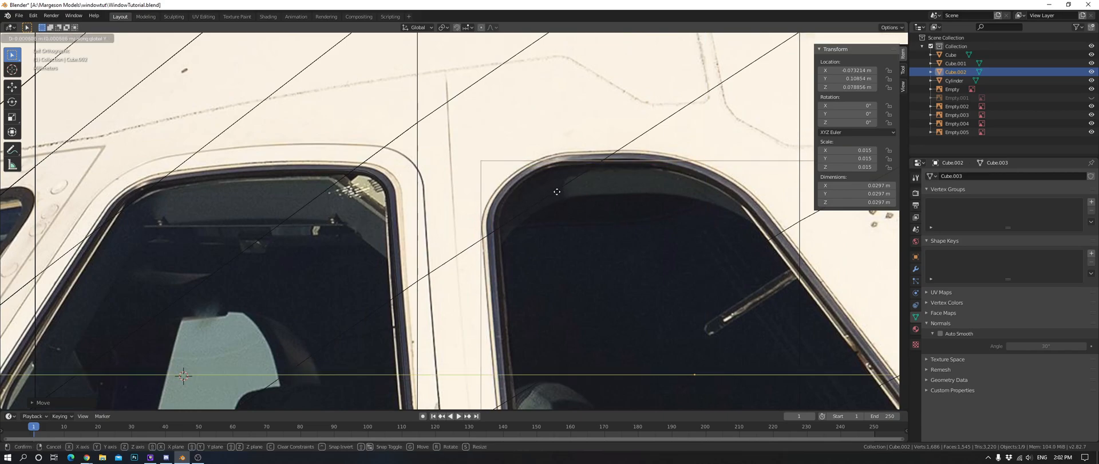
Move the cube's lower front corner vertices down toward the rear side window's lower front corner in Edit Mode.
{"action": "key", "text": "Tab"}
{"action": "scroll", "coordinate": [503, 176], "scroll_direction": "down", "scroll_amount": 4}
{"action": "left_click", "coordinate": [480, 259]}
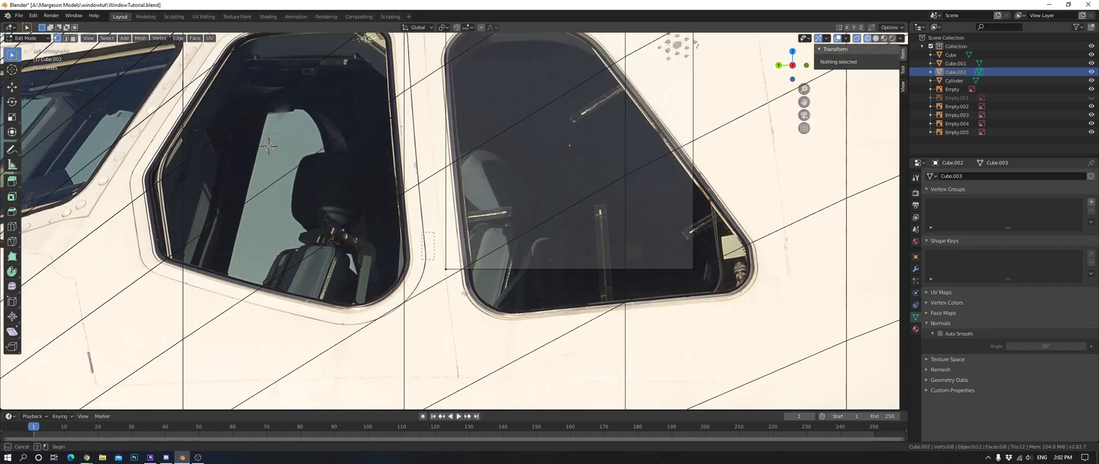
{"action": "key", "text": "g"}
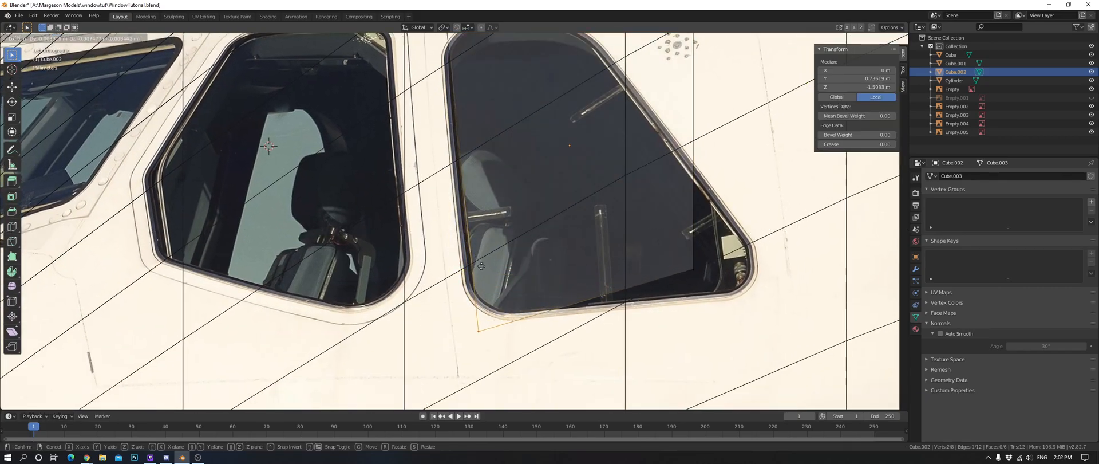
{"action": "left_click", "coordinate": [477, 267]}
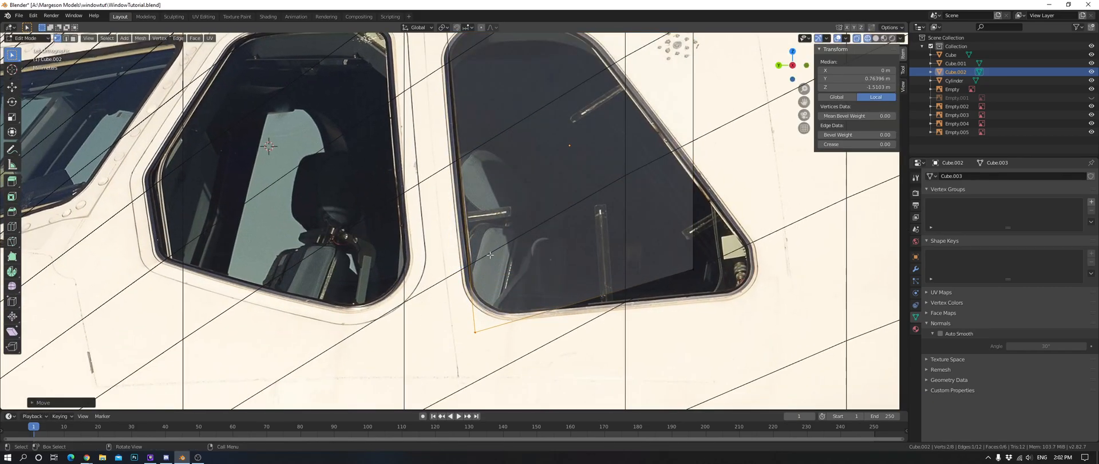
{"action": "middle_click_drag", "start_coordinate": [478, 267], "coordinate": [456, 303], "text": "shift"}
{"action": "key", "text": "a"}
{"action": "key", "text": "a"}
Move the cube's lower rear corner vertices out to the window's lower rear corner.
{"action": "middle_click_drag", "start_coordinate": [592, 281], "coordinate": [541, 242], "text": "shift"}
{"action": "key", "text": "b"}
{"action": "left_click_drag", "start_coordinate": [525, 221], "coordinate": [618, 278]}
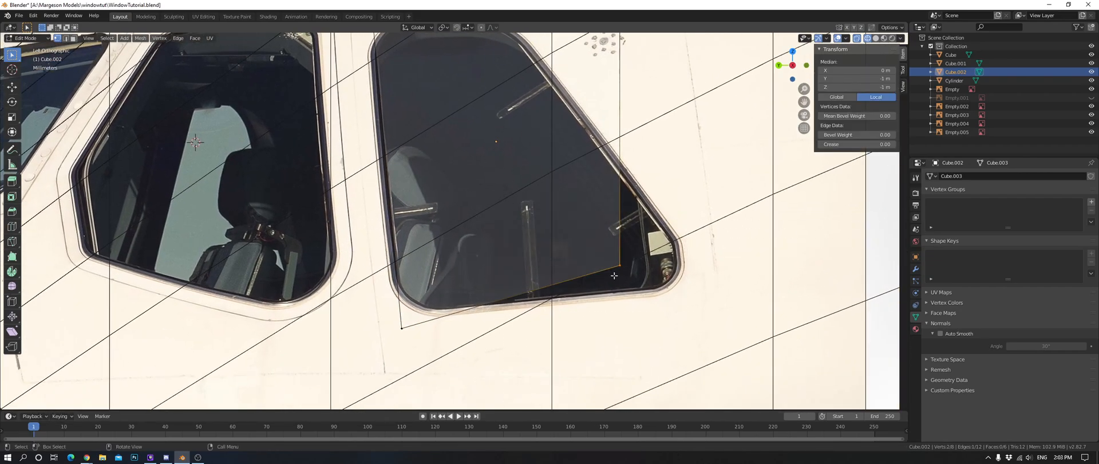
{"action": "key", "text": "g"}
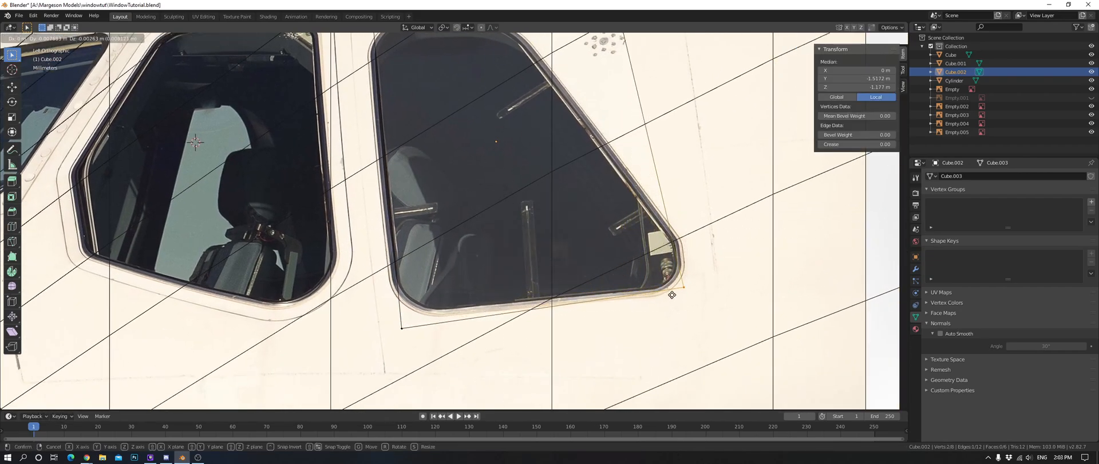
Fine-tune the lower front corner vertices along Z and Y to the window's bottom frame edge.
{"action": "key", "text": "z"}
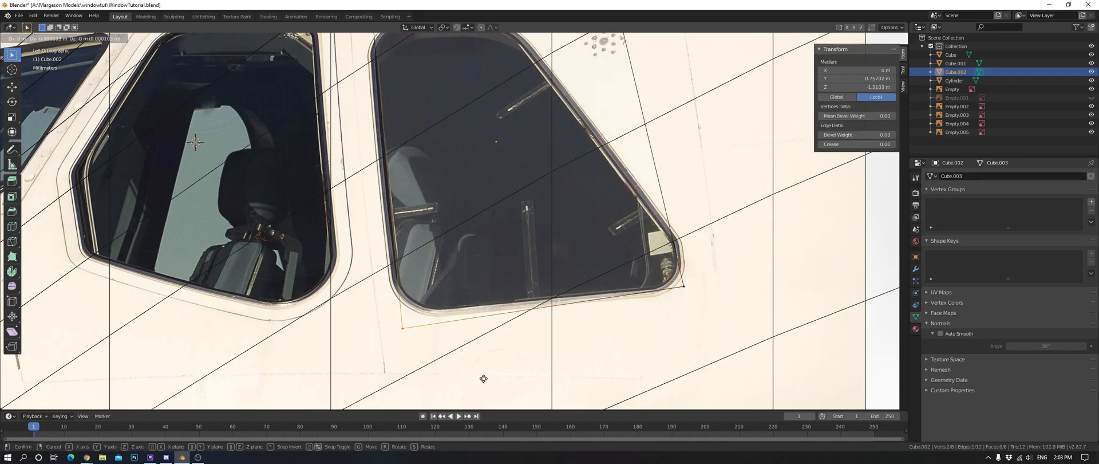
{"action": "left_click", "coordinate": [489, 364]}
{"action": "key", "text": "g"}
{"action": "key", "text": "y"}
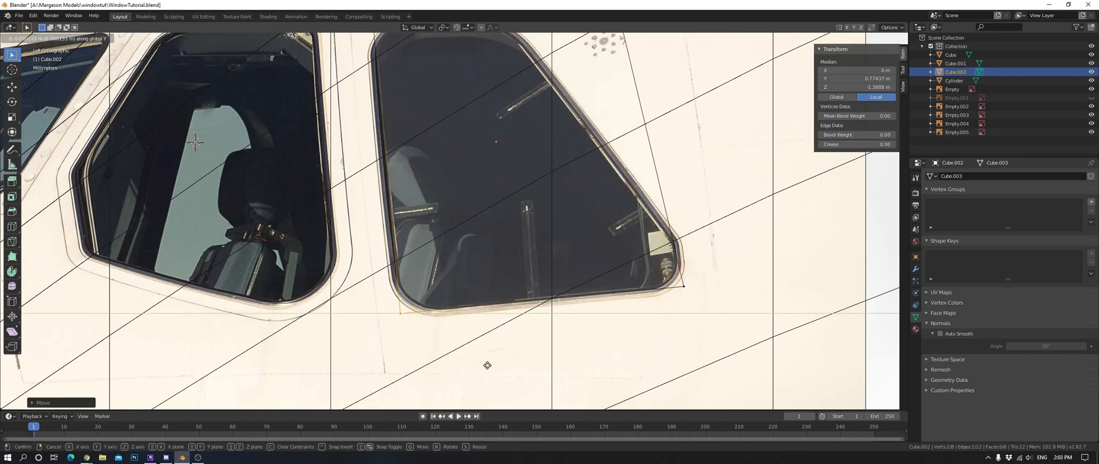
{"action": "left_click", "coordinate": [488, 366]}
{"action": "key", "text": "a"}
{"action": "key", "text": "a"}
{"action": "middle_click_drag", "start_coordinate": [706, 285], "coordinate": [590, 312], "text": "shift"}
{"action": "scroll", "coordinate": [590, 312], "scroll_direction": "up", "scroll_amount": 2}
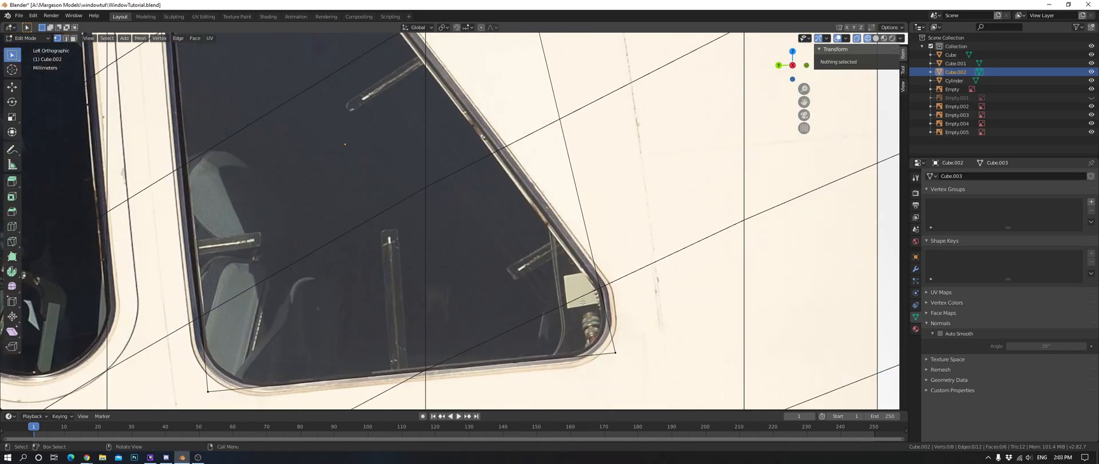
{"action": "scroll", "coordinate": [590, 312], "scroll_direction": "down", "scroll_amount": 2}
Move the upper rear corner vertices along Y to the top of the window's slanted rear edge.
{"action": "middle_click_drag", "start_coordinate": [537, 99], "coordinate": [562, 178], "text": "shift"}
{"action": "key", "text": "b"}
{"action": "left_click_drag", "start_coordinate": [562, 177], "coordinate": [512, 112]}
{"action": "key", "text": "g"}
{"action": "key", "text": "y"}
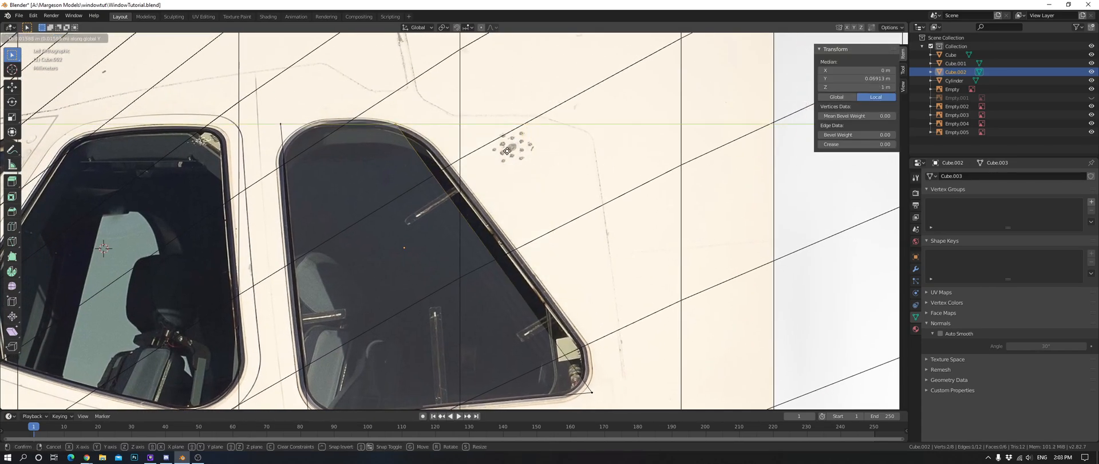
{"action": "left_click", "coordinate": [516, 149]}
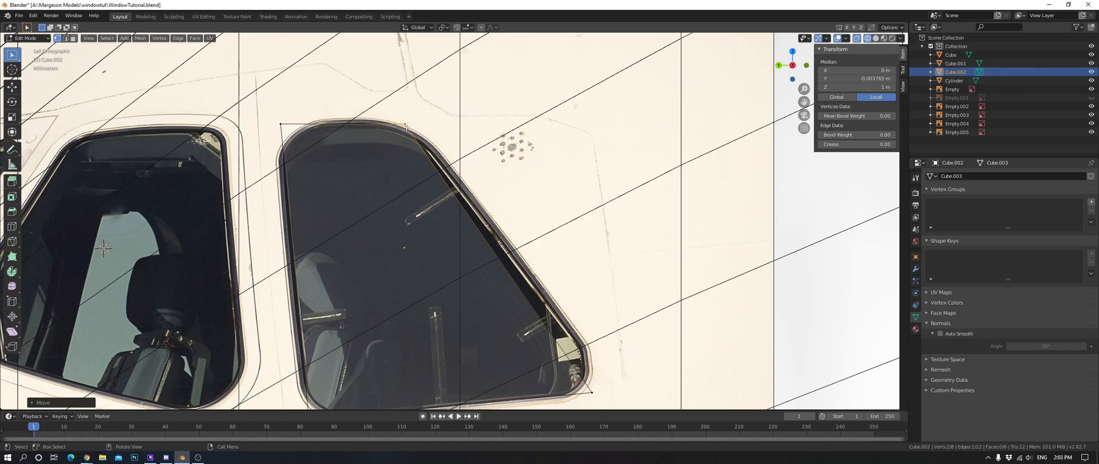
{"action": "key", "text": "a"}
{"action": "key", "text": "a"}
Add one loop cut across the window mesh and slide it toward the bottom edge.
{"action": "middle_click_drag", "start_coordinate": [537, 227], "coordinate": [538, 216], "text": "shift"}
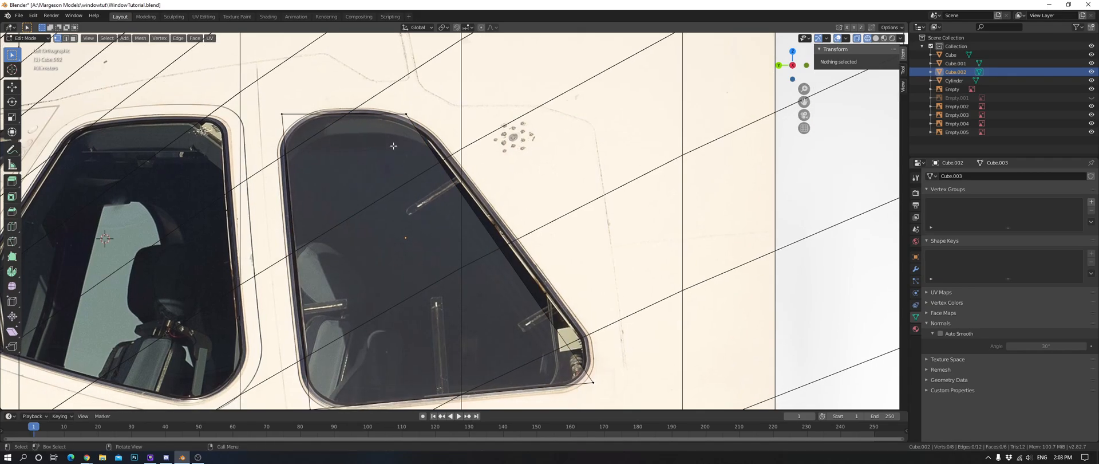
{"action": "middle_click_drag", "start_coordinate": [627, 341], "coordinate": [591, 289], "text": "shift"}
{"action": "key", "text": "ctrl+r"}
{"action": "left_click", "coordinate": [513, 279]}
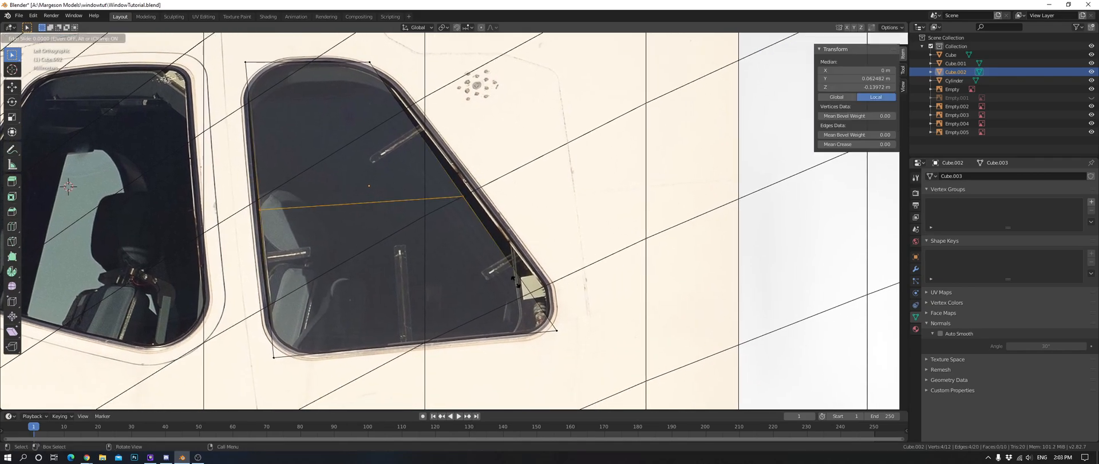
{"action": "left_click", "coordinate": [581, 361]}
Move the loop cut's rear vertices to the bend in the window's rear frame, fine-tuning them along Y.
{"action": "left_click_drag", "start_coordinate": [502, 271], "coordinate": [551, 298]}
{"action": "key", "text": "g"}
{"action": "right_click", "coordinate": [593, 309]}
{"action": "key", "text": "g"}
{"action": "left_click", "coordinate": [619, 314]}
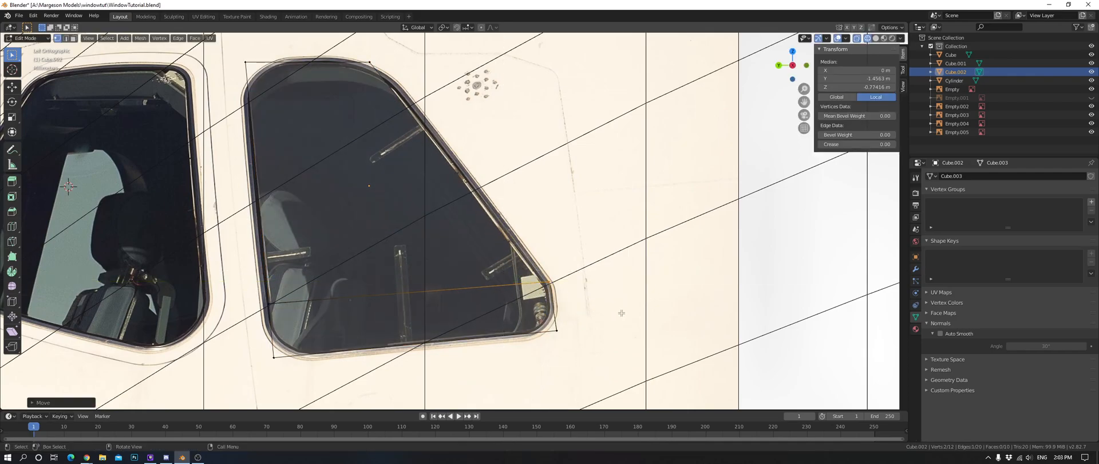
{"action": "scroll", "coordinate": [589, 166], "scroll_direction": "up", "scroll_amount": 3}
{"action": "key", "text": "g"}
{"action": "key", "text": "y"}
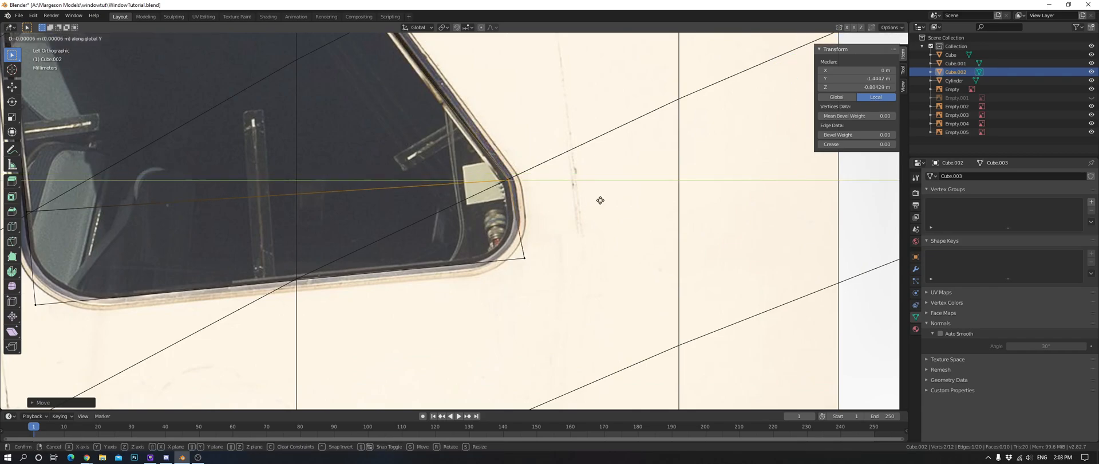
{"action": "left_click", "coordinate": [600, 200]}
Nudge the upper rear corner vertices along Y to follow the slanted window frame more closely.
{"action": "scroll", "coordinate": [575, 199], "scroll_direction": "down", "scroll_amount": 4}
{"action": "middle_click_drag", "start_coordinate": [542, 186], "coordinate": [564, 317], "text": "shift"}
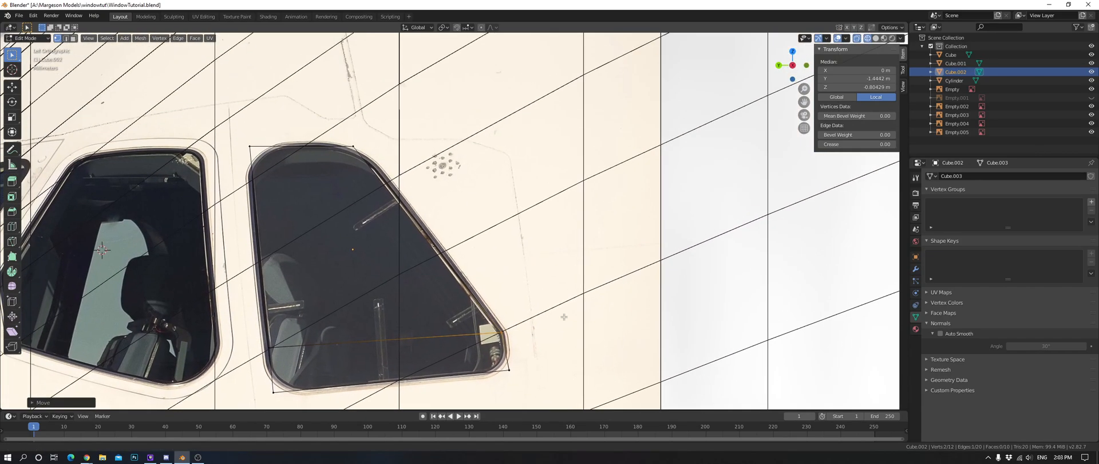
{"action": "key", "text": "a"}
{"action": "key", "text": "a"}
{"action": "key", "text": "b"}
{"action": "left_click_drag", "start_coordinate": [337, 133], "coordinate": [401, 180]}
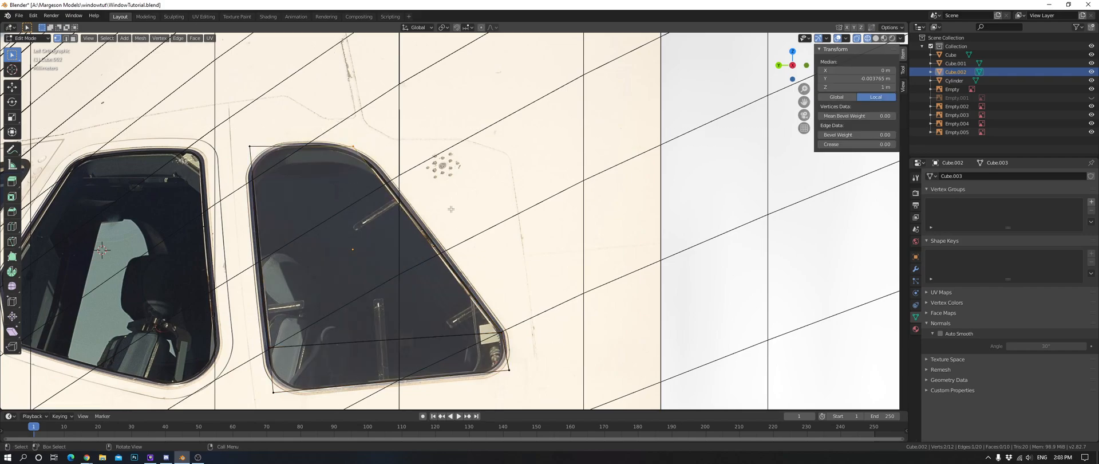
{"action": "key", "text": "g"}
{"action": "key", "text": "y"}
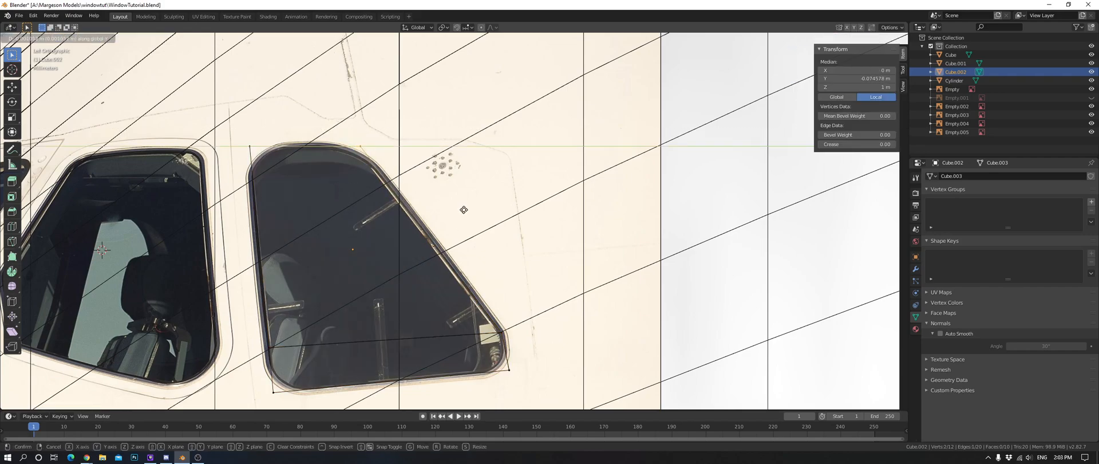
{"action": "left_click", "coordinate": [462, 210]}
{"action": "key", "text": "a"}
{"action": "key", "text": "a"}
Adjust the lower rear corner vertices along Y and Z to fit the window's rounded lower rear corner.
{"action": "middle_click_drag", "start_coordinate": [563, 211], "coordinate": [525, 80], "text": "shift"}
{"action": "scroll", "coordinate": [530, 227], "scroll_direction": "up", "scroll_amount": 5}
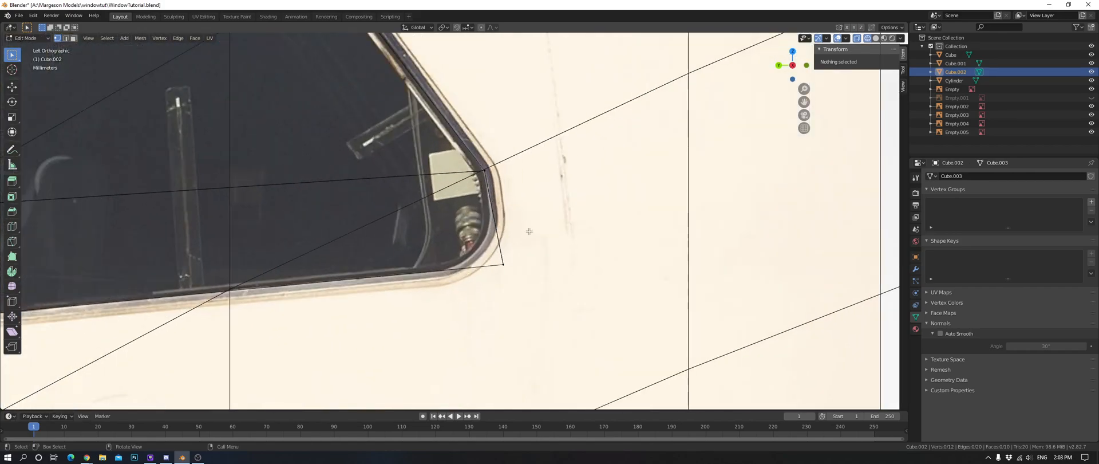
{"action": "key", "text": "b"}
{"action": "left_click_drag", "start_coordinate": [475, 222], "coordinate": [551, 326]}
{"action": "key", "text": "g"}
{"action": "key", "text": "y"}
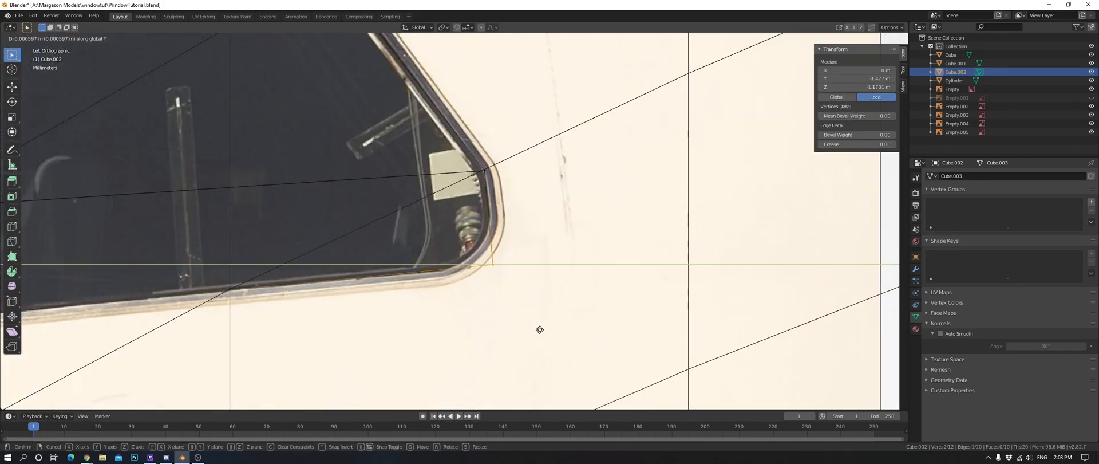
{"action": "left_click", "coordinate": [542, 329]}
{"action": "key", "text": "g"}
{"action": "key", "text": "z"}
{"action": "left_click", "coordinate": [509, 307]}
{"action": "middle_click_drag", "start_coordinate": [277, 273], "coordinate": [711, 267], "text": "shift"}
{"action": "key", "text": "a"}
{"action": "key", "text": "alt+a"}
Shift the lower front corner vertices slightly along Y to line up with the window's front frame edge.
{"action": "middle_click_drag", "start_coordinate": [394, 95], "coordinate": [447, 235], "text": "shift"}
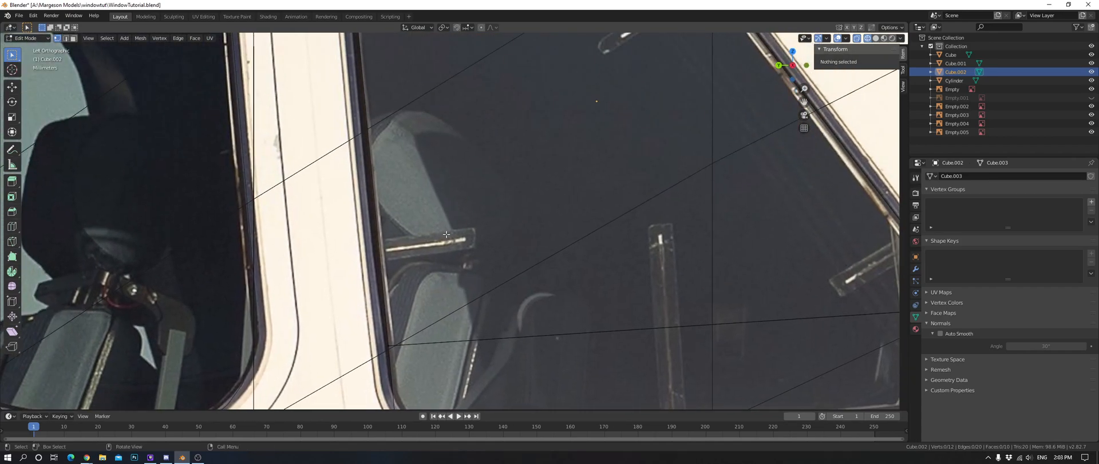
{"action": "scroll", "coordinate": [446, 235], "scroll_direction": "down", "scroll_amount": 4}
{"action": "key", "text": "b"}
{"action": "left_click_drag", "start_coordinate": [411, 312], "coordinate": [452, 355]}
{"action": "key", "text": "g"}
{"action": "key", "text": "x"}
{"action": "key", "text": "y"}
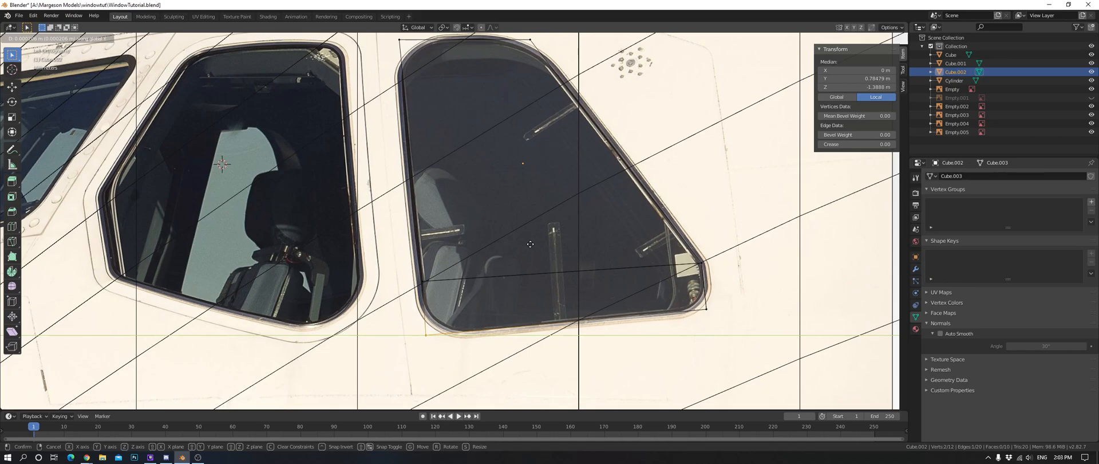
{"action": "left_click", "coordinate": [530, 244]}
{"action": "key", "text": "a"}
{"action": "key", "text": "alt+a"}
Delete the leftover loop-cut vertices on the rear side window's front edge.
{"action": "key", "text": "b"}
{"action": "left_click_drag", "start_coordinate": [405, 265], "coordinate": [486, 297]}
{"action": "key", "text": "x"}
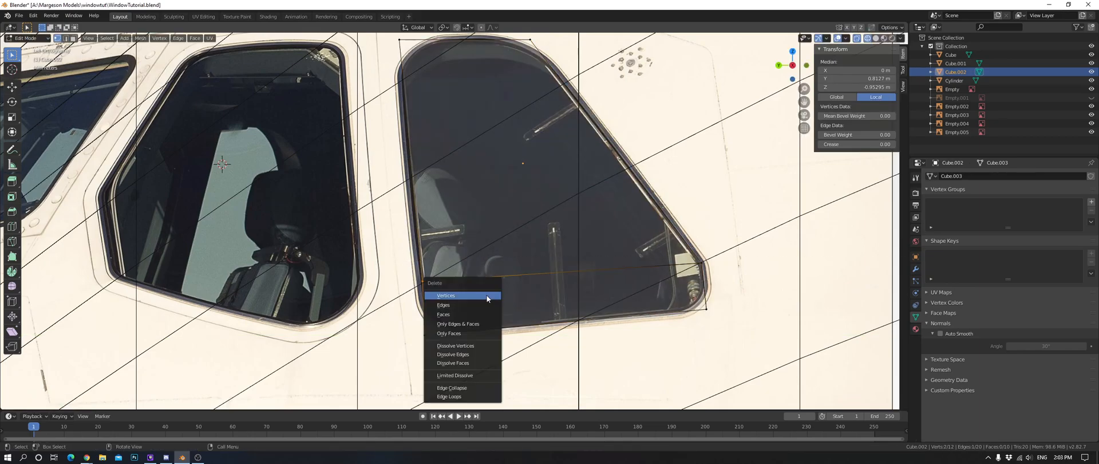
{"action": "left_click", "coordinate": [485, 297]}
Adjust the upper front corner vertices along Y to match the window frame.
{"action": "key", "text": "b"}
{"action": "left_click_drag", "start_coordinate": [382, 35], "coordinate": [420, 60]}
{"action": "middle_click_drag", "start_coordinate": [478, 83], "coordinate": [471, 113], "text": "shift"}
{"action": "key", "text": "g"}
{"action": "key", "text": "y"}
{"action": "left_click", "coordinate": [468, 112]}
Fill the opening between the upper and lower front corner vertices with a new face, leaving nothing selected.
{"action": "key", "text": "b"}
{"action": "left_click_drag", "start_coordinate": [390, 282], "coordinate": [441, 375]}
{"action": "key", "text": "f"}
{"action": "key", "text": "a"}
{"action": "key", "text": "alt+a"}
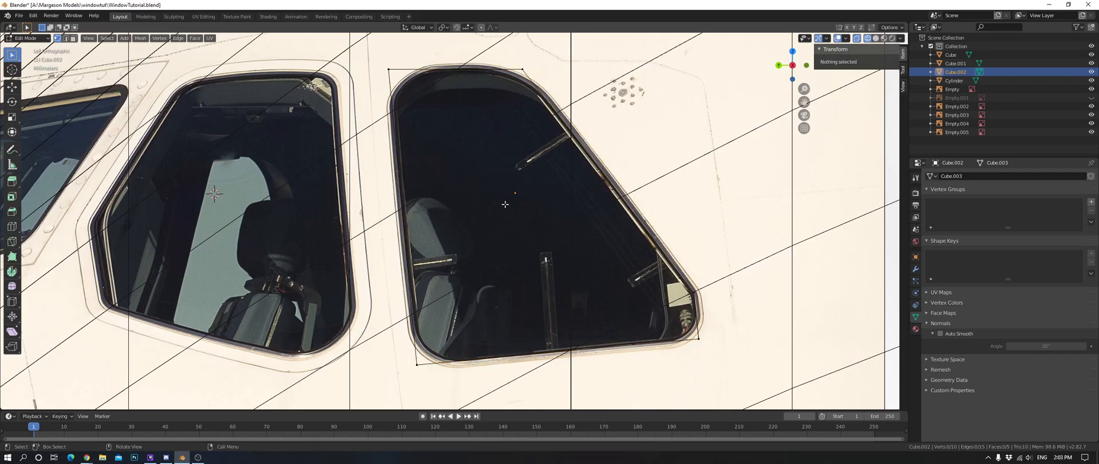
Examine the window block in perspective against the nose, checking its mesh and its distance from the fuselage side.
{"action": "scroll", "coordinate": [457, 252], "scroll_direction": "down", "scroll_amount": 7}
{"action": "key", "text": "z"}
{"action": "left_click", "coordinate": [526, 221]}
{"action": "middle_click_drag", "start_coordinate": [475, 223], "coordinate": [547, 240]}
{"action": "key", "text": "Tab"}
{"action": "key", "text": "shift+z"}
{"action": "scroll", "coordinate": [681, 267], "scroll_direction": "down", "scroll_amount": 4}
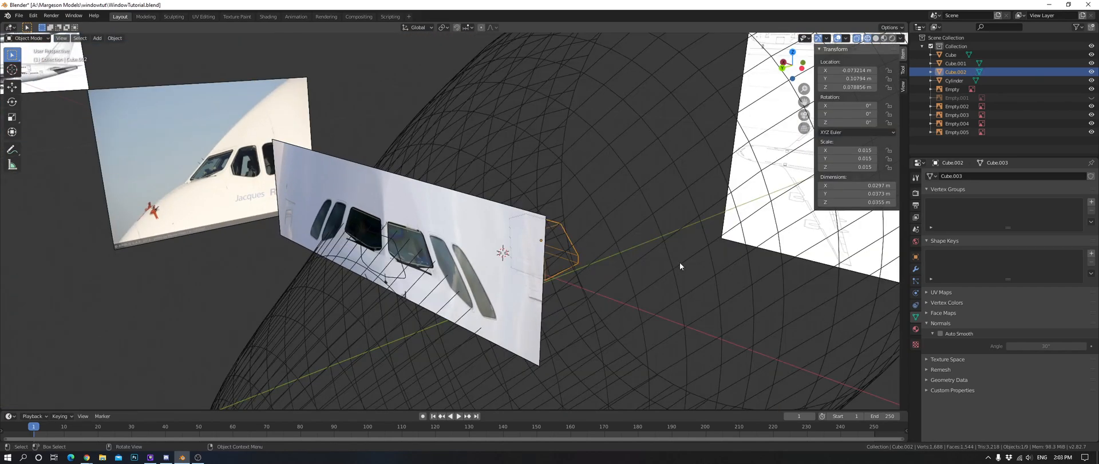
{"action": "middle_click_drag", "start_coordinate": [677, 265], "coordinate": [506, 221], "text": "shift"}
{"action": "scroll", "coordinate": [505, 221], "scroll_direction": "up", "scroll_amount": 6}
{"action": "key", "text": "Tab"}
{"action": "key", "text": "a"}
{"action": "key", "text": "alt+a"}
{"action": "key", "text": "a"}
{"action": "key", "text": "Tab"}
Move the window block along X to about -0.187 m and apply its scale.
{"action": "scroll", "coordinate": [414, 190], "scroll_direction": "down", "scroll_amount": 5}
{"action": "key", "text": "g"}
{"action": "key", "text": "x"}
{"action": "left_click", "coordinate": [570, 254]}
{"action": "key", "text": "ctrl+KP_3"}
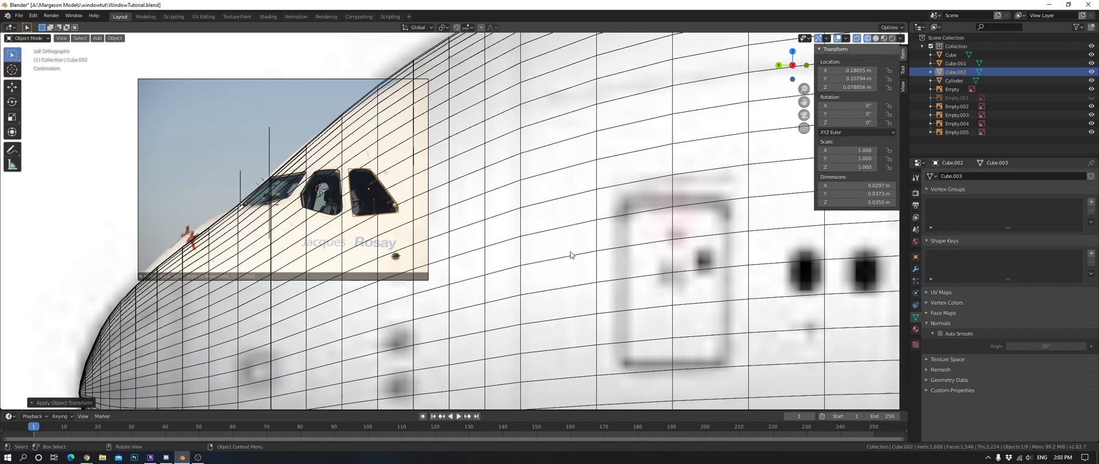
Bevel the window's upper front corner edge with 9 segments to follow the rounded frame in the side photo.
{"action": "key", "text": "KP_Decimal"}
{"action": "key", "text": "Tab"}
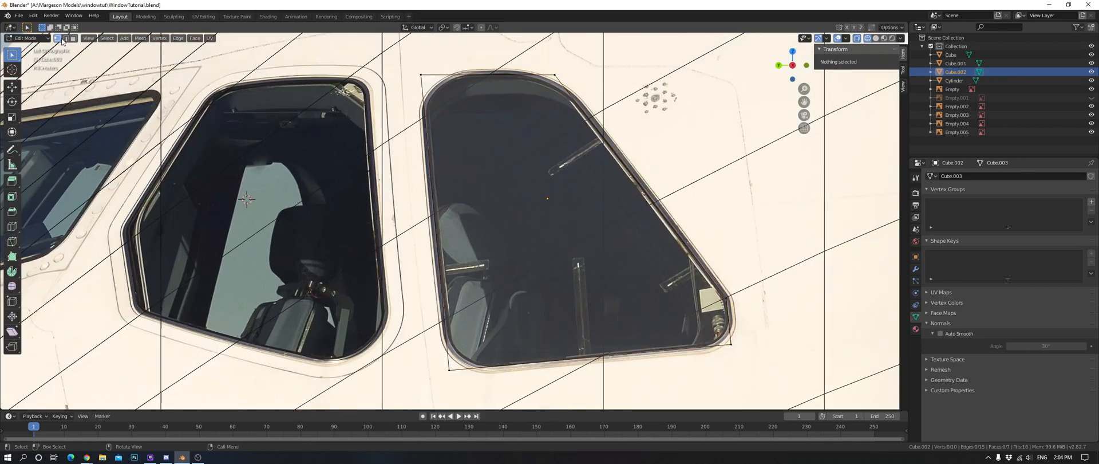
{"action": "middle_click_drag", "start_coordinate": [469, 90], "coordinate": [410, 259], "text": "shift"}
{"action": "scroll", "coordinate": [410, 260], "scroll_direction": "up", "scroll_amount": 5}
{"action": "key", "text": "b"}
{"action": "left_click_drag", "start_coordinate": [182, 211], "coordinate": [260, 326]}
{"action": "middle_click_drag", "start_coordinate": [372, 315], "coordinate": [512, 174], "text": "shift"}
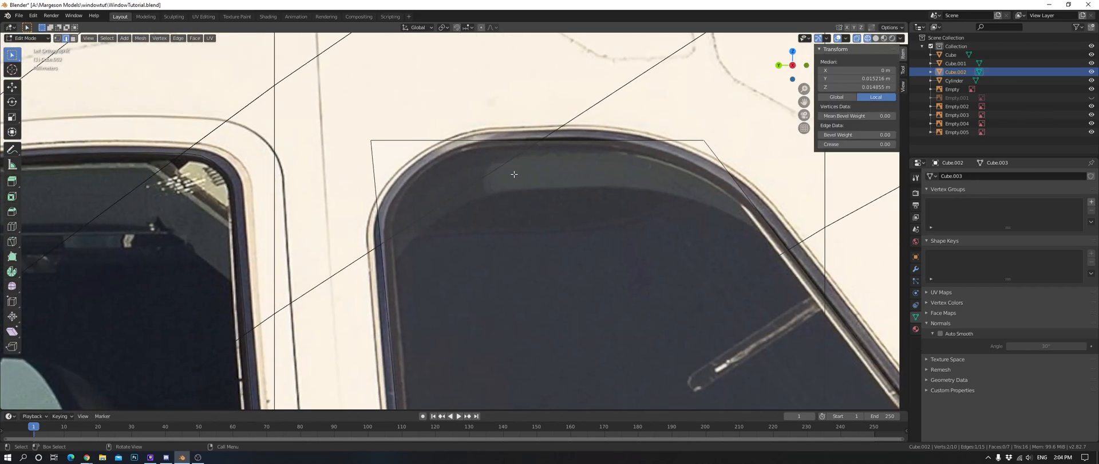
{"action": "key", "text": "ctrl+b"}
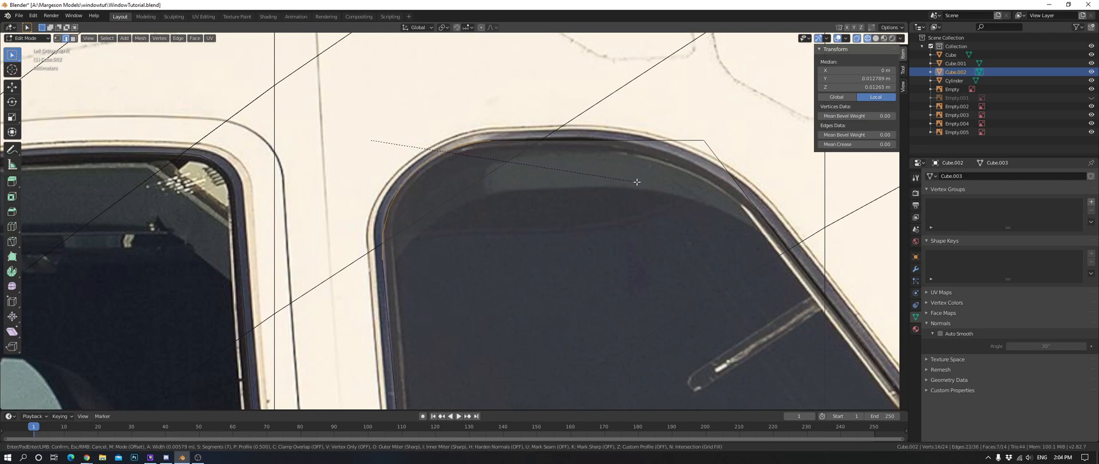
{"action": "left_click", "coordinate": [636, 181]}
Bevel the window's upper rear corner edge with 9 segments to match the curve of the frame.
{"action": "left_click", "coordinate": [688, 173]}
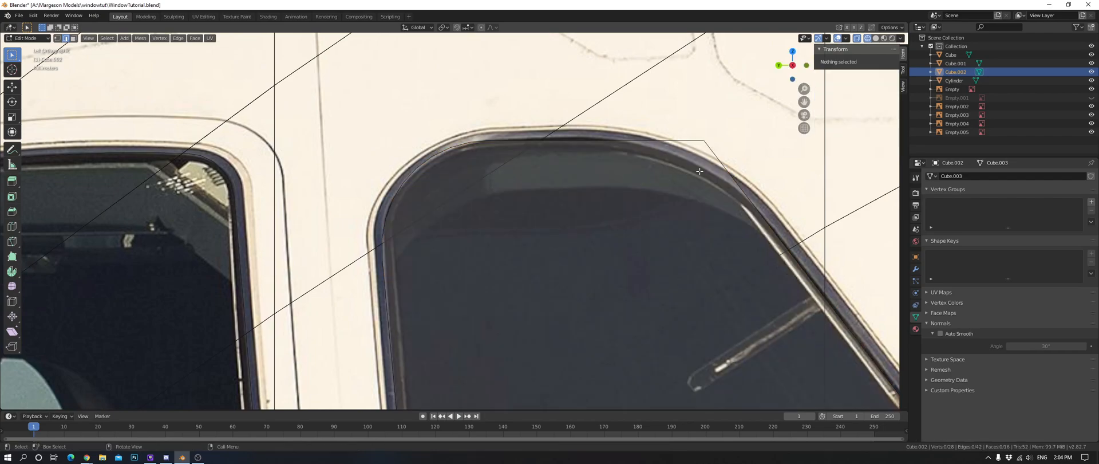
{"action": "left_click_drag", "start_coordinate": [747, 166], "coordinate": [744, 165]}
{"action": "middle_click_drag", "start_coordinate": [744, 165], "coordinate": [546, 156], "text": "shift"}
{"action": "key", "text": "ctrl+b"}
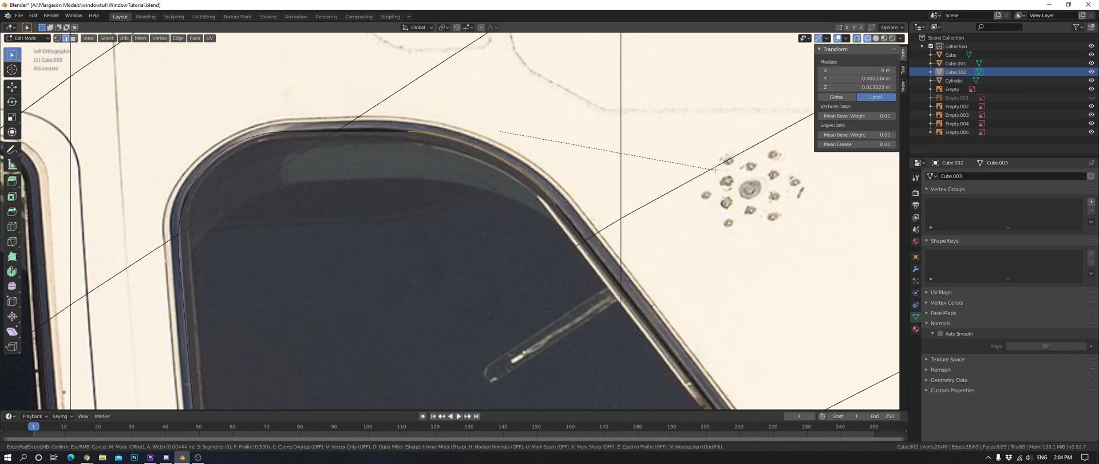
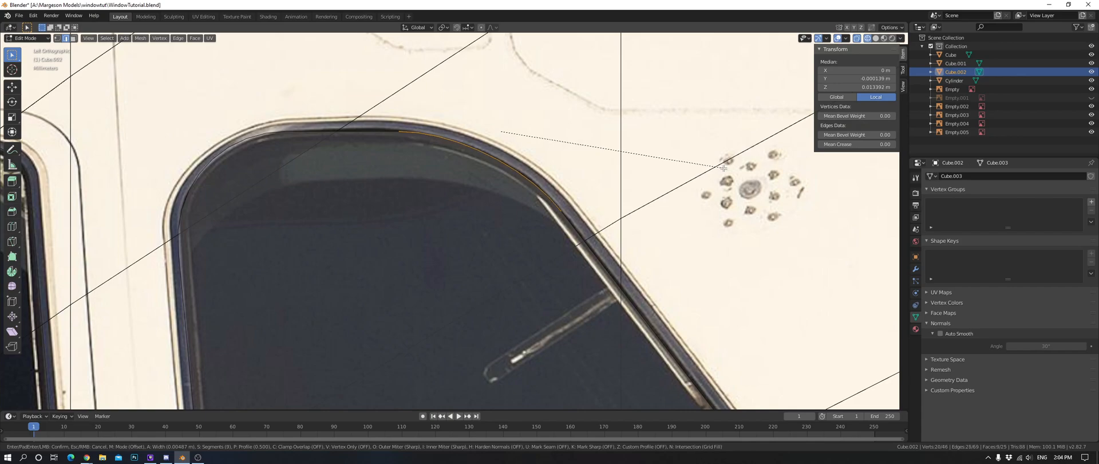
{"action": "left_click", "coordinate": [721, 168]}
Bevel the bend in the rear frame and the lower rear corner with 5 segments each to match the photo.
{"action": "scroll", "coordinate": [721, 168], "scroll_direction": "down", "scroll_amount": 5}
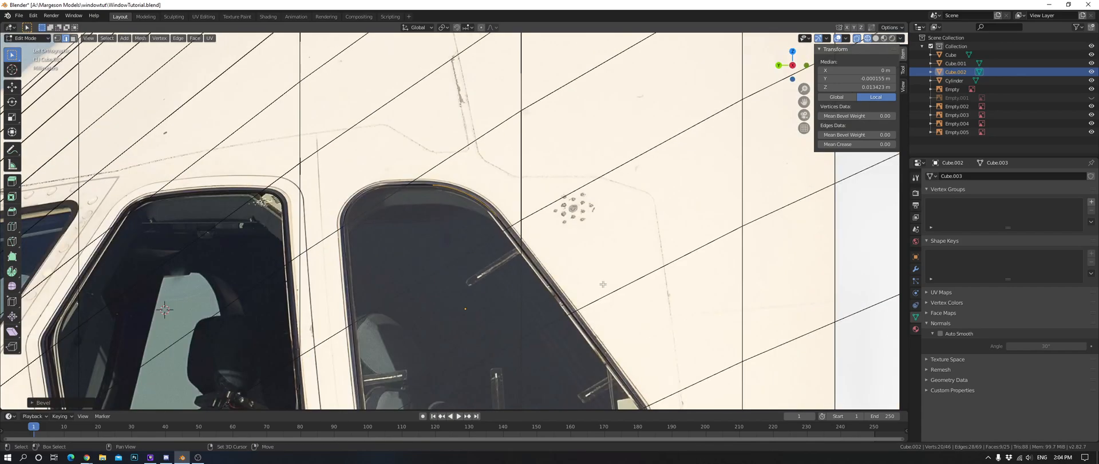
{"action": "middle_click_drag", "start_coordinate": [622, 308], "coordinate": [445, 143], "text": "shift"}
{"action": "key", "text": "a"}
{"action": "key", "text": "a"}
{"action": "key", "text": "b"}
{"action": "left_click_drag", "start_coordinate": [441, 223], "coordinate": [528, 257]}
{"action": "scroll", "coordinate": [528, 257], "scroll_direction": "up", "scroll_amount": 2}
{"action": "scroll", "coordinate": [528, 256], "scroll_direction": "up", "scroll_amount": 5}
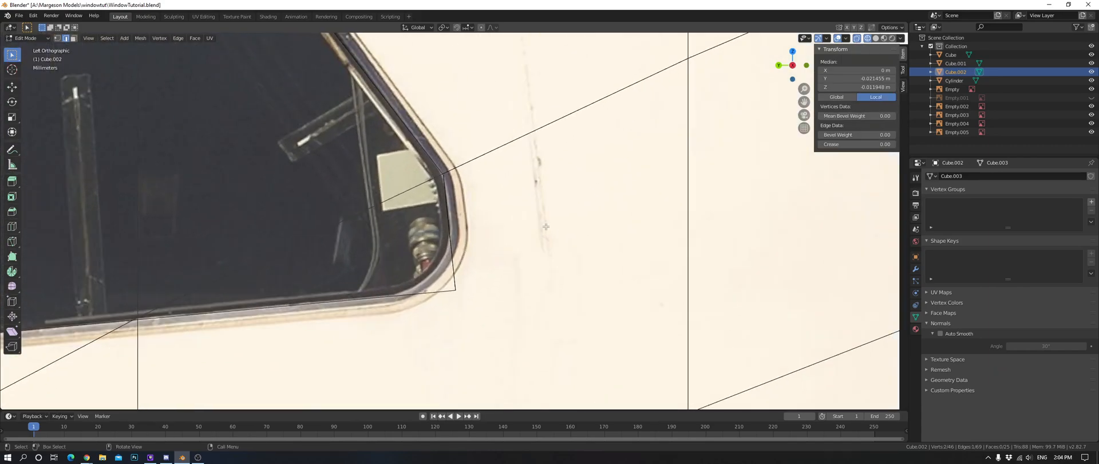
{"action": "key", "text": "ctrl+b"}
{"action": "scroll", "coordinate": [584, 209], "scroll_direction": "down", "scroll_amount": 1}
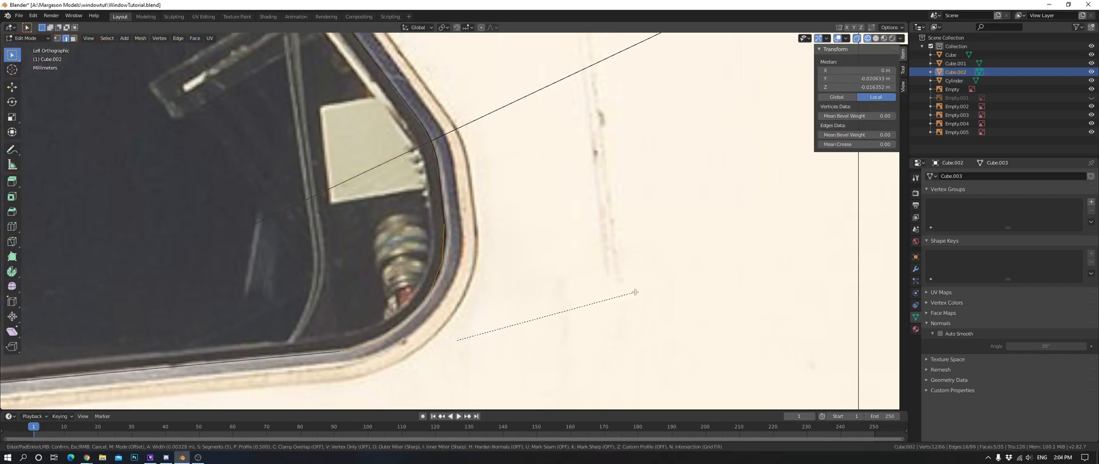
{"action": "left_click", "coordinate": [634, 292]}
{"action": "scroll", "coordinate": [633, 292], "scroll_direction": "down", "scroll_amount": 5}
Bevel the lower front corner edge with 9 segments and a width of about 0.0052 m.
{"action": "middle_click_drag", "start_coordinate": [240, 287], "coordinate": [559, 262], "text": "shift"}
{"action": "key", "text": "a"}
{"action": "key", "text": "a"}
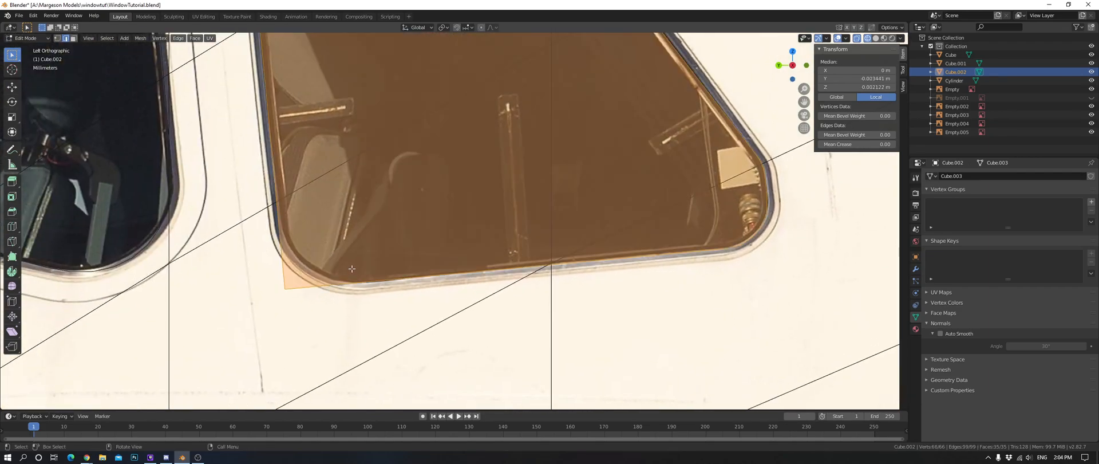
{"action": "left_click_drag", "start_coordinate": [510, 251], "coordinate": [252, 319]}
{"action": "key", "text": "ctrl+b"}
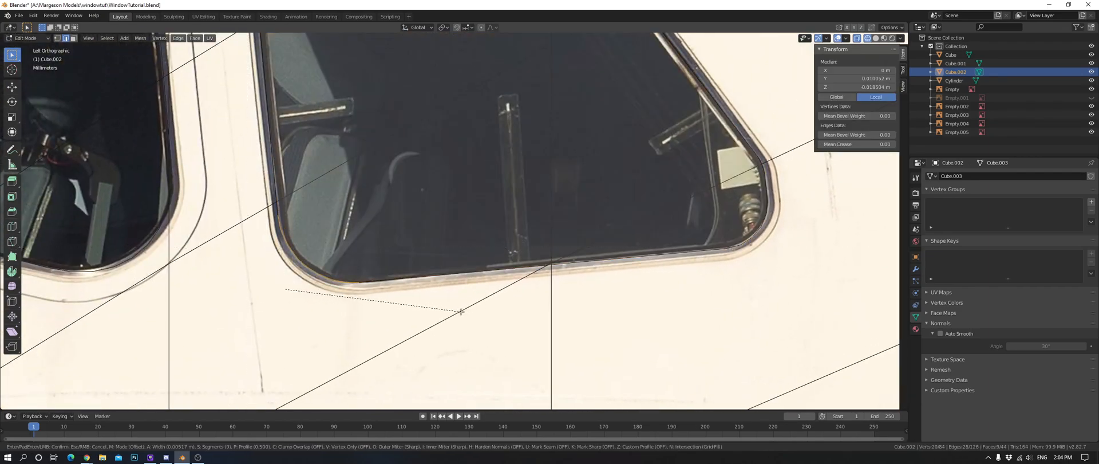
{"action": "left_click", "coordinate": [461, 312]}
{"action": "key", "text": "a"}
{"action": "key", "text": "a"}
Delete one side's vertices from the window block so only a single flat window outline remains, and return to Object Mode.
{"action": "scroll", "coordinate": [518, 89], "scroll_direction": "down", "scroll_amount": 6}
{"action": "key", "text": "shift+z"}
{"action": "middle_click_drag", "start_coordinate": [280, 144], "coordinate": [504, 260]}
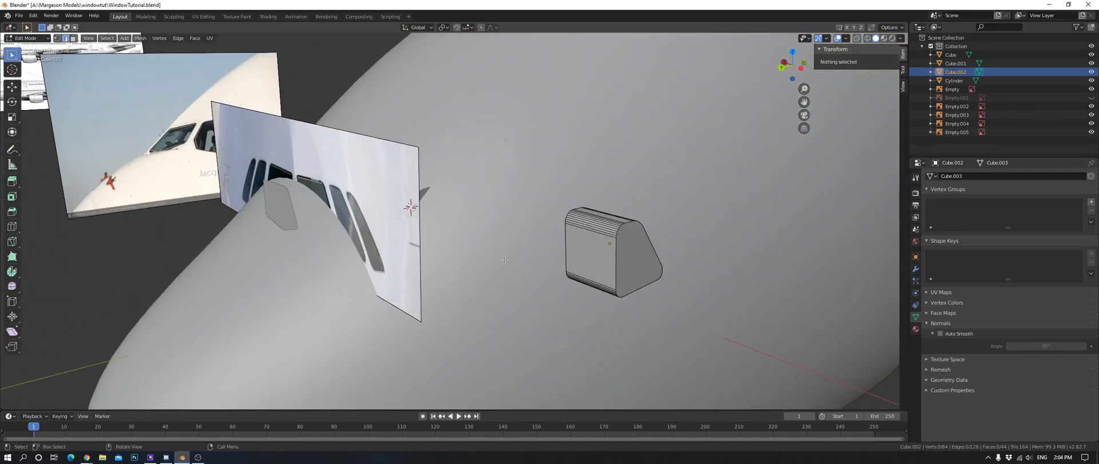
{"action": "left_click", "coordinate": [56, 38]}
{"action": "left_click", "coordinate": [574, 242], "text": "alt"}
{"action": "key", "text": "x"}
{"action": "left_click", "coordinate": [658, 245]}
{"action": "key", "text": "Tab"}
Move the flat rear window along X to about -0.074 m, closer to the nose's centre.
{"action": "scroll", "coordinate": [630, 262], "scroll_direction": "down", "scroll_amount": 5}
{"action": "scroll", "coordinate": [515, 240], "scroll_direction": "up", "scroll_amount": 5}
{"action": "mouse_move", "coordinate": [515, 240]}
{"action": "middle_mouse_down"}
{"action": "mouse_move", "coordinate": [452, 224]}
{"action": "mouse_move", "coordinate": [574, 231]}
{"action": "mouse_move", "coordinate": [625, 277]}
{"action": "middle_mouse_up"}
{"action": "key", "text": "shift+z"}
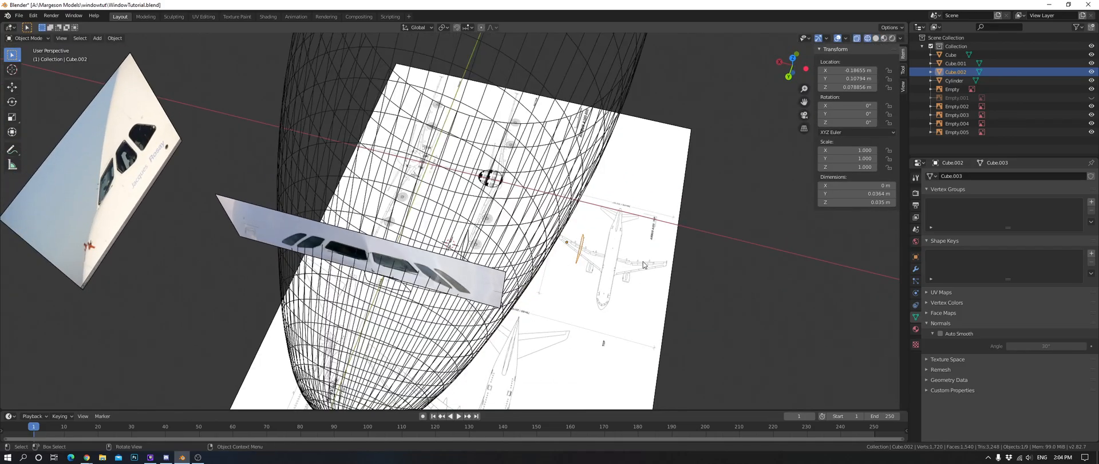
{"action": "key", "text": "g"}
{"action": "key", "text": "x"}
{"action": "left_click", "coordinate": [593, 243]}
{"action": "middle_click_drag", "start_coordinate": [628, 253], "coordinate": [536, 280]}
Add the neighbouring side window to the selection and move both windows outside the nose surface.
{"action": "scroll", "coordinate": [552, 228], "scroll_direction": "up", "scroll_amount": 5}
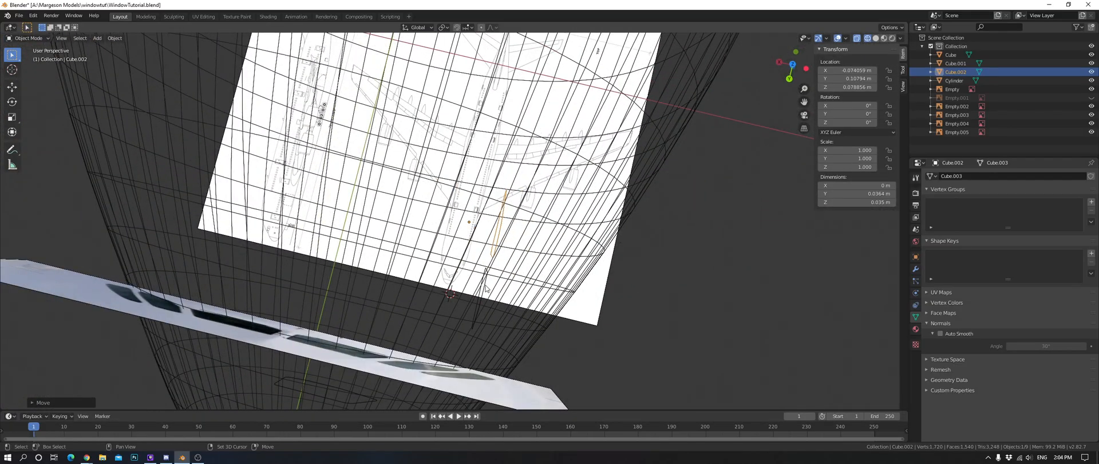
{"action": "left_click", "coordinate": [476, 310], "text": "shift"}
{"action": "key", "text": "g"}
{"action": "left_click", "coordinate": [678, 329]}
{"action": "middle_click_drag", "start_coordinate": [677, 328], "coordinate": [336, 234]}
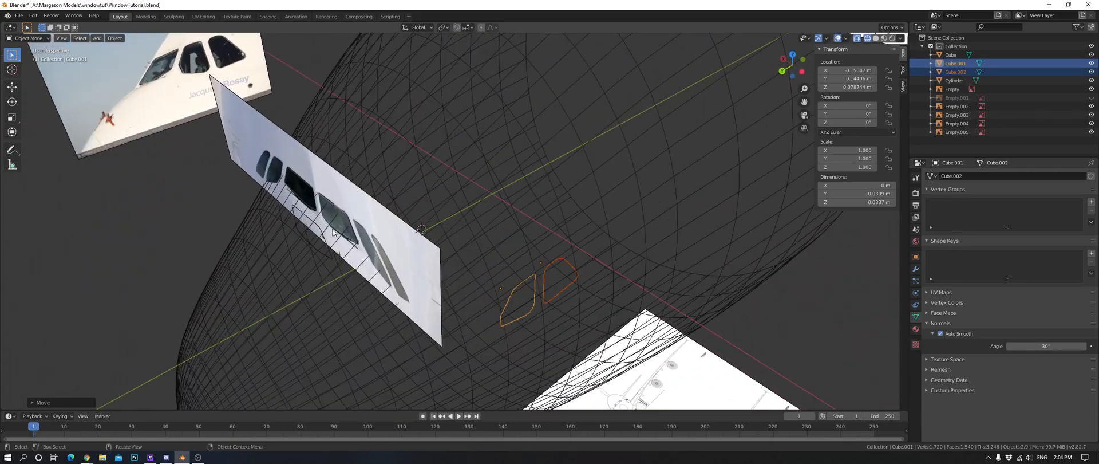
In the top view, move both side windows along X over the plan drawing's window outlines, placing the active one at about -0.088 m.
{"action": "key", "text": "ctrl+KP_1"}
{"action": "scroll", "coordinate": [469, 233], "scroll_direction": "up", "scroll_amount": 6}
{"action": "key", "text": "KP_7"}
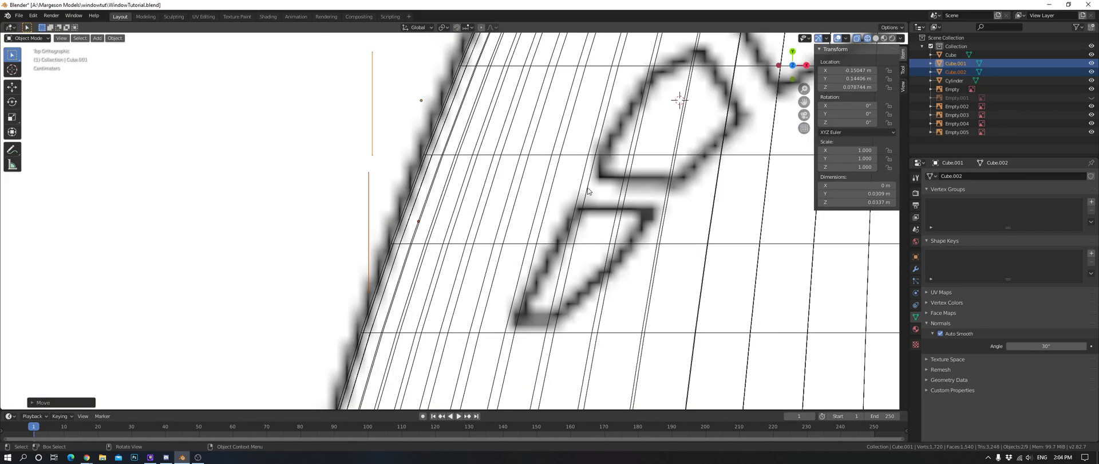
{"action": "key", "text": "g"}
{"action": "key", "text": "x"}
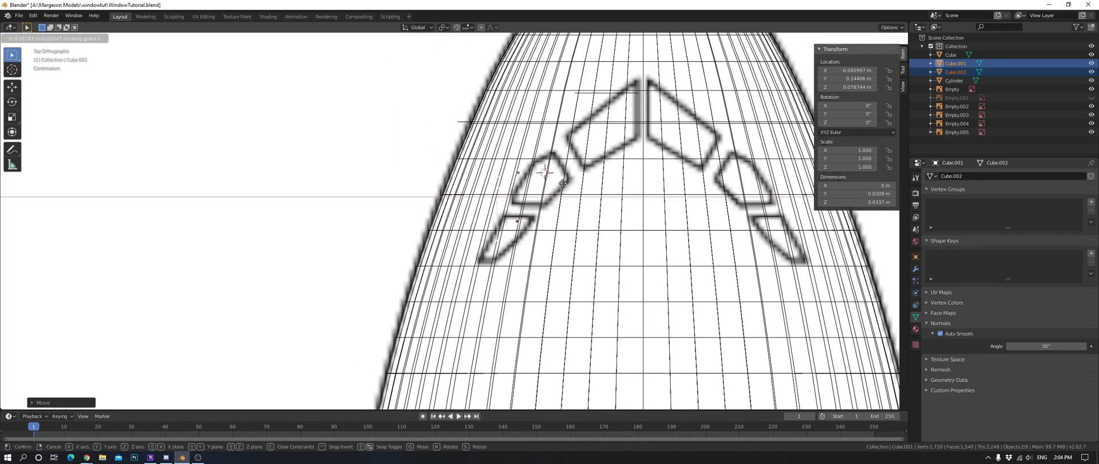
{"action": "left_click", "coordinate": [563, 183]}
{"action": "scroll", "coordinate": [613, 215], "scroll_direction": "up", "scroll_amount": 3}
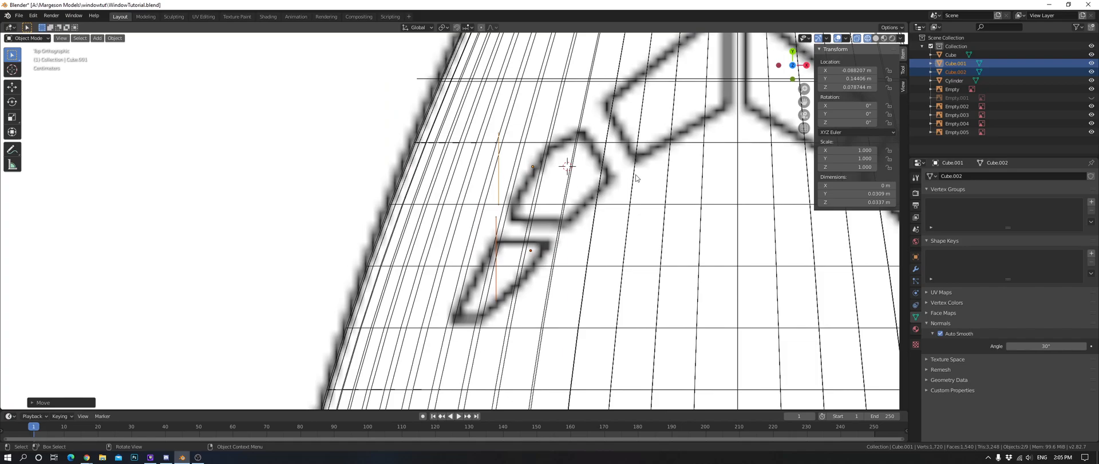
{"action": "key", "text": "r"}
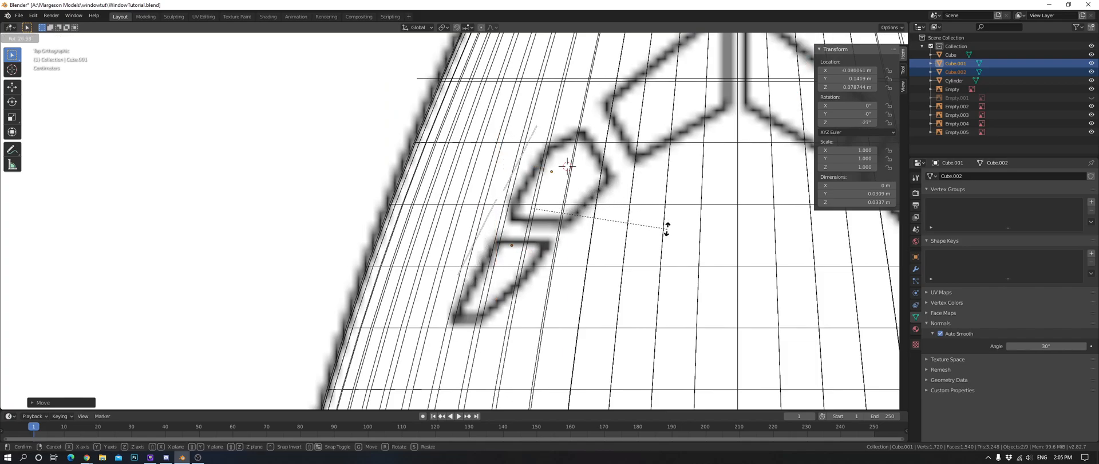
{"action": "right_click", "coordinate": [666, 229]}
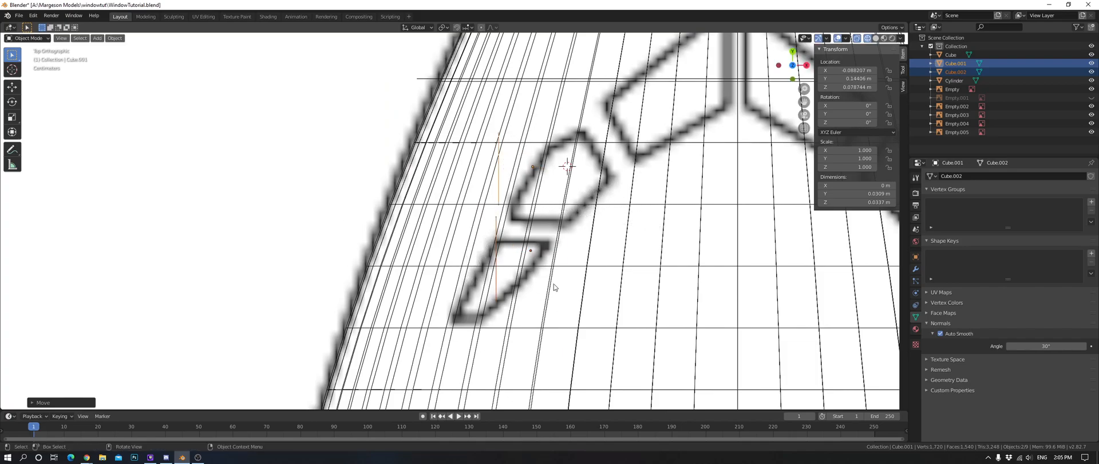
{"action": "key", "text": "ctrl+KP_3"}
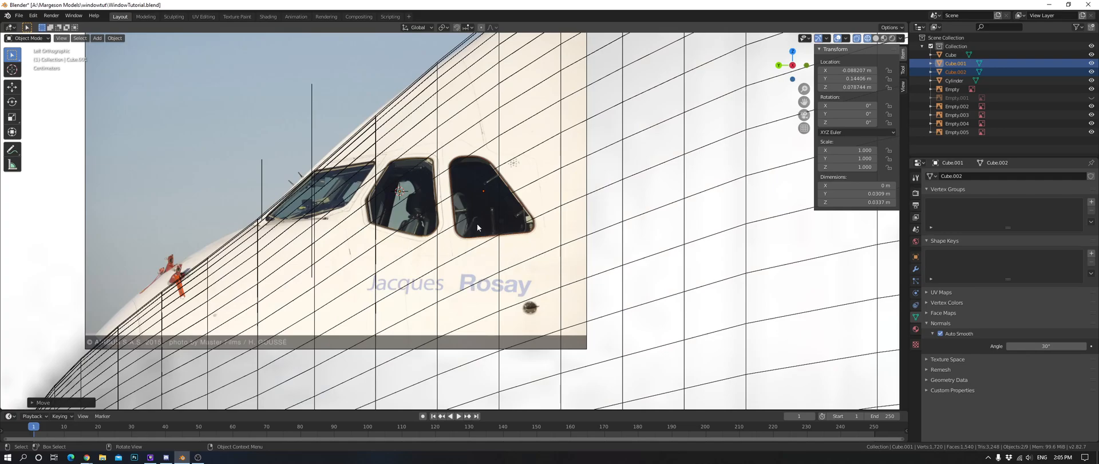
{"action": "scroll", "coordinate": [456, 177], "scroll_direction": "down", "scroll_amount": 5}
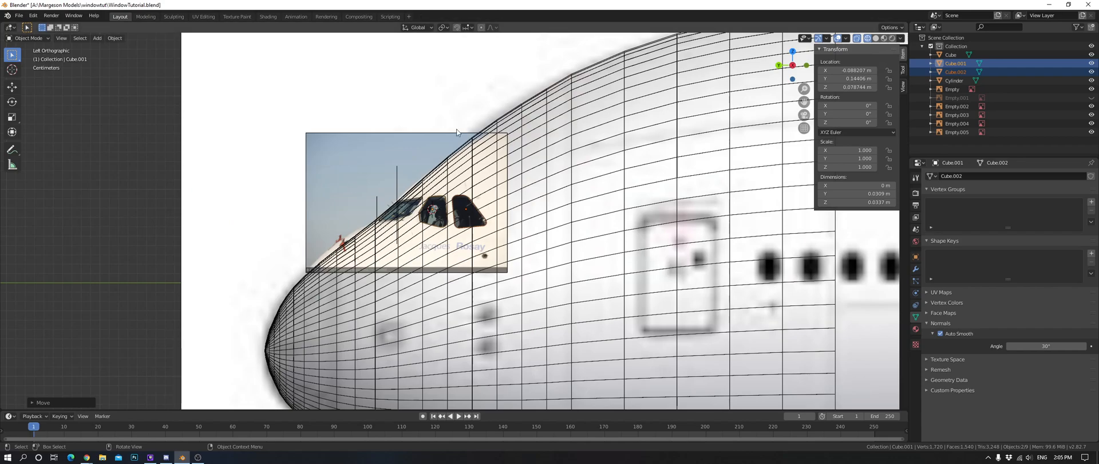
{"action": "scroll", "coordinate": [607, 254], "scroll_direction": "up", "scroll_amount": 5}
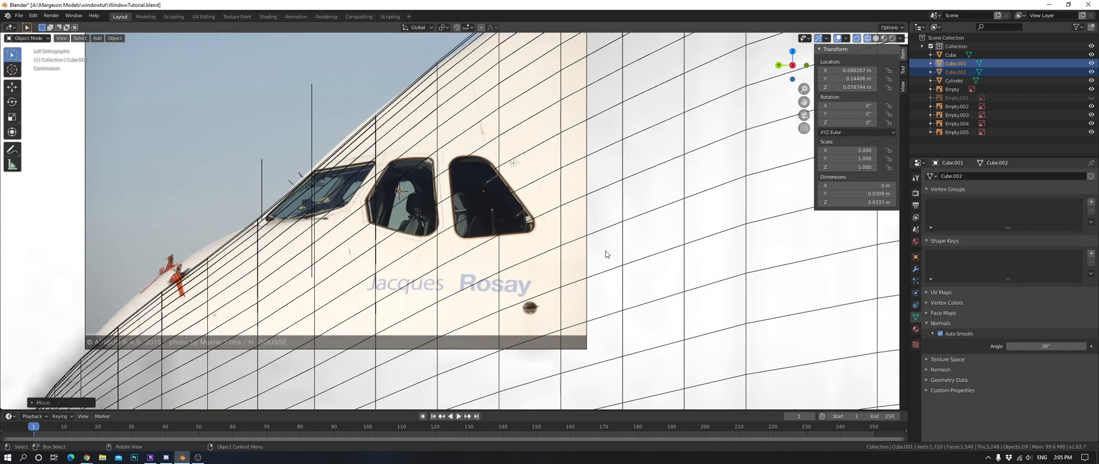
{"action": "key", "text": "s"}
{"action": "key", "text": "y"}
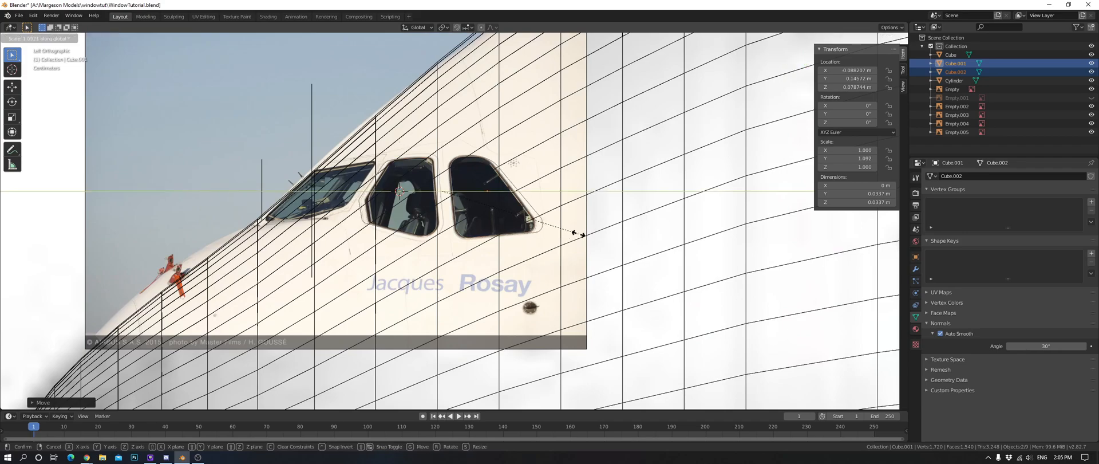
{"action": "right_click", "coordinate": [633, 238]}
{"action": "scroll", "coordinate": [657, 241], "scroll_direction": "up", "scroll_amount": 2}
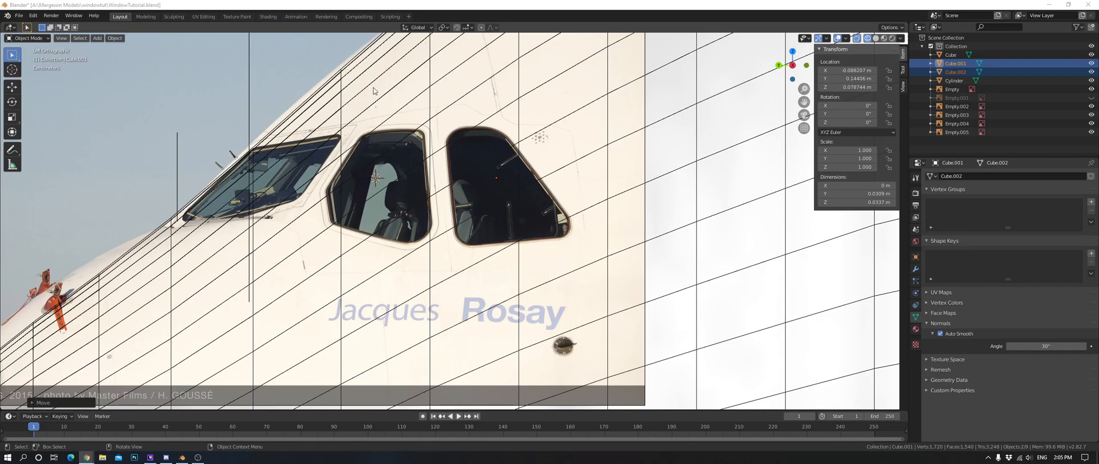
Select the head-on cockpit reference photo and move it back along Y, away from the window outlines.
{"action": "middle_click_drag", "start_coordinate": [462, 245], "coordinate": [500, 257]}
{"action": "left_click", "coordinate": [331, 214]}
{"action": "key", "text": "g"}
{"action": "right_click", "coordinate": [321, 193]}
{"action": "left_click", "coordinate": [314, 182]}
{"action": "key", "text": "g"}
{"action": "key", "text": "y"}
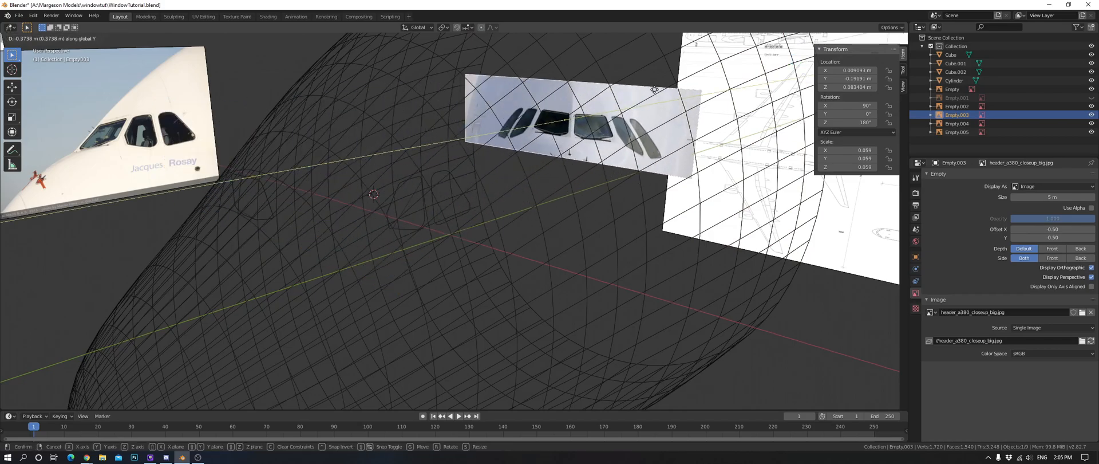
Reposition the front cockpit close-up photo along the global Y axis, and select the front windshield outline.
{"action": "left_click", "coordinate": [628, 103]}
{"action": "scroll", "coordinate": [434, 189], "scroll_direction": "down", "scroll_amount": 4}
{"action": "middle_click_drag", "start_coordinate": [231, 116], "coordinate": [257, 154]}
{"action": "middle_click_drag", "start_coordinate": [511, 192], "coordinate": [476, 148]}
{"action": "scroll", "coordinate": [458, 183], "scroll_direction": "up", "scroll_amount": 3}
{"action": "left_click", "coordinate": [459, 183]}
{"action": "middle_click_drag", "start_coordinate": [321, 209], "coordinate": [363, 228]}
{"action": "middle_click_drag", "start_coordinate": [233, 205], "coordinate": [488, 216]}
{"action": "left_click", "coordinate": [171, 193]}
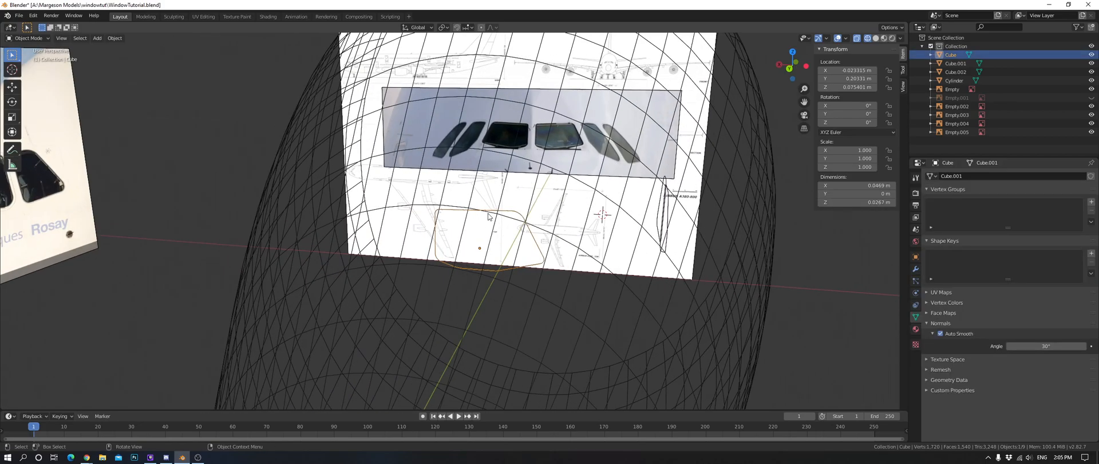
Temporarily hide the side-view cockpit photo to compare the window outlines with the blueprint, and restore the photo.
{"action": "key", "text": "KP_7"}
{"action": "key", "text": "ctrl+KP_3"}
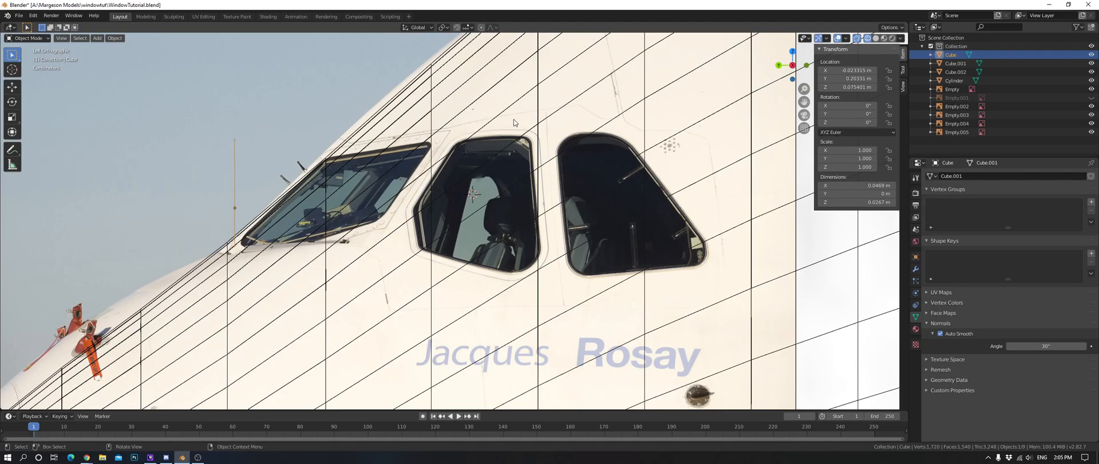
{"action": "left_click", "coordinate": [519, 113]}
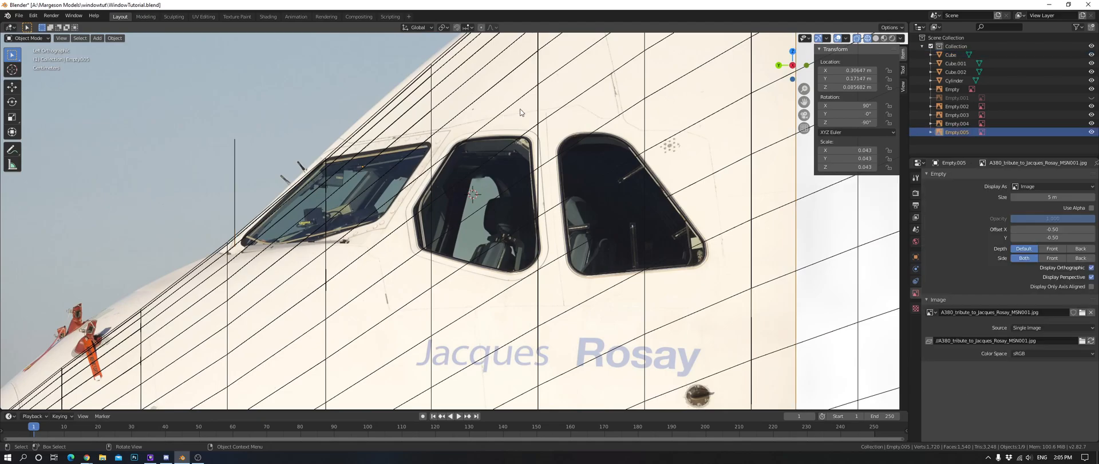
{"action": "key", "text": "h"}
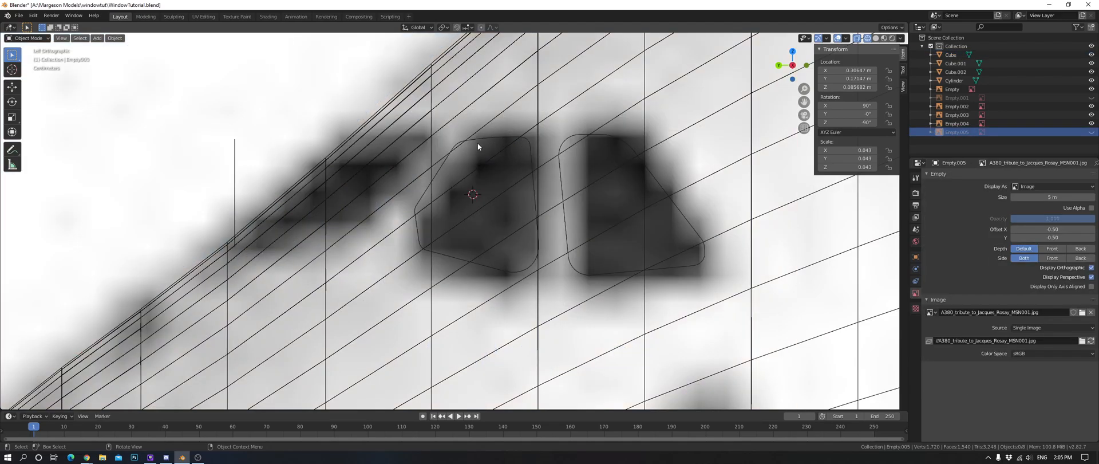
{"action": "key", "text": "alt+h"}
Open the front windshield outline for editing and compare it with the side-view reference.
{"action": "left_click", "coordinate": [234, 152]}
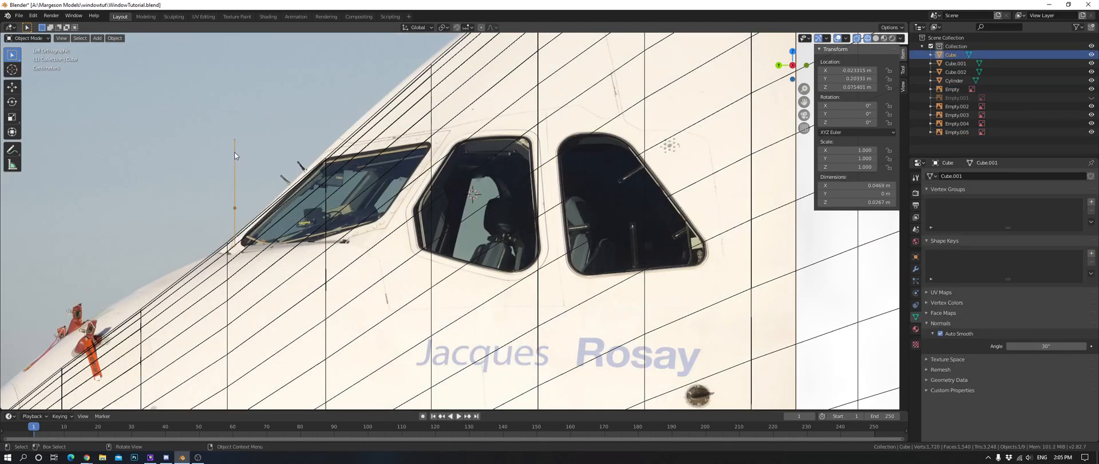
{"action": "middle_click_drag", "start_coordinate": [232, 173], "coordinate": [384, 173], "text": "shift"}
{"action": "key", "text": "Tab"}
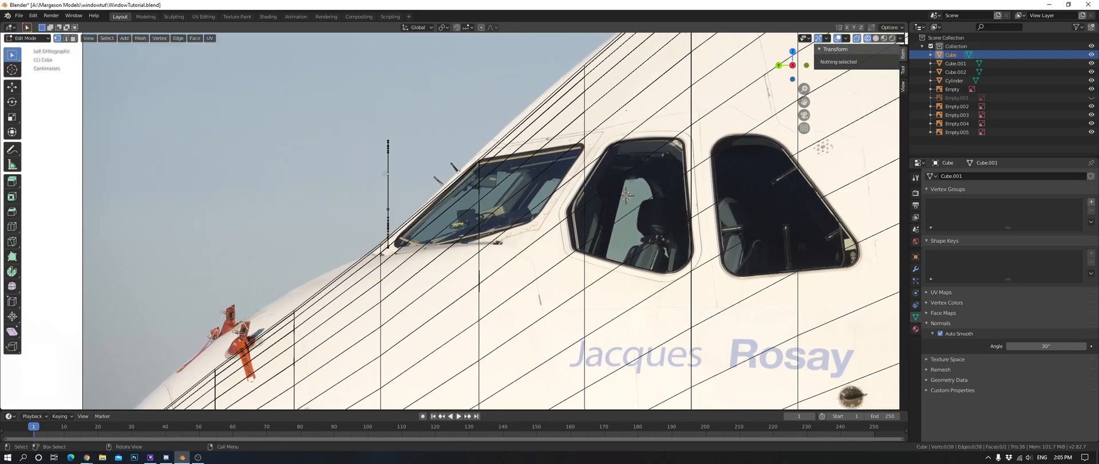
{"action": "key", "text": "KP_7"}
{"action": "scroll", "coordinate": [410, 159], "scroll_direction": "down", "scroll_amount": 4}
{"action": "key", "text": "ctrl+KP_3"}
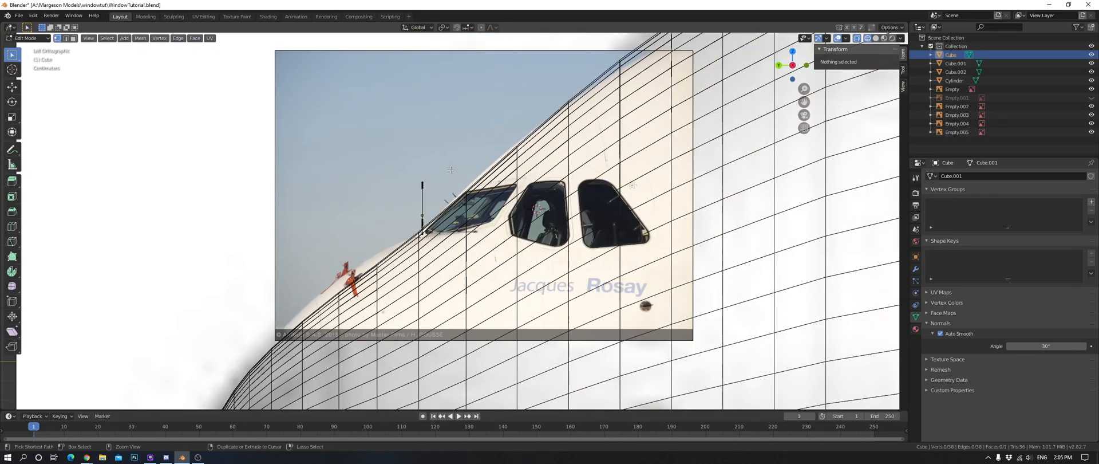
Select the windshield outline's upper inner corner vertices and try to move them about 0.032 m in negative Y.
{"action": "key", "text": "ctrl+KP_1"}
{"action": "scroll", "coordinate": [507, 158], "scroll_direction": "up", "scroll_amount": 5}
{"action": "key", "text": "a"}
{"action": "key", "text": "alt+a"}
{"action": "left_click_drag", "start_coordinate": [507, 158], "coordinate": [473, 127]}
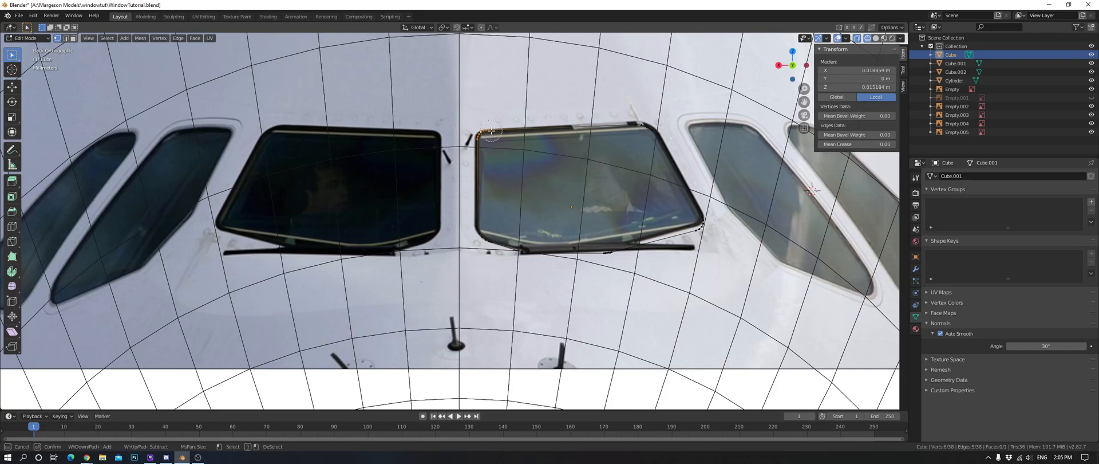
{"action": "key", "text": "KP_7"}
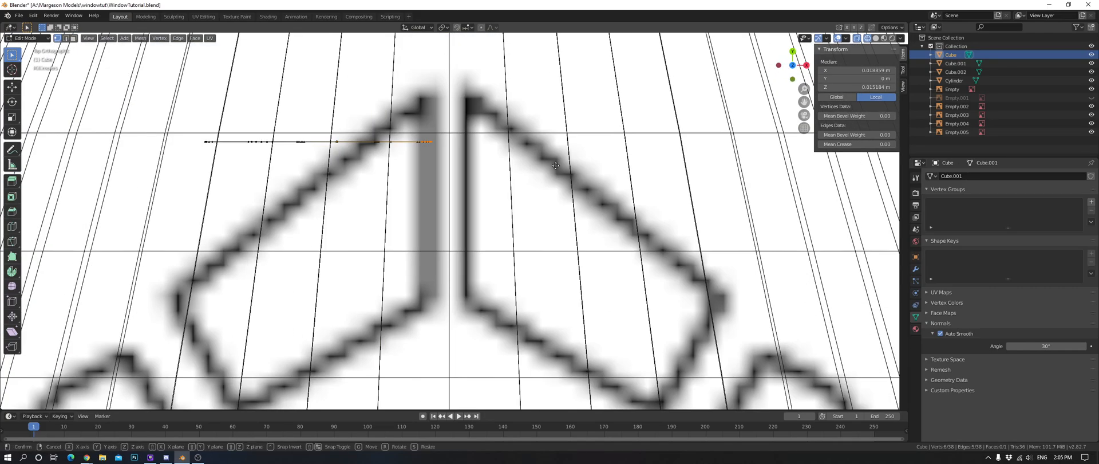
{"action": "key", "text": "g"}
{"action": "key", "text": "y"}
{"action": "left_click", "coordinate": [552, 316]}
Try to place the upper inner corner about 0.024 m along negative Y against the side photo, and leave Edit Mode.
{"action": "key", "text": "ctrl+KP_3"}
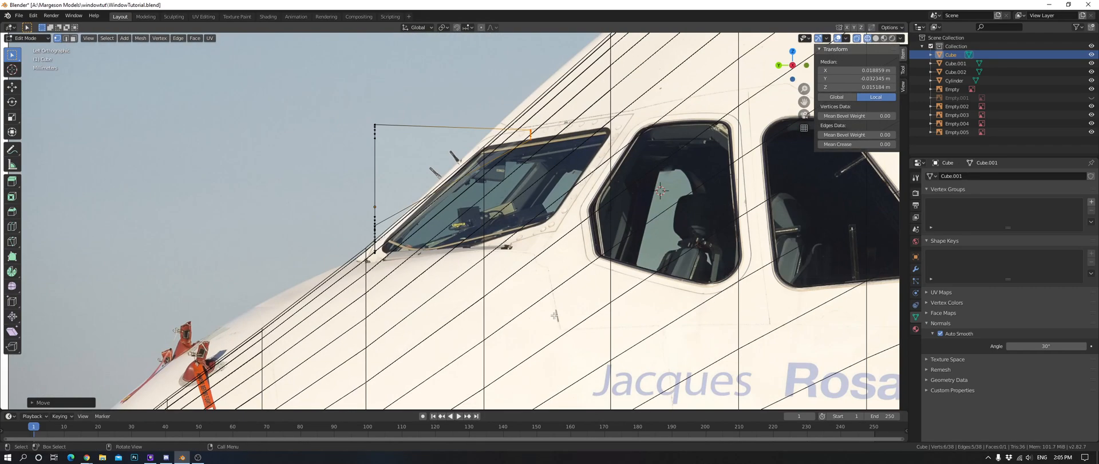
{"action": "key", "text": "g"}
{"action": "key", "text": "y"}
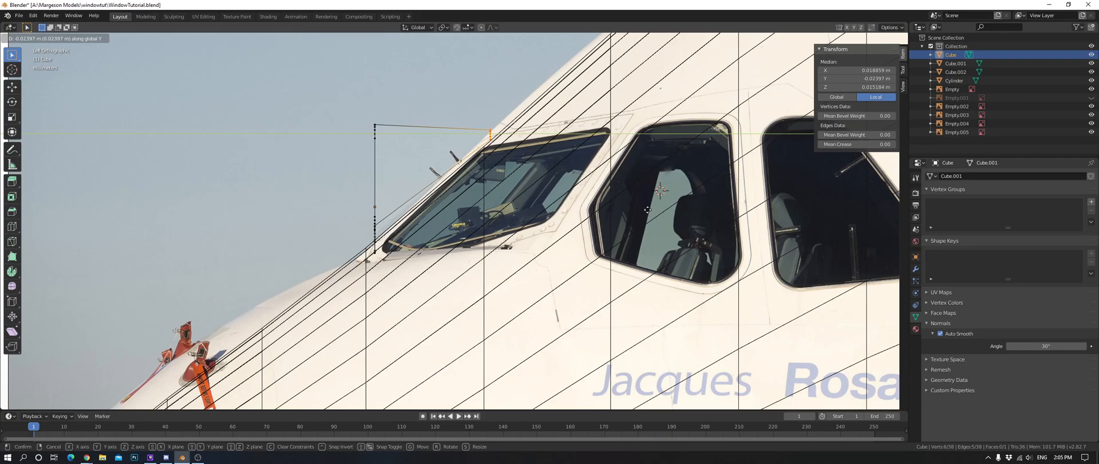
{"action": "left_click", "coordinate": [648, 209]}
{"action": "key", "text": "ctrl+KP_1"}
{"action": "key", "text": "Tab"}
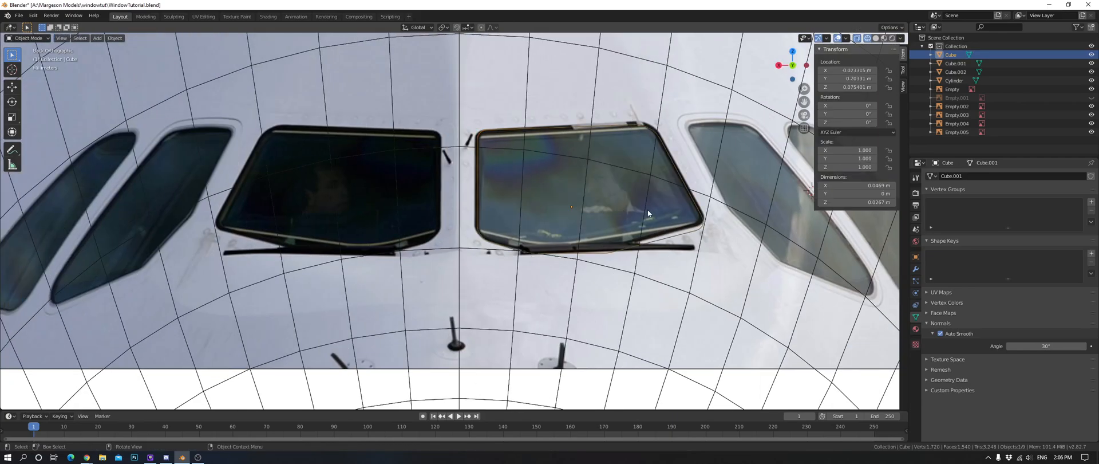
Try to move the rearmost side-window outline along X toward its window in the front photo.
{"action": "middle_click_drag", "start_coordinate": [611, 235], "coordinate": [437, 230], "text": "shift"}
{"action": "left_click", "coordinate": [577, 171]}
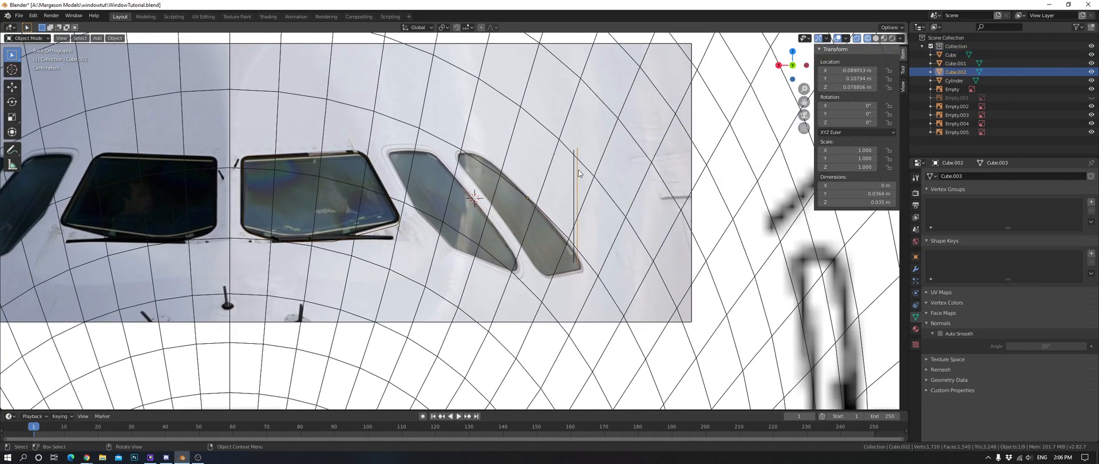
{"action": "key", "text": "g"}
{"action": "key", "text": "x"}
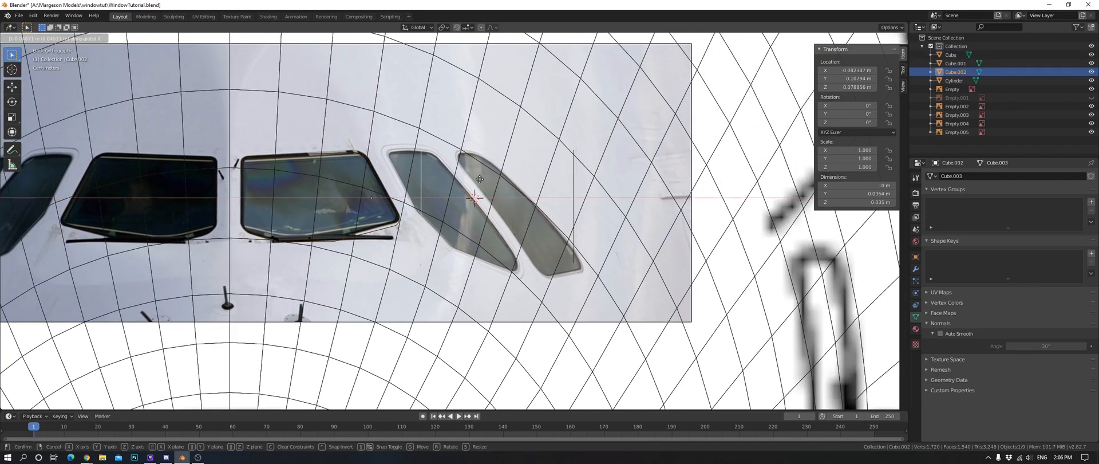
{"action": "left_click", "coordinate": [574, 193]}
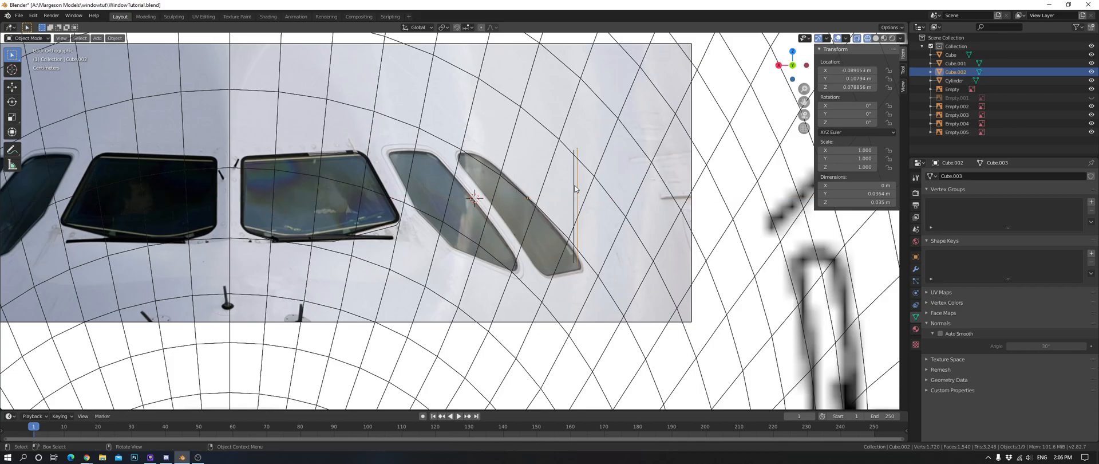
Select the forward side-window outline and try to move it along X over the front photo.
{"action": "left_click", "coordinate": [573, 174]}
{"action": "left_click", "coordinate": [572, 178]}
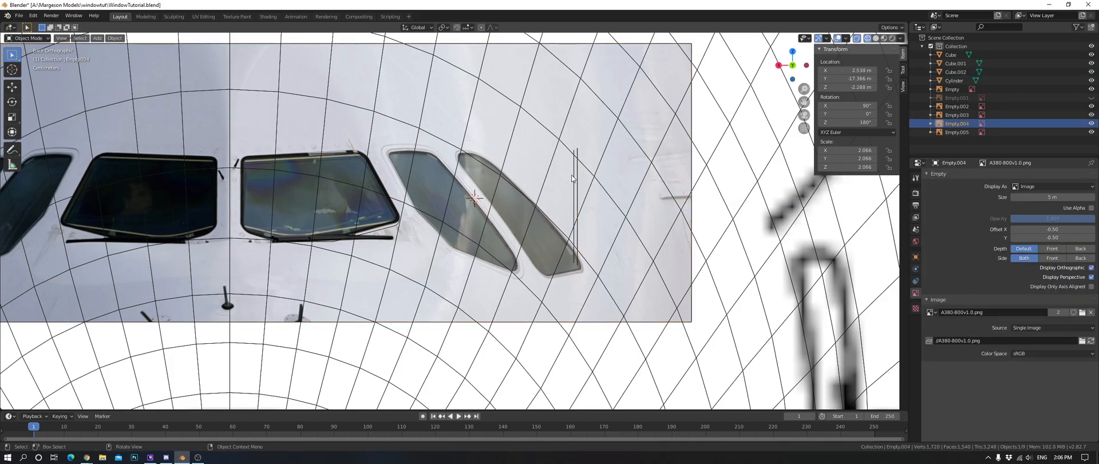
{"action": "left_click", "coordinate": [574, 175]}
{"action": "scroll", "coordinate": [575, 175], "scroll_direction": "down", "scroll_amount": 5}
{"action": "middle_click_drag", "start_coordinate": [574, 175], "coordinate": [561, 204]}
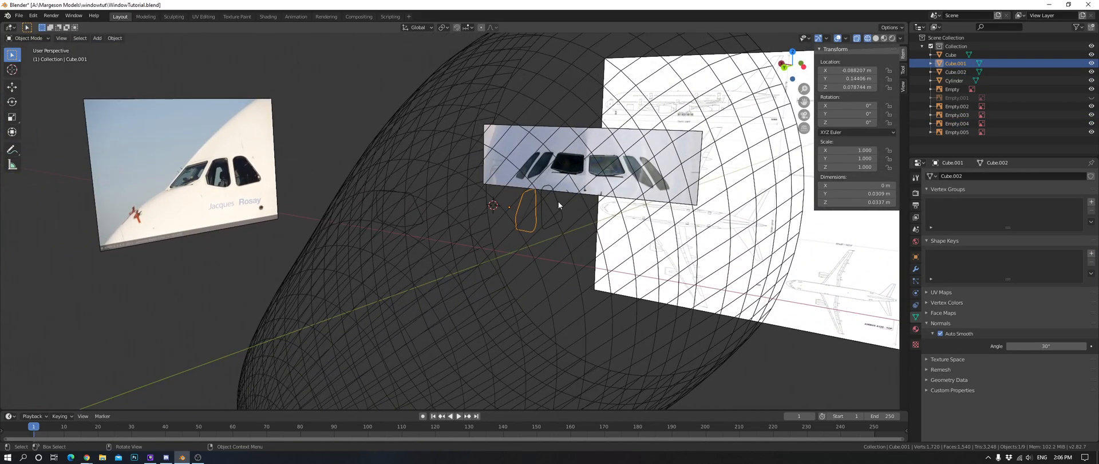
{"action": "key", "text": "ctrl+KP_1"}
{"action": "scroll", "coordinate": [554, 199], "scroll_direction": "up", "scroll_amount": 6}
{"action": "key", "text": "g"}
{"action": "key", "text": "x"}
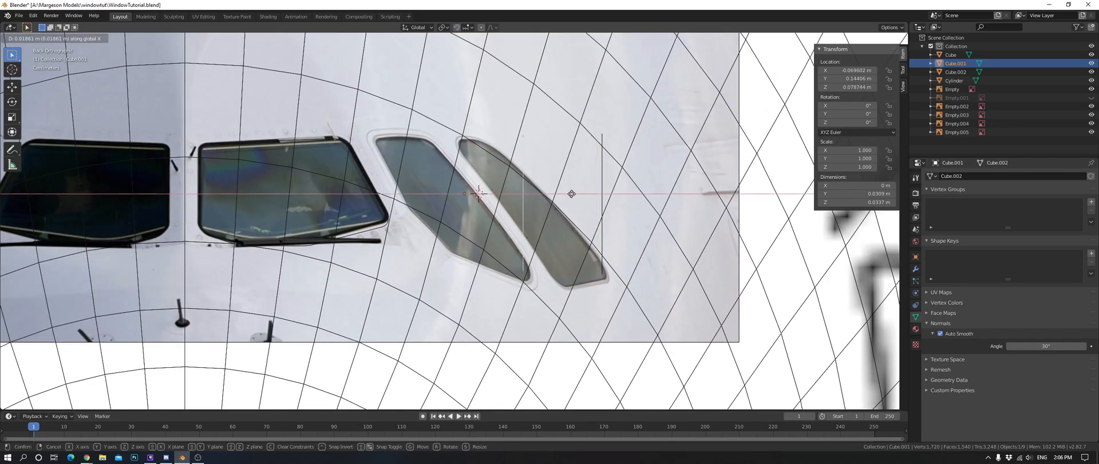
{"action": "key", "text": "Escape"}
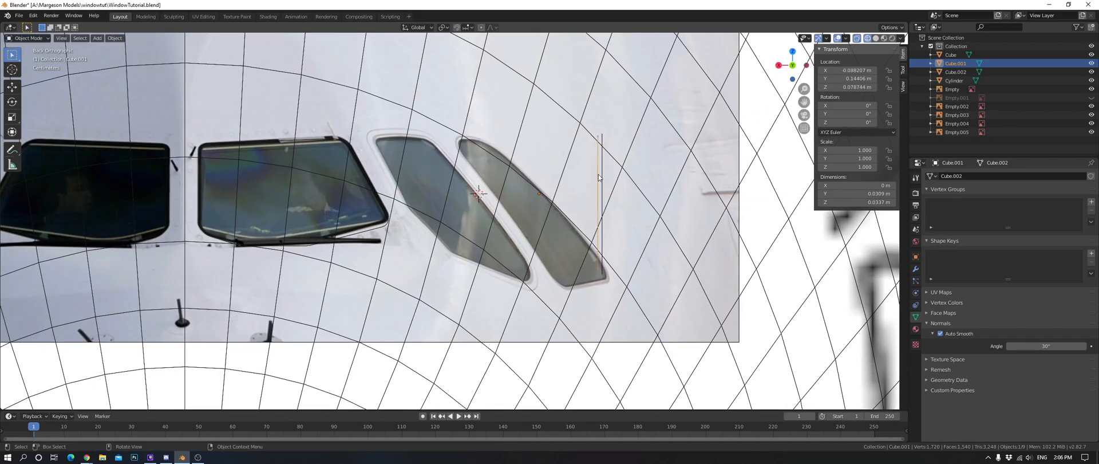
Scale both side-window outlines together to about 1.075 and check their fit in the side and back views.
{"action": "scroll", "coordinate": [601, 162], "scroll_direction": "down", "scroll_amount": 5}
{"action": "middle_click_drag", "start_coordinate": [636, 180], "coordinate": [582, 218]}
{"action": "left_click", "coordinate": [583, 218], "text": "shift"}
{"action": "key", "text": "ctrl+KP_1"}
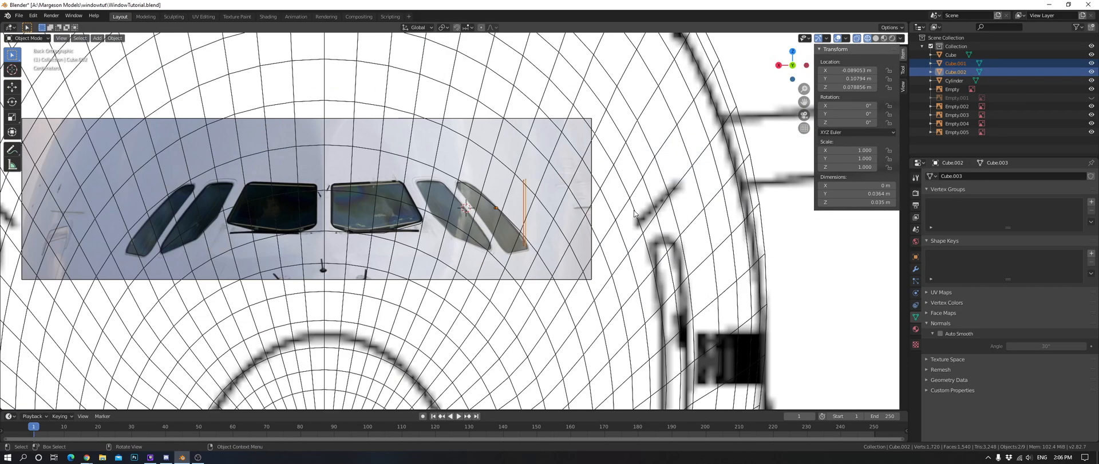
{"action": "scroll", "coordinate": [633, 211], "scroll_direction": "up", "scroll_amount": 6}
{"action": "key", "text": "s"}
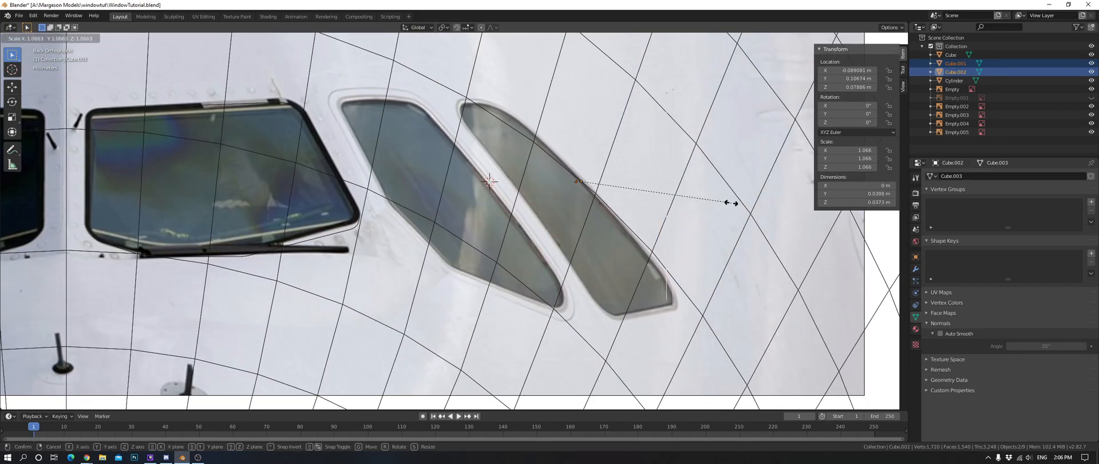
{"action": "left_click", "coordinate": [732, 202]}
{"action": "key", "text": "ctrl+KP_3"}
{"action": "scroll", "coordinate": [623, 234], "scroll_direction": "up", "scroll_amount": 3}
{"action": "key", "text": "ctrl+KP_1"}
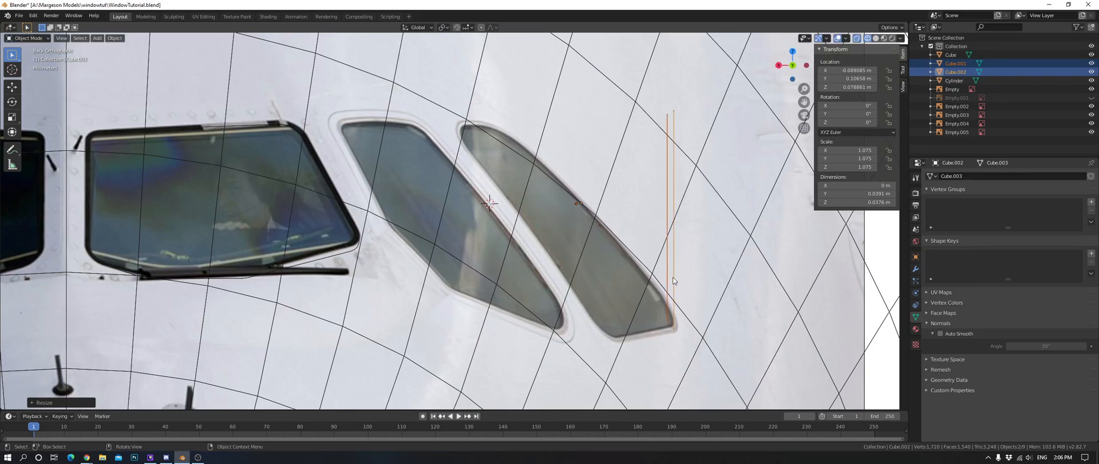
Move the rearmost side-window outline's top vertices to the window's upper corner in the front photo, and rotate them to match its slant.
{"action": "left_click", "coordinate": [675, 118]}
{"action": "key", "text": "Tab"}
{"action": "left_click_drag", "start_coordinate": [650, 93], "coordinate": [732, 186]}
{"action": "scroll", "coordinate": [696, 221], "scroll_direction": "down", "scroll_amount": 3}
{"action": "middle_click_drag", "start_coordinate": [696, 222], "coordinate": [624, 223]}
{"action": "key", "text": "ctrl+KP_1"}
{"action": "scroll", "coordinate": [663, 208], "scroll_direction": "up", "scroll_amount": 4}
{"action": "key", "text": "g"}
{"action": "left_click", "coordinate": [511, 205]}
{"action": "key", "text": "r"}
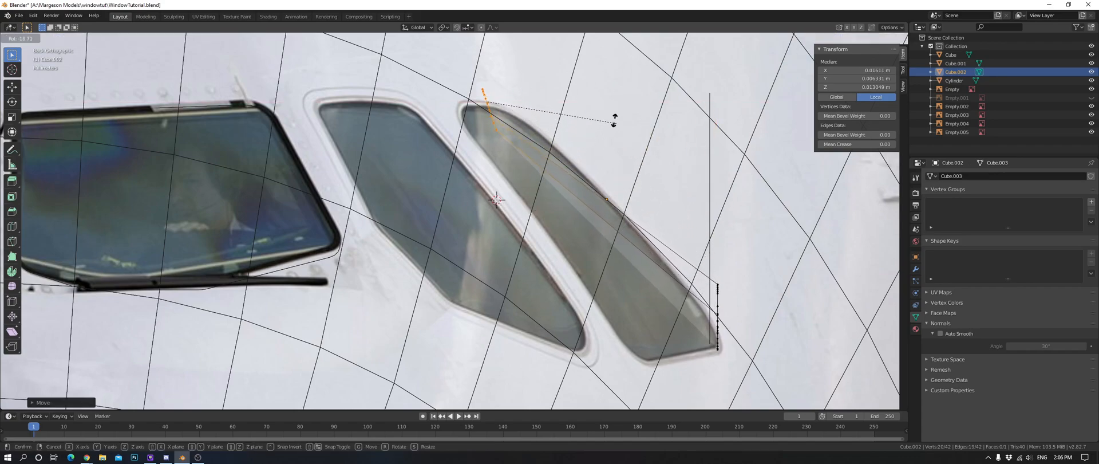
{"action": "left_click", "coordinate": [580, 82]}
{"action": "key", "text": "a"}
{"action": "key", "text": "a"}
{"action": "left_click_drag", "start_coordinate": [707, 267], "coordinate": [764, 362]}
{"action": "scroll", "coordinate": [794, 325], "scroll_direction": "down", "scroll_amount": 2}
{"action": "middle_click_drag", "start_coordinate": [794, 325], "coordinate": [621, 321]}
{"action": "key", "text": "ctrl+KP_1"}
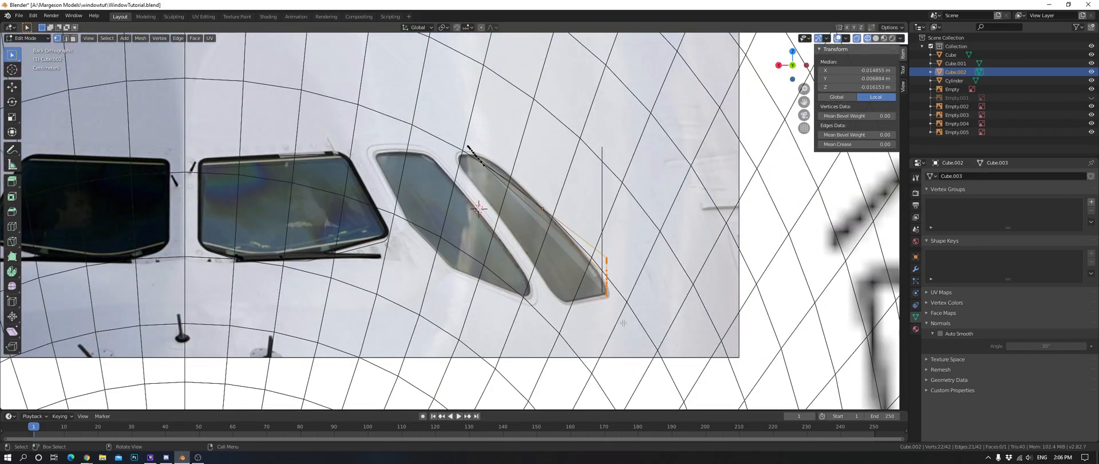
{"action": "scroll", "coordinate": [771, 287], "scroll_direction": "up", "scroll_amount": 5}
{"action": "key", "text": "g"}
{"action": "key", "text": "Escape"}
Move the rearmost outline's lower forward corner vertices along X to a median X of about -0.0056 m.
{"action": "scroll", "coordinate": [772, 286], "scroll_direction": "down", "scroll_amount": 3}
{"action": "middle_click_drag", "start_coordinate": [768, 287], "coordinate": [606, 305]}
{"action": "key", "text": "a"}
{"action": "key", "text": "a"}
{"action": "left_click_drag", "start_coordinate": [514, 238], "coordinate": [590, 327]}
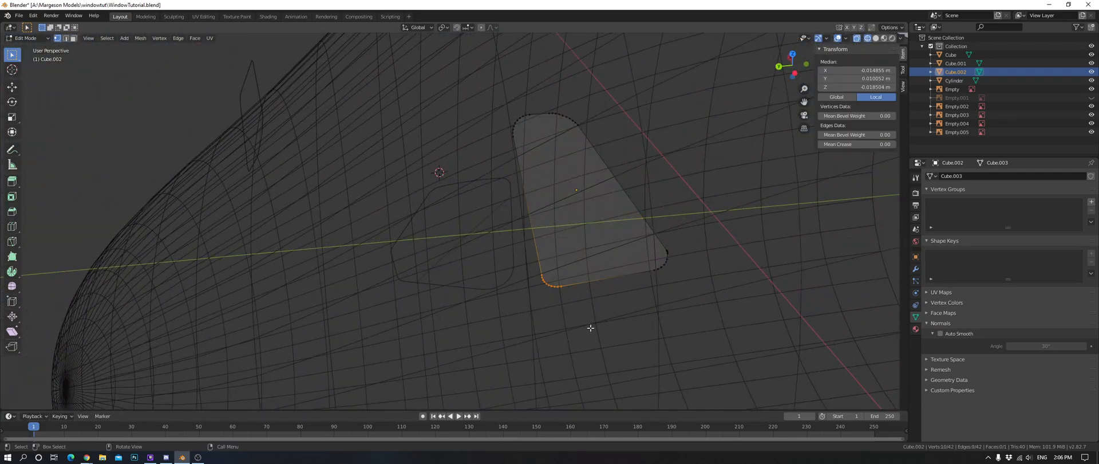
{"action": "key", "text": "ctrl+KP_1"}
{"action": "scroll", "coordinate": [591, 326], "scroll_direction": "up", "scroll_amount": 5}
{"action": "key", "text": "g"}
{"action": "key", "text": "x"}
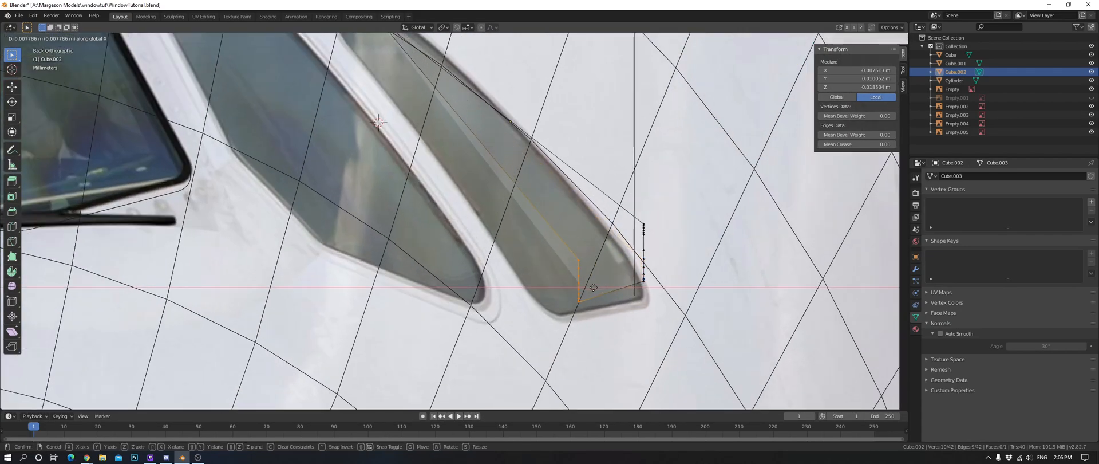
{"action": "left_click", "coordinate": [576, 293]}
Rotate the lower forward corner to follow the window edge, and shift it along X to a median of about -0.0023 m.
{"action": "scroll", "coordinate": [595, 280], "scroll_direction": "down", "scroll_amount": 4}
{"action": "scroll", "coordinate": [606, 263], "scroll_direction": "up", "scroll_amount": 3}
{"action": "scroll", "coordinate": [613, 254], "scroll_direction": "up", "scroll_amount": 1}
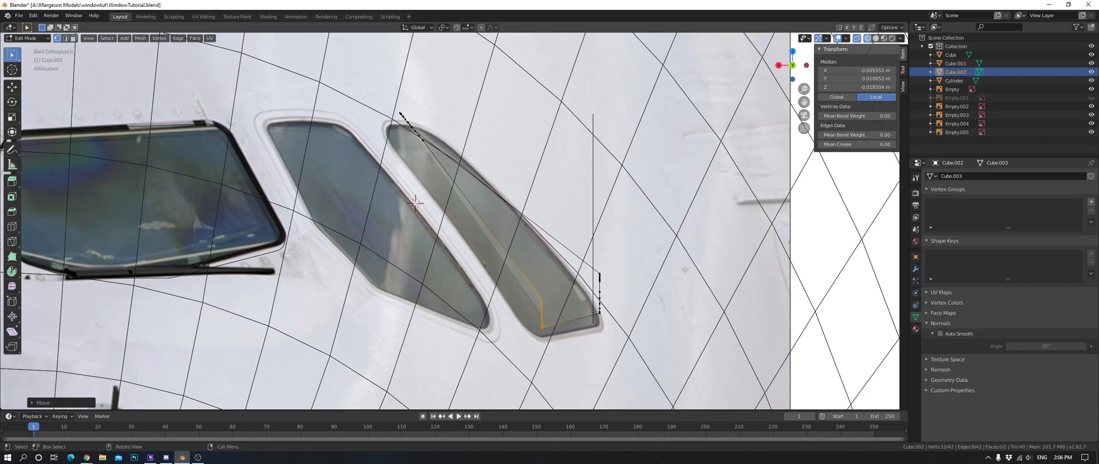
{"action": "scroll", "coordinate": [658, 240], "scroll_direction": "up", "scroll_amount": 2}
{"action": "key", "text": "r"}
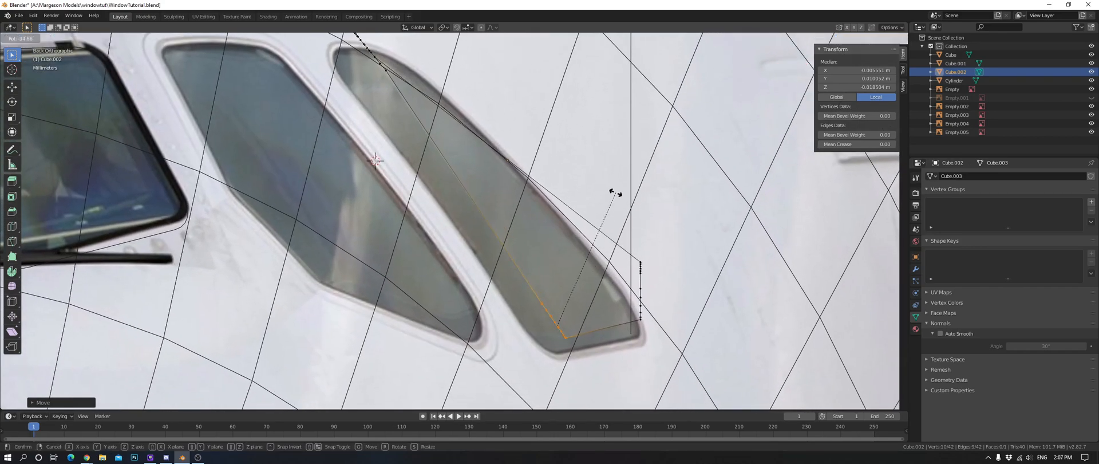
{"action": "left_click", "coordinate": [615, 194]}
{"action": "key", "text": "g"}
{"action": "key", "text": "x"}
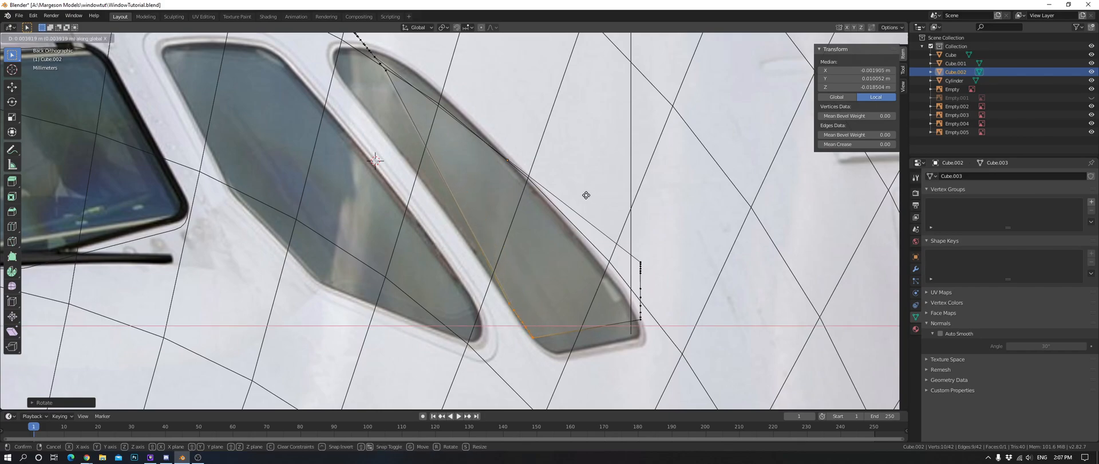
{"action": "left_click", "coordinate": [592, 196]}
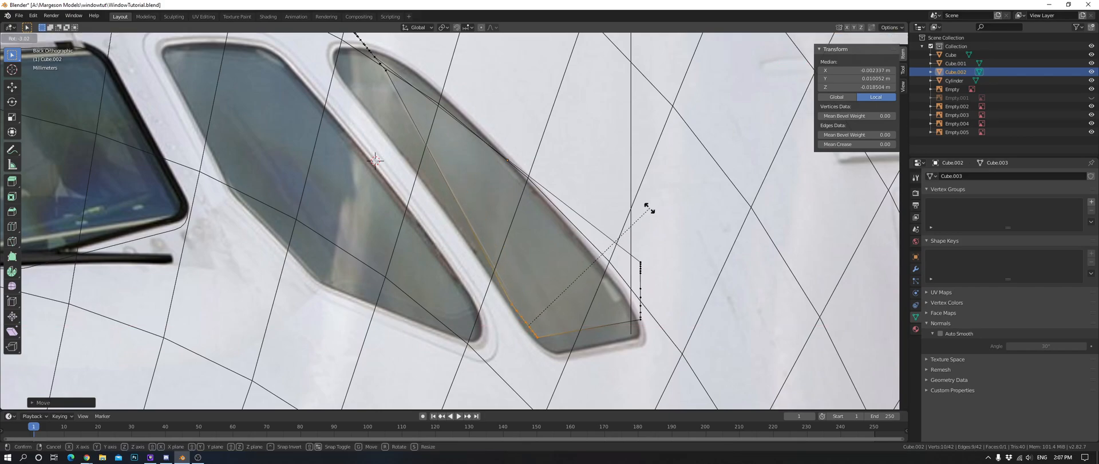
Rotate the lower forward corner vertices in the top view and check the result against the front and side photos.
{"action": "key", "text": "KP_7"}
{"action": "middle_click_drag", "start_coordinate": [640, 177], "coordinate": [705, 208], "text": "shift"}
{"action": "key", "text": "r"}
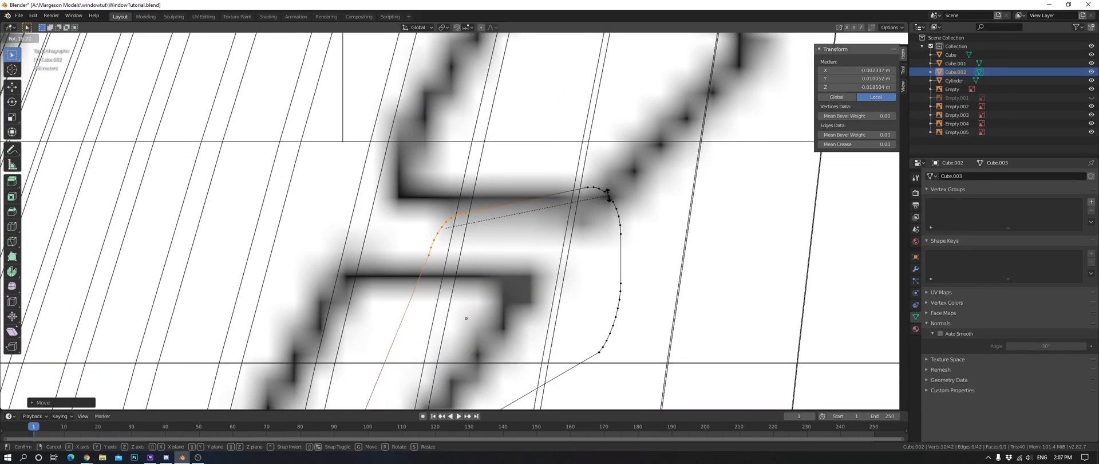
{"action": "left_click", "coordinate": [608, 197]}
{"action": "key", "text": "ctrl+KP_1"}
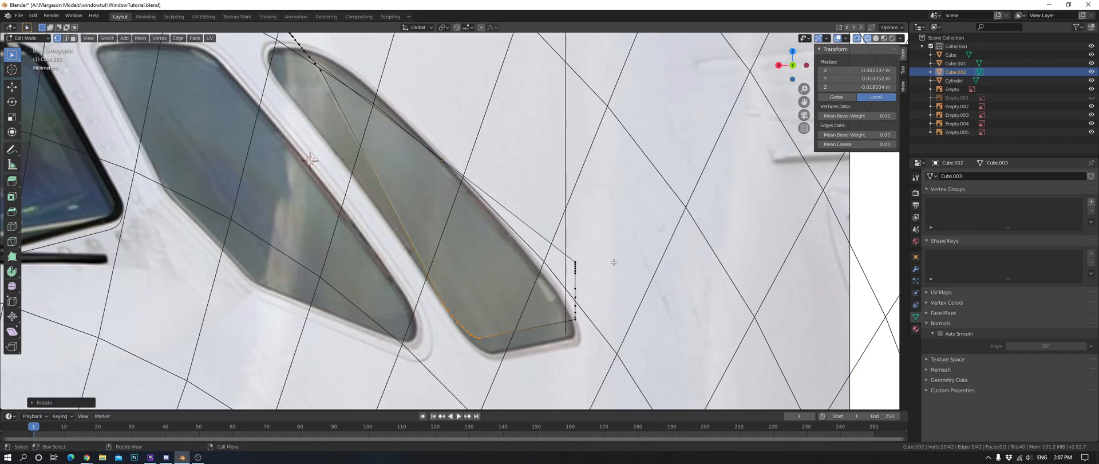
{"action": "key", "text": "KP_3"}
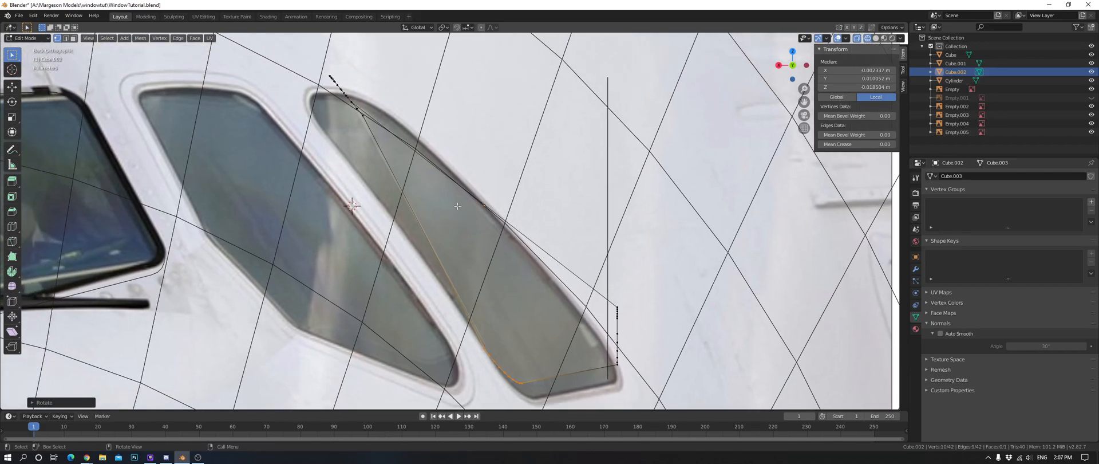
{"action": "key", "text": "ctrl+KP_3"}
{"action": "key", "text": "ctrl+KP_1"}
Select the rearmost outline's upper corner vertices and rotate them in the top view.
{"action": "key", "text": "a"}
{"action": "key", "text": "alt+a"}
{"action": "left_click_drag", "start_coordinate": [318, 62], "coordinate": [427, 152]}
{"action": "key", "text": "KP_7"}
{"action": "scroll", "coordinate": [554, 218], "scroll_direction": "down", "scroll_amount": 4}
{"action": "key", "text": "a"}
{"action": "key", "text": "alt+a"}
{"action": "scroll", "coordinate": [567, 212], "scroll_direction": "up", "scroll_amount": 4}
{"action": "key", "text": "c"}
{"action": "mouse_move", "coordinate": [551, 190]}
{"action": "left_mouse_down"}
{"action": "mouse_move", "coordinate": [574, 214]}
{"action": "mouse_move", "coordinate": [559, 351]}
{"action": "left_mouse_up"}
{"action": "right_click", "coordinate": [574, 303]}
{"action": "key", "text": "r"}
{"action": "left_click", "coordinate": [650, 190]}
Move the upper corner vertices along Y to a median Y of about 0.003 m, and check the fit against the photos.
{"action": "key", "text": "g"}
{"action": "key", "text": "y"}
{"action": "left_click", "coordinate": [650, 221]}
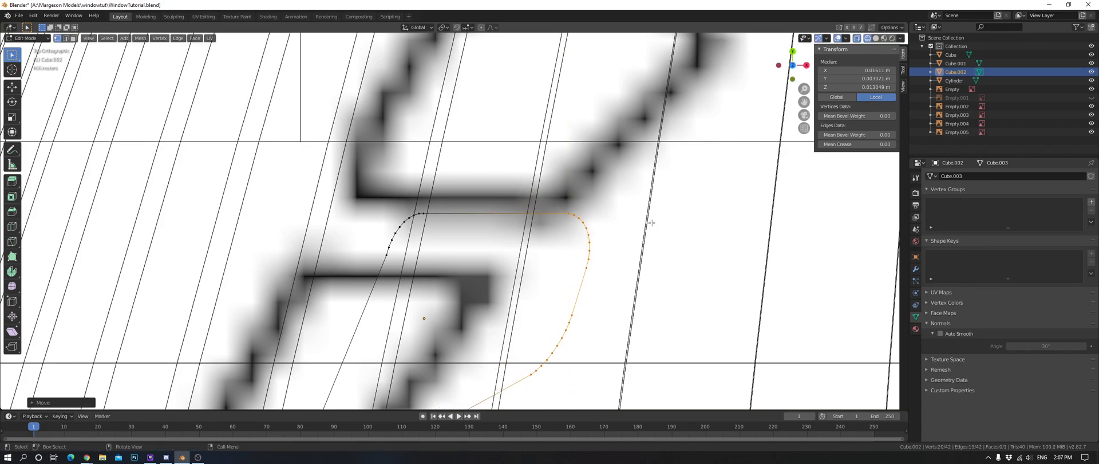
{"action": "key", "text": "ctrl+KP_3"}
{"action": "key", "text": "ctrl+KP_1"}
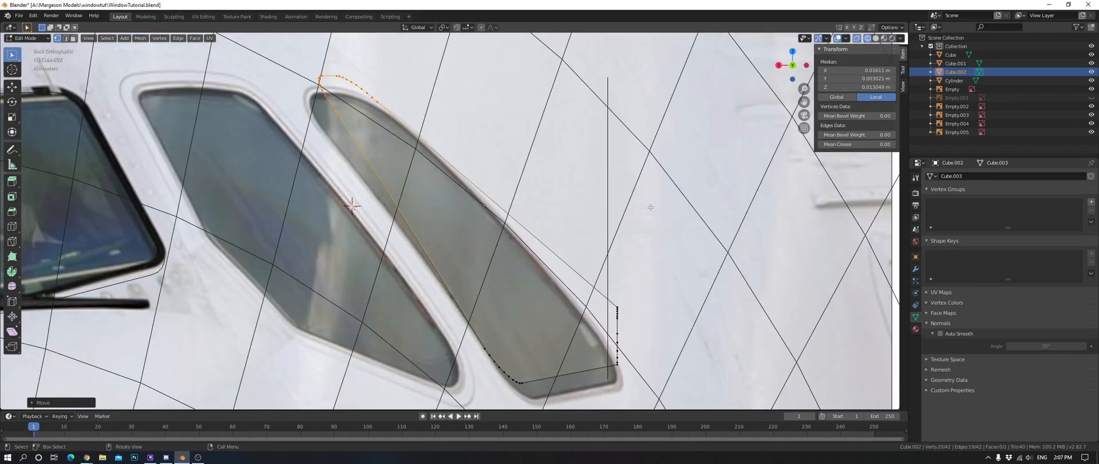
Move the rearmost outline's upper corner vertices along X to a median X of about 0.019 m.
{"action": "key", "text": "g"}
{"action": "right_click", "coordinate": [604, 195]}
{"action": "middle_click_drag", "start_coordinate": [558, 189], "coordinate": [640, 176], "text": "shift"}
{"action": "key", "text": "g"}
{"action": "key", "text": "x"}
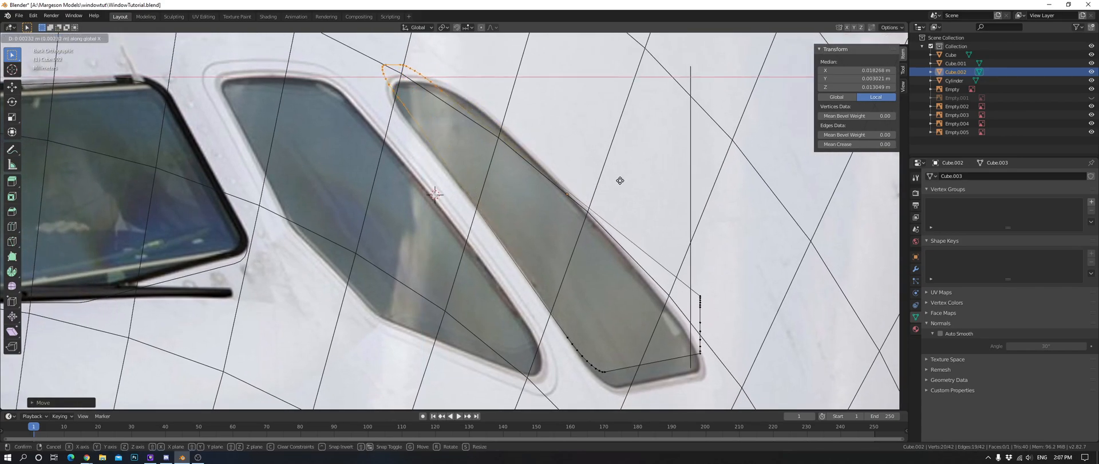
{"action": "left_click", "coordinate": [615, 182]}
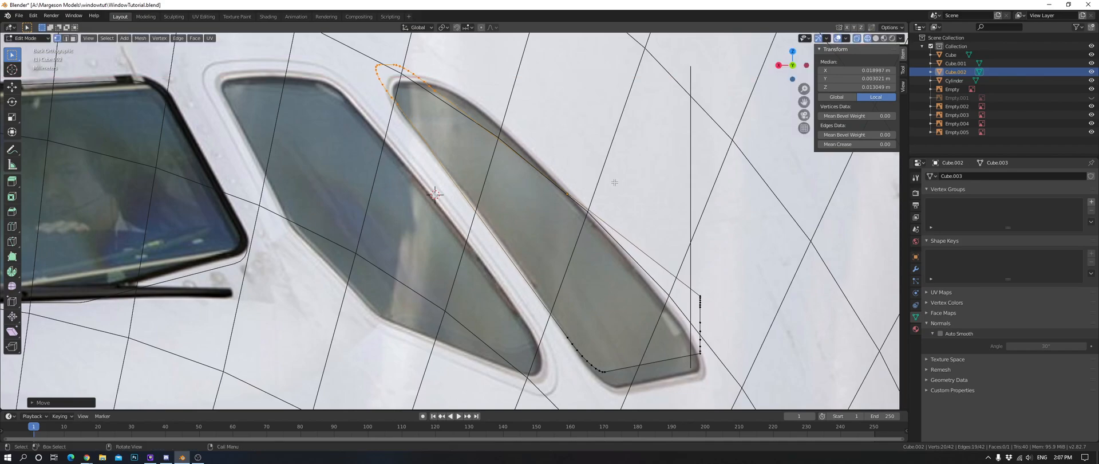
Insert a vertex midway along the outline's forward edge and move it along X to about 0.0089 m.
{"action": "key", "text": "a"}
{"action": "key", "text": "a"}
{"action": "key", "text": "ctrl+r"}
{"action": "left_click", "coordinate": [496, 235]}
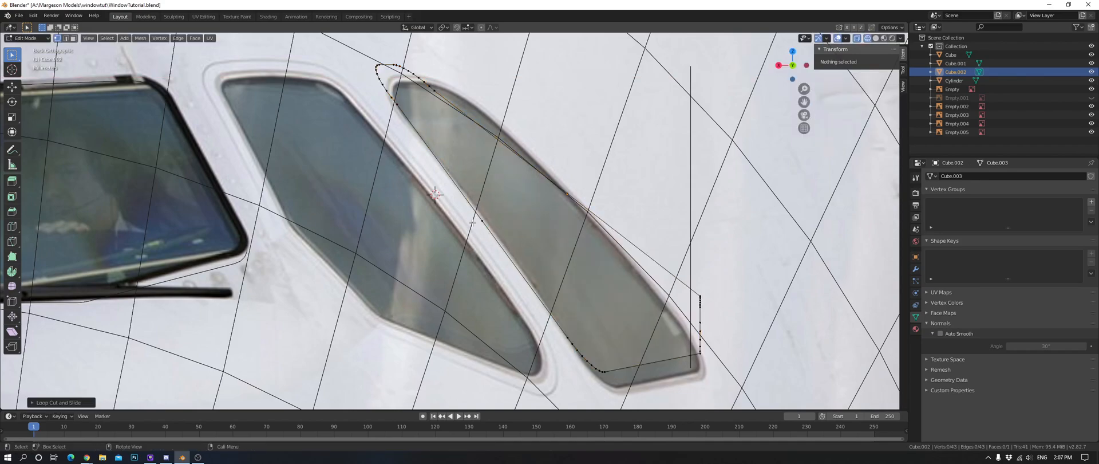
{"action": "left_click", "coordinate": [472, 222]}
{"action": "key", "text": "g"}
{"action": "key", "text": "x"}
{"action": "left_click", "coordinate": [607, 233]}
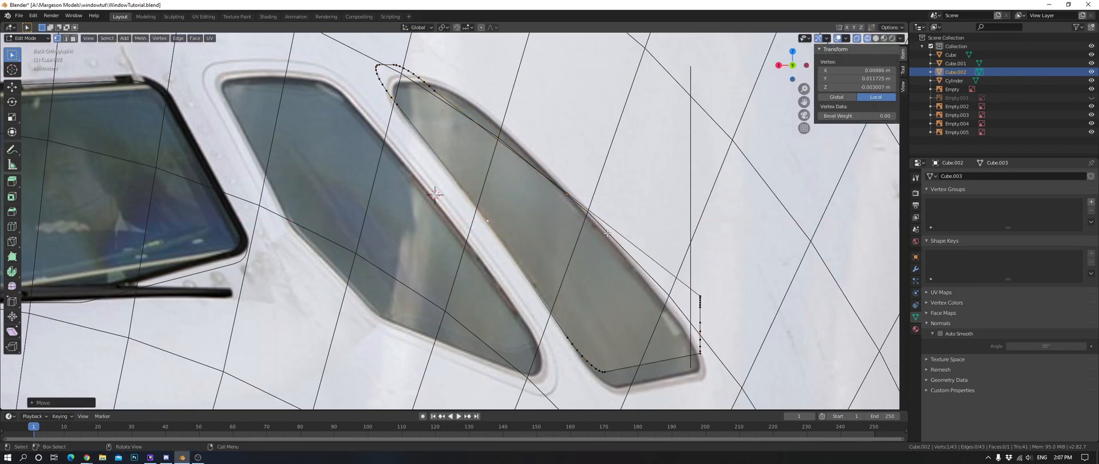
{"action": "left_click", "coordinate": [607, 233]}
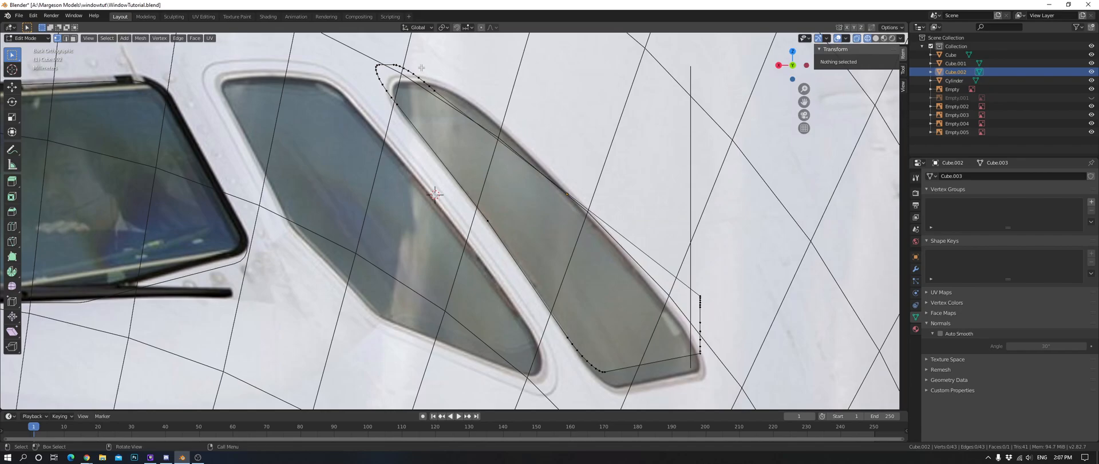
Select the outline's lower rear corner vertices in the side view and rotate them in the top view.
{"action": "left_click_drag", "start_coordinate": [393, 58], "coordinate": [451, 100]}
{"action": "key", "text": "KP_7"}
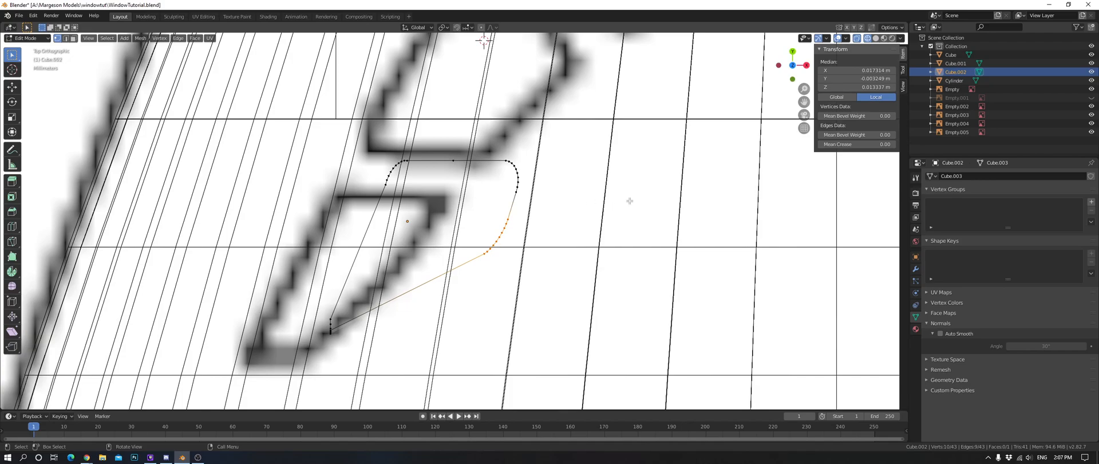
{"action": "key", "text": "ctrl+KP_3"}
{"action": "key", "text": "a"}
{"action": "key", "text": "alt+a"}
{"action": "left_click_drag", "start_coordinate": [609, 234], "coordinate": [529, 315]}
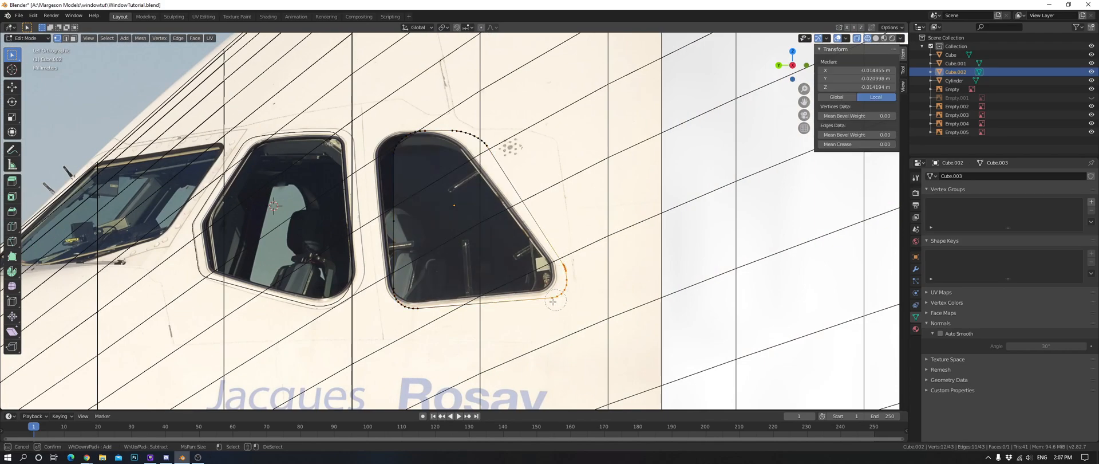
{"action": "key", "text": "KP_7"}
{"action": "key", "text": "r"}
{"action": "left_click", "coordinate": [513, 276]}
Rotate the lower rear corner vertices in the front view and move them along X to a median of about -0.0122 m.
{"action": "key", "text": "ctrl+KP_1"}
{"action": "scroll", "coordinate": [679, 284], "scroll_direction": "up", "scroll_amount": 1}
{"action": "middle_click_drag", "start_coordinate": [680, 283], "coordinate": [649, 234], "text": "shift"}
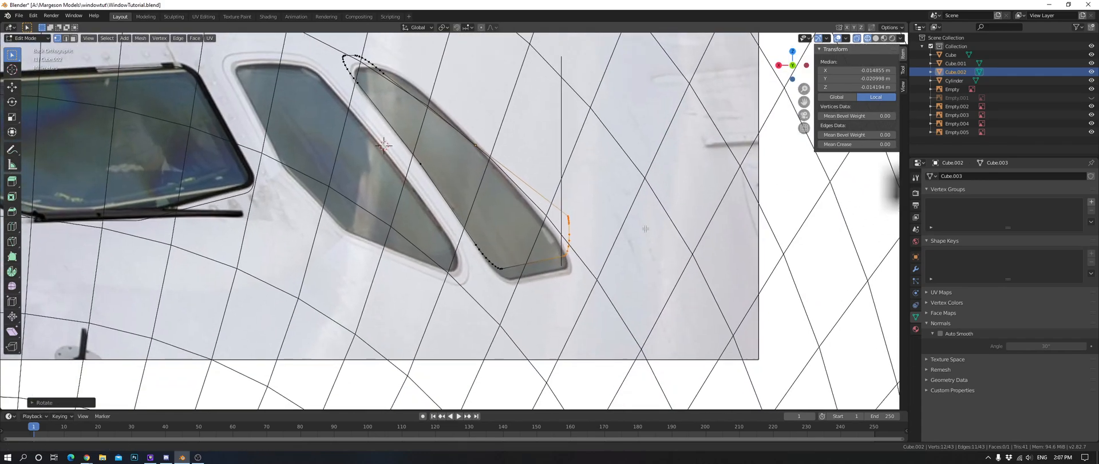
{"action": "scroll", "coordinate": [650, 234], "scroll_direction": "up", "scroll_amount": 3}
{"action": "scroll", "coordinate": [722, 235], "scroll_direction": "down", "scroll_amount": 2}
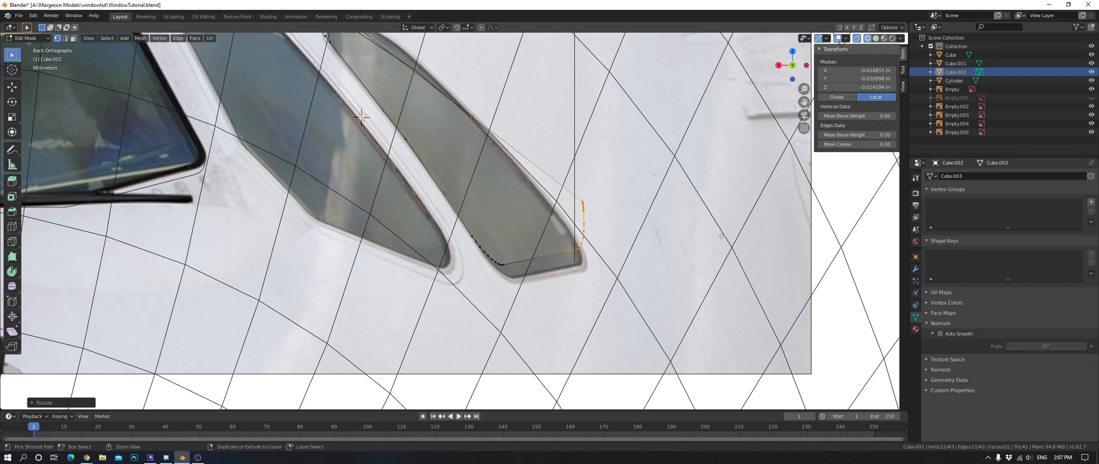
{"action": "key", "text": "r"}
{"action": "left_click", "coordinate": [678, 186]}
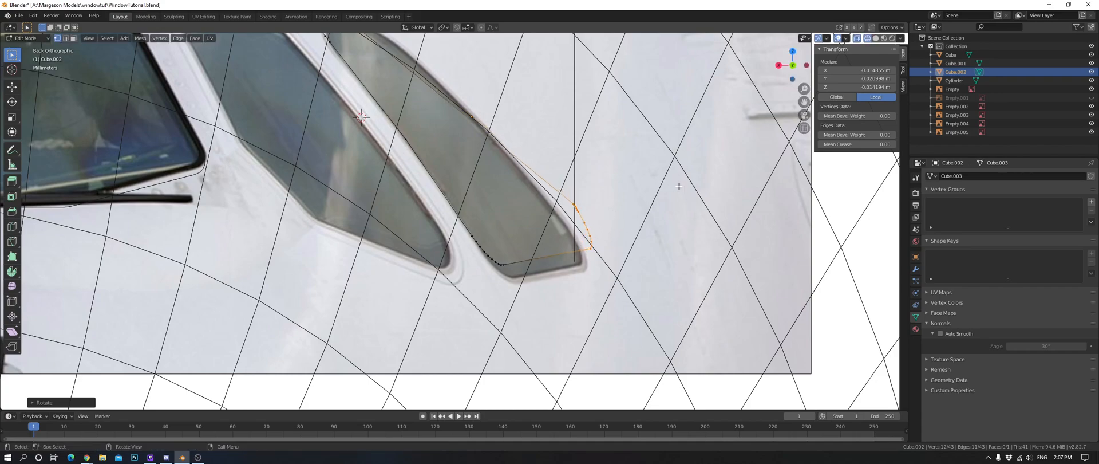
{"action": "key", "text": "r"}
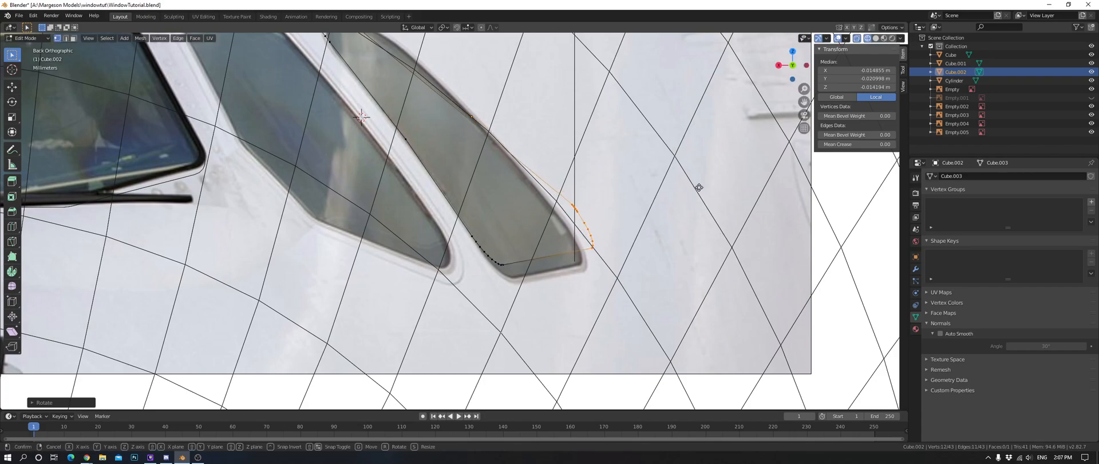
{"action": "key", "text": "g"}
{"action": "key", "text": "x"}
{"action": "left_click", "coordinate": [680, 192]}
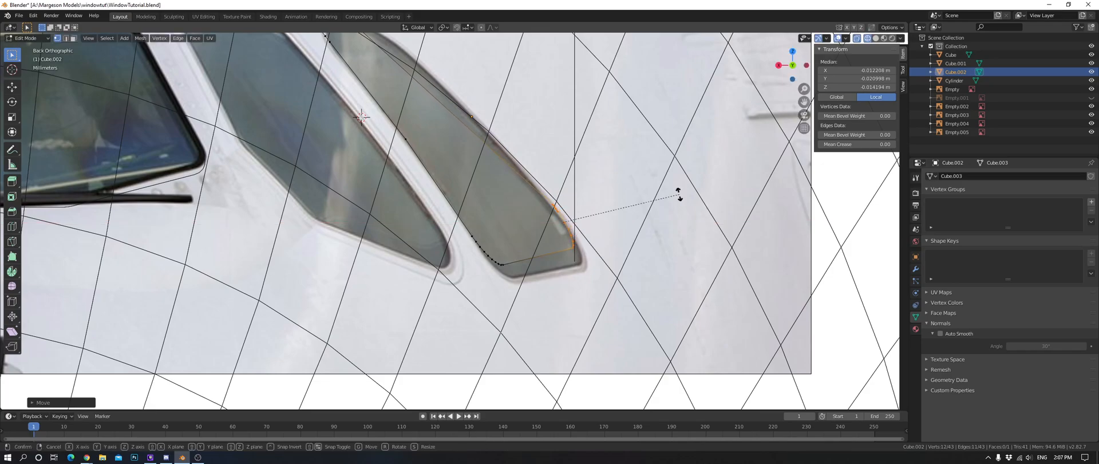
Add a vertex midway along the outline's rear edge and move it along X toward the window edge.
{"action": "middle_click_drag", "start_coordinate": [504, 124], "coordinate": [492, 210]}
{"action": "key", "text": "ctrl+KP_1"}
{"action": "scroll", "coordinate": [486, 163], "scroll_direction": "up", "scroll_amount": 1}
{"action": "scroll", "coordinate": [492, 210], "scroll_direction": "up", "scroll_amount": 1}
{"action": "left_click", "coordinate": [492, 210]}
{"action": "right_click", "coordinate": [473, 195]}
{"action": "left_click", "coordinate": [473, 197]}
{"action": "key", "text": "ctrl+r"}
{"action": "left_click", "coordinate": [473, 197]}
{"action": "key", "text": "g"}
{"action": "key", "text": "x"}
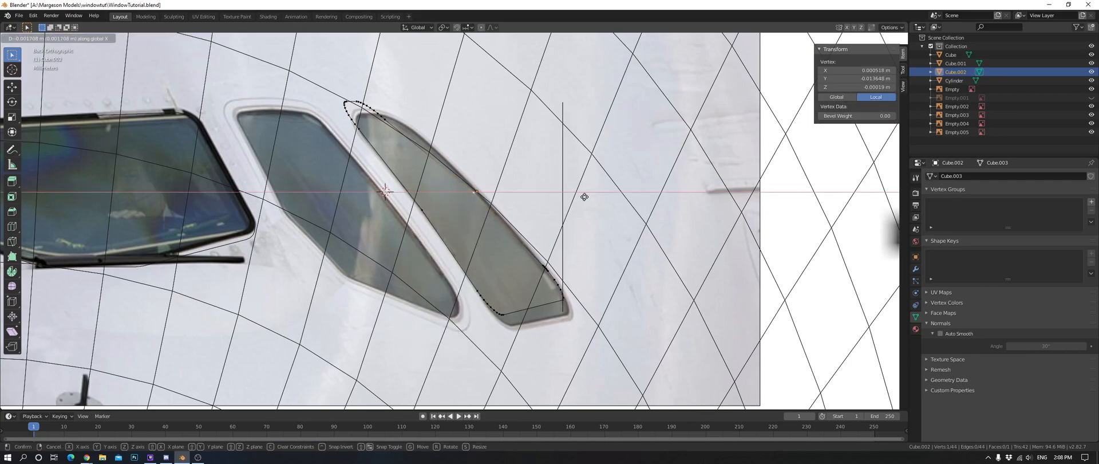
{"action": "left_click", "coordinate": [587, 197]}
Bring back the selection of the rear edge's middle vertex and shift it along X to about 0.0006 m.
{"action": "key", "text": "a"}
{"action": "key", "text": "a"}
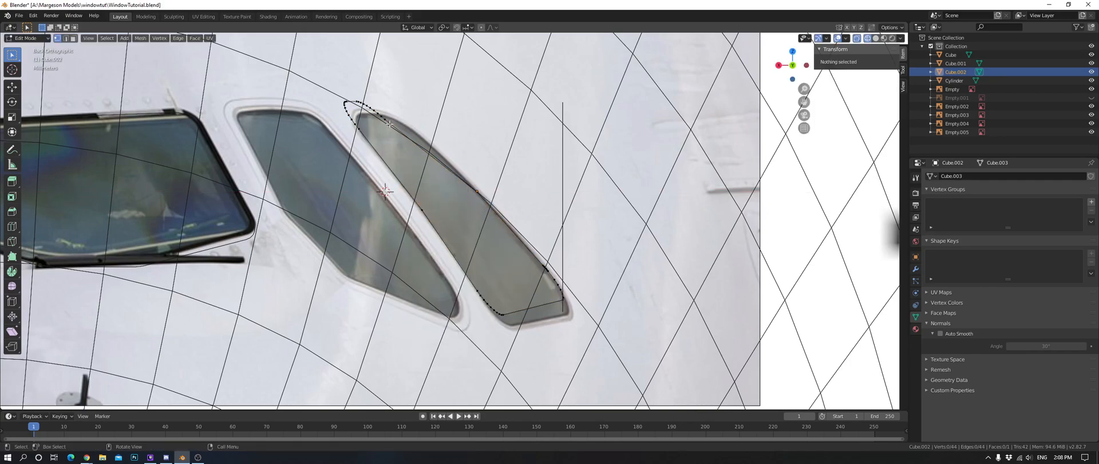
{"action": "scroll", "coordinate": [321, 114], "scroll_direction": "up", "scroll_amount": 3}
{"action": "key", "text": "c"}
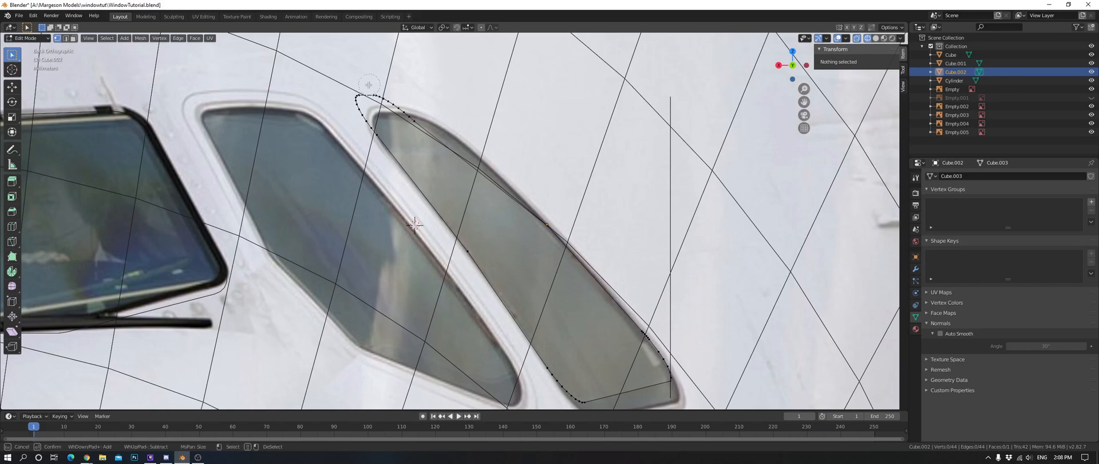
{"action": "key", "text": "Escape"}
{"action": "key", "text": "ctrl+z"}
{"action": "key", "text": "ctrl+z"}
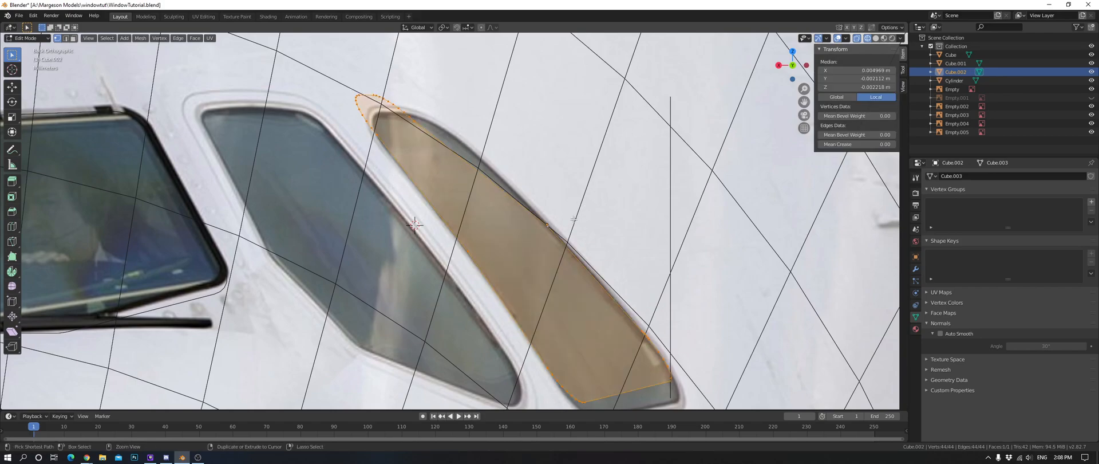
{"action": "key", "text": "x"}
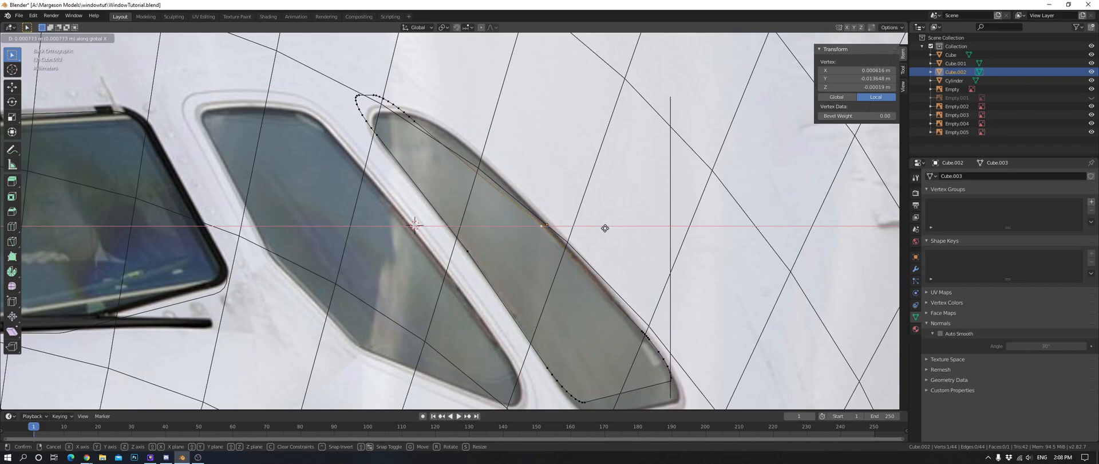
{"action": "left_click", "coordinate": [605, 228]}
Select the lower rear corner vertices and rotate them slightly in the front view to follow the window edge.
{"action": "key", "text": "alt+a"}
{"action": "key", "text": "c"}
{"action": "left_click_drag", "start_coordinate": [633, 327], "coordinate": [671, 385]}
{"action": "right_click", "coordinate": [671, 385]}
{"action": "key", "text": "r"}
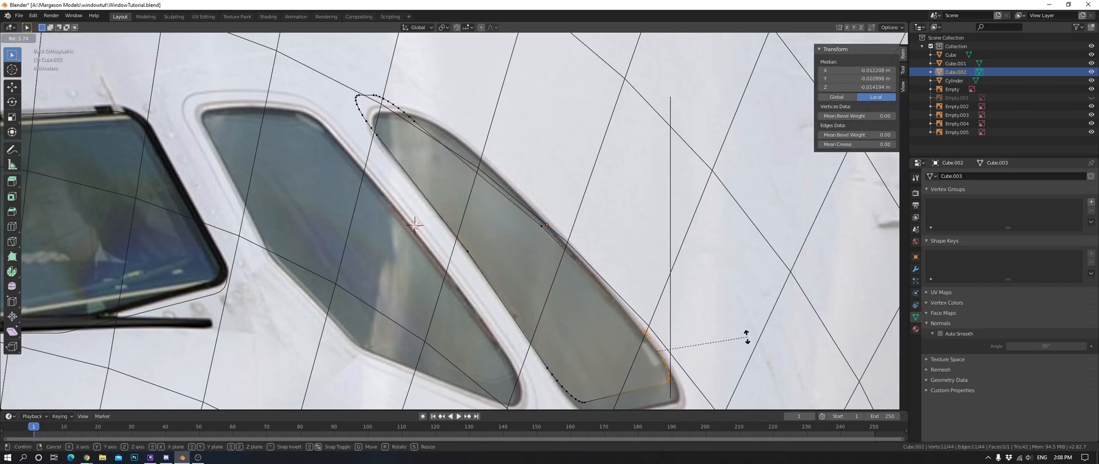
{"action": "left_click", "coordinate": [746, 339]}
Select the lower forward corner vertices, rotate them in the front view, and clear the selection.
{"action": "key", "text": "a"}
{"action": "key", "text": "alt+a"}
{"action": "key", "text": "c"}
{"action": "left_click_drag", "start_coordinate": [558, 356], "coordinate": [572, 401]}
{"action": "key", "text": "r"}
{"action": "left_click", "coordinate": [714, 318]}
{"action": "key", "text": "a"}
{"action": "key", "text": "alt+a"}
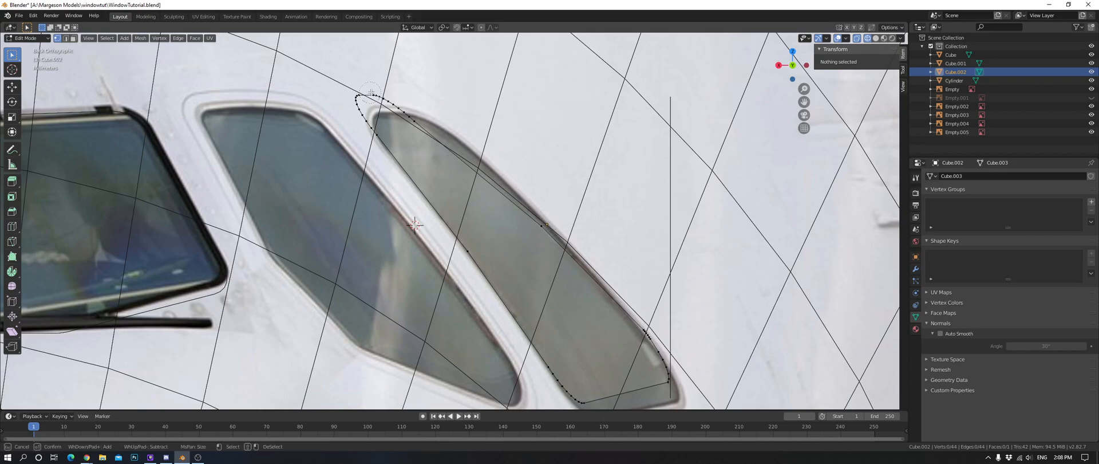
Select the upper rear corner vertices and move them along X to a median X of about 0.0159 m.
{"action": "left_click_drag", "start_coordinate": [370, 93], "coordinate": [422, 117]}
{"action": "key", "text": "g"}
{"action": "key", "text": "x"}
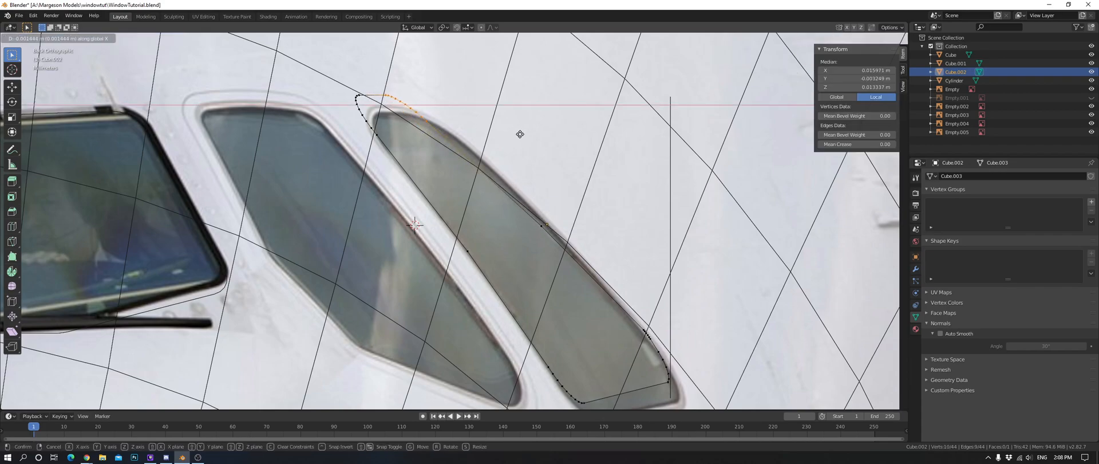
{"action": "left_click", "coordinate": [521, 134]}
Rotate the upper rear corner vertices in the top view and check the fit against the side photo.
{"action": "middle_click_drag", "start_coordinate": [522, 134], "coordinate": [504, 223]}
{"action": "key", "text": "KP_7"}
{"action": "scroll", "coordinate": [531, 222], "scroll_direction": "up", "scroll_amount": 4}
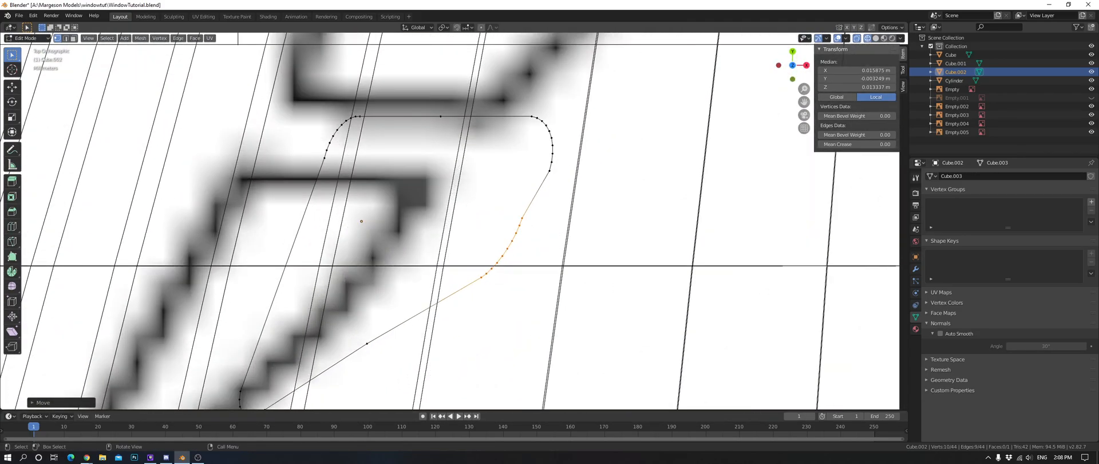
{"action": "key", "text": "r"}
{"action": "left_click", "coordinate": [621, 214]}
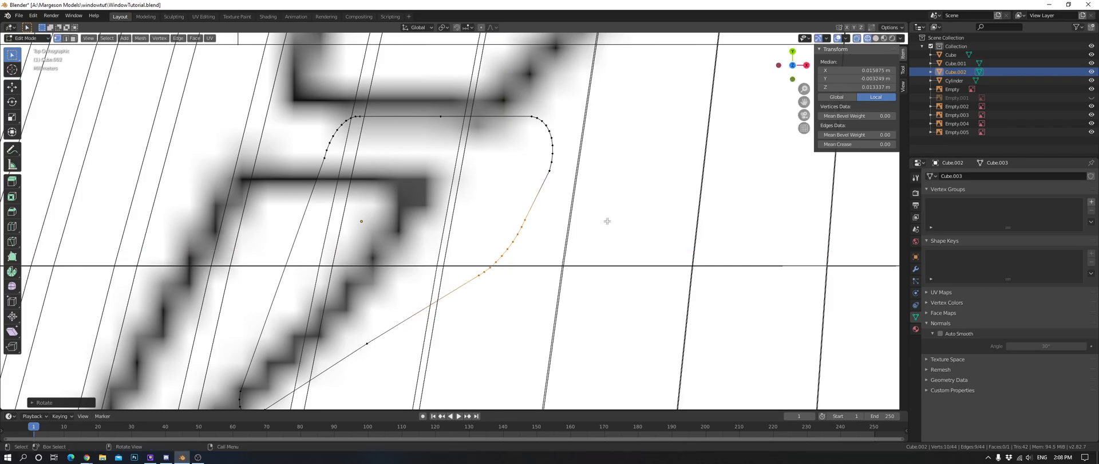
{"action": "key", "text": "ctrl+KP_3"}
{"action": "scroll", "coordinate": [553, 195], "scroll_direction": "down", "scroll_amount": 6}
{"action": "middle_click_drag", "start_coordinate": [451, 268], "coordinate": [492, 187]}
{"action": "key", "text": "ctrl+KP_3"}
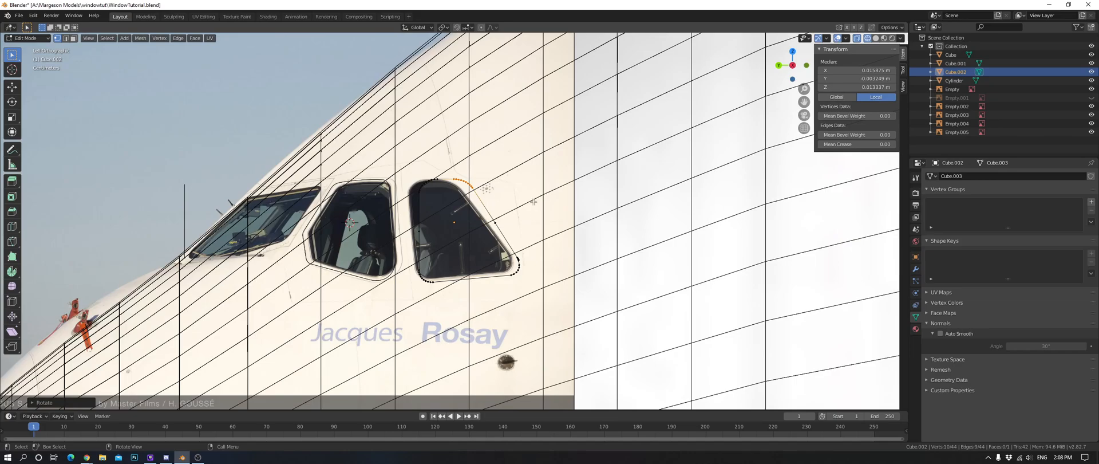
Add a vertex on the upper part of the rear edge and move it along X to about 0.0065 m.
{"action": "middle_click_drag", "start_coordinate": [544, 205], "coordinate": [554, 206]}
{"action": "scroll", "coordinate": [554, 206], "scroll_direction": "down", "scroll_amount": 5}
{"action": "scroll", "coordinate": [554, 206], "scroll_direction": "up", "scroll_amount": 6}
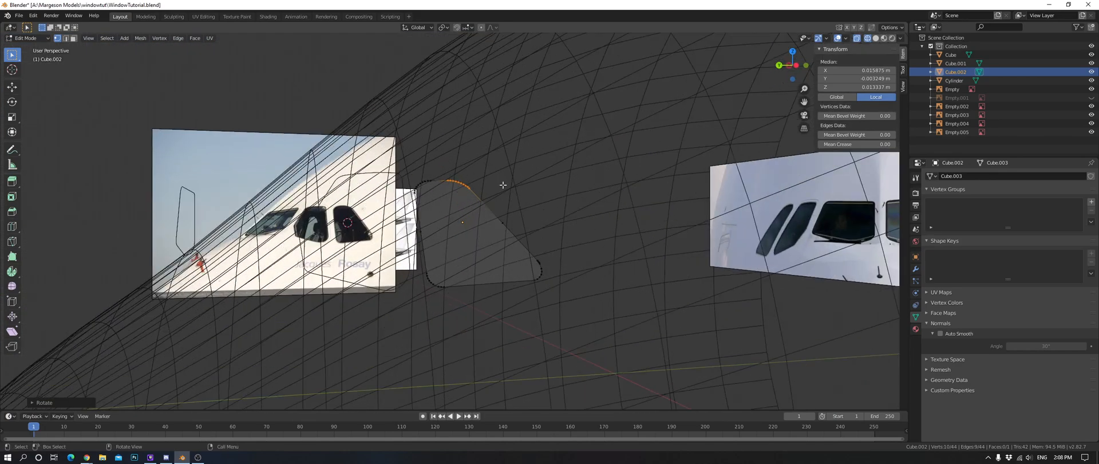
{"action": "key", "text": "ctrl+KP_1"}
{"action": "scroll", "coordinate": [503, 186], "scroll_direction": "up", "scroll_amount": 8}
{"action": "key", "text": "alt+a"}
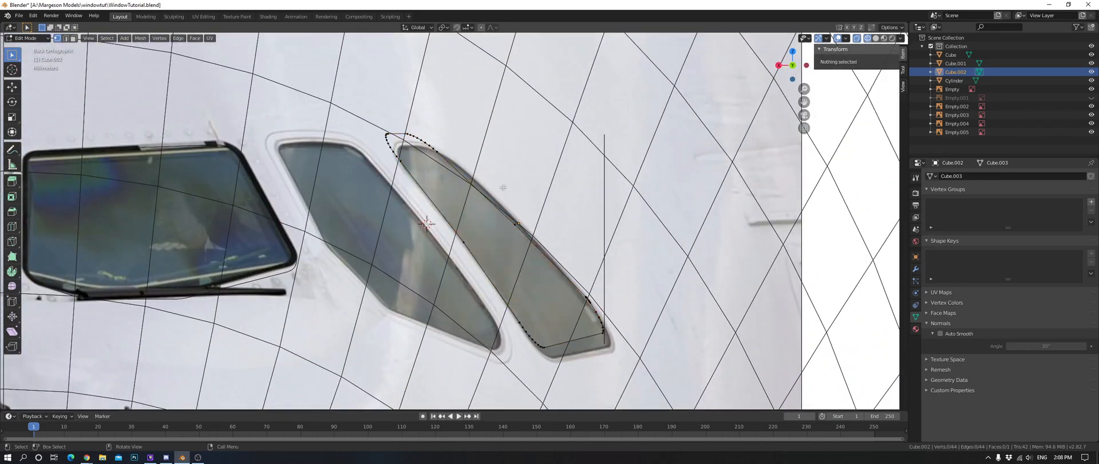
{"action": "key", "text": "ctrl+r"}
{"action": "left_click", "coordinate": [483, 186]}
{"action": "right_click", "coordinate": [483, 187]}
{"action": "scroll", "coordinate": [504, 183], "scroll_direction": "up", "scroll_amount": 2}
{"action": "left_click", "coordinate": [490, 174]}
{"action": "key", "text": "g"}
{"action": "key", "text": "x"}
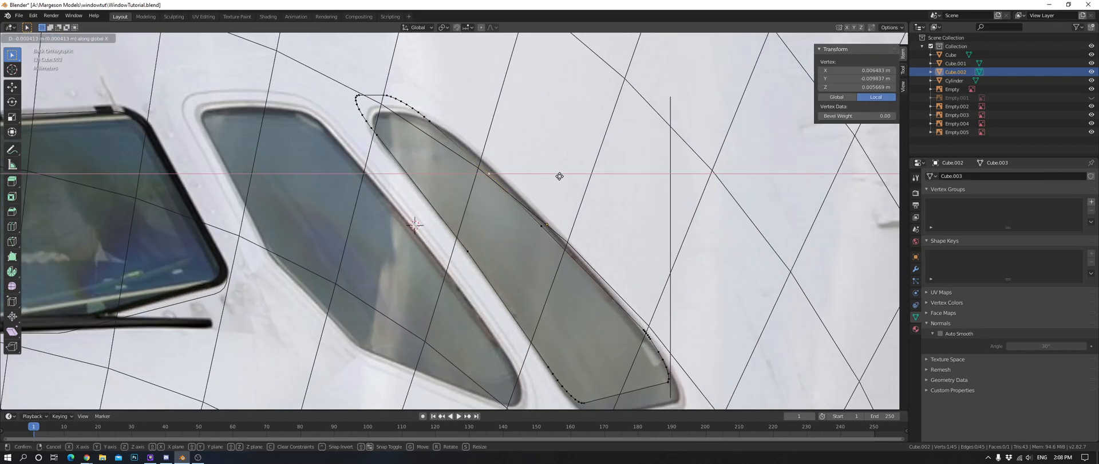
{"action": "left_click", "coordinate": [559, 177]}
Adjust the new rear-edge vertex along Y and X so the outline curves smoothly in 3D.
{"action": "scroll", "coordinate": [559, 177], "scroll_direction": "down", "scroll_amount": 5}
{"action": "middle_click_drag", "start_coordinate": [553, 174], "coordinate": [635, 233]}
{"action": "scroll", "coordinate": [581, 187], "scroll_direction": "up", "scroll_amount": 2}
{"action": "mouse_move", "coordinate": [522, 188]}
{"action": "middle_mouse_down"}
{"action": "mouse_move", "coordinate": [536, 185]}
{"action": "mouse_move", "coordinate": [452, 154]}
{"action": "mouse_move", "coordinate": [513, 189]}
{"action": "mouse_move", "coordinate": [496, 189]}
{"action": "mouse_move", "coordinate": [466, 153]}
{"action": "mouse_move", "coordinate": [620, 143]}
{"action": "mouse_move", "coordinate": [630, 128]}
{"action": "mouse_move", "coordinate": [637, 137]}
{"action": "mouse_move", "coordinate": [508, 181]}
{"action": "middle_mouse_up"}
{"action": "key", "text": "g"}
{"action": "key", "text": "y"}
{"action": "left_click", "coordinate": [519, 187]}
{"action": "key", "text": "g"}
{"action": "key", "text": "x"}
{"action": "left_click", "coordinate": [535, 186]}
{"action": "key", "text": "a"}
{"action": "key", "text": "alt+a"}
In solid shading, add a vertex on the upper forward edge and knife two cuts across the face between opposite edge vertices.
{"action": "key", "text": "z"}
{"action": "left_click", "coordinate": [435, 193]}
{"action": "right_click", "coordinate": [552, 189]}
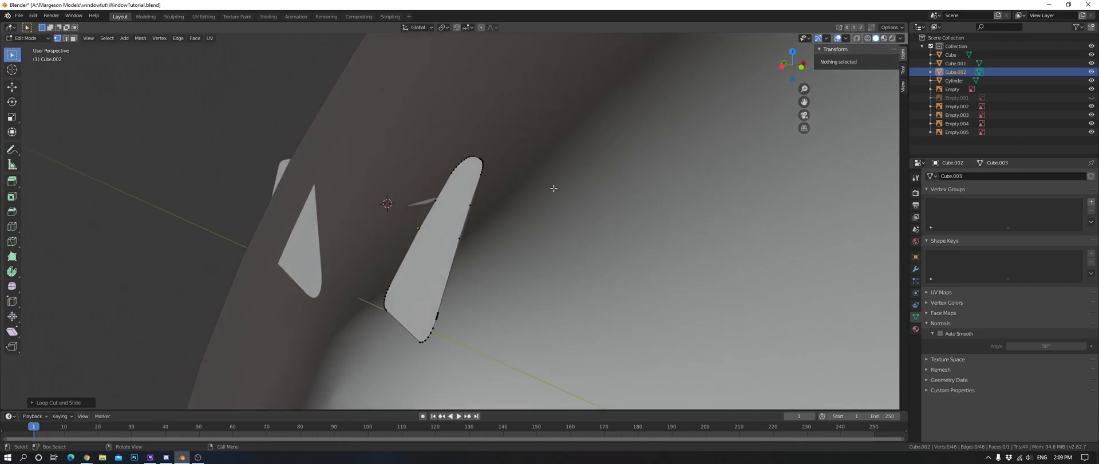
{"action": "key", "text": "k"}
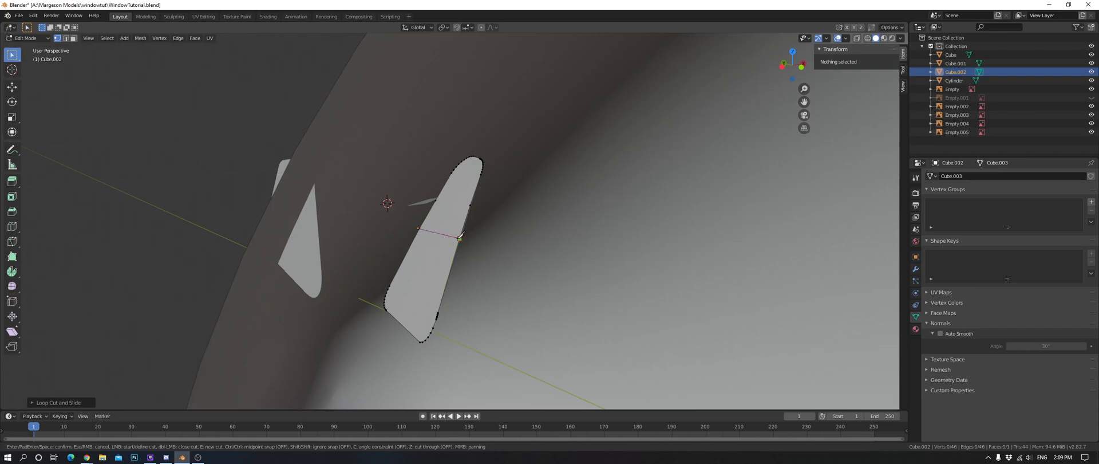
{"action": "left_click", "coordinate": [460, 237]}
{"action": "key", "text": "Return"}
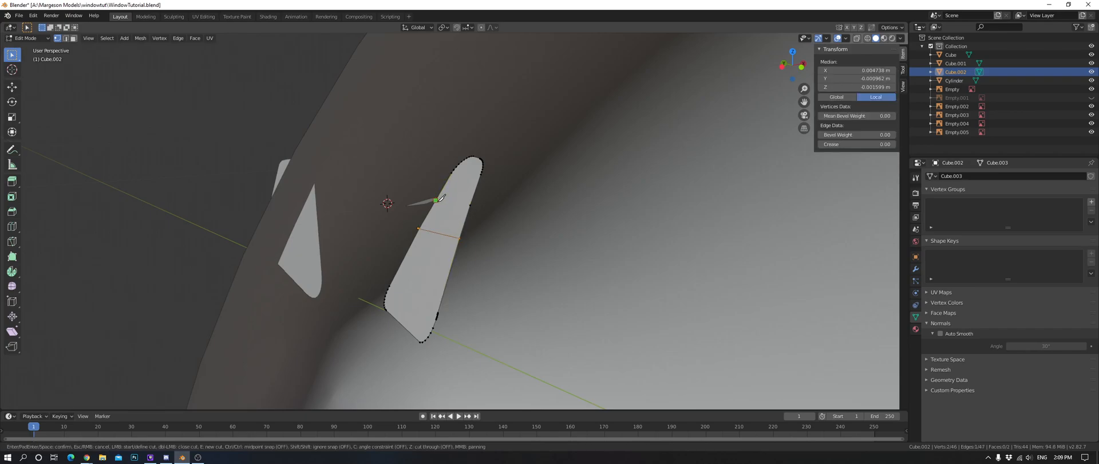
{"action": "left_click", "coordinate": [470, 204]}
{"action": "key", "text": "Return"}
Give the rearmost window object smooth shading with Auto Smooth at 30° and apply its scale.
{"action": "middle_click_drag", "start_coordinate": [500, 206], "coordinate": [466, 211]}
{"action": "key", "text": "Tab"}
{"action": "left_click", "coordinate": [466, 211]}
{"action": "right_click", "coordinate": [466, 210]}
{"action": "mouse_move", "coordinate": [516, 205]}
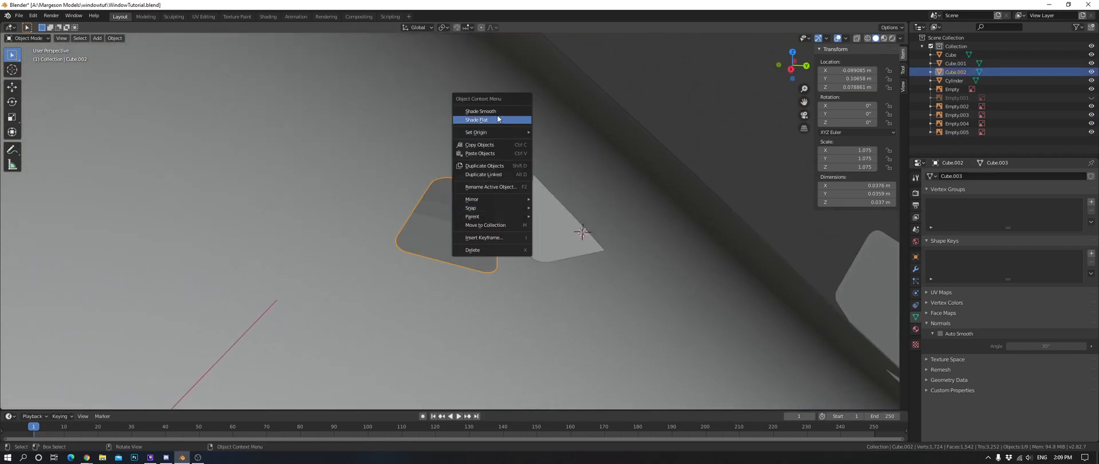
{"action": "key", "text": "ctrl+a"}
{"action": "left_click", "coordinate": [635, 251]}
{"action": "left_click", "coordinate": [940, 334]}
Move the window object over the front photo to about X -0.0906 m and Z 0.0773 m, working in wireframe.
{"action": "mouse_move", "coordinate": [559, 242]}
{"action": "middle_mouse_down"}
{"action": "mouse_move", "coordinate": [781, 232]}
{"action": "mouse_move", "coordinate": [528, 222]}
{"action": "mouse_move", "coordinate": [594, 228]}
{"action": "middle_mouse_up"}
{"action": "key", "text": "z"}
{"action": "left_click", "coordinate": [568, 224]}
{"action": "key", "text": "ctrl+KP_1"}
{"action": "scroll", "coordinate": [522, 221], "scroll_direction": "up", "scroll_amount": 6}
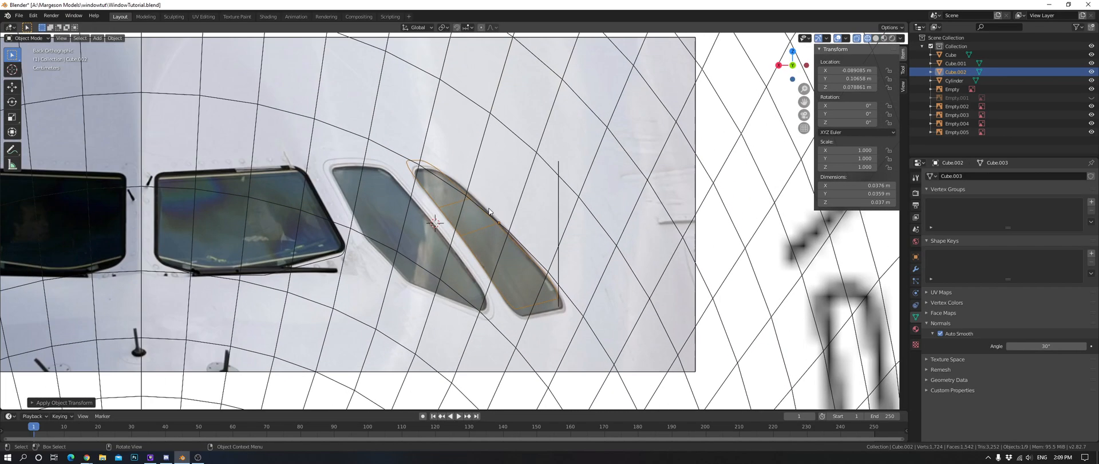
{"action": "key", "text": "g"}
{"action": "key", "text": "x"}
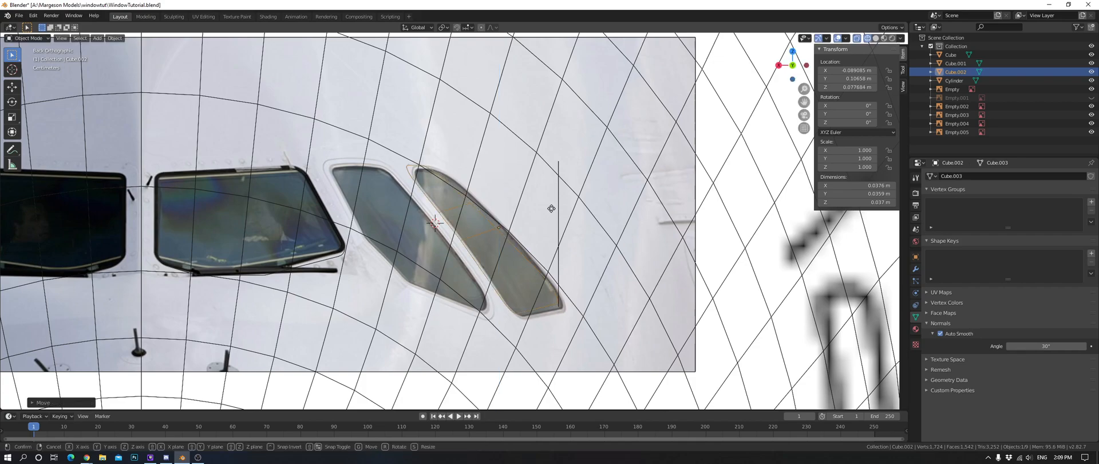
{"action": "left_click", "coordinate": [558, 211]}
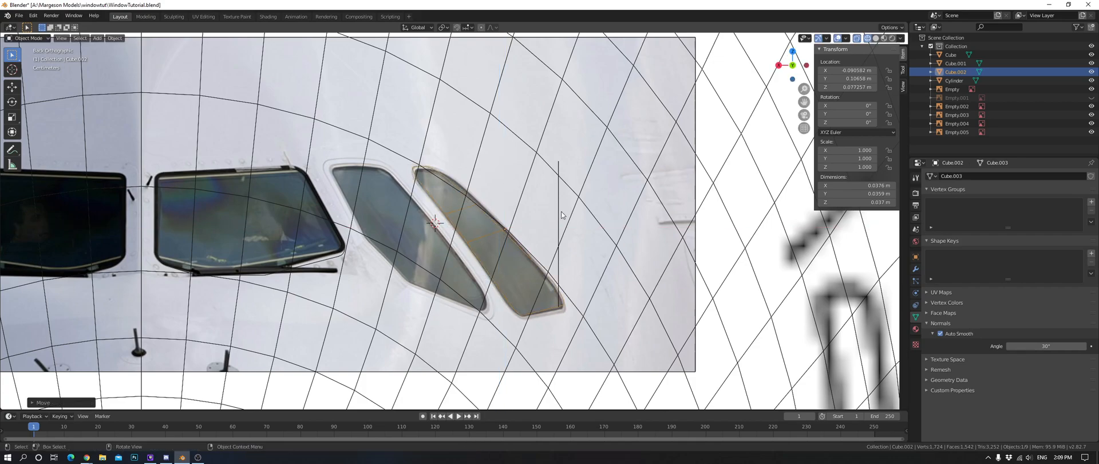
Select the window's lower rear corner vertices in Edit Mode and move them to fit the front photo.
{"action": "key", "text": "Tab"}
{"action": "scroll", "coordinate": [535, 175], "scroll_direction": "up", "scroll_amount": 3}
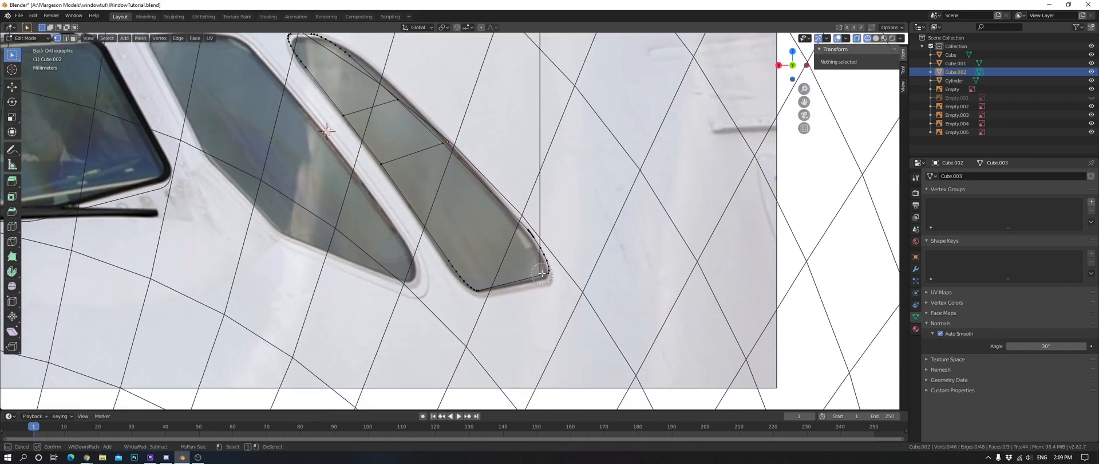
{"action": "left_click_drag", "start_coordinate": [542, 273], "coordinate": [531, 234]}
{"action": "right_click", "coordinate": [531, 233]}
{"action": "key", "text": "g"}
{"action": "left_click", "coordinate": [667, 243]}
{"action": "key", "text": "a"}
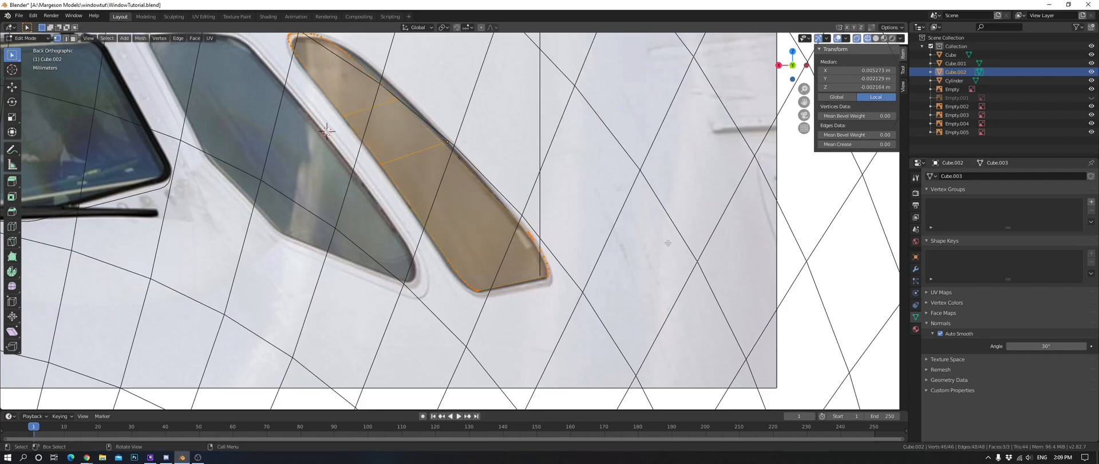
Leave Edit Mode on the rearmost window, deselect everything and check its fit on the fuselage in solid shading.
{"action": "key", "text": "alt+a"}
{"action": "scroll", "coordinate": [668, 242], "scroll_direction": "down", "scroll_amount": 5}
{"action": "key", "text": "shift+z"}
{"action": "scroll", "coordinate": [609, 235], "scroll_direction": "down", "scroll_amount": 4}
{"action": "middle_click_drag", "start_coordinate": [608, 235], "coordinate": [544, 241]}
{"action": "key", "text": "Tab"}
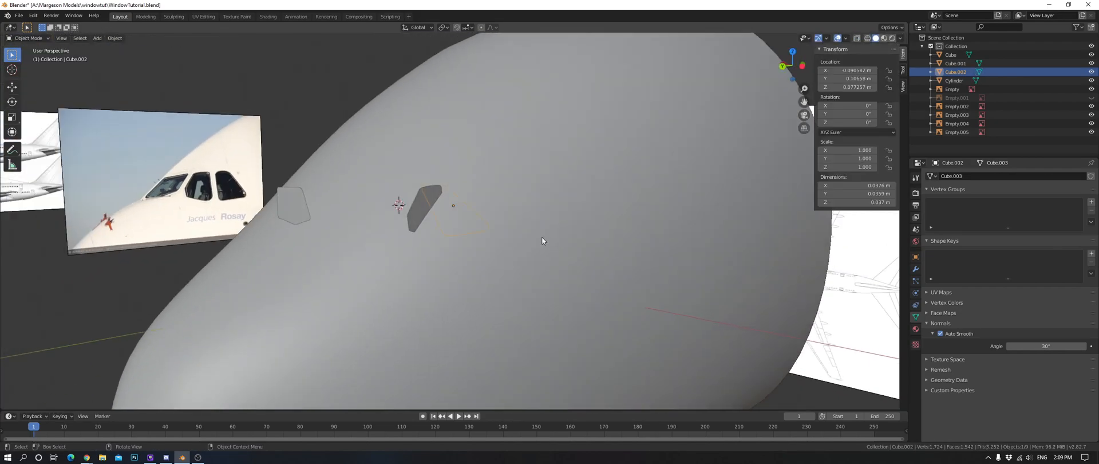
{"action": "key", "text": "a"}
{"action": "key", "text": "a"}
In wireframe, select the middle window object and move it along X over the front photo to about -0.0699 m.
{"action": "scroll", "coordinate": [558, 223], "scroll_direction": "down", "scroll_amount": 5}
{"action": "key", "text": "z"}
{"action": "left_click", "coordinate": [502, 223]}
{"action": "scroll", "coordinate": [501, 223], "scroll_direction": "up", "scroll_amount": 3}
{"action": "mouse_move", "coordinate": [498, 189]}
{"action": "middle_mouse_down"}
{"action": "mouse_move", "coordinate": [501, 230]}
{"action": "mouse_move", "coordinate": [531, 222]}
{"action": "mouse_move", "coordinate": [515, 204]}
{"action": "mouse_move", "coordinate": [441, 214]}
{"action": "mouse_move", "coordinate": [462, 187]}
{"action": "mouse_move", "coordinate": [422, 212]}
{"action": "mouse_move", "coordinate": [468, 204]}
{"action": "middle_mouse_up"}
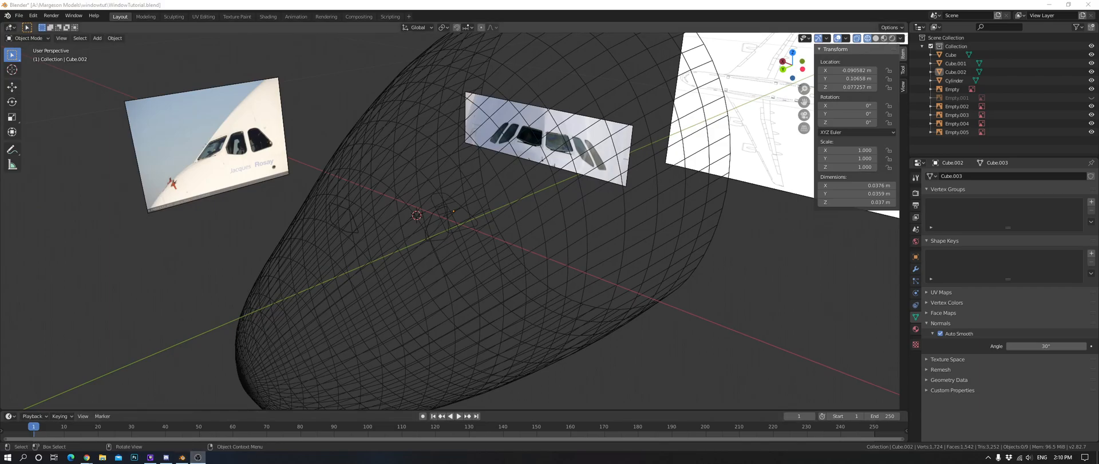
{"action": "scroll", "coordinate": [561, 197], "scroll_direction": "up", "scroll_amount": 4}
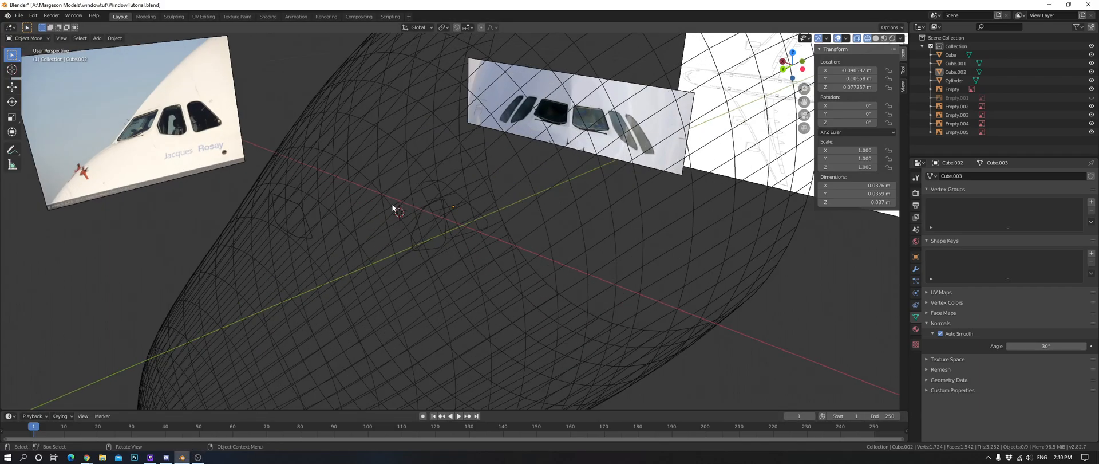
{"action": "middle_click_drag", "start_coordinate": [469, 208], "coordinate": [441, 210]}
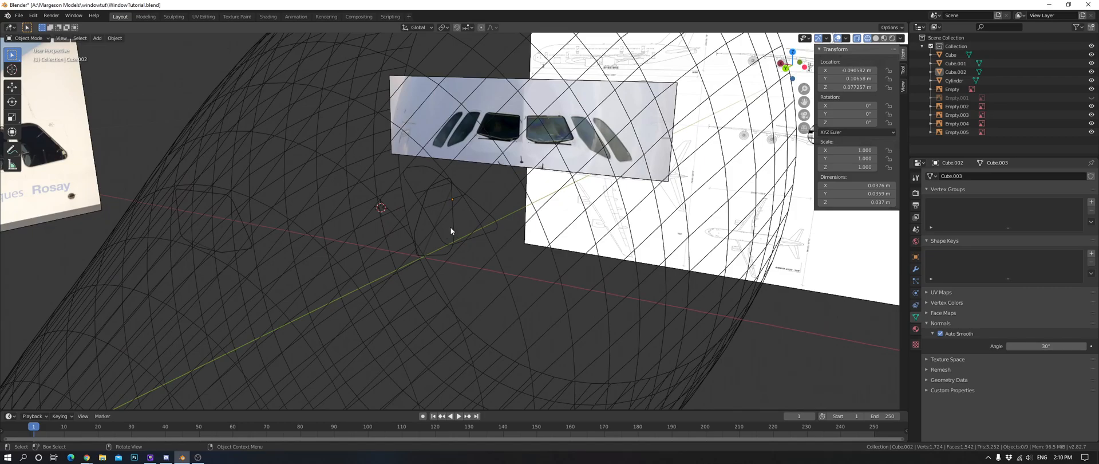
{"action": "left_click", "coordinate": [451, 228]}
{"action": "key", "text": "ctrl+KP_1"}
{"action": "scroll", "coordinate": [539, 212], "scroll_direction": "up", "scroll_amount": 2}
{"action": "key", "text": "g"}
{"action": "key", "text": "x"}
{"action": "left_click", "coordinate": [520, 214]}
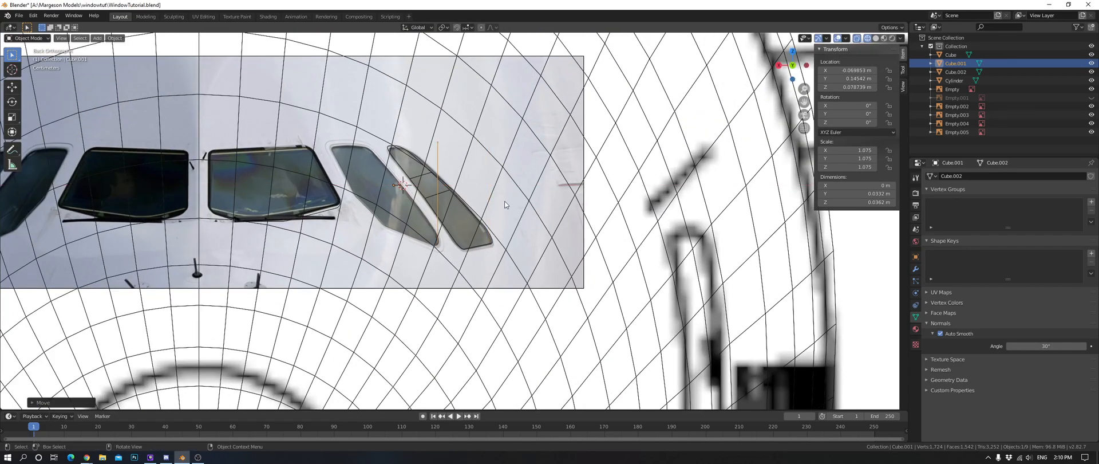
In Edit Mode, select the middle window's foremost corner vertices and move them along X to fit the front photo.
{"action": "key", "text": "Tab"}
{"action": "scroll", "coordinate": [458, 184], "scroll_direction": "up", "scroll_amount": 1}
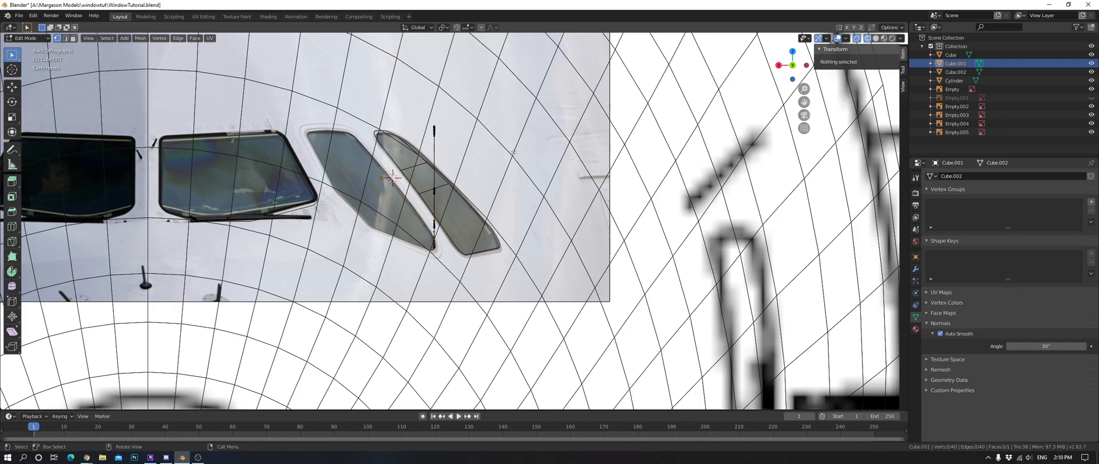
{"action": "scroll", "coordinate": [503, 186], "scroll_direction": "down", "scroll_amount": 2}
{"action": "middle_click_drag", "start_coordinate": [503, 186], "coordinate": [373, 189]}
{"action": "left_click_drag", "start_coordinate": [373, 187], "coordinate": [360, 208]}
{"action": "key", "text": "ctrl+KP_1"}
{"action": "scroll", "coordinate": [371, 190], "scroll_direction": "up", "scroll_amount": 2}
{"action": "key", "text": "g"}
{"action": "key", "text": "x"}
{"action": "right_click", "coordinate": [403, 198]}
Select the middle window's lower forward corner vertices and move them along X onto its outline in the front photo.
{"action": "key", "text": "KP_0"}
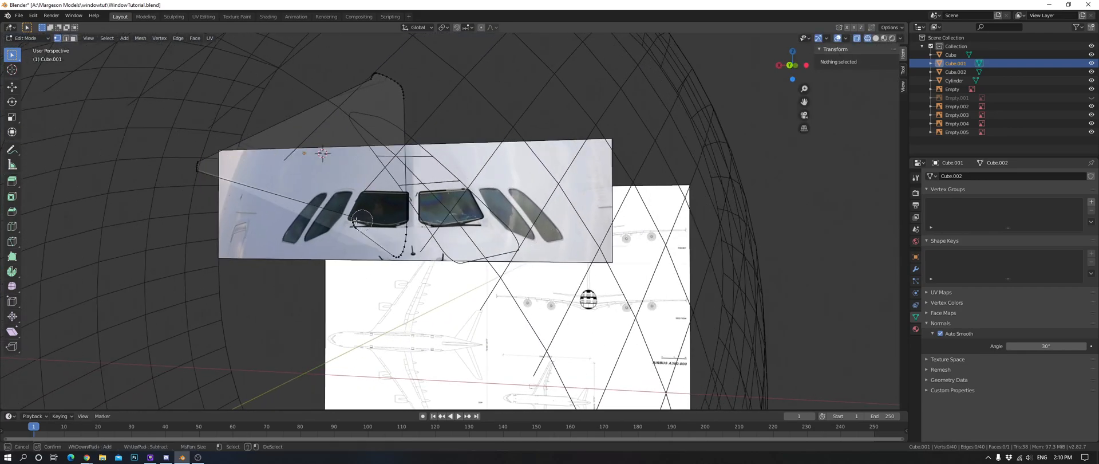
{"action": "key", "text": "KP_0"}
{"action": "key", "text": "g"}
{"action": "key", "text": "x"}
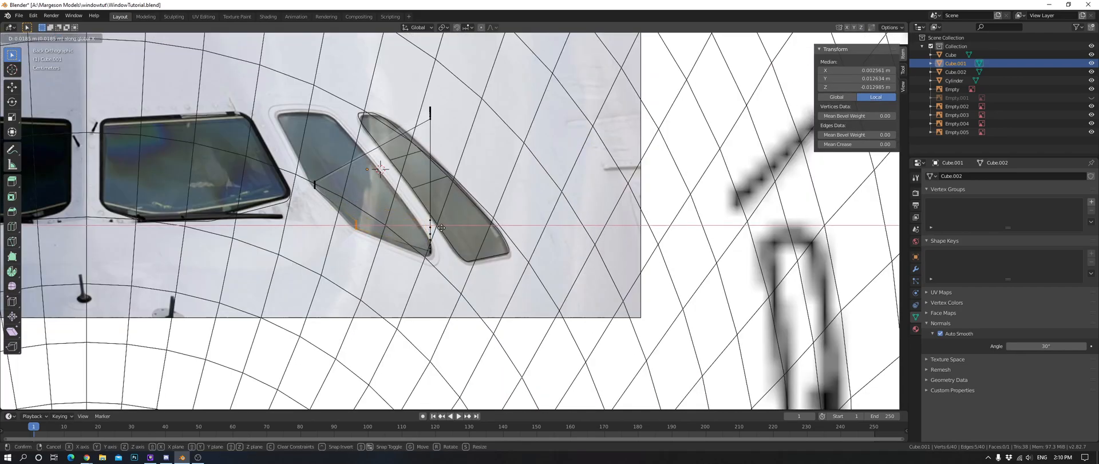
{"action": "left_click", "coordinate": [436, 227]}
{"action": "scroll", "coordinate": [453, 222], "scroll_direction": "up", "scroll_amount": 3}
{"action": "key", "text": "alt+a"}
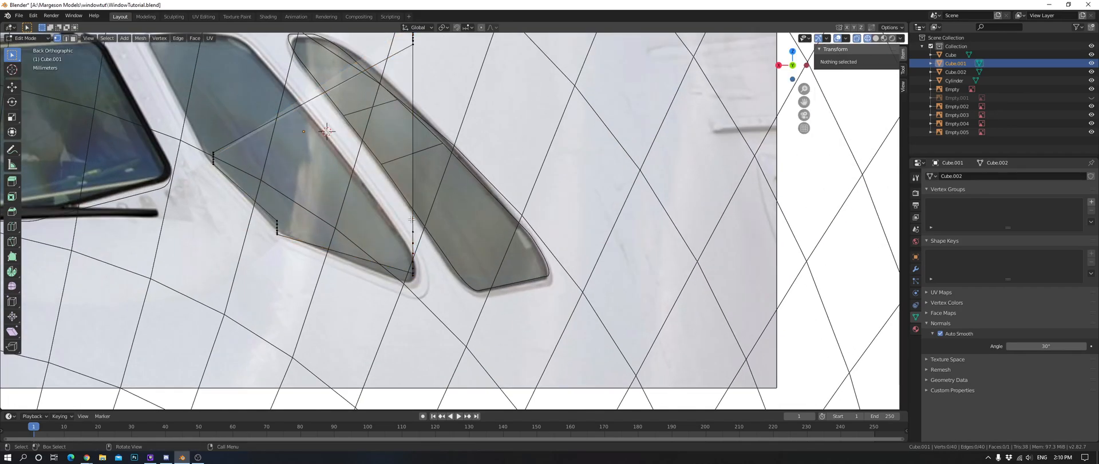
Select the middle window's upper edge vertices and move them along X to a median of about 0.0147 m.
{"action": "scroll", "coordinate": [427, 207], "scroll_direction": "down", "scroll_amount": 5}
{"action": "middle_click_drag", "start_coordinate": [427, 207], "coordinate": [382, 186]}
{"action": "key", "text": "c"}
{"action": "left_click_drag", "start_coordinate": [383, 186], "coordinate": [419, 173]}
{"action": "key", "text": "ctrl+KP_1"}
{"action": "scroll", "coordinate": [464, 179], "scroll_direction": "up", "scroll_amount": 5}
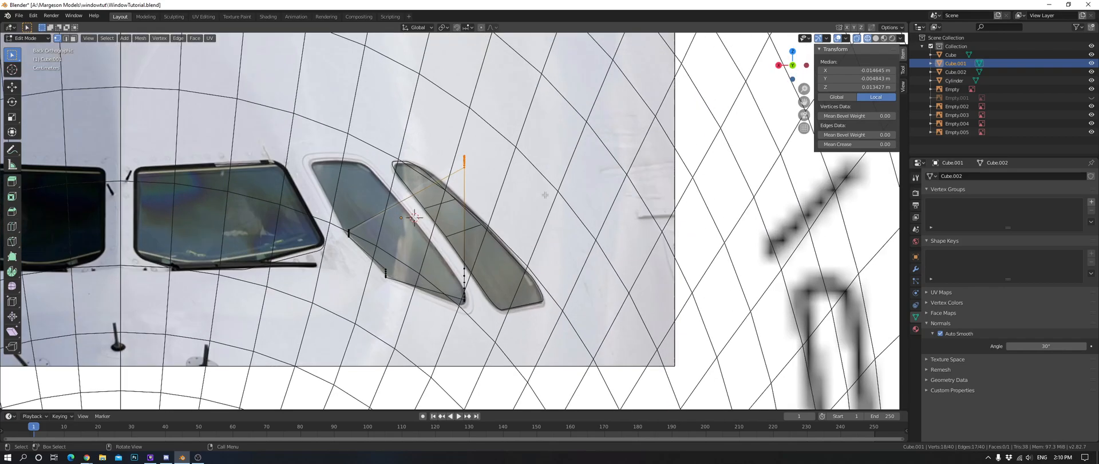
{"action": "key", "text": "g"}
{"action": "key", "text": "x"}
{"action": "left_click", "coordinate": [401, 188]}
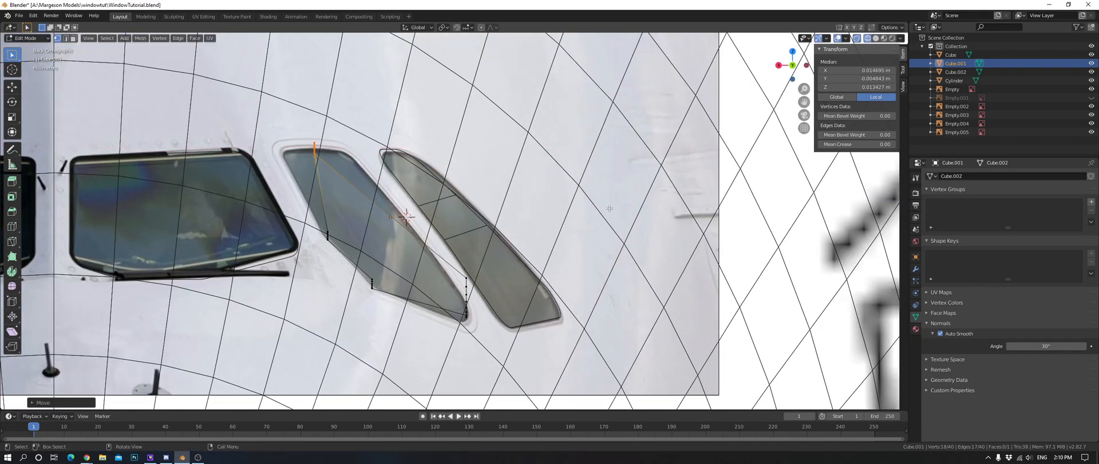
Rotate the upper edge vertices in top view to follow the window's inner edge on the plan drawing.
{"action": "key", "text": "KP_7"}
{"action": "scroll", "coordinate": [638, 172], "scroll_direction": "down", "scroll_amount": 3}
{"action": "middle_click_drag", "start_coordinate": [636, 85], "coordinate": [582, 180], "text": "shift"}
{"action": "key", "text": "r"}
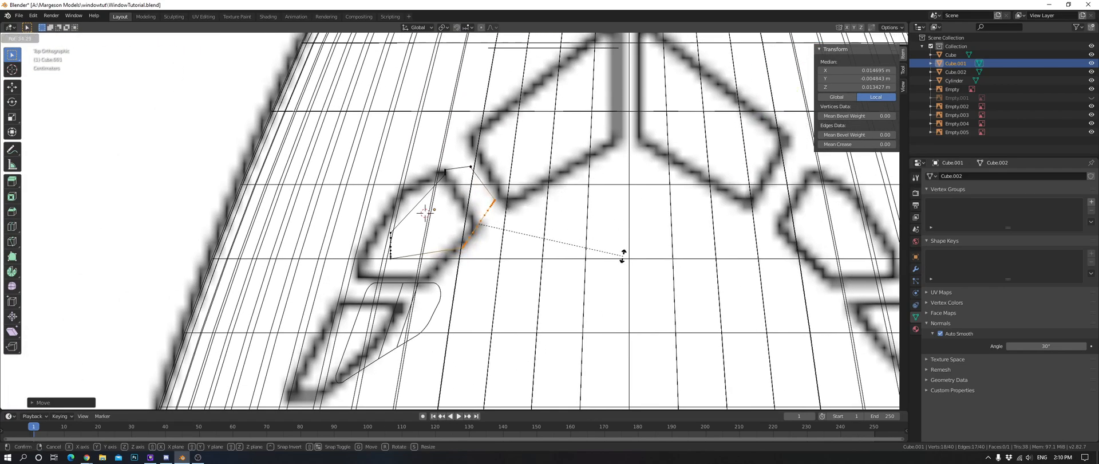
{"action": "left_click", "coordinate": [617, 269]}
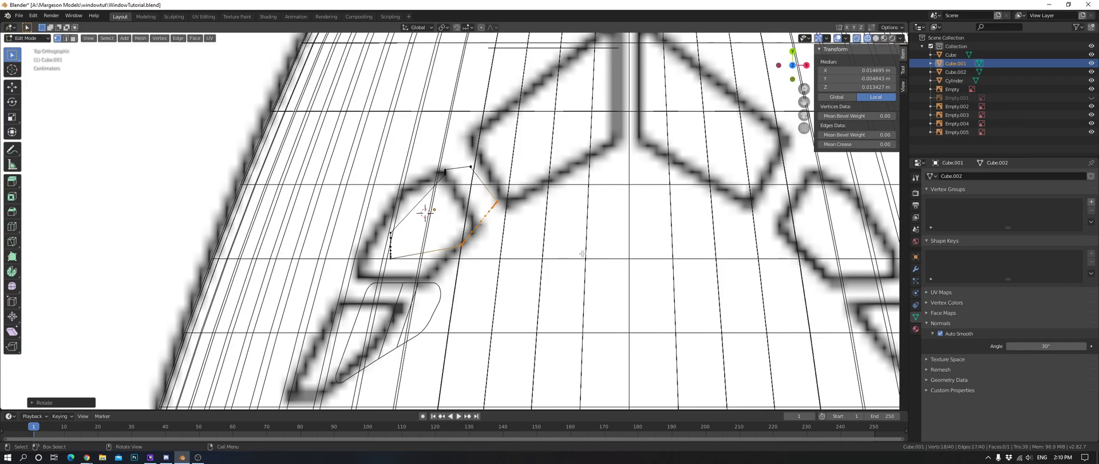
Compare the upper edge with the front and side photos and rotate it slightly about the Y axis.
{"action": "key", "text": "ctrl+KP_1"}
{"action": "scroll", "coordinate": [527, 161], "scroll_direction": "up", "scroll_amount": 4}
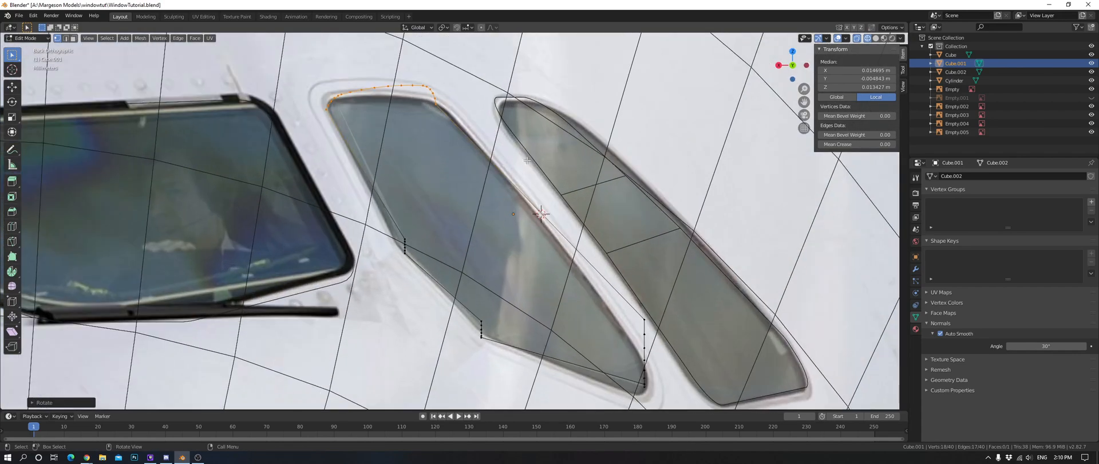
{"action": "key", "text": "ctrl+KP_3"}
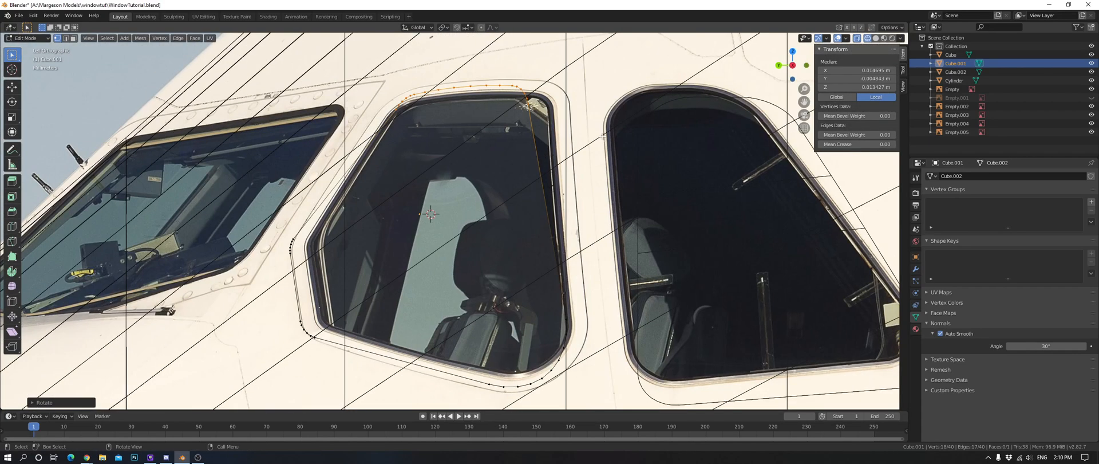
{"action": "key", "text": "ctrl+KP_1"}
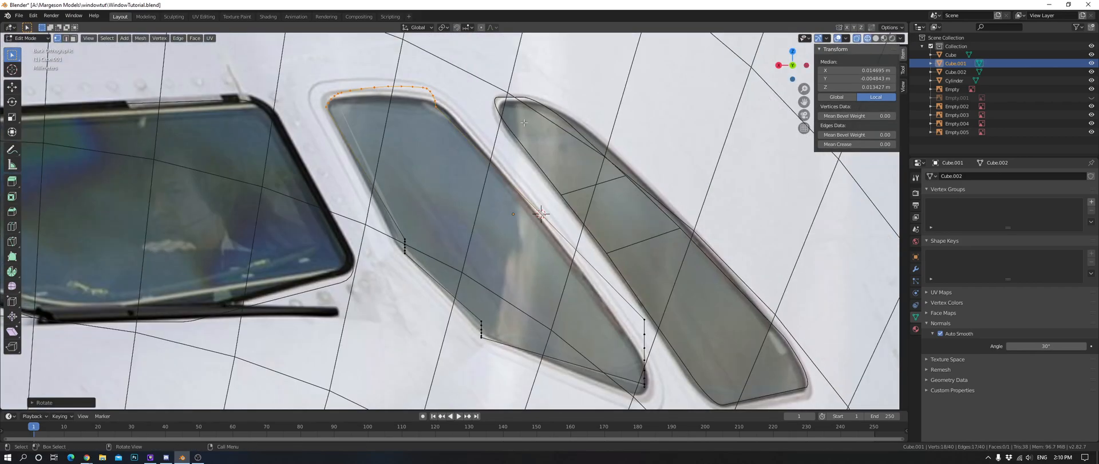
{"action": "key", "text": "r"}
{"action": "key", "text": "y"}
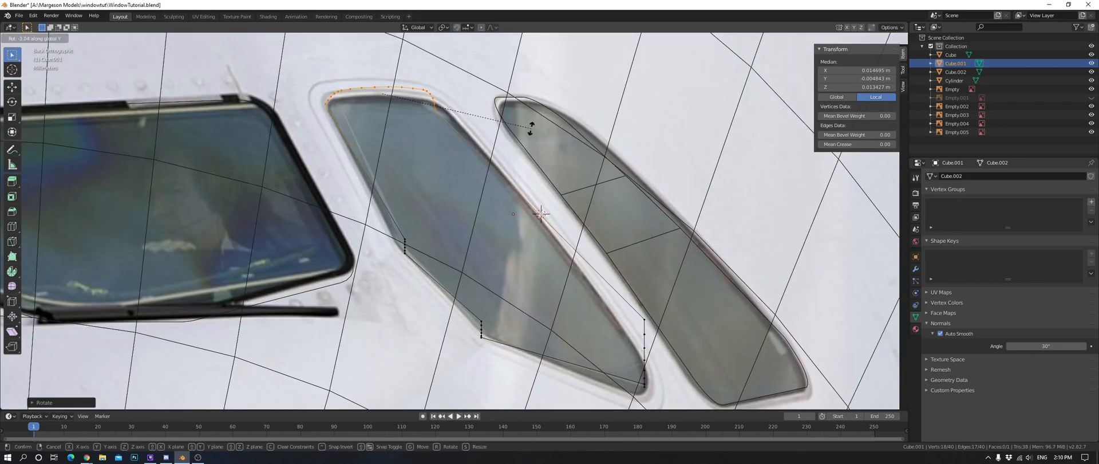
{"action": "left_click", "coordinate": [519, 141]}
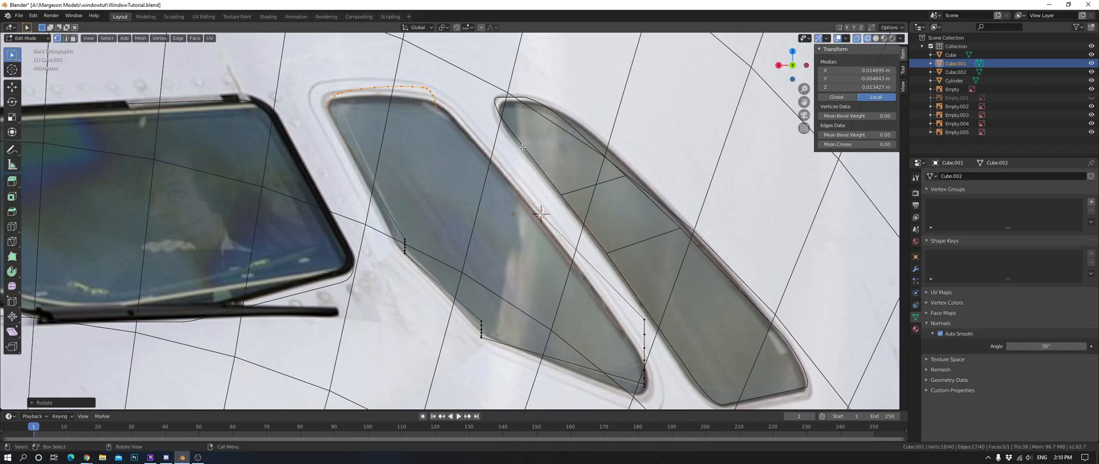
Try a further rotation of the upper edge about the Y axis and undo it.
{"action": "key", "text": "r"}
{"action": "key", "text": "y"}
{"action": "left_click", "coordinate": [520, 154]}
{"action": "key", "text": "ctrl+z"}
Rotate the upper edge vertices freely in back view to align them with the front photo's window outline.
{"action": "middle_click_drag", "start_coordinate": [467, 135], "coordinate": [547, 192], "text": "shift"}
{"action": "scroll", "coordinate": [546, 191], "scroll_direction": "up", "scroll_amount": 1}
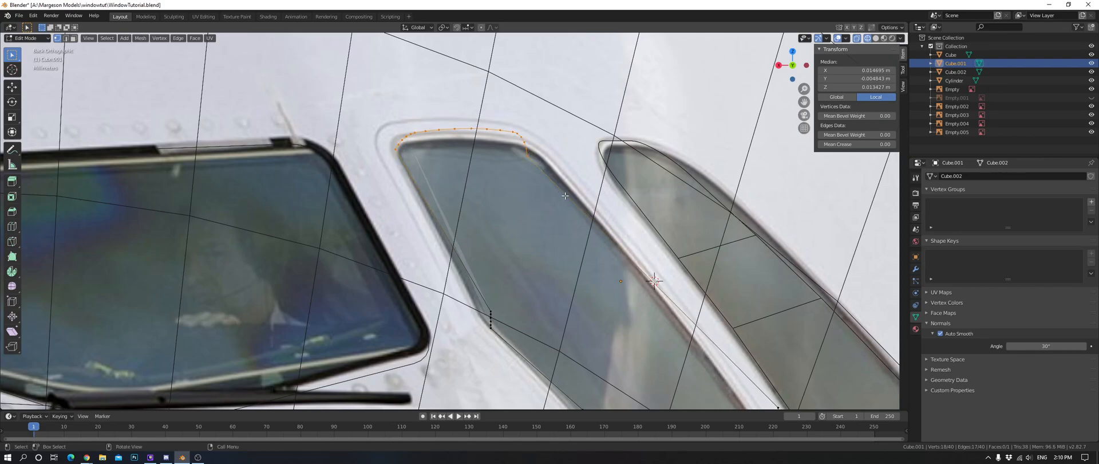
{"action": "scroll", "coordinate": [547, 191], "scroll_direction": "down", "scroll_amount": 6}
{"action": "middle_click_drag", "start_coordinate": [547, 194], "coordinate": [601, 240]}
{"action": "key", "text": "ctrl+KP_1"}
{"action": "scroll", "coordinate": [637, 199], "scroll_direction": "up", "scroll_amount": 4}
{"action": "key", "text": "r"}
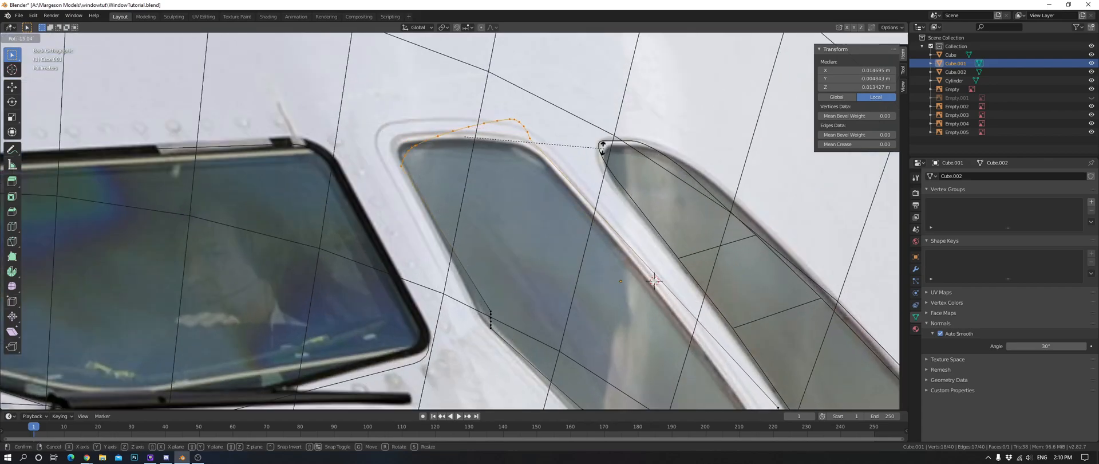
{"action": "left_click", "coordinate": [576, 129]}
Check the upper edge in top view and rotate it in left view to fit the side photo.
{"action": "key", "text": "KP_7"}
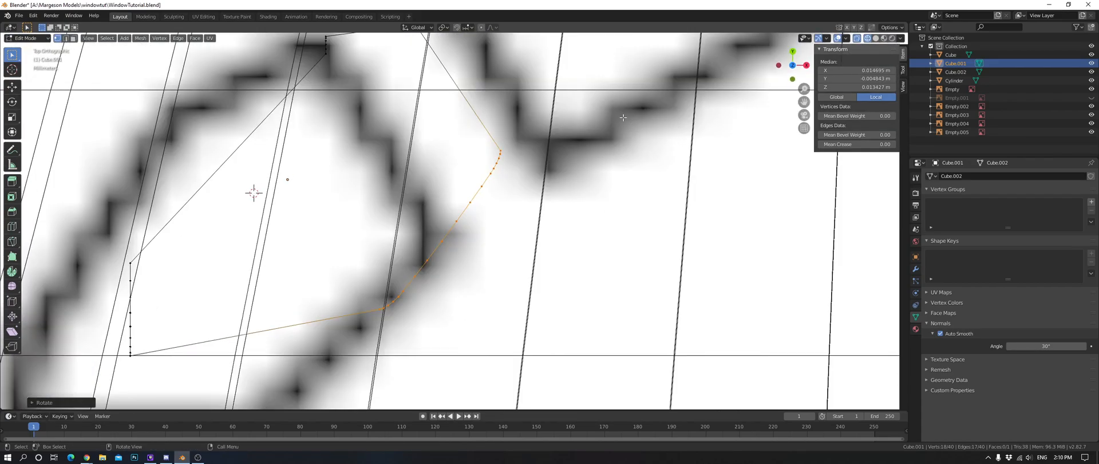
{"action": "key", "text": "ctrl+KP_3"}
{"action": "key", "text": "r"}
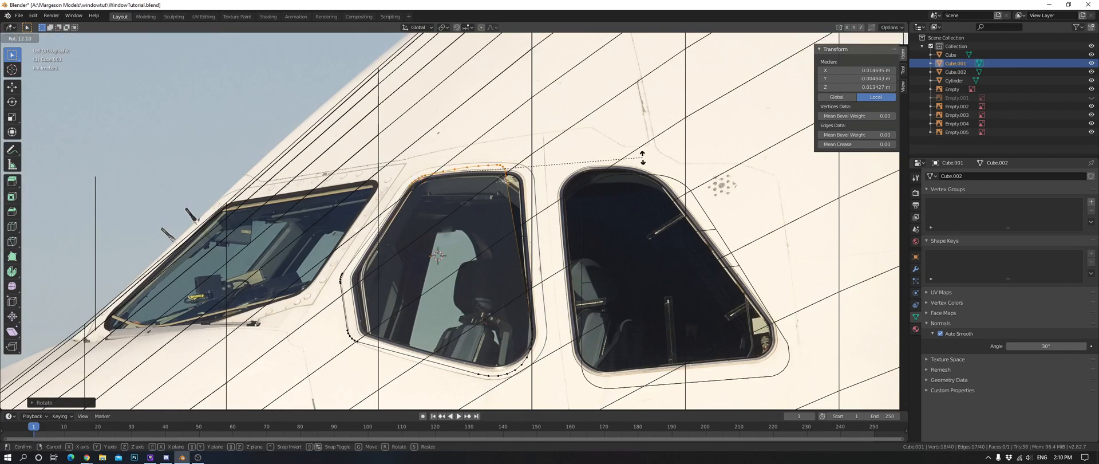
{"action": "left_click", "coordinate": [643, 170]}
Rotate the upper edge vertices from an angled view and compare the result with the front photo.
{"action": "key", "text": "ctrl+KP_1"}
{"action": "scroll", "coordinate": [640, 156], "scroll_direction": "up", "scroll_amount": 3}
{"action": "mouse_move", "coordinate": [640, 156]}
{"action": "middle_mouse_down"}
{"action": "mouse_move", "coordinate": [616, 172]}
{"action": "mouse_move", "coordinate": [645, 182]}
{"action": "mouse_move", "coordinate": [647, 172]}
{"action": "middle_mouse_up"}
{"action": "key", "text": "r"}
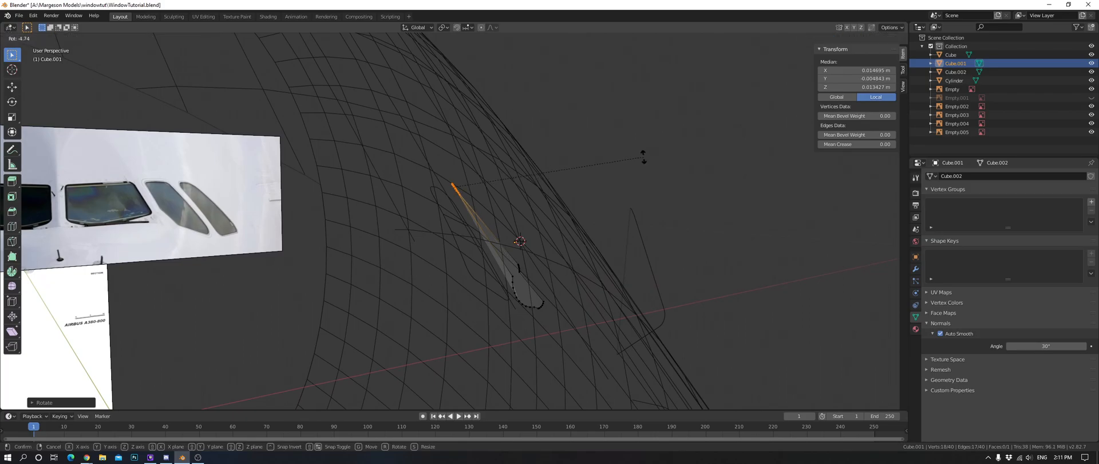
{"action": "left_click", "coordinate": [643, 153]}
{"action": "key", "text": "ctrl+KP_1"}
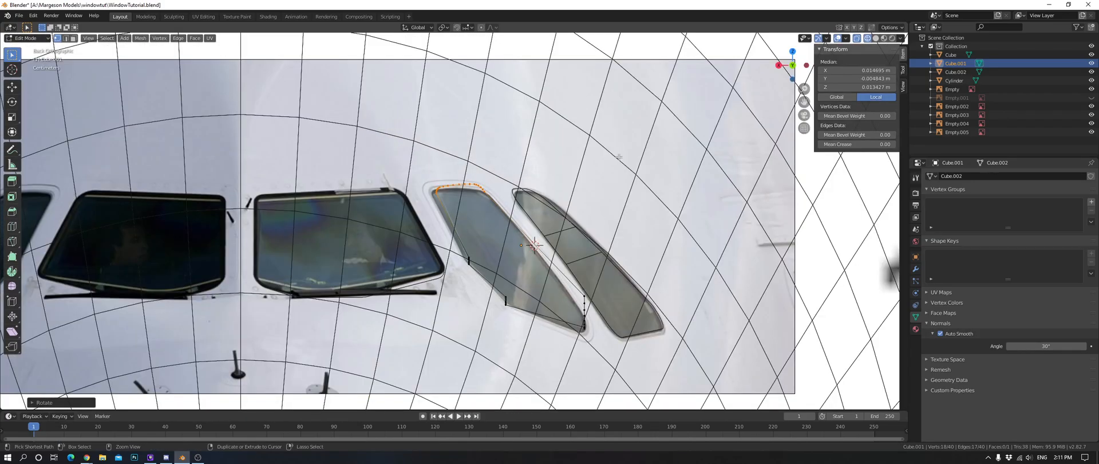
{"action": "scroll", "coordinate": [631, 155], "scroll_direction": "up", "scroll_amount": 1}
{"action": "key", "text": "r"}
{"action": "right_click", "coordinate": [630, 160]}
In left view, select the middle window's upper rear corner vertices and move them along Y toward the side photo's outline.
{"action": "scroll", "coordinate": [631, 166], "scroll_direction": "up", "scroll_amount": 3}
{"action": "middle_click_drag", "start_coordinate": [631, 166], "coordinate": [558, 176]}
{"action": "key", "text": "ctrl+KP_3"}
{"action": "scroll", "coordinate": [659, 173], "scroll_direction": "up", "scroll_amount": 4}
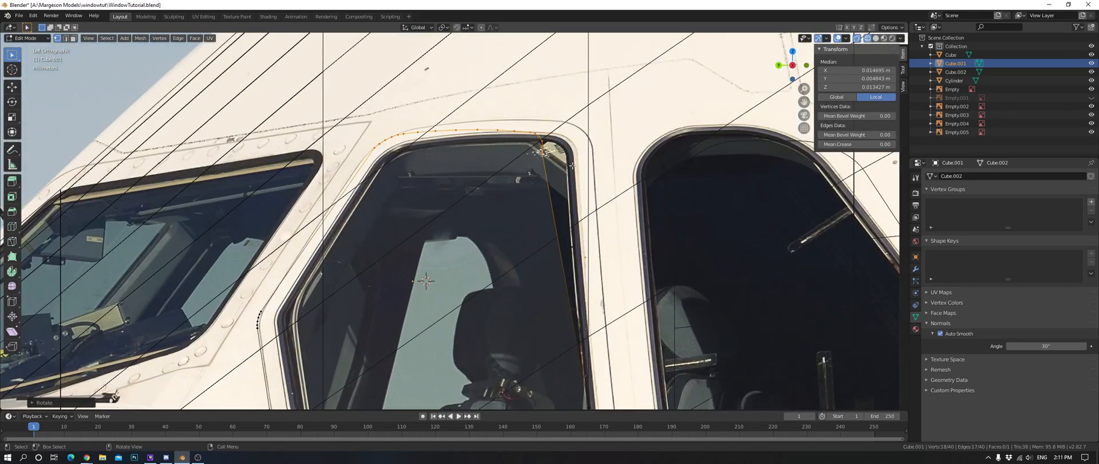
{"action": "key", "text": "alt+a"}
{"action": "left_click", "coordinate": [543, 151]}
{"action": "scroll", "coordinate": [589, 133], "scroll_direction": "up", "scroll_amount": 5}
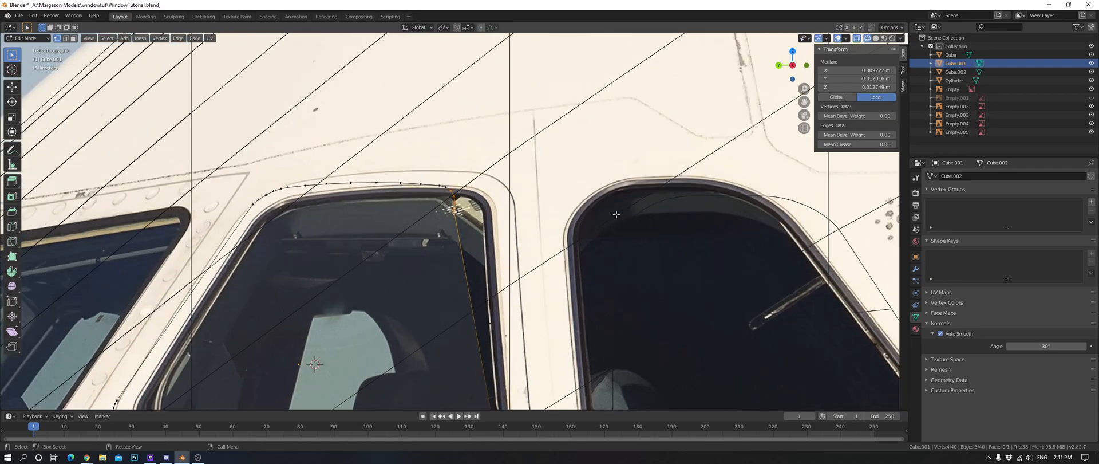
{"action": "right_click", "coordinate": [563, 144]}
{"action": "key", "text": "s"}
{"action": "key", "text": "y"}
{"action": "key", "text": "Escape"}
{"action": "key", "text": "g"}
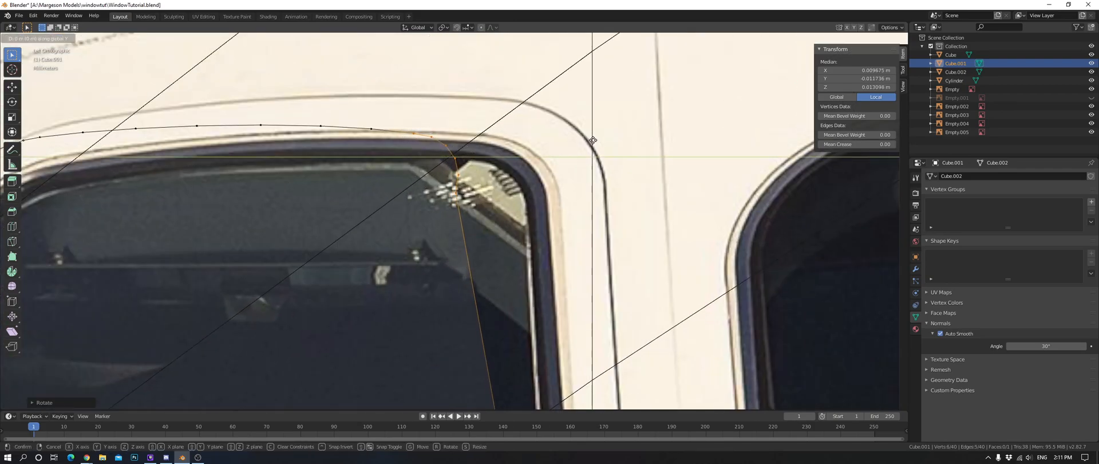
{"action": "left_click", "coordinate": [601, 140]}
Select the single end vertex of the upper rear corner, move it along Y to about -0.0126 m and deselect it.
{"action": "key", "text": "a"}
{"action": "left_click", "coordinate": [476, 193]}
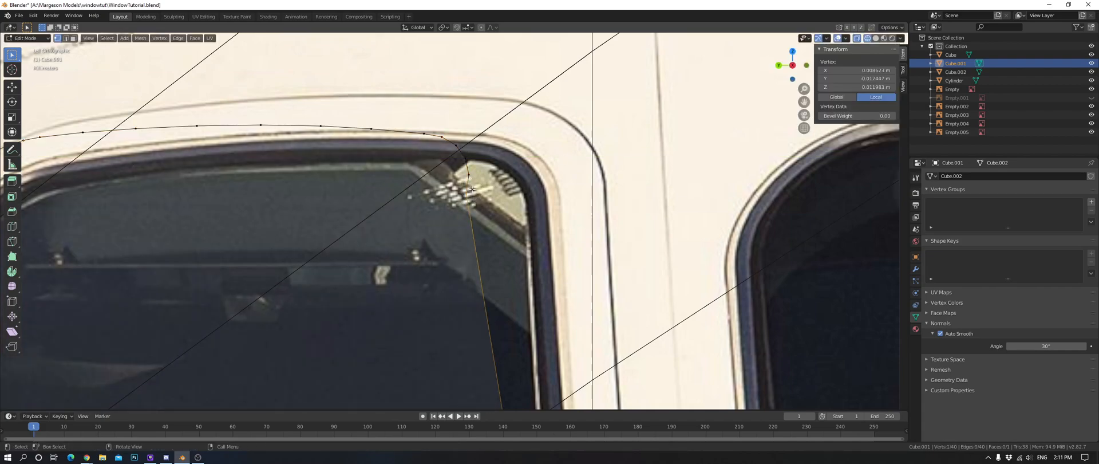
{"action": "key", "text": "g"}
{"action": "key", "text": "y"}
{"action": "left_click", "coordinate": [561, 191]}
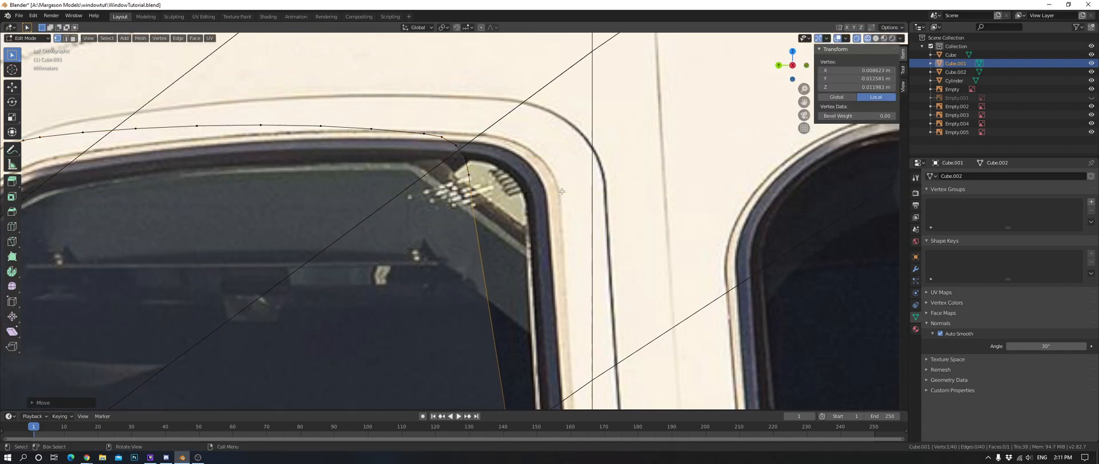
{"action": "key", "text": "a"}
{"action": "key", "text": "a"}
{"action": "scroll", "coordinate": [510, 171], "scroll_direction": "down", "scroll_amount": 5}
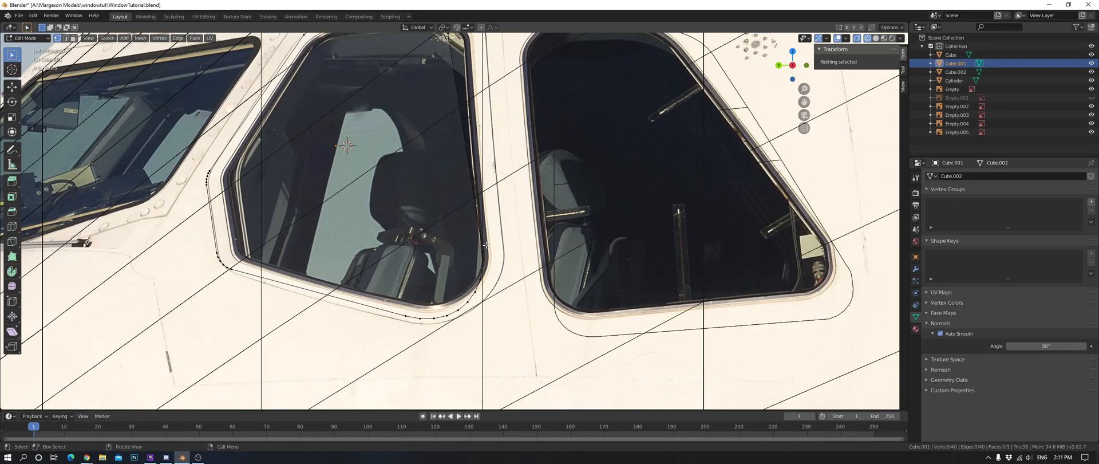
Select the middle window's lower rear corner vertices and rotate them in back view to fit the front photo.
{"action": "key", "text": "c"}
{"action": "mouse_move", "coordinate": [420, 316]}
{"action": "left_mouse_down"}
{"action": "mouse_move", "coordinate": [455, 311]}
{"action": "mouse_move", "coordinate": [477, 256]}
{"action": "left_mouse_up"}
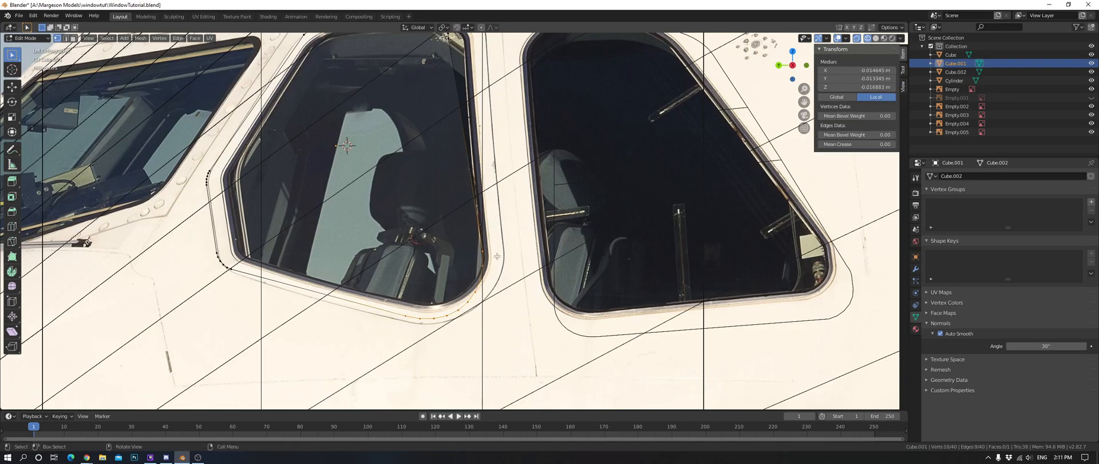
{"action": "key", "text": "ctrl+KP_1"}
{"action": "middle_click_drag", "start_coordinate": [858, 273], "coordinate": [732, 282], "text": "shift"}
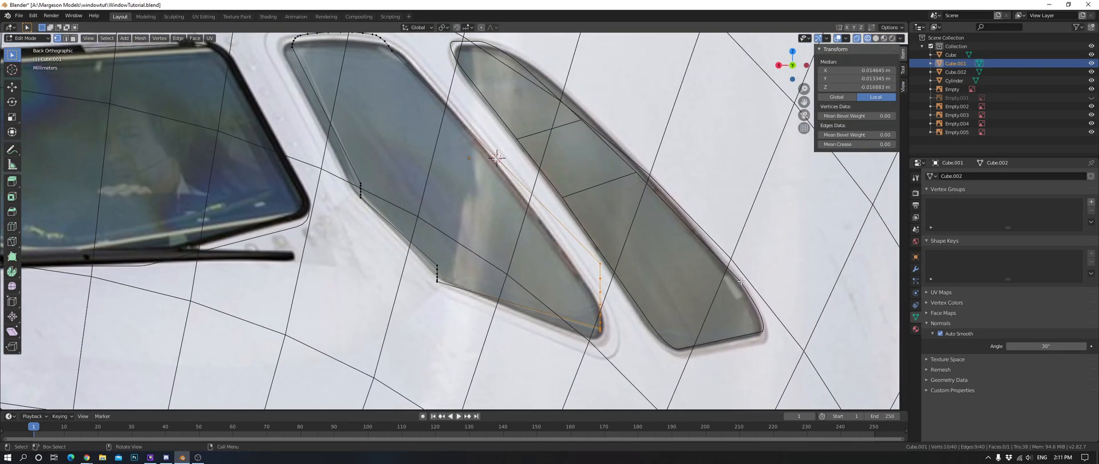
{"action": "key", "text": "r"}
{"action": "left_click", "coordinate": [705, 223]}
Rotate the lower rear corner vertices in top view, move them along Y to a median of about -0.0099 m and leave Edit Mode.
{"action": "middle_click_drag", "start_coordinate": [683, 232], "coordinate": [707, 288]}
{"action": "key", "text": "KP_7"}
{"action": "scroll", "coordinate": [682, 265], "scroll_direction": "up", "scroll_amount": 6}
{"action": "key", "text": "r"}
{"action": "left_click", "coordinate": [552, 252]}
{"action": "key", "text": "g"}
{"action": "key", "text": "y"}
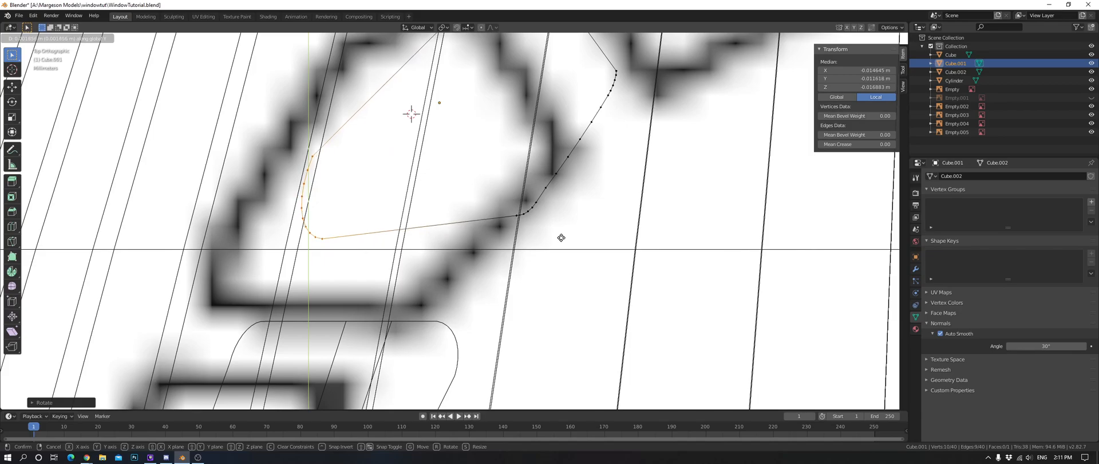
{"action": "left_click", "coordinate": [566, 223]}
{"action": "scroll", "coordinate": [570, 218], "scroll_direction": "down", "scroll_amount": 7}
{"action": "key", "text": "ctrl+KP_3"}
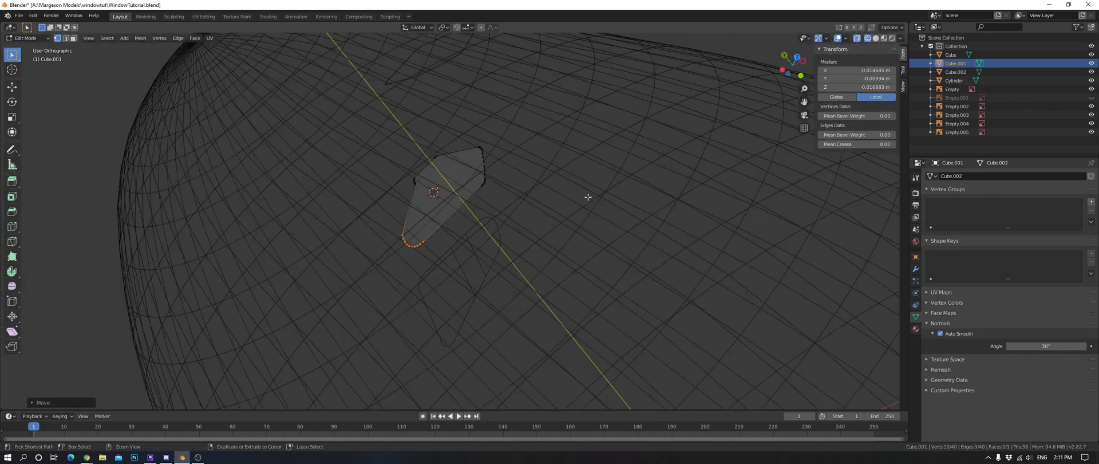
{"action": "key", "text": "Tab"}
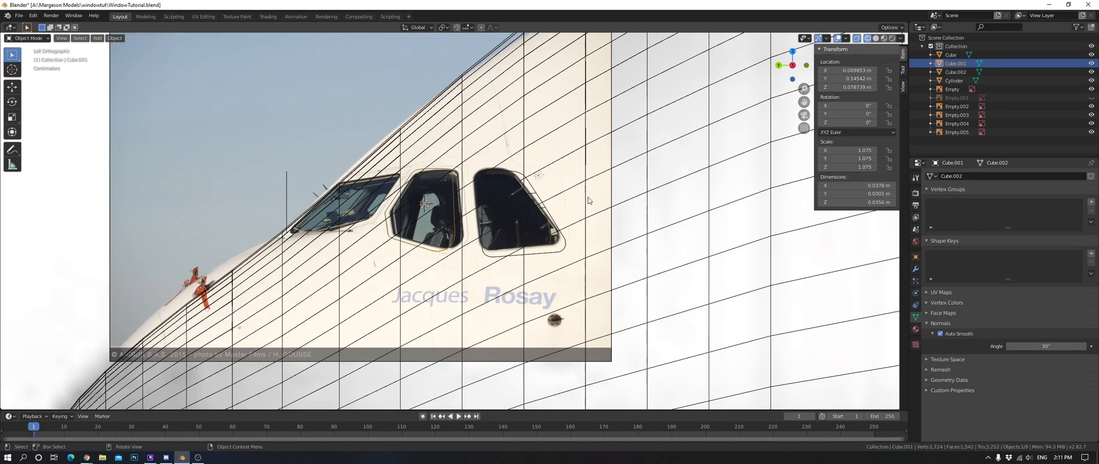
Move the middle window outline along Y to about 0.1426 m to line up with the side photo.
{"action": "key", "text": "g"}
{"action": "key", "text": "y"}
{"action": "left_click", "coordinate": [594, 193]}
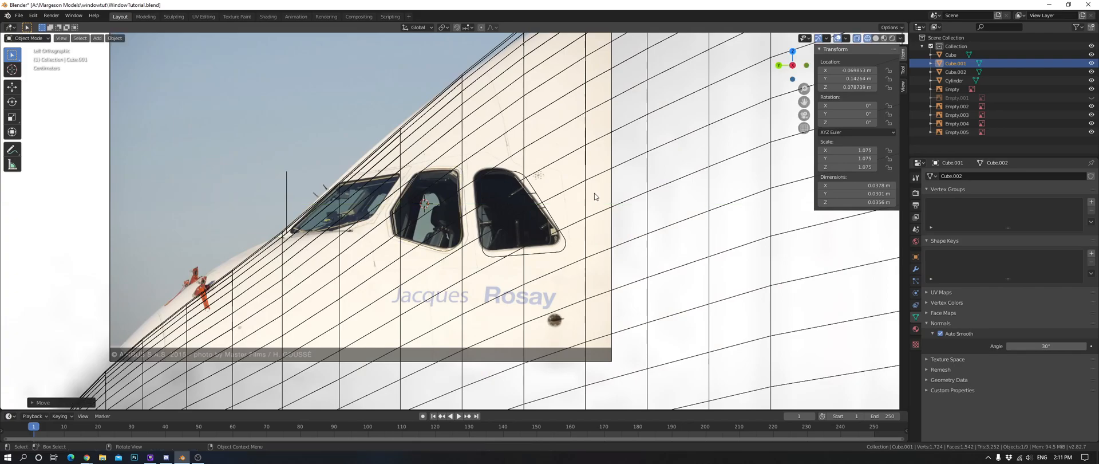
In back view, select the topmost vertex of the middle window's lower rear corner and move it along X onto the front photo's outline.
{"action": "key", "text": "ctrl+KP_1"}
{"action": "scroll", "coordinate": [598, 189], "scroll_direction": "up", "scroll_amount": 5}
{"action": "key", "text": "Tab"}
{"action": "key", "text": "alt+a"}
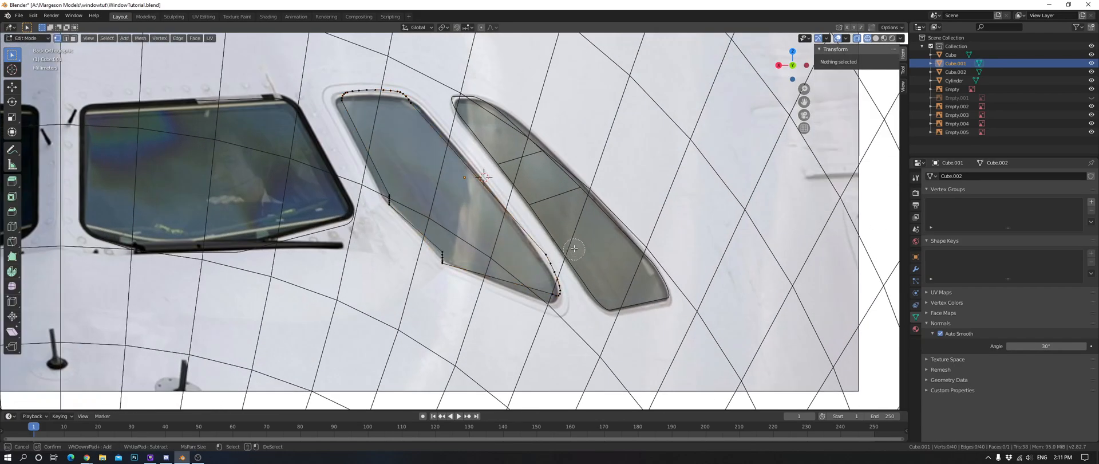
{"action": "scroll", "coordinate": [573, 241], "scroll_direction": "up", "scroll_amount": 4}
{"action": "key", "text": "c"}
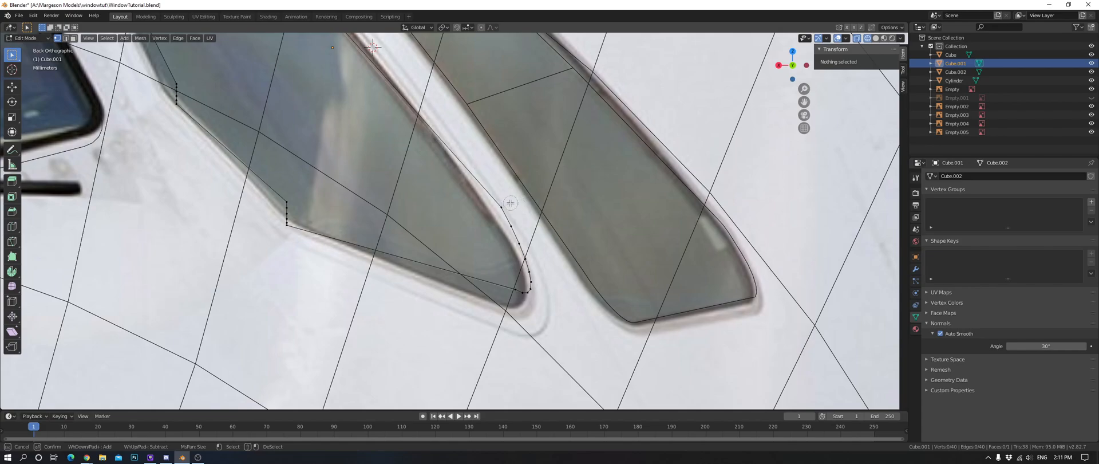
{"action": "left_click", "coordinate": [502, 204]}
{"action": "key", "text": "g"}
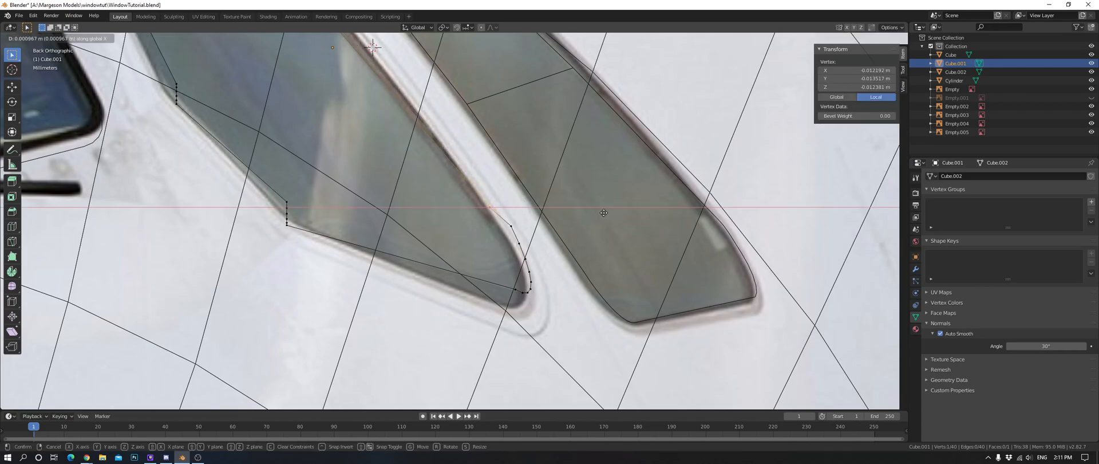
{"action": "left_click", "coordinate": [603, 213]}
Select the remaining lower rear corner vertices and move them along X to fit the front photo.
{"action": "key", "text": "alt+a"}
{"action": "key", "text": "c"}
{"action": "left_click_drag", "start_coordinate": [506, 226], "coordinate": [524, 292]}
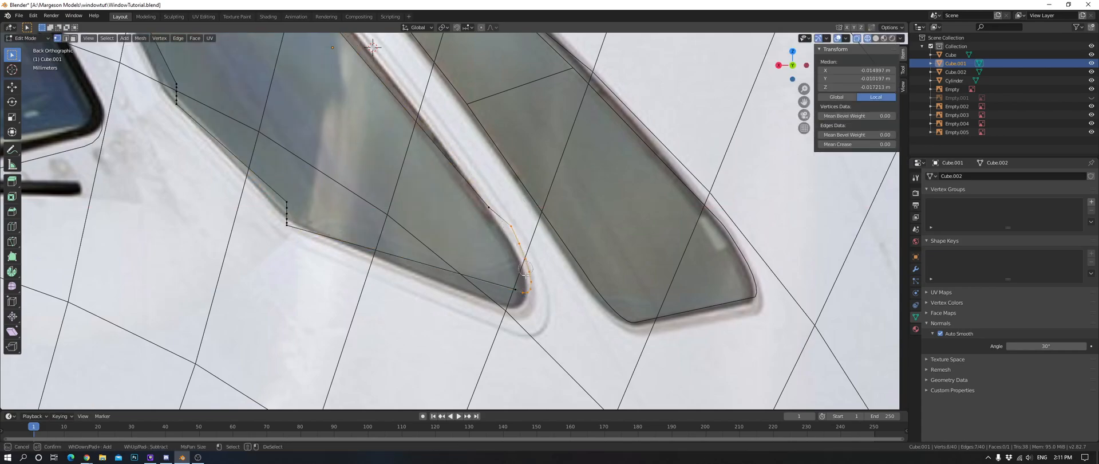
{"action": "key", "text": "g"}
{"action": "key", "text": "x"}
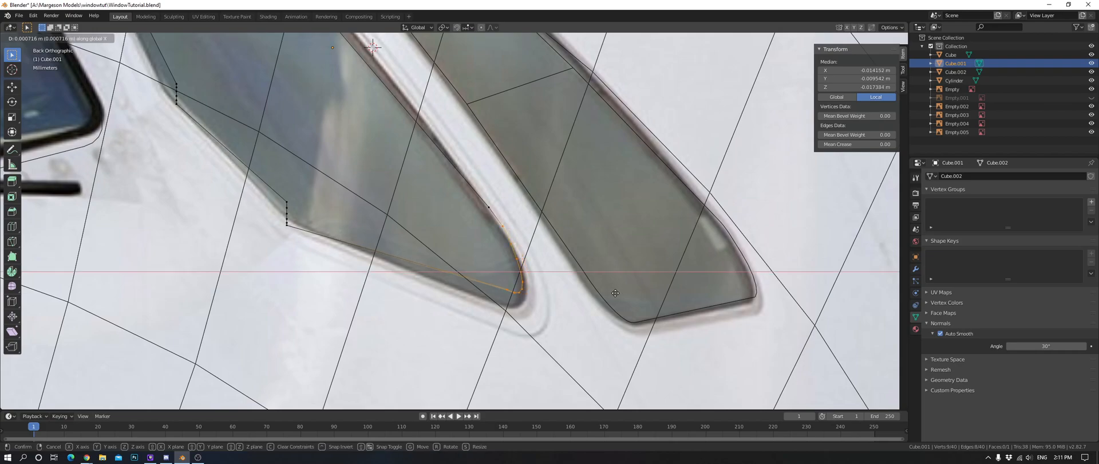
{"action": "left_click", "coordinate": [616, 293]}
Select only the outer curve vertices of the lower rear corner, adjust them along X and deselect everything.
{"action": "key", "text": "alt+a"}
{"action": "key", "text": "c"}
{"action": "left_click_drag", "start_coordinate": [505, 232], "coordinate": [518, 280]}
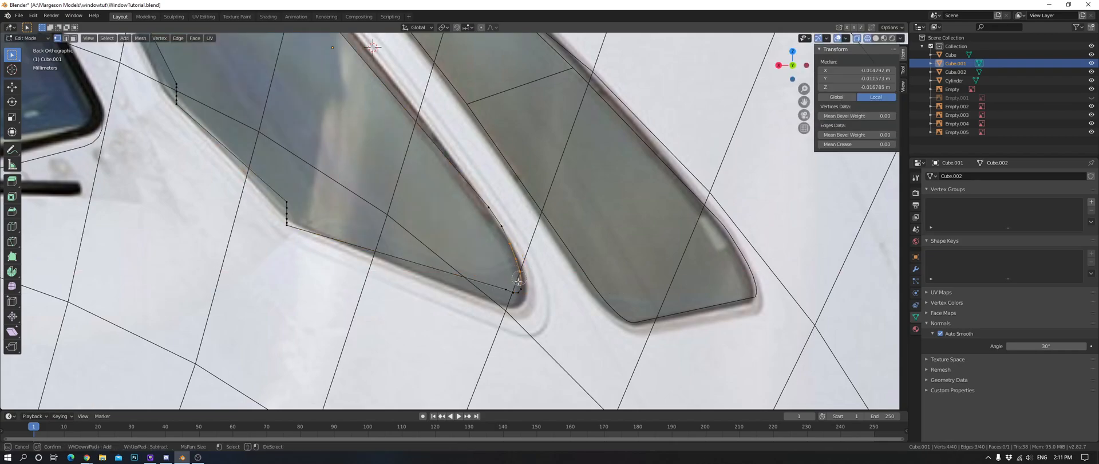
{"action": "key", "text": "g"}
{"action": "key", "text": "x"}
{"action": "left_click", "coordinate": [590, 294]}
{"action": "key", "text": "a"}
{"action": "key", "text": "alt+a"}
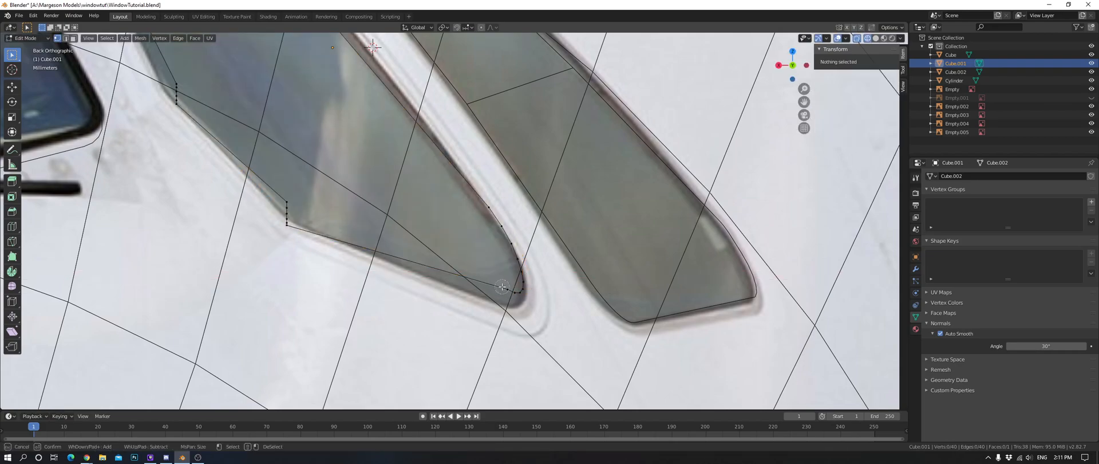
Select the end vertex where the lower rear corner meets the bottom edge and adjust its height along Z.
{"action": "left_click", "coordinate": [508, 289]}
{"action": "key", "text": "g"}
{"action": "key", "text": "z"}
{"action": "left_click", "coordinate": [590, 286]}
{"action": "key", "text": "alt+a"}
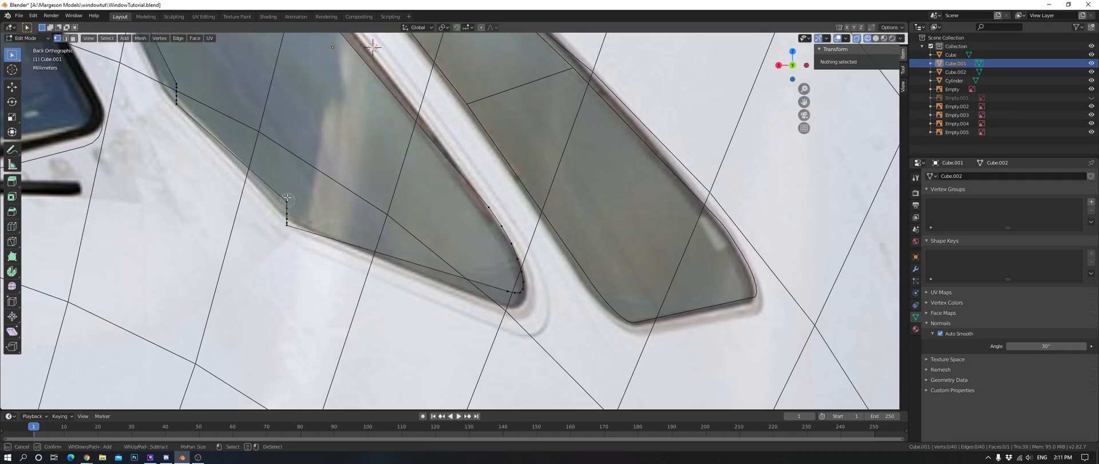
Select the middle window's lower front corner vertices and rotate them in top view, rounding the corner to match the front photo.
{"action": "left_click_drag", "start_coordinate": [288, 199], "coordinate": [287, 225]}
{"action": "right_click", "coordinate": [287, 225]}
{"action": "scroll", "coordinate": [401, 241], "scroll_direction": "down", "scroll_amount": 6}
{"action": "middle_click_drag", "start_coordinate": [401, 240], "coordinate": [513, 243]}
{"action": "key", "text": "KP_7"}
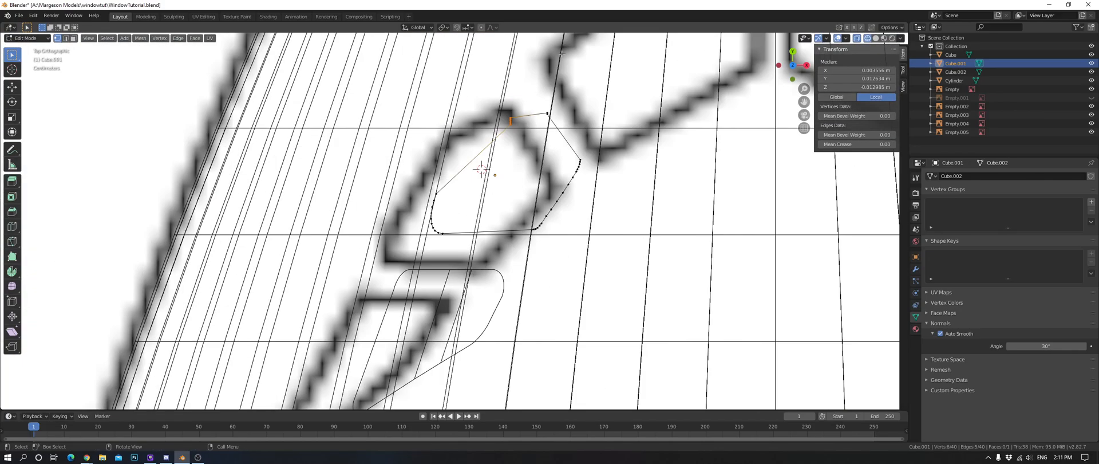
{"action": "scroll", "coordinate": [566, 70], "scroll_direction": "up", "scroll_amount": 4}
{"action": "key", "text": "r"}
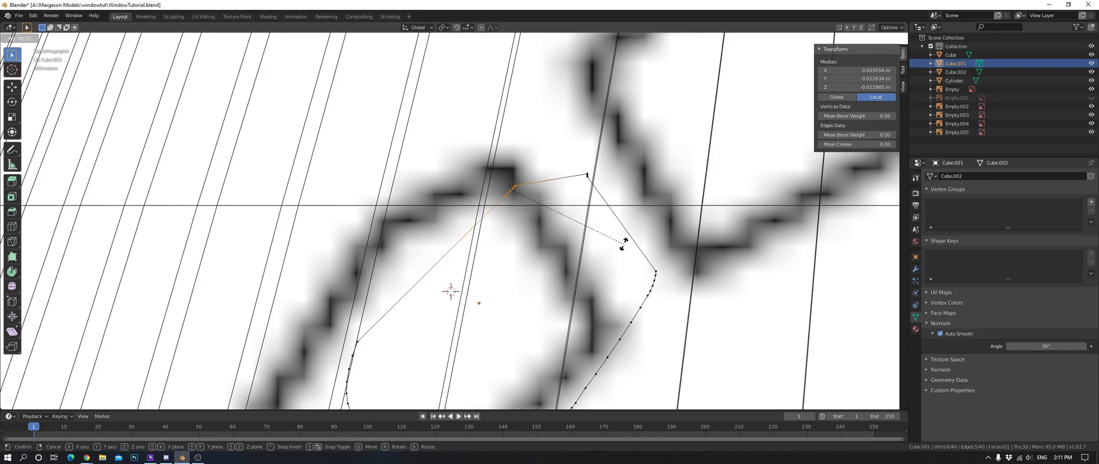
{"action": "left_click", "coordinate": [623, 245]}
{"action": "key", "text": "ctrl+KP_1"}
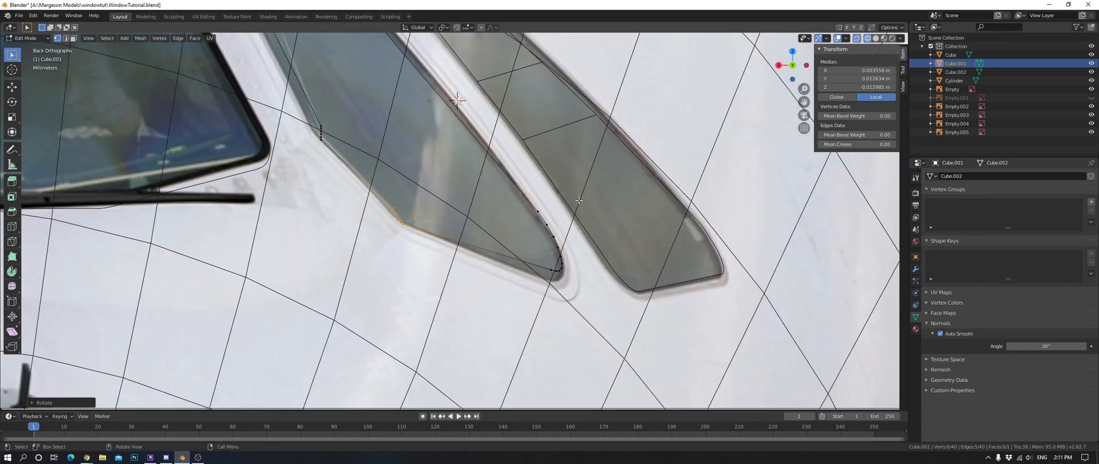
Reselect the lower rear corner vertices in back view and move them along Z and X onto the photo's window edge.
{"action": "scroll", "coordinate": [580, 203], "scroll_direction": "up", "scroll_amount": 2}
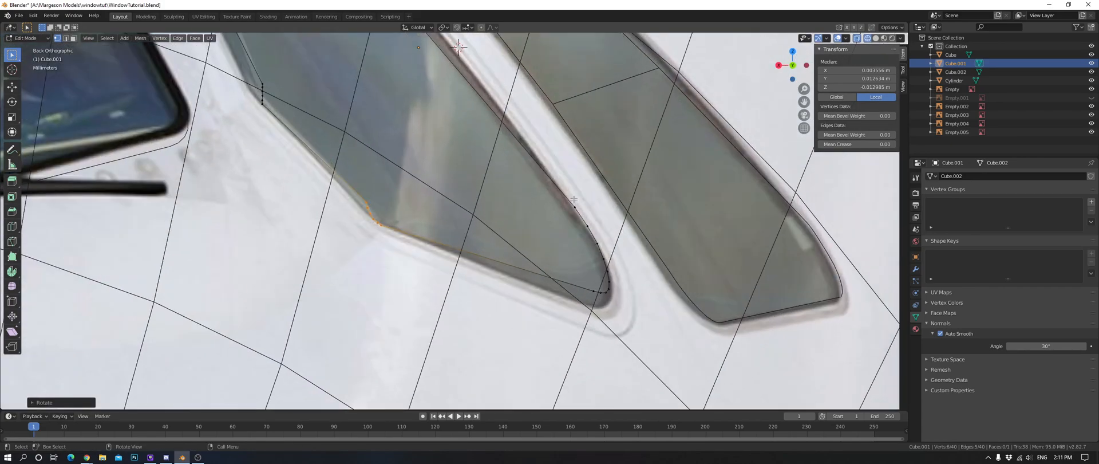
{"action": "left_click", "coordinate": [640, 239]}
{"action": "left_click_drag", "start_coordinate": [567, 213], "coordinate": [599, 275]}
{"action": "key", "text": "Escape"}
{"action": "key", "text": "g"}
{"action": "key", "text": "z"}
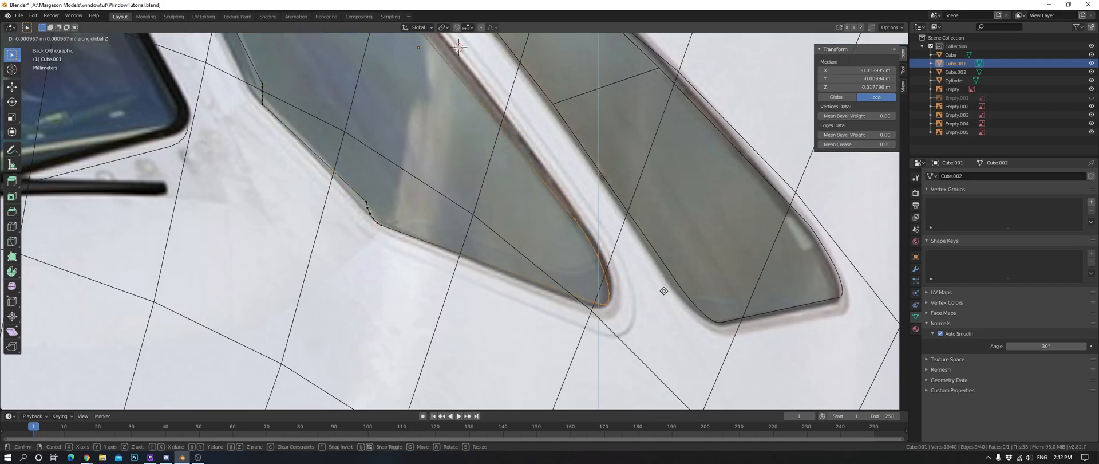
{"action": "left_click", "coordinate": [666, 289]}
{"action": "key", "text": "g"}
{"action": "key", "text": "x"}
{"action": "left_click", "coordinate": [664, 289]}
{"action": "left_click", "coordinate": [662, 288]}
Use Loop Cut with two cuts to add vertices along the middle window's long rear edge.
{"action": "scroll", "coordinate": [658, 286], "scroll_direction": "down", "scroll_amount": 6}
{"action": "middle_click_drag", "start_coordinate": [659, 287], "coordinate": [541, 220]}
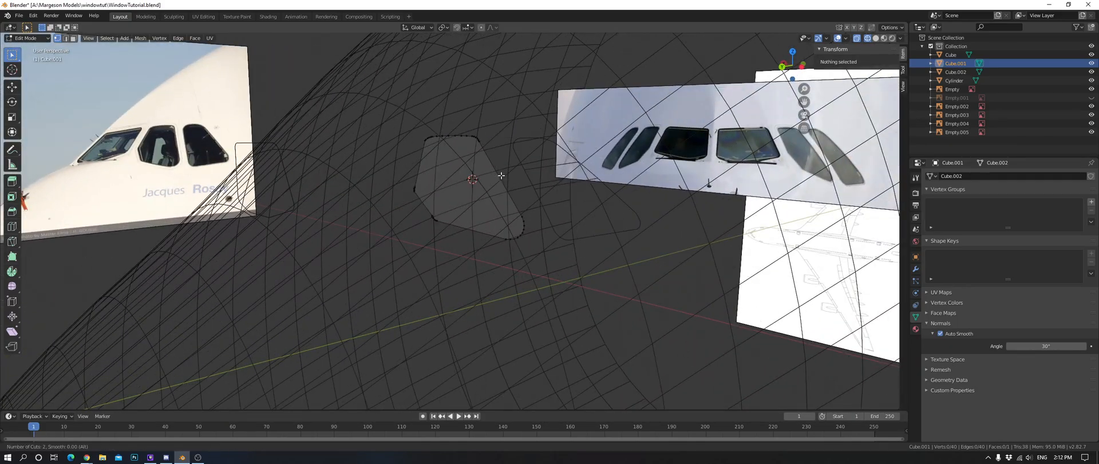
{"action": "middle_click_drag", "start_coordinate": [505, 175], "coordinate": [545, 228]}
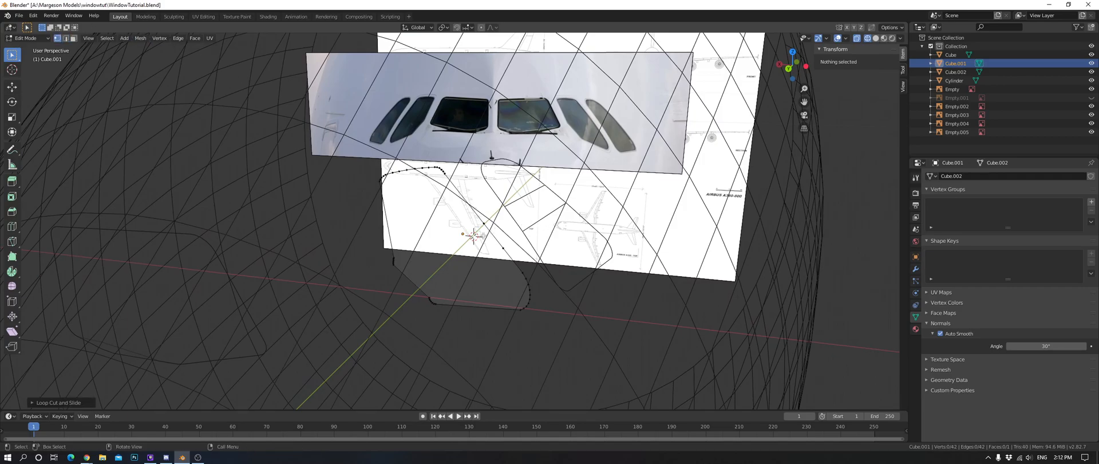
Select the vertices of the corner midway down the front edge, rotate them and move them along X in back view.
{"action": "middle_click_drag", "start_coordinate": [490, 239], "coordinate": [443, 245]}
{"action": "key", "text": "c"}
{"action": "left_click", "coordinate": [393, 261]}
{"action": "key", "text": "KP_7"}
{"action": "scroll", "coordinate": [653, 146], "scroll_direction": "up", "scroll_amount": 4}
{"action": "key", "text": "ctrl+KP_1"}
{"action": "key", "text": "r"}
{"action": "key", "text": "x"}
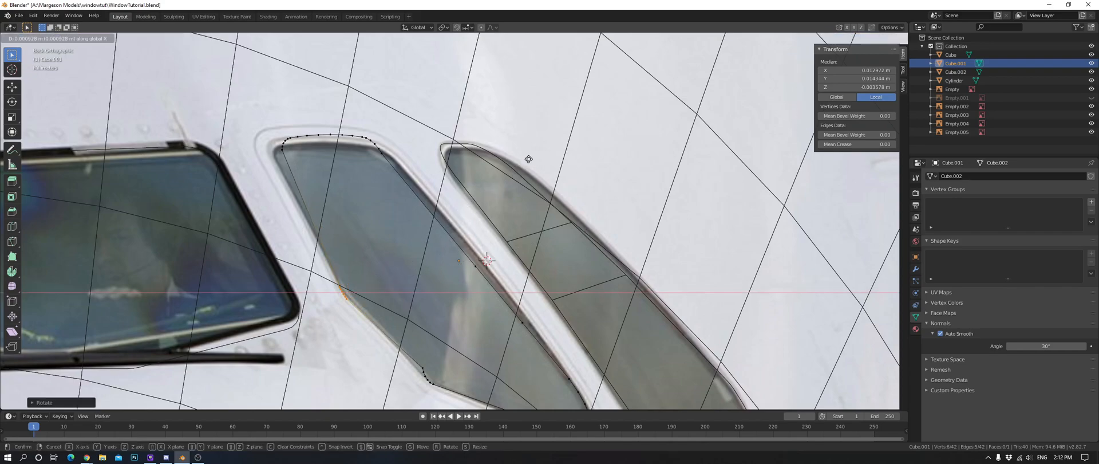
{"action": "left_click", "coordinate": [530, 159]}
Select the middle window's upper front corner vertices and move them along X to meet the photo's outline.
{"action": "key", "text": "alt+a"}
{"action": "key", "text": "c"}
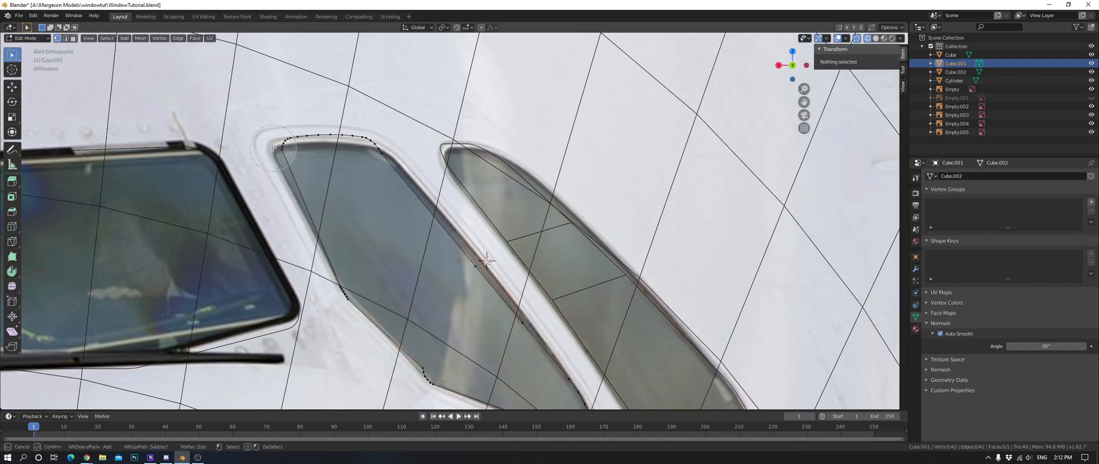
{"action": "left_click", "coordinate": [273, 147]}
{"action": "key", "text": "Escape"}
{"action": "key", "text": "g"}
{"action": "key", "text": "x"}
{"action": "left_click", "coordinate": [542, 152]}
{"action": "key", "text": "a"}
{"action": "key", "text": "a"}
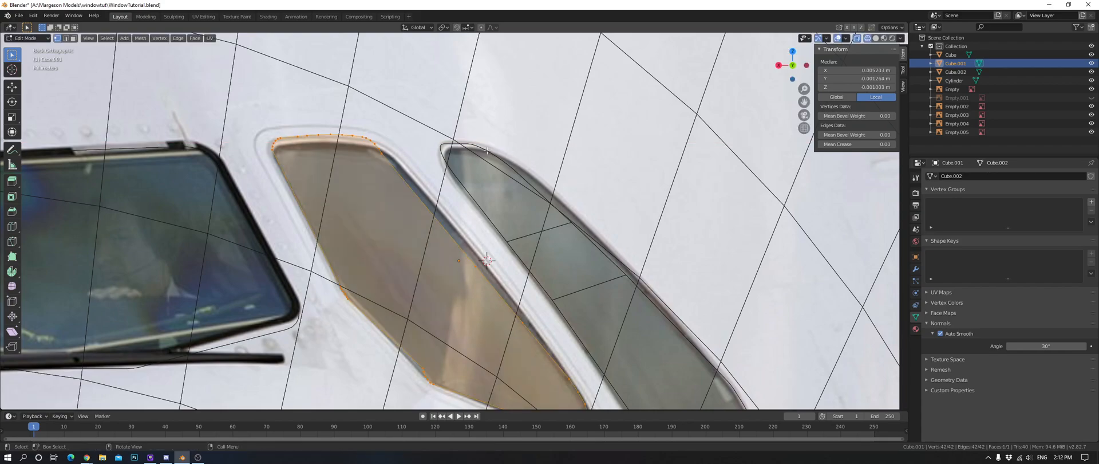
Select the upper front corner vertices again and adjust their height along Z to match the front photo.
{"action": "key", "text": "c"}
{"action": "key", "text": "Escape"}
{"action": "scroll", "coordinate": [309, 160], "scroll_direction": "up", "scroll_amount": 3}
{"action": "middle_click_drag", "start_coordinate": [240, 131], "coordinate": [400, 210], "text": "shift"}
{"action": "key", "text": "c"}
{"action": "left_click", "coordinate": [311, 173]}
{"action": "key", "text": "Escape"}
{"action": "key", "text": "g"}
{"action": "key", "text": "z"}
{"action": "left_click", "coordinate": [457, 189]}
Select the top edge and upper rear corner vertices and move them along X and Z onto the photo's upper window edge.
{"action": "key", "text": "alt+a"}
{"action": "key", "text": "c"}
{"action": "left_click_drag", "start_coordinate": [356, 159], "coordinate": [492, 183]}
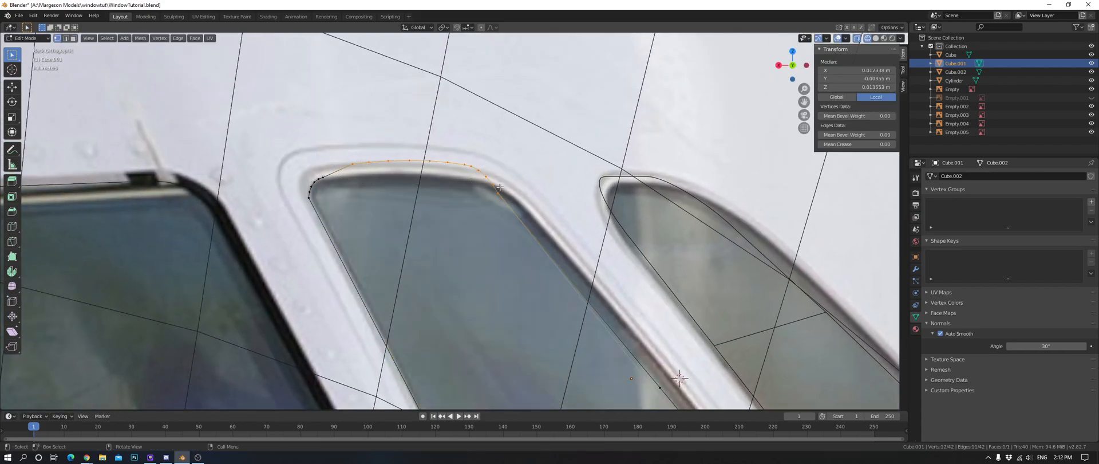
{"action": "key", "text": "Escape"}
{"action": "key", "text": "g"}
{"action": "key", "text": "x"}
{"action": "left_click", "coordinate": [553, 197]}
{"action": "key", "text": "g"}
{"action": "key", "text": "z"}
{"action": "left_click", "coordinate": [553, 194]}
Select only the upper rear corner vertices, then move them along X and rotate them to follow the corner's curve.
{"action": "key", "text": "alt+a"}
{"action": "key", "text": "c"}
{"action": "left_click_drag", "start_coordinate": [501, 195], "coordinate": [498, 189]}
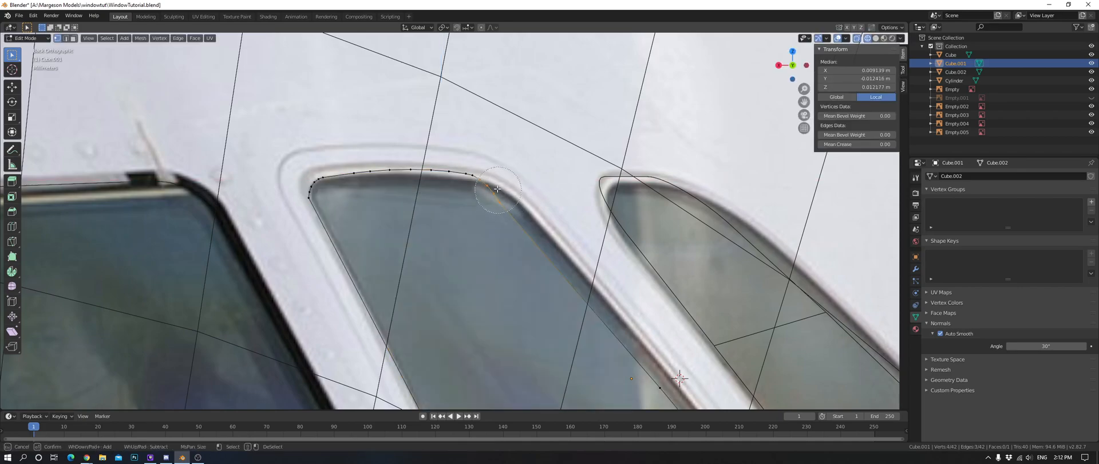
{"action": "key", "text": "g"}
{"action": "key", "text": "x"}
{"action": "left_click", "coordinate": [605, 184]}
{"action": "key", "text": "r"}
{"action": "left_click", "coordinate": [601, 178]}
{"action": "key", "text": "g"}
{"action": "key", "text": "x"}
{"action": "left_click", "coordinate": [600, 183]}
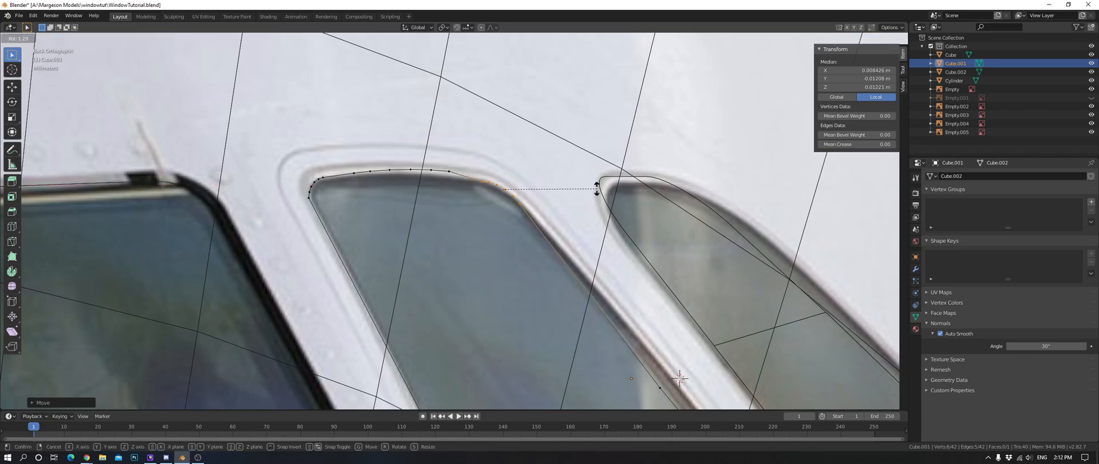
{"action": "key", "text": "a"}
{"action": "key", "text": "alt+a"}
Select the top edge vertices between the two upper corners and move them along Z toward the photo's edge.
{"action": "key", "text": "c"}
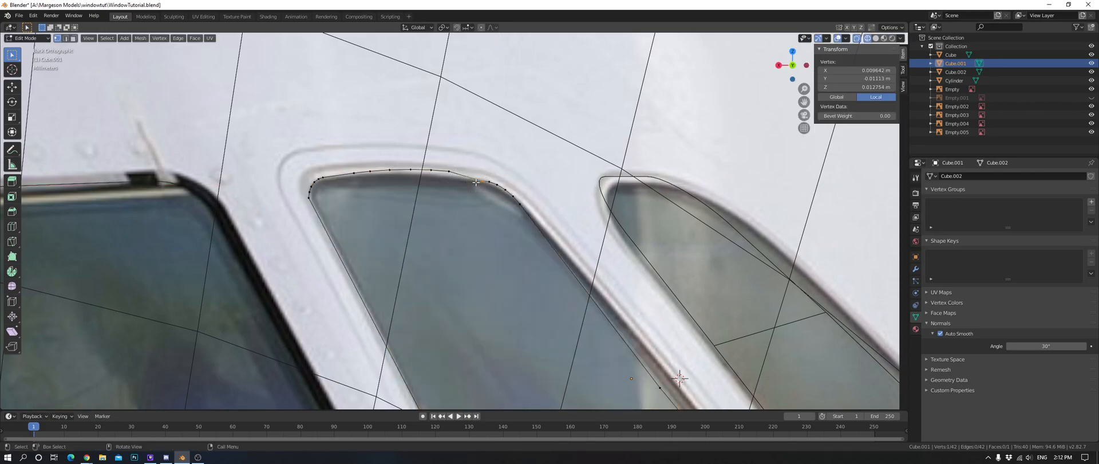
{"action": "key", "text": "Escape"}
{"action": "key", "text": "a"}
{"action": "key", "text": "KP_Decimal"}
{"action": "key", "text": "alt+a"}
{"action": "key", "text": "c"}
{"action": "left_click_drag", "start_coordinate": [443, 118], "coordinate": [344, 120]}
{"action": "key", "text": "s"}
{"action": "key", "text": "z"}
{"action": "right_click", "coordinate": [682, 138]}
{"action": "key", "text": "g"}
{"action": "key", "text": "z"}
{"action": "left_click", "coordinate": [678, 145]}
Rotate the top edge vertices and fine-tune their height along Z to follow the slope of the photo's upper edge.
{"action": "key", "text": "r"}
{"action": "left_click", "coordinate": [674, 153]}
{"action": "key", "text": "g"}
{"action": "key", "text": "z"}
{"action": "left_click", "coordinate": [675, 152]}
{"action": "key", "text": "s"}
{"action": "right_click", "coordinate": [675, 152]}
{"action": "key", "text": "r"}
{"action": "left_click", "coordinate": [676, 148]}
{"action": "key", "text": "g"}
{"action": "key", "text": "z"}
{"action": "left_click", "coordinate": [676, 151]}
{"action": "key", "text": "a"}
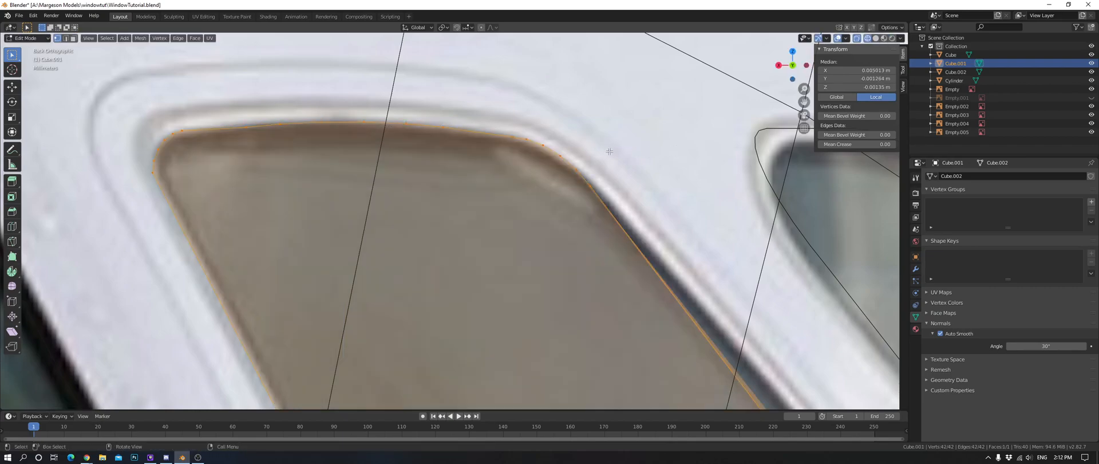
Select the single top edge vertex next to the upper front corner and move it along X.
{"action": "key", "text": "alt+a"}
{"action": "left_click", "coordinate": [246, 127]}
{"action": "key", "text": "g"}
{"action": "key", "text": "y"}
{"action": "key", "text": "x"}
{"action": "left_click", "coordinate": [417, 129]}
Select the top edge vertices, rotate them in top view and move them along X to a median of about 0.0142 m.
{"action": "middle_click_drag", "start_coordinate": [418, 129], "coordinate": [537, 218]}
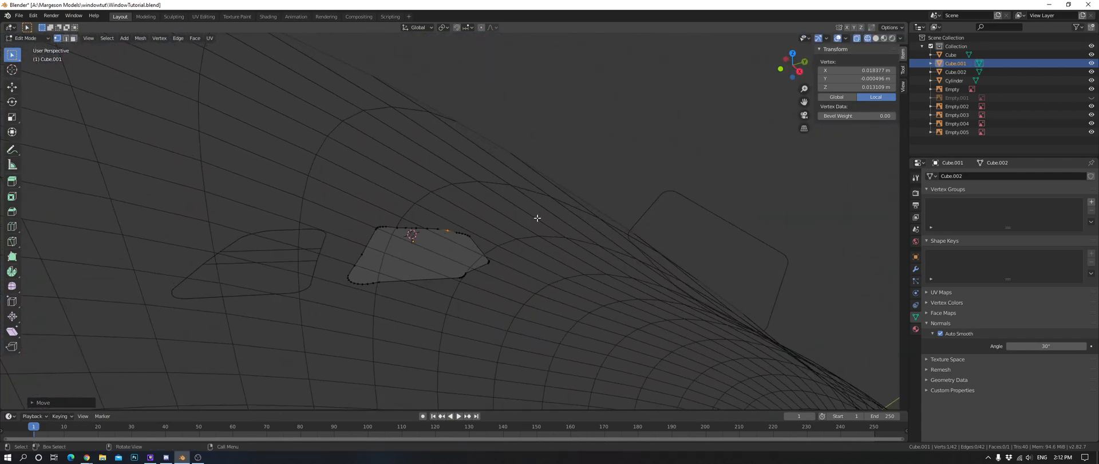
{"action": "key", "text": "c"}
{"action": "left_click", "coordinate": [412, 229]}
{"action": "key", "text": "KP_7"}
{"action": "scroll", "coordinate": [458, 226], "scroll_direction": "up", "scroll_amount": 3}
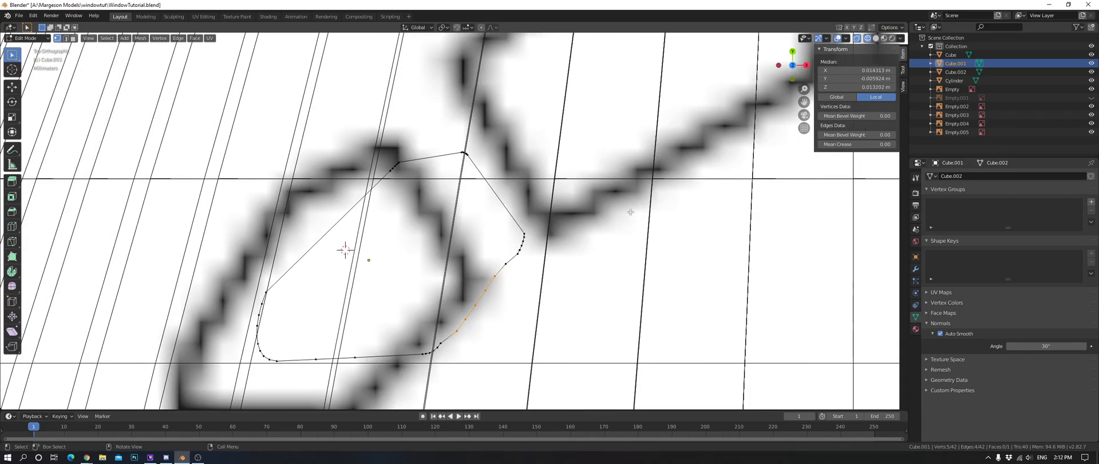
{"action": "key", "text": "s"}
{"action": "key", "text": "g"}
{"action": "key", "text": "x"}
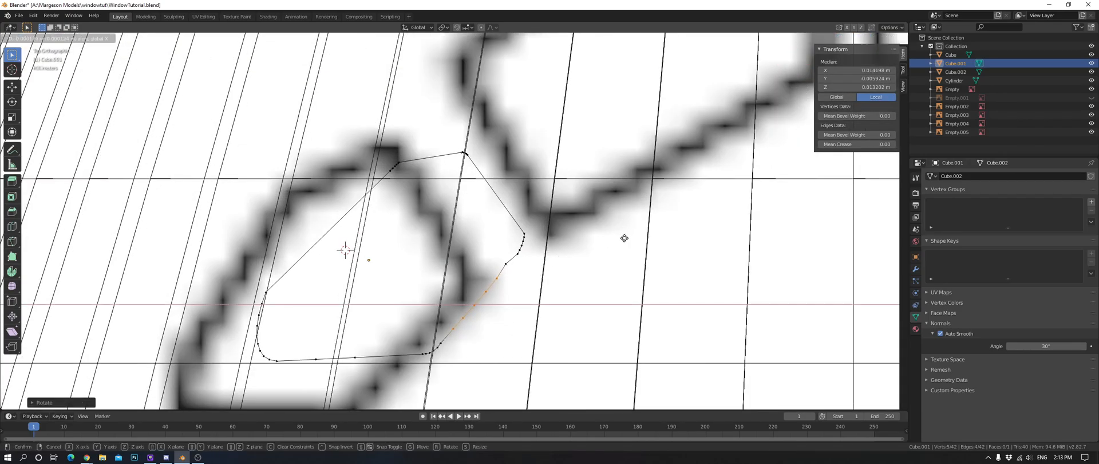
{"action": "left_click", "coordinate": [624, 238]}
In top view, select the single vertex between the top edge and the upper front corner, move it along X and deselect it.
{"action": "left_click", "coordinate": [526, 266]}
{"action": "left_click", "coordinate": [503, 262]}
{"action": "key", "text": "g"}
{"action": "key", "text": "x"}
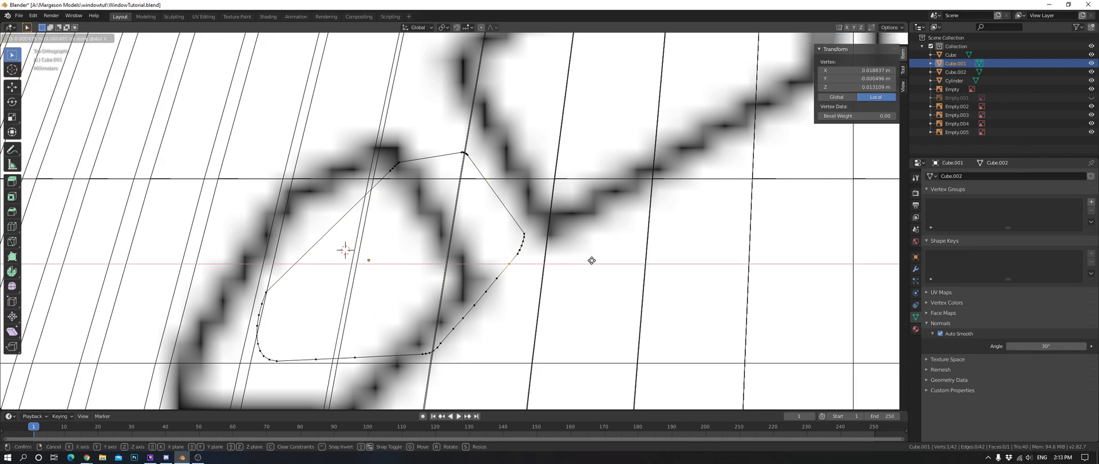
{"action": "left_click", "coordinate": [592, 260]}
{"action": "left_click", "coordinate": [592, 260]}
Select the end vertex of the upper front corner and move it in top view to smooth the corner's curve.
{"action": "scroll", "coordinate": [592, 261], "scroll_direction": "up", "scroll_amount": 5}
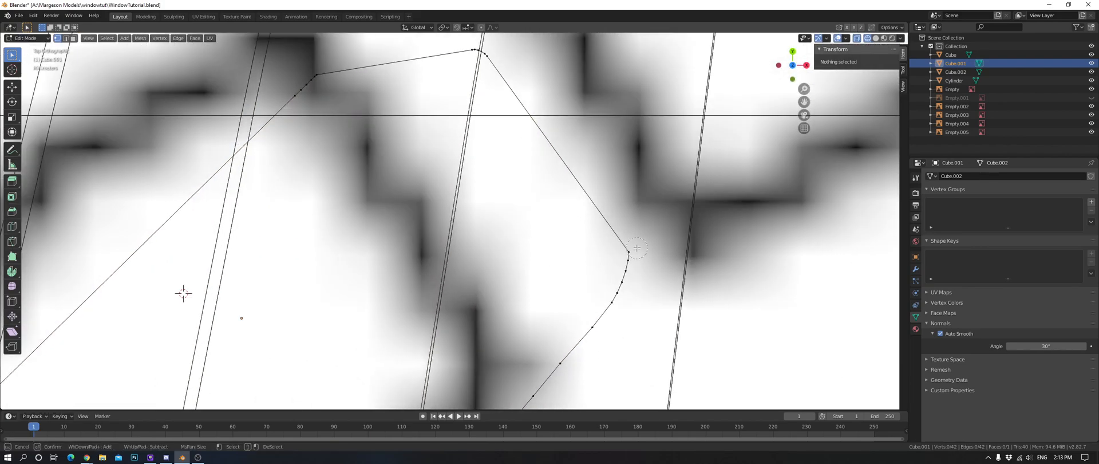
{"action": "left_click", "coordinate": [633, 252]}
{"action": "key", "text": "g"}
{"action": "left_click", "coordinate": [701, 246]}
Select the vertices of the window's lower front corner and rotate them to follow the fuselage curve.
{"action": "middle_click_drag", "start_coordinate": [702, 246], "coordinate": [601, 223]}
{"action": "left_click", "coordinate": [461, 229], "text": "alt"}
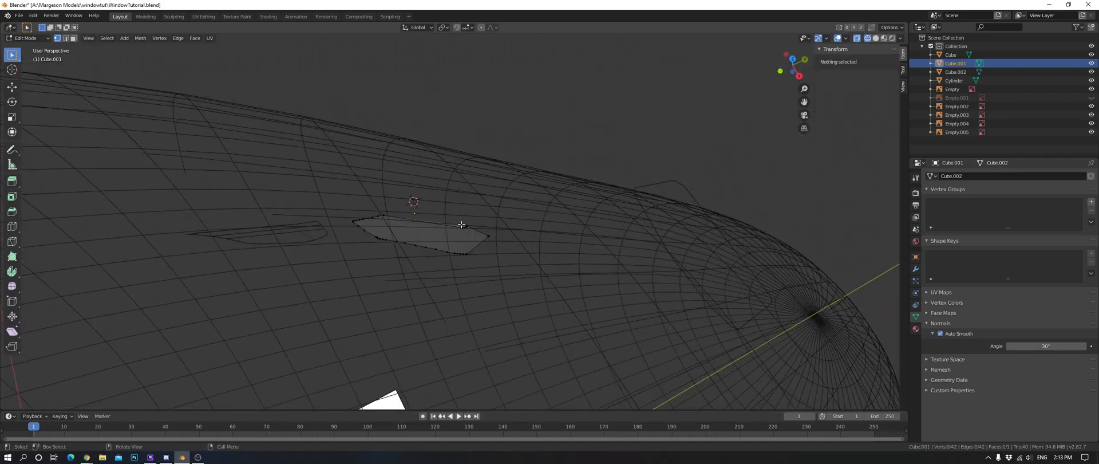
{"action": "key", "text": "KP_7"}
{"action": "key", "text": "KP_Decimal"}
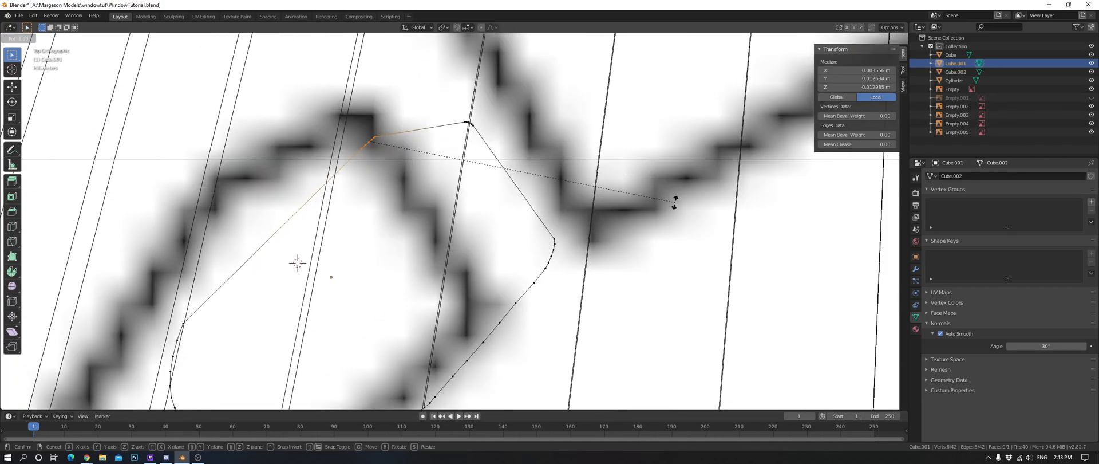
{"action": "scroll", "coordinate": [665, 187], "scroll_direction": "down", "scroll_amount": 5}
{"action": "key", "text": "KP_1"}
{"action": "middle_click_drag", "start_coordinate": [671, 186], "coordinate": [690, 215]}
{"action": "key", "text": "r"}
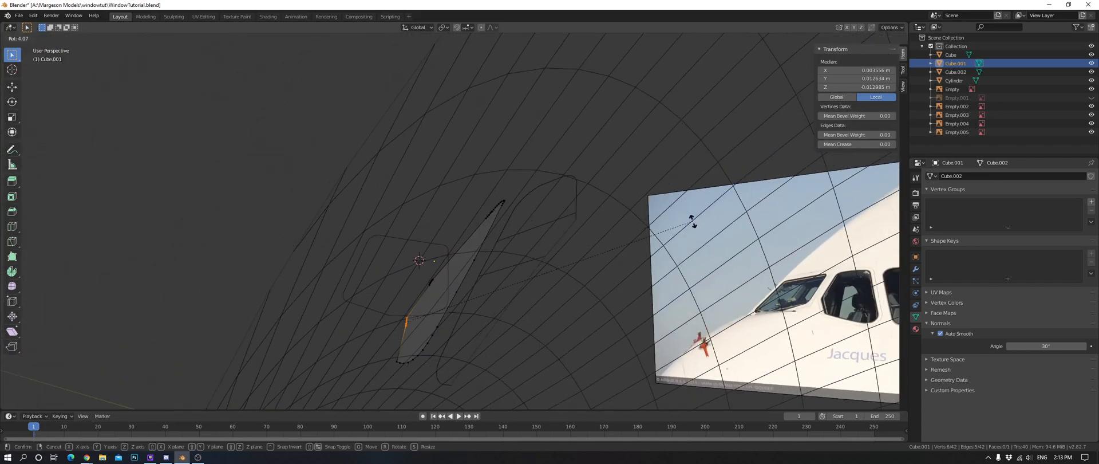
{"action": "left_click", "coordinate": [659, 308]}
Select the vertices of the corner midway up the window's front edge and rotate them to align with the fuselage.
{"action": "key", "text": "a"}
{"action": "key", "text": "a"}
{"action": "left_click_drag", "start_coordinate": [421, 272], "coordinate": [444, 290]}
{"action": "key", "text": "r"}
{"action": "left_click", "coordinate": [622, 278]}
{"action": "middle_click_drag", "start_coordinate": [584, 256], "coordinate": [596, 256]}
{"action": "key", "text": "a"}
{"action": "key", "text": "a"}
{"action": "left_click", "coordinate": [403, 365]}
{"action": "middle_click_drag", "start_coordinate": [656, 305], "coordinate": [639, 310]}
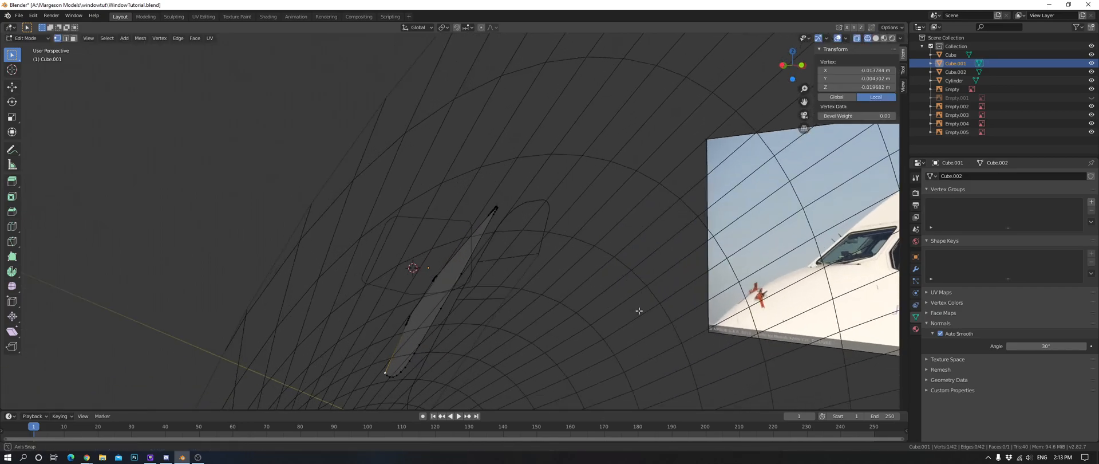
{"action": "key", "text": "c"}
{"action": "left_click_drag", "start_coordinate": [389, 374], "coordinate": [424, 344]}
{"action": "right_click", "coordinate": [426, 344]}
{"action": "middle_click_drag", "start_coordinate": [598, 317], "coordinate": [567, 322]}
{"action": "key", "text": "a"}
{"action": "key", "text": "a"}
In top view, select the end vertex of the lower rear corner's curve and move it along X.
{"action": "key", "text": "KP_7"}
{"action": "scroll", "coordinate": [621, 249], "scroll_direction": "up", "scroll_amount": 5}
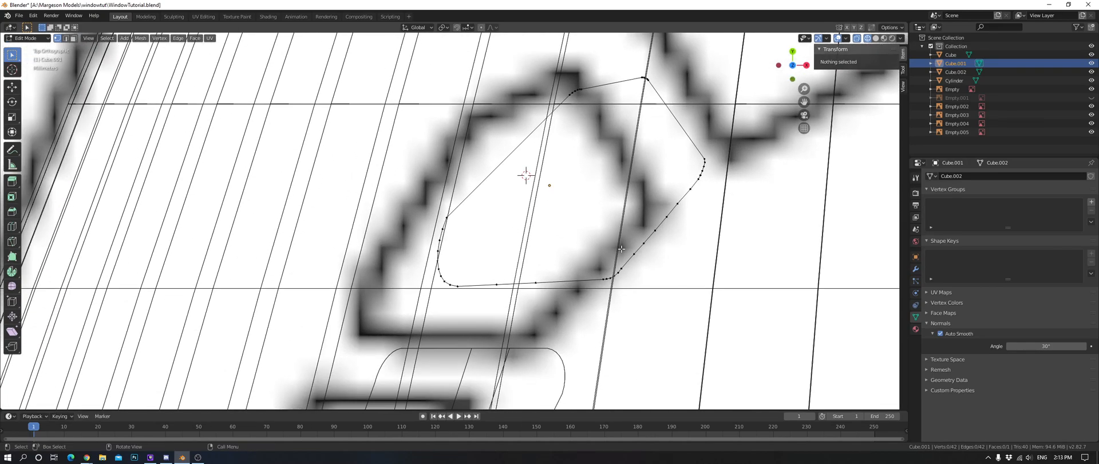
{"action": "left_click", "coordinate": [454, 214]}
{"action": "scroll", "coordinate": [613, 188], "scroll_direction": "up", "scroll_amount": 3}
{"action": "key", "text": "g"}
{"action": "key", "text": "x"}
{"action": "left_click", "coordinate": [620, 219]}
{"action": "key", "text": "a"}
{"action": "key", "text": "a"}
Select the neighbouring vertices on the side of the lower rear corner, rotate them and move them along X.
{"action": "left_click", "coordinate": [421, 273]}
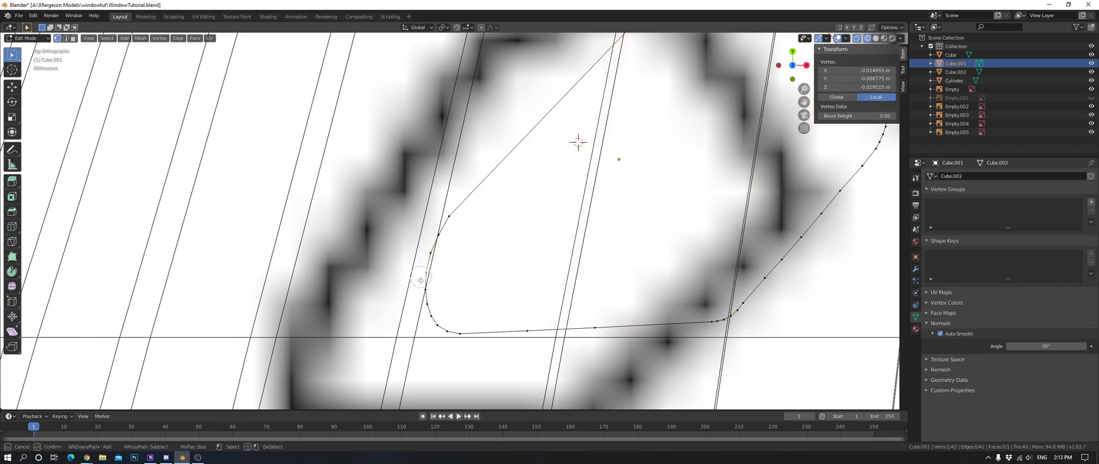
{"action": "left_click", "coordinate": [421, 288], "text": "shift"}
{"action": "left_click", "coordinate": [424, 301]}
{"action": "key", "text": "Escape"}
{"action": "key", "text": "r"}
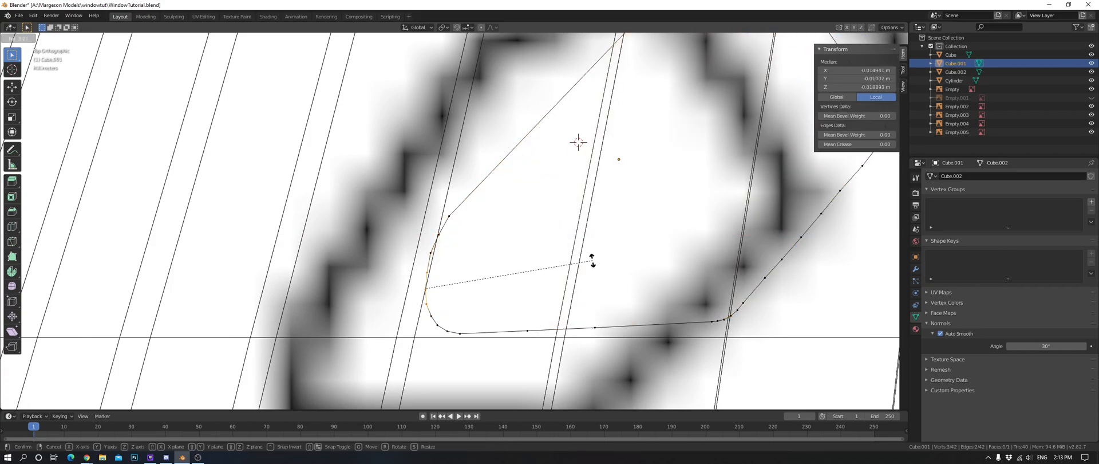
{"action": "left_click", "coordinate": [593, 260]}
{"action": "key", "text": "g"}
{"action": "key", "text": "x"}
{"action": "left_click", "coordinate": [589, 263]}
{"action": "key", "text": "a"}
{"action": "key", "text": "a"}
Select the four vertices around the bend of the lower rear corner, rotate them and move them along X.
{"action": "key", "text": "c"}
{"action": "left_click_drag", "start_coordinate": [436, 318], "coordinate": [461, 333]}
{"action": "key", "text": "Escape"}
{"action": "key", "text": "r"}
{"action": "left_click", "coordinate": [572, 288]}
{"action": "key", "text": "g"}
{"action": "key", "text": "x"}
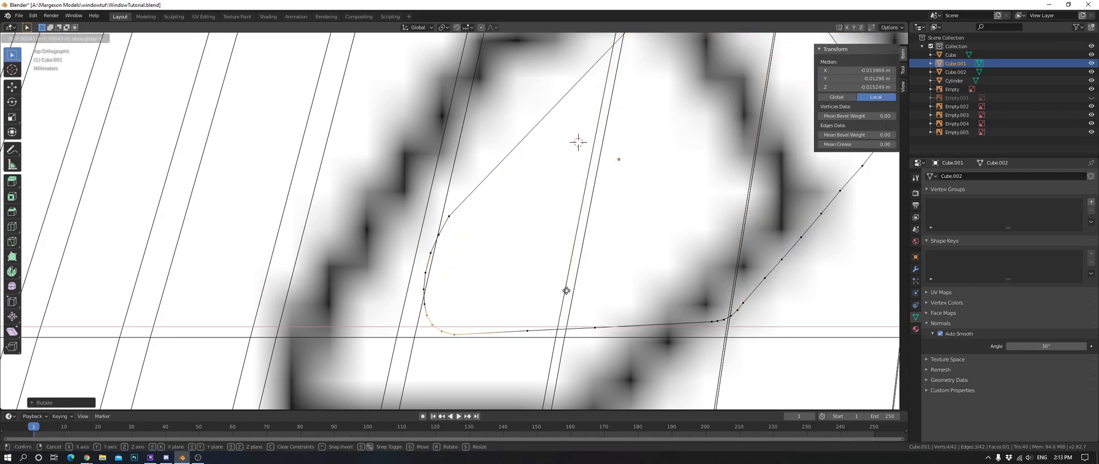
{"action": "left_click", "coordinate": [566, 290]}
Select the last vertex of the lower rear corner where it meets the rear edge, move it and deselect it.
{"action": "key", "text": "alt+a"}
{"action": "key", "text": "c"}
{"action": "left_click", "coordinate": [461, 335]}
{"action": "key", "text": "Escape"}
{"action": "key", "text": "g"}
{"action": "left_click", "coordinate": [556, 309]}
{"action": "middle_click_drag", "start_coordinate": [566, 264], "coordinate": [548, 240]}
{"action": "key", "text": "alt+a"}
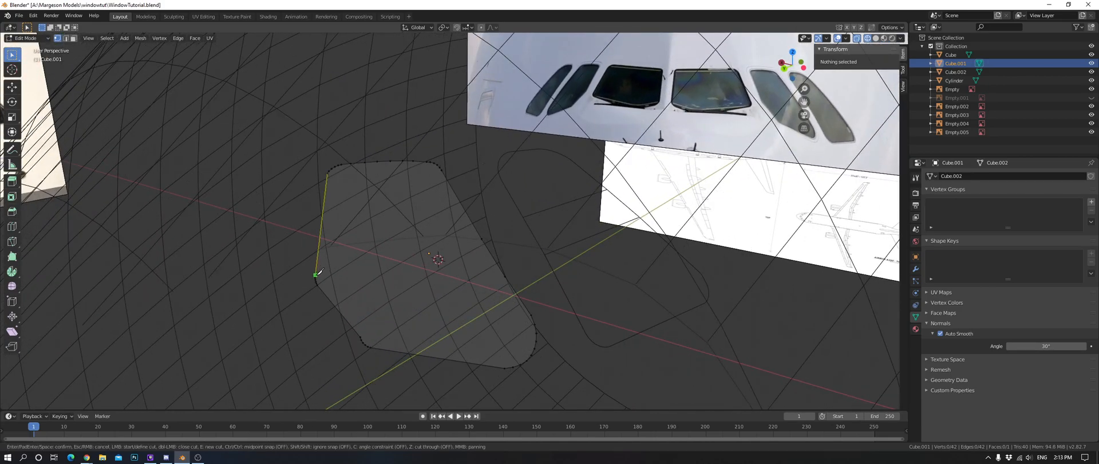
Select the vertex near the middle of the long rear edge and move it along X in back view.
{"action": "key", "text": "Escape"}
{"action": "key", "text": "KP_5"}
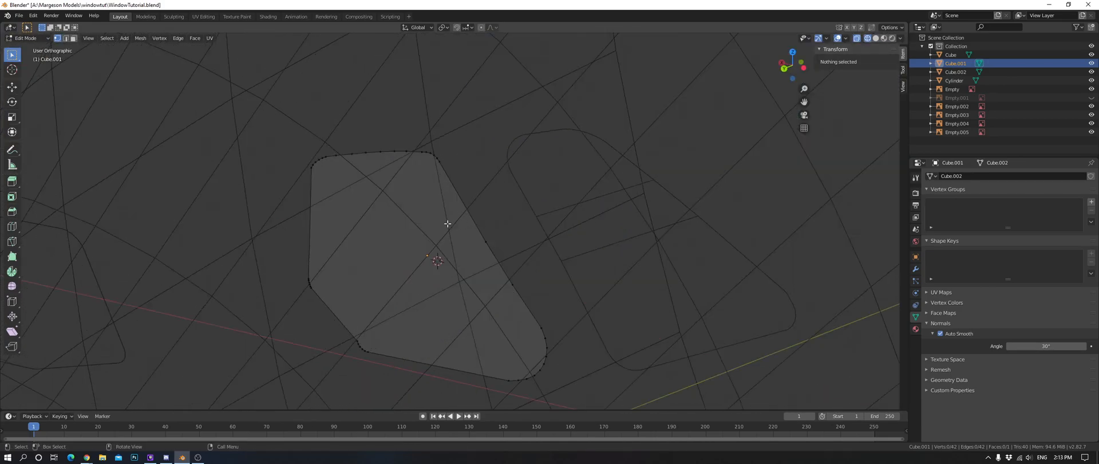
{"action": "scroll", "coordinate": [451, 224], "scroll_direction": "up", "scroll_amount": 4}
{"action": "scroll", "coordinate": [567, 229], "scroll_direction": "down", "scroll_amount": 3}
{"action": "scroll", "coordinate": [582, 189], "scroll_direction": "up", "scroll_amount": 3}
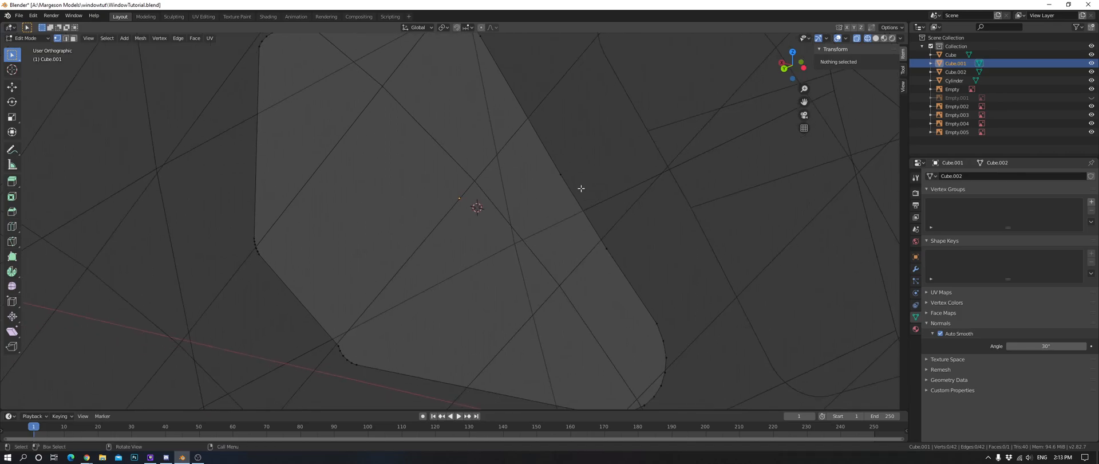
{"action": "left_click", "coordinate": [560, 174]}
{"action": "key", "text": "ctrl+KP_1"}
{"action": "key", "text": "g"}
{"action": "key", "text": "x"}
{"action": "left_click", "coordinate": [581, 219]}
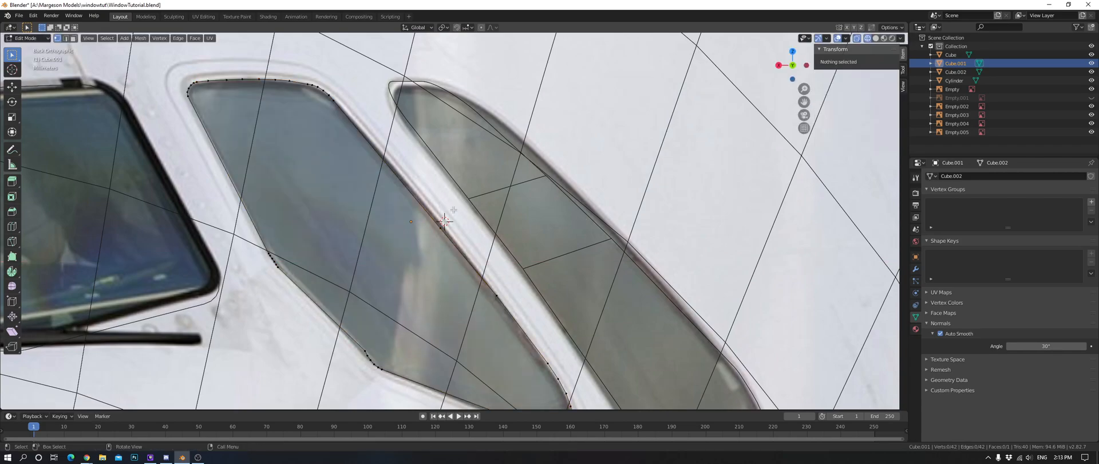
Fine-tune the rear edge vertex along Z and X to match the window outline in the front photo.
{"action": "key", "text": "g"}
{"action": "key", "text": "z"}
{"action": "left_click", "coordinate": [561, 210]}
{"action": "key", "text": "g"}
{"action": "key", "text": "x"}
{"action": "left_click", "coordinate": [554, 205]}
{"action": "left_click", "coordinate": [554, 204]}
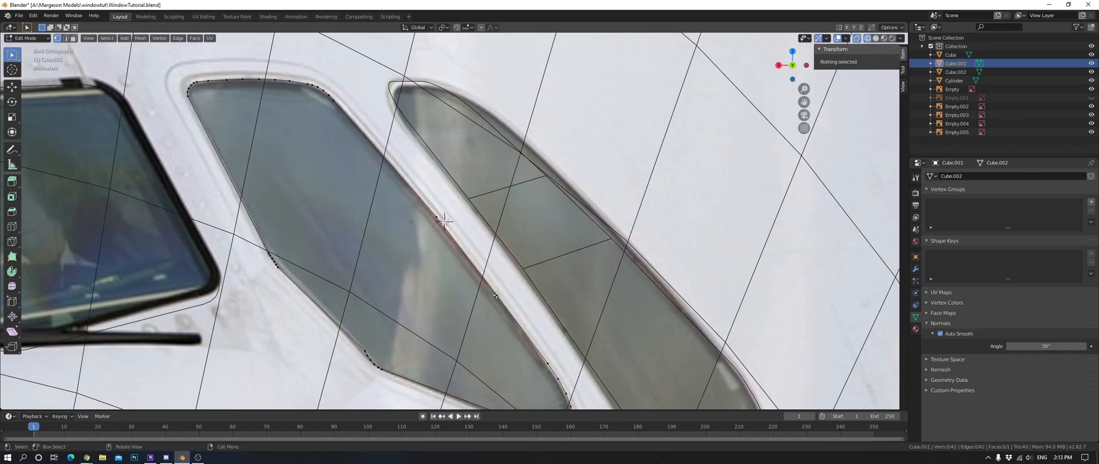
In back view, move the upper rear corner's vertices along X and Z to follow the photo's rounded window corner.
{"action": "left_click", "coordinate": [344, 109]}
{"action": "key", "text": "g"}
{"action": "key", "text": "x"}
{"action": "left_click", "coordinate": [381, 101]}
{"action": "middle_click_drag", "start_coordinate": [377, 115], "coordinate": [498, 226], "text": "shift"}
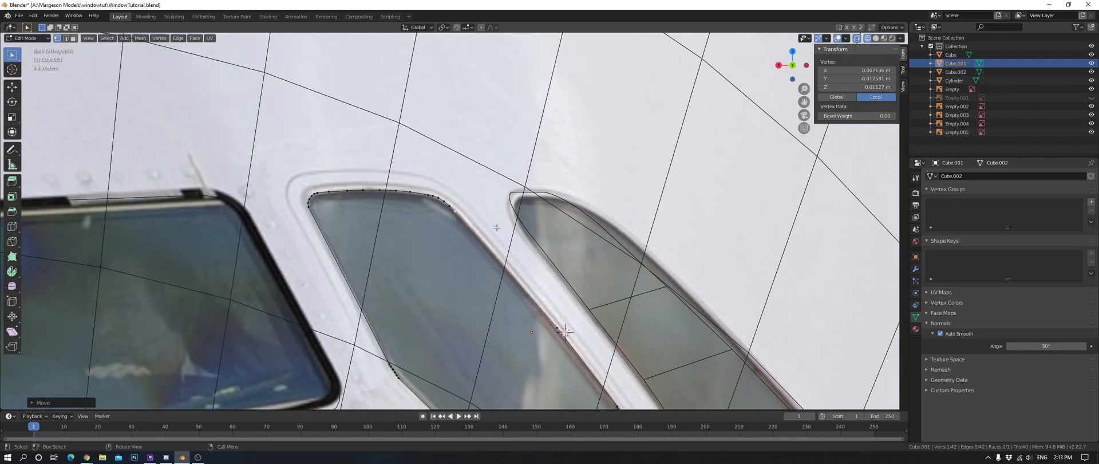
{"action": "scroll", "coordinate": [498, 226], "scroll_direction": "up", "scroll_amount": 3}
{"action": "key", "text": "g"}
{"action": "key", "text": "z"}
{"action": "left_click", "coordinate": [477, 162]}
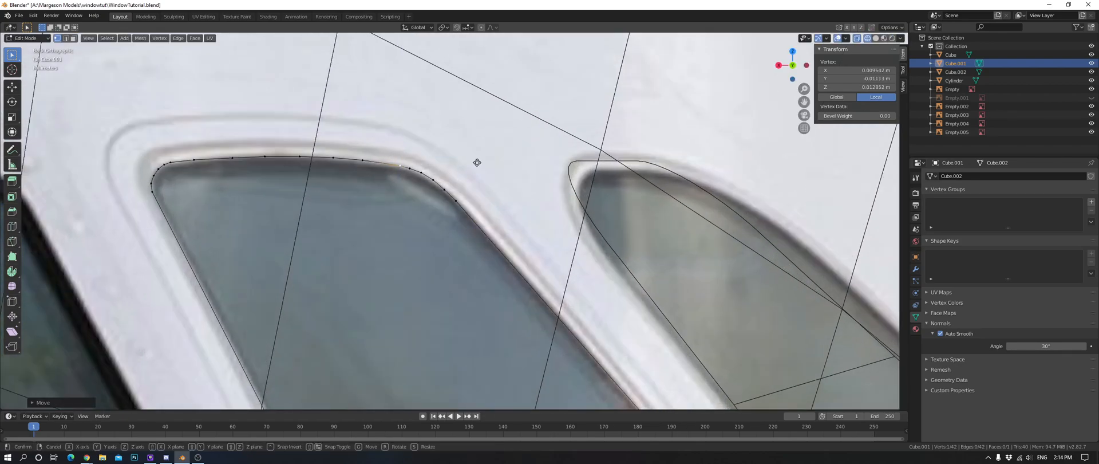
Select the upper end vertex of the lower front corner and move it along X.
{"action": "middle_click_drag", "start_coordinate": [478, 162], "coordinate": [618, 228]}
{"action": "key", "text": "KP_5"}
{"action": "scroll", "coordinate": [615, 218], "scroll_direction": "up", "scroll_amount": 6}
{"action": "middle_click_drag", "start_coordinate": [618, 179], "coordinate": [830, 59], "text": "shift"}
{"action": "key", "text": "alt+a"}
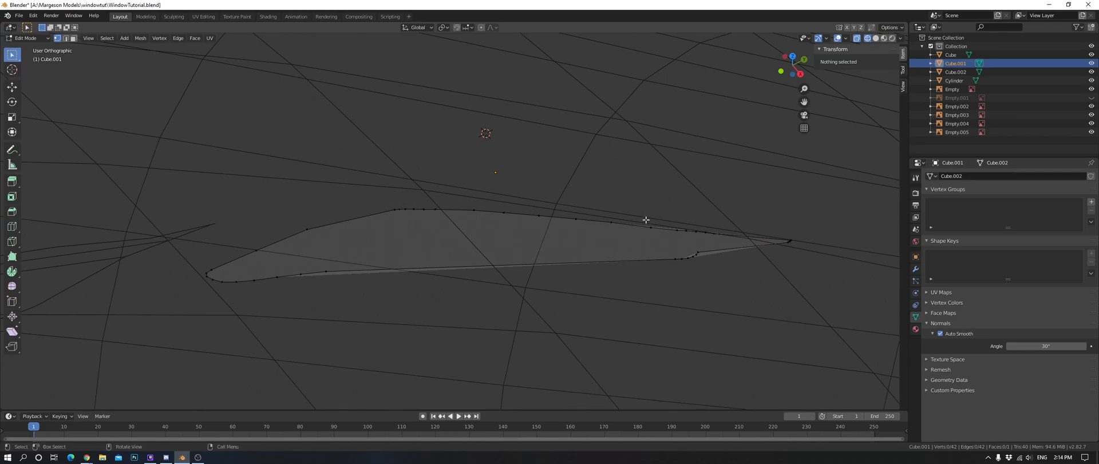
{"action": "middle_click_drag", "start_coordinate": [642, 219], "coordinate": [588, 215], "text": "shift"}
{"action": "left_click", "coordinate": [511, 230]}
{"action": "middle_click_drag", "start_coordinate": [512, 230], "coordinate": [629, 246]}
{"action": "key", "text": "g"}
{"action": "key", "text": "y"}
{"action": "right_click", "coordinate": [555, 209]}
{"action": "key", "text": "g"}
{"action": "key", "text": "x"}
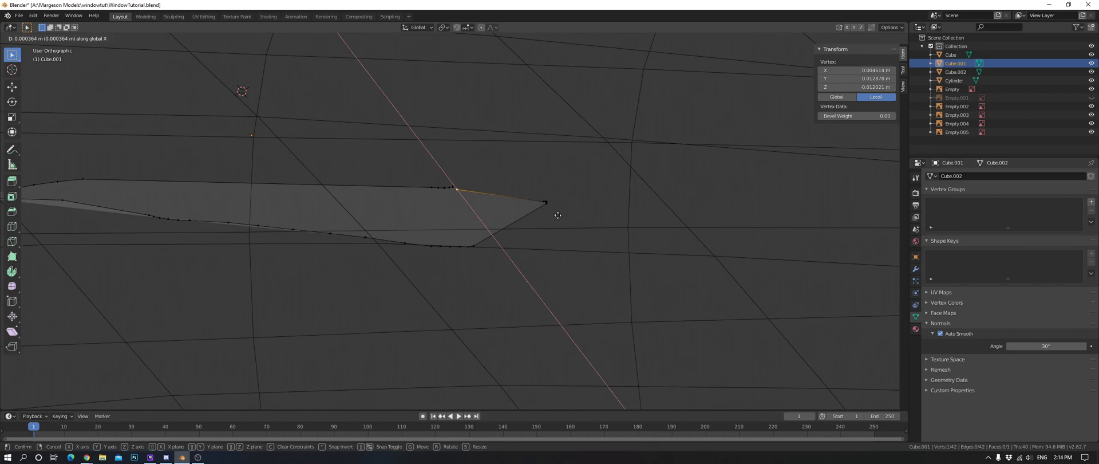
{"action": "scroll", "coordinate": [558, 215], "scroll_direction": "up", "scroll_amount": 5}
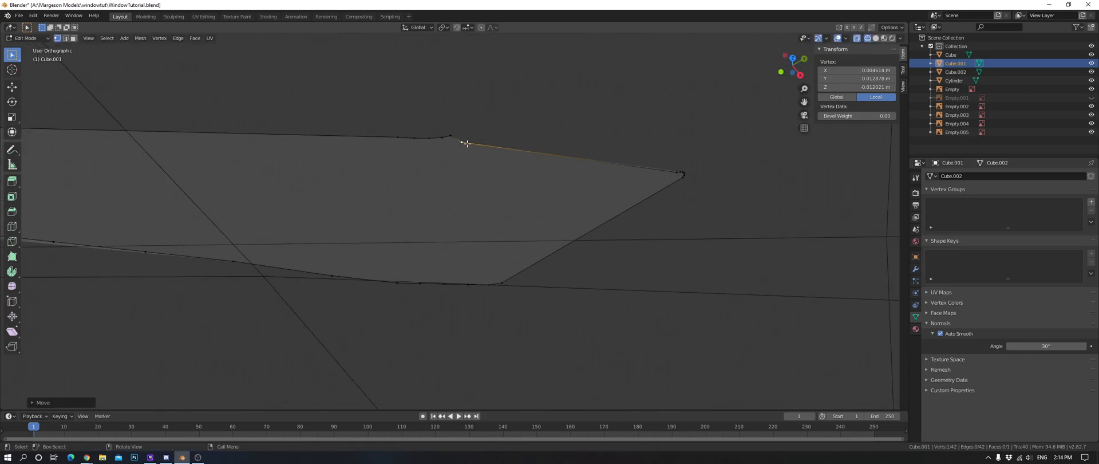
Move the second and third vertices of the lower front corner along Y to smooth its curve.
{"action": "left_click", "coordinate": [534, 138]}
{"action": "key", "text": "g"}
{"action": "key", "text": "y"}
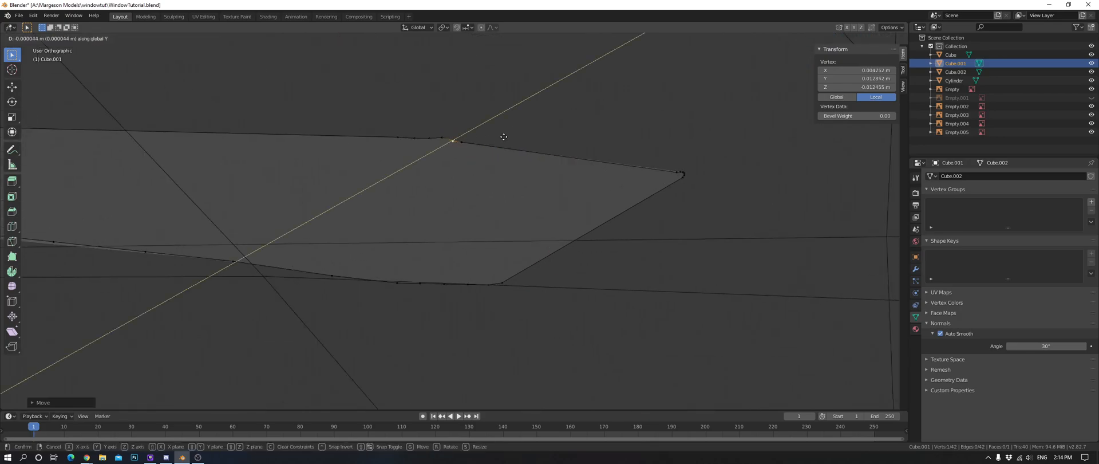
{"action": "left_click", "coordinate": [455, 138]}
{"action": "key", "text": "g"}
{"action": "key", "text": "y"}
{"action": "key", "text": "x"}
{"action": "key", "text": "y"}
{"action": "left_click", "coordinate": [519, 136]}
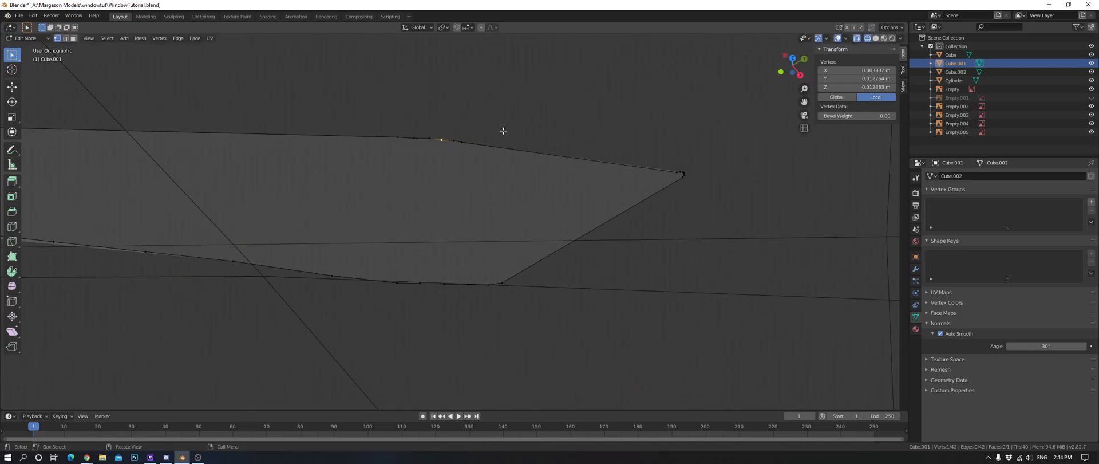
Fine-tune the third vertex of the lower front corner along Y and move the fifth one along Y.
{"action": "key", "text": "g"}
{"action": "key", "text": "y"}
{"action": "left_click", "coordinate": [499, 135]}
{"action": "key", "text": "a"}
{"action": "left_click", "coordinate": [415, 137]}
{"action": "key", "text": "g"}
{"action": "key", "text": "y"}
{"action": "left_click", "coordinate": [488, 133]}
Select the fourth vertex of the lower front corner and move it along Y in line with its neighbours.
{"action": "key", "text": "a"}
{"action": "key", "text": "a"}
{"action": "left_click", "coordinate": [428, 139]}
{"action": "scroll", "coordinate": [520, 135], "scroll_direction": "up", "scroll_amount": 5}
{"action": "middle_click_drag", "start_coordinate": [520, 149], "coordinate": [552, 347], "text": "shift"}
{"action": "scroll", "coordinate": [548, 198], "scroll_direction": "up", "scroll_amount": 4}
{"action": "key", "text": "g"}
{"action": "key", "text": "y"}
{"action": "left_click", "coordinate": [552, 195]}
Adjust the second and fifth vertices of the lower front corner along Y to even out the curve.
{"action": "left_click", "coordinate": [535, 215]}
{"action": "key", "text": "g"}
{"action": "key", "text": "y"}
{"action": "left_click", "coordinate": [613, 216]}
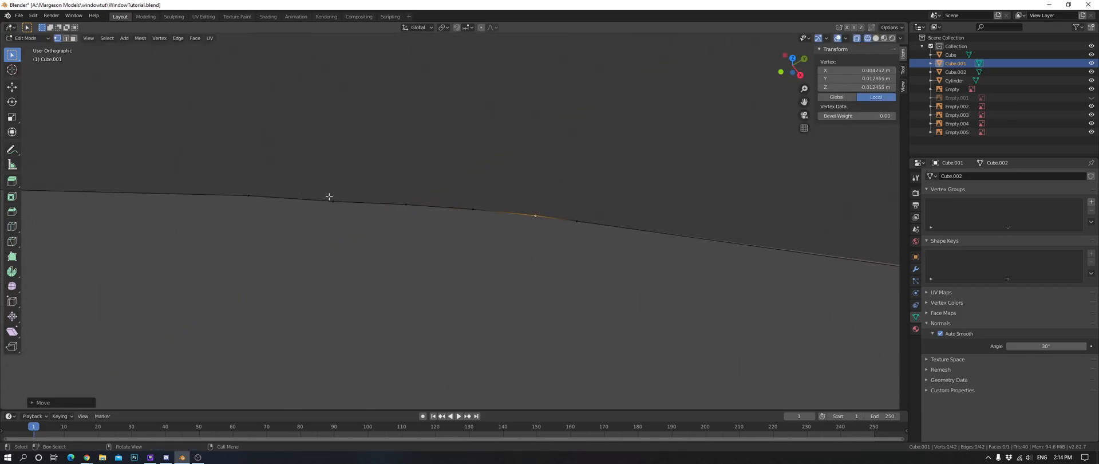
{"action": "left_click", "coordinate": [331, 199]}
{"action": "key", "text": "g"}
{"action": "key", "text": "y"}
{"action": "left_click", "coordinate": [475, 191]}
{"action": "scroll", "coordinate": [601, 208], "scroll_direction": "down", "scroll_amount": 14}
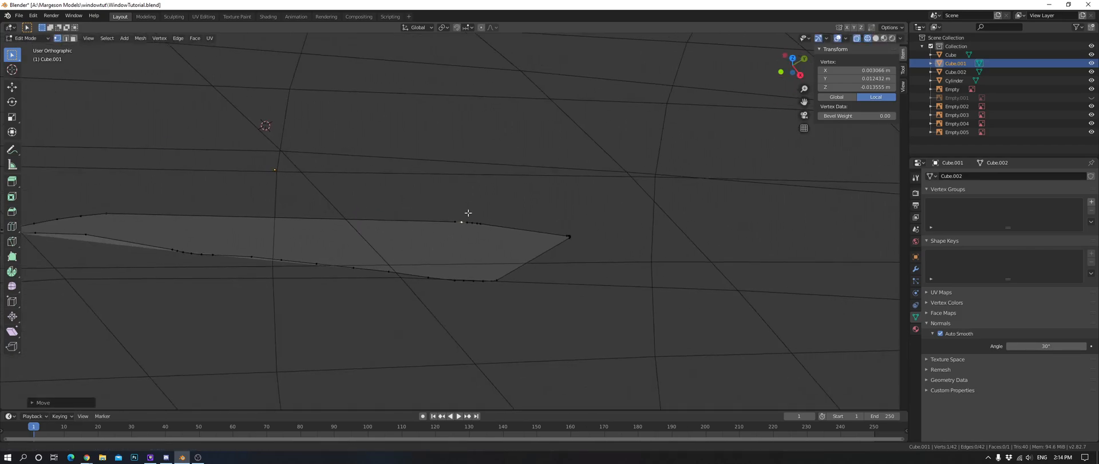
Cut two edges across the window face, connecting vertices on the long front edge to vertices on the long rear edge.
{"action": "middle_click_drag", "start_coordinate": [445, 233], "coordinate": [520, 236], "text": "shift"}
{"action": "middle_click_drag", "start_coordinate": [322, 222], "coordinate": [505, 220], "text": "shift"}
{"action": "scroll", "coordinate": [505, 221], "scroll_direction": "up", "scroll_amount": 3}
{"action": "key", "text": "a"}
{"action": "key", "text": "a"}
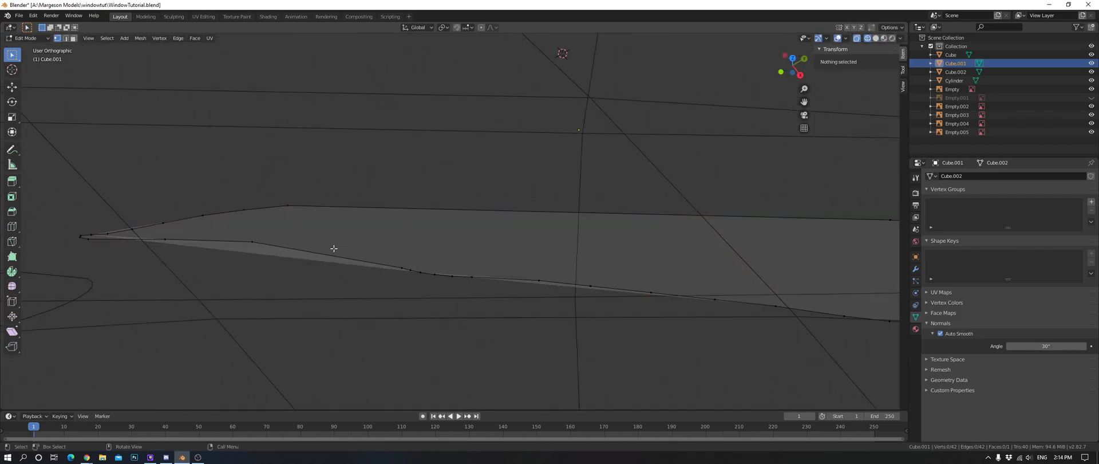
{"action": "middle_click_drag", "start_coordinate": [376, 232], "coordinate": [520, 206]}
{"action": "key", "text": "Escape"}
{"action": "key", "text": "ctrl+r"}
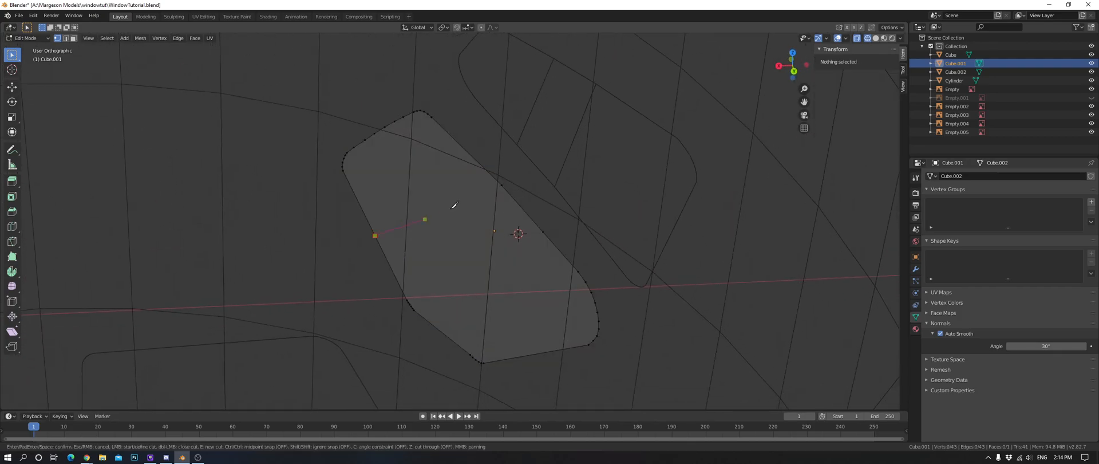
{"action": "left_click", "coordinate": [500, 185]}
{"action": "key", "text": "Return"}
{"action": "key", "text": "Return"}
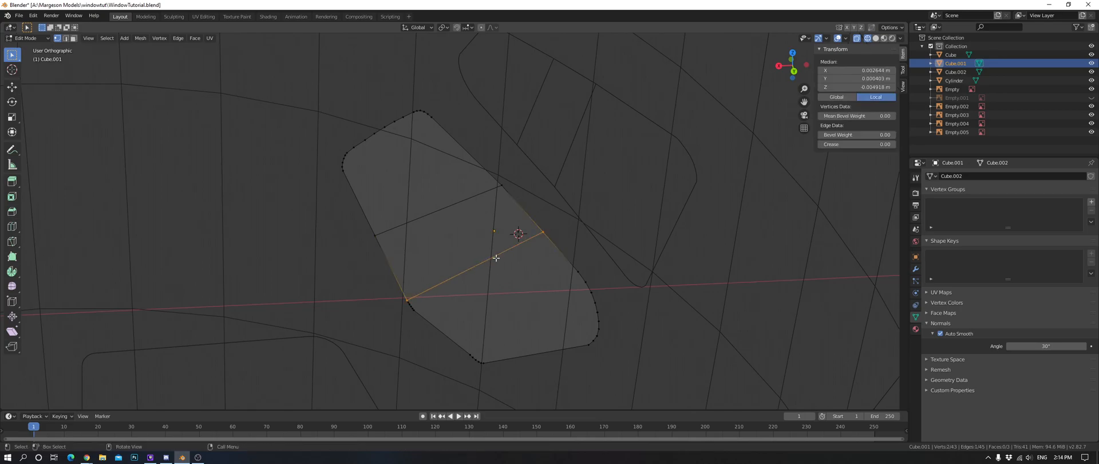
Inspect the window face in solid shading and return to the wireframe side view in Object Mode.
{"action": "scroll", "coordinate": [496, 257], "scroll_direction": "up", "scroll_amount": 6}
{"action": "key", "text": "a"}
{"action": "key", "text": "a"}
{"action": "scroll", "coordinate": [480, 246], "scroll_direction": "down", "scroll_amount": 11}
{"action": "mouse_move", "coordinate": [501, 244]}
{"action": "middle_mouse_down"}
{"action": "mouse_move", "coordinate": [532, 226]}
{"action": "mouse_move", "coordinate": [695, 229]}
{"action": "mouse_move", "coordinate": [445, 194]}
{"action": "middle_mouse_up"}
{"action": "key", "text": "z"}
{"action": "left_click", "coordinate": [585, 229]}
{"action": "key", "text": "Tab"}
{"action": "key", "text": "z"}
{"action": "left_click", "coordinate": [486, 200]}
{"action": "scroll", "coordinate": [445, 194], "scroll_direction": "up", "scroll_amount": 7}
{"action": "key", "text": "Tab"}
{"action": "key", "text": "Tab"}
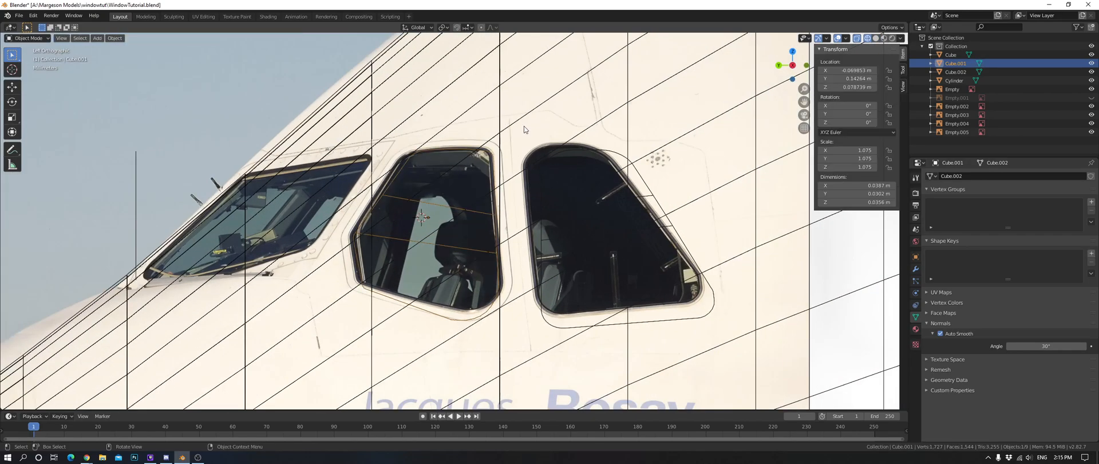
{"action": "left_click", "coordinate": [529, 132]}
{"action": "key", "text": "h"}
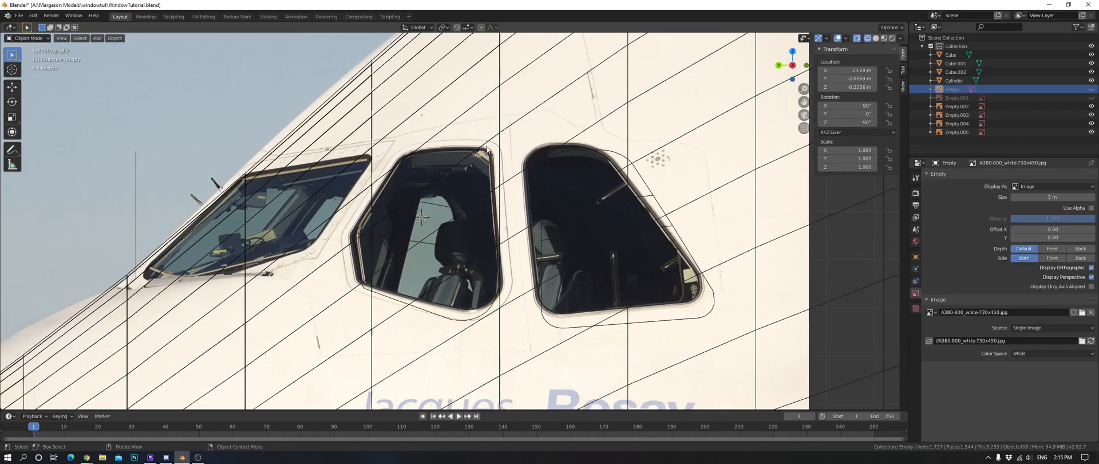
{"action": "key", "text": "ctrl+z"}
Hide the close-up side photo reference and open the front side window for mesh editing.
{"action": "left_click", "coordinate": [517, 130]}
{"action": "key", "text": "h"}
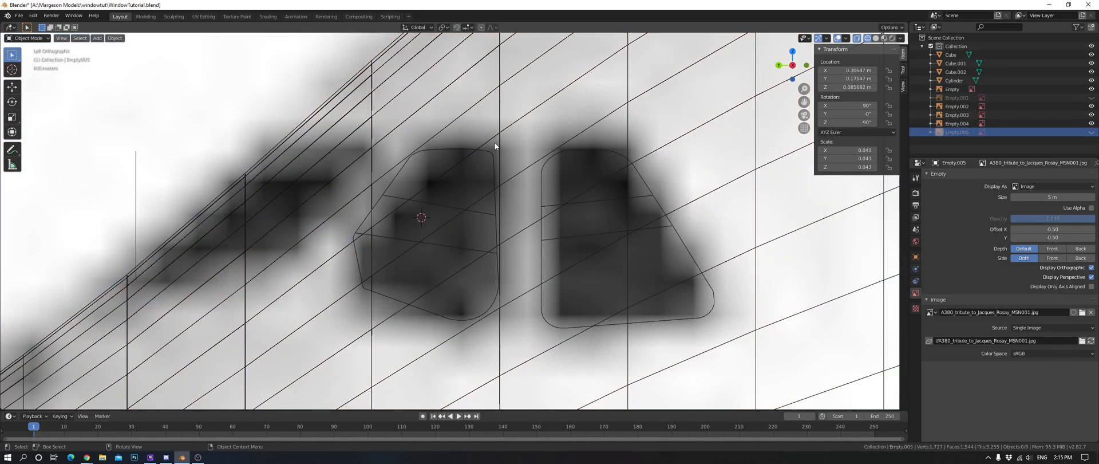
{"action": "left_click", "coordinate": [488, 151]}
{"action": "left_click", "coordinate": [488, 153]}
{"action": "key", "text": "Tab"}
Scale the vertices of the window's upper rear corner along Z and move them slightly down along Z.
{"action": "scroll", "coordinate": [520, 134], "scroll_direction": "up", "scroll_amount": 1}
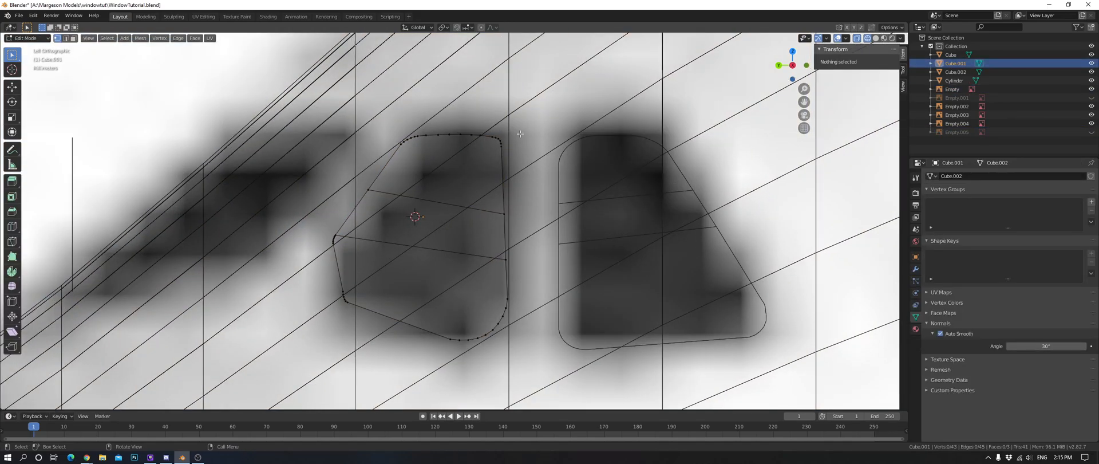
{"action": "scroll", "coordinate": [511, 139], "scroll_direction": "up", "scroll_amount": 3}
{"action": "left_click_drag", "start_coordinate": [508, 65], "coordinate": [541, 91]}
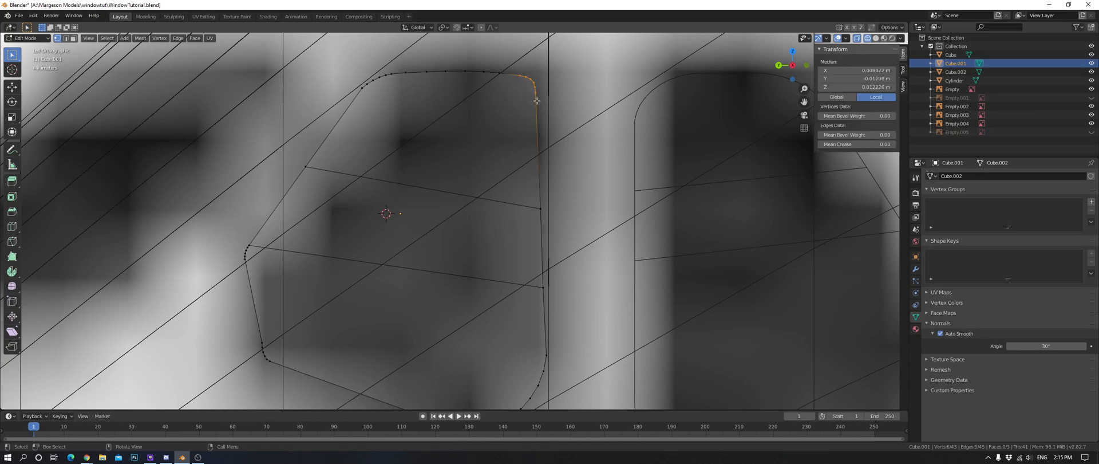
{"action": "key", "text": "s"}
{"action": "key", "text": "z"}
{"action": "left_click", "coordinate": [718, 102]}
{"action": "key", "text": "g"}
{"action": "key", "text": "z"}
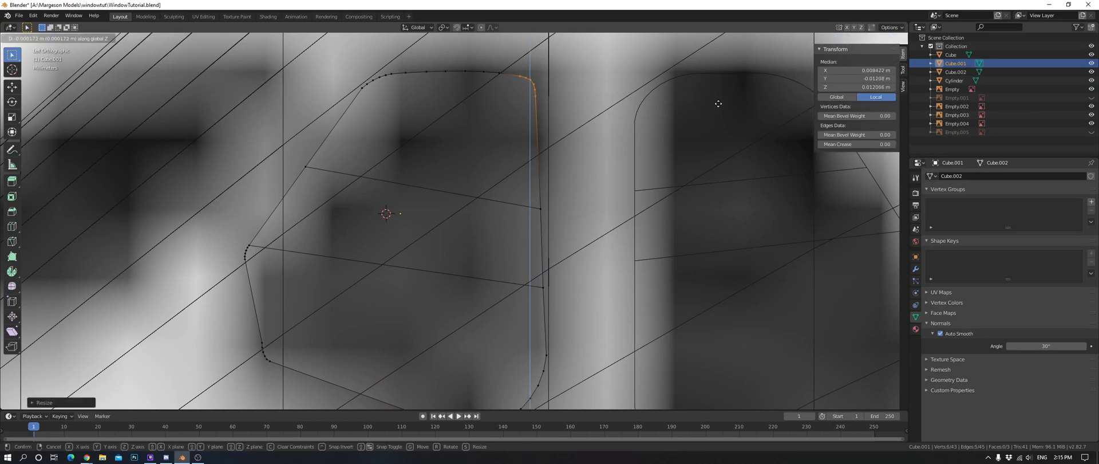
{"action": "left_click", "coordinate": [718, 104]}
{"action": "scroll", "coordinate": [361, 159], "scroll_direction": "down", "scroll_amount": 3}
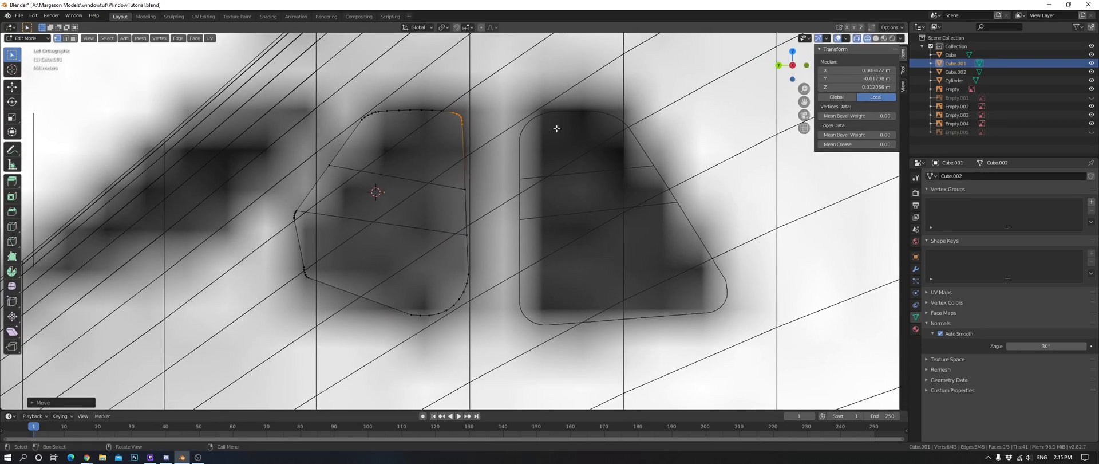
{"action": "left_click_drag", "start_coordinate": [465, 188], "coordinate": [467, 235]}
{"action": "key", "text": "Escape"}
{"action": "key", "text": "g"}
{"action": "key", "text": "x"}
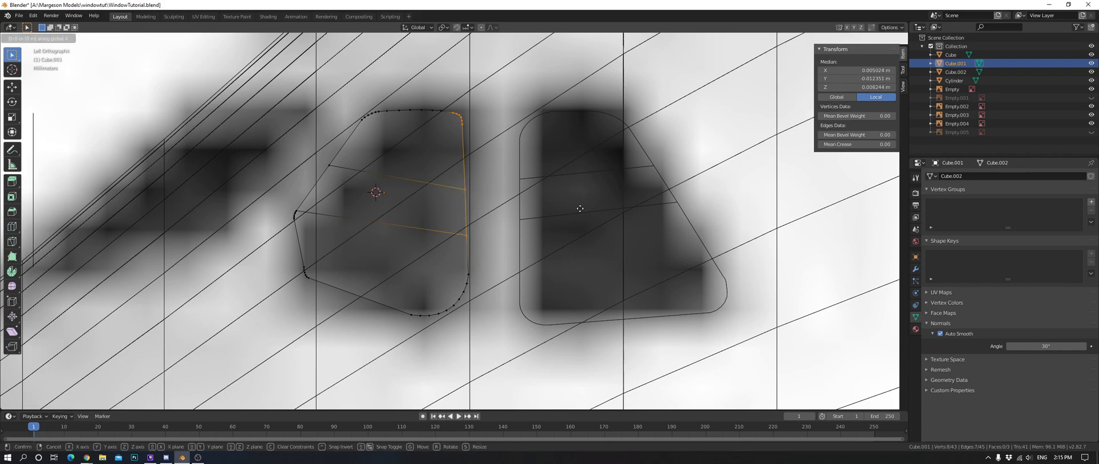
{"action": "key", "text": "y"}
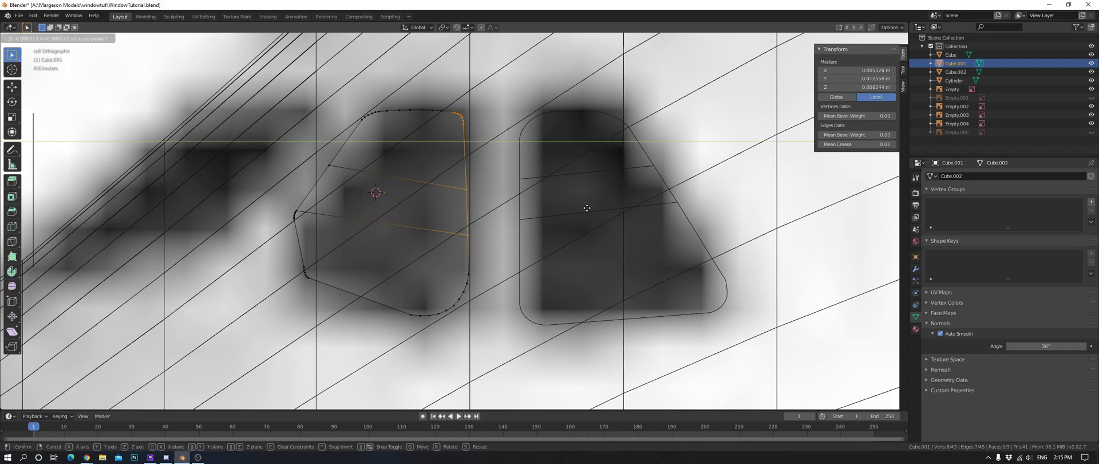
{"action": "key", "text": "Escape"}
{"action": "key", "text": "ctrl+z"}
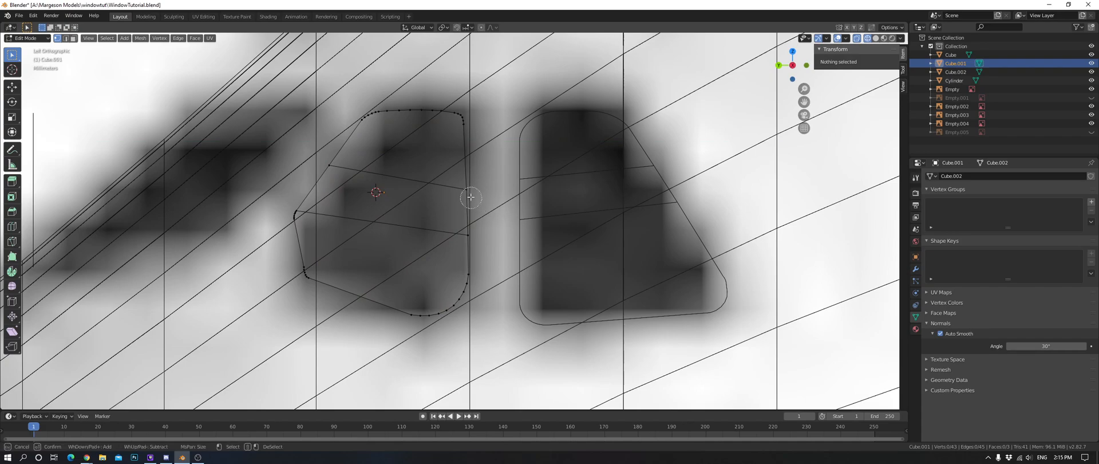
Move the upper rear corner vertices and the rear end of the upper cross edge slightly rearward along Y.
{"action": "key", "text": "g"}
{"action": "key", "text": "y"}
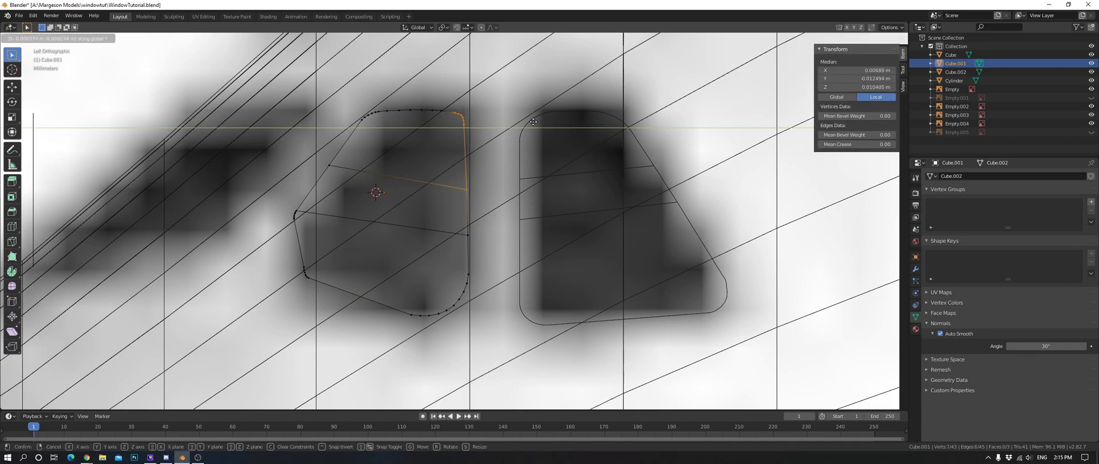
{"action": "key", "text": "Return"}
{"action": "key", "text": "g"}
{"action": "key", "text": "y"}
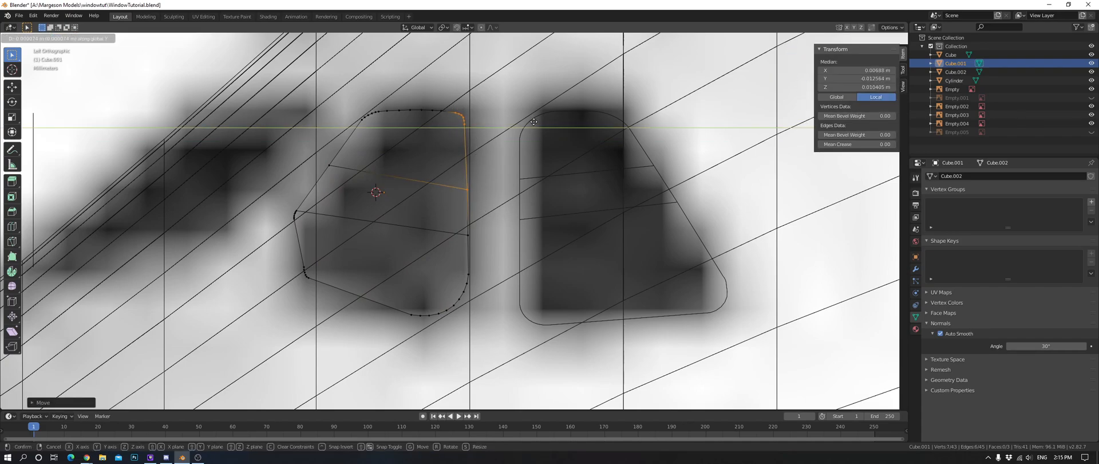
{"action": "left_click", "coordinate": [533, 122]}
Deselect everything and examine the window's upper edge up close for an even curve.
{"action": "key", "text": "alt+a"}
{"action": "middle_click_drag", "start_coordinate": [440, 122], "coordinate": [448, 180], "text": "shift"}
{"action": "scroll", "coordinate": [449, 179], "scroll_direction": "up", "scroll_amount": 6}
{"action": "left_click", "coordinate": [452, 142]}
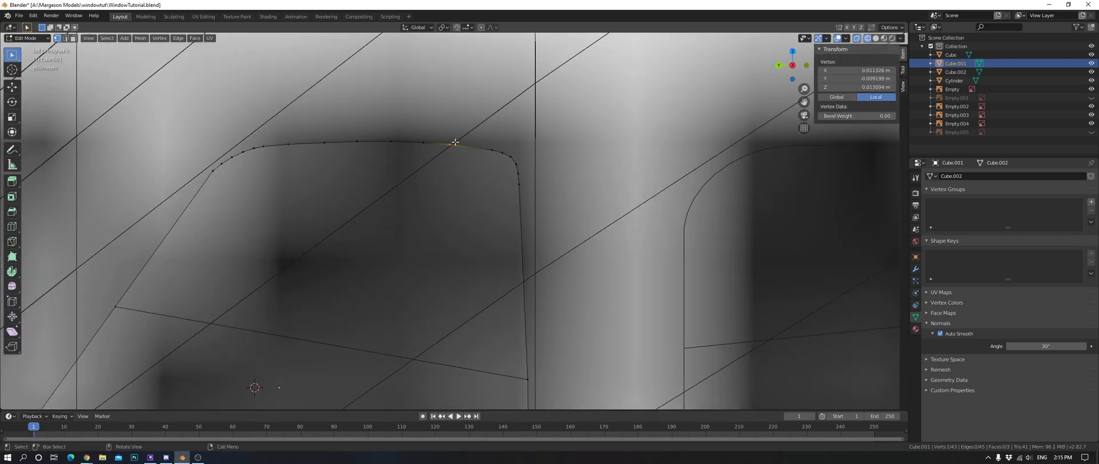
{"action": "key", "text": "alt+a"}
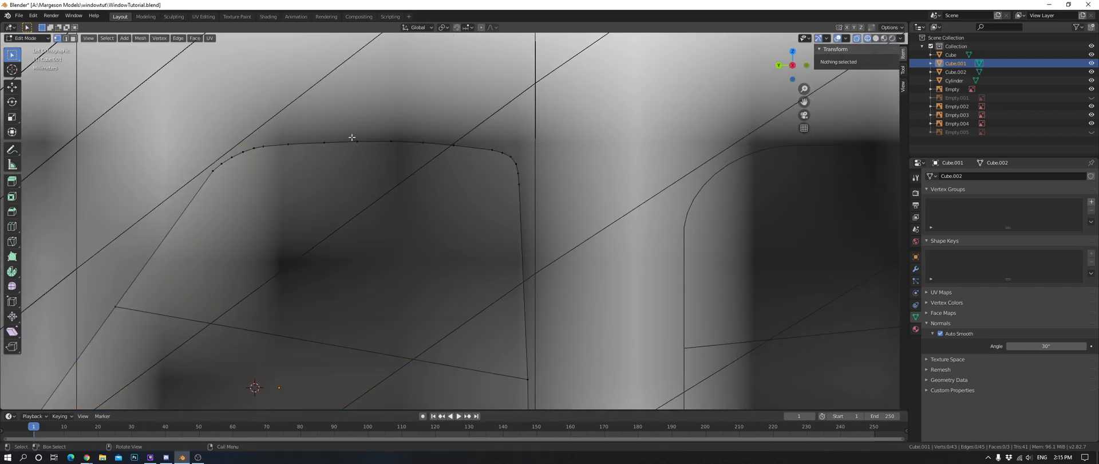
{"action": "key", "text": "z"}
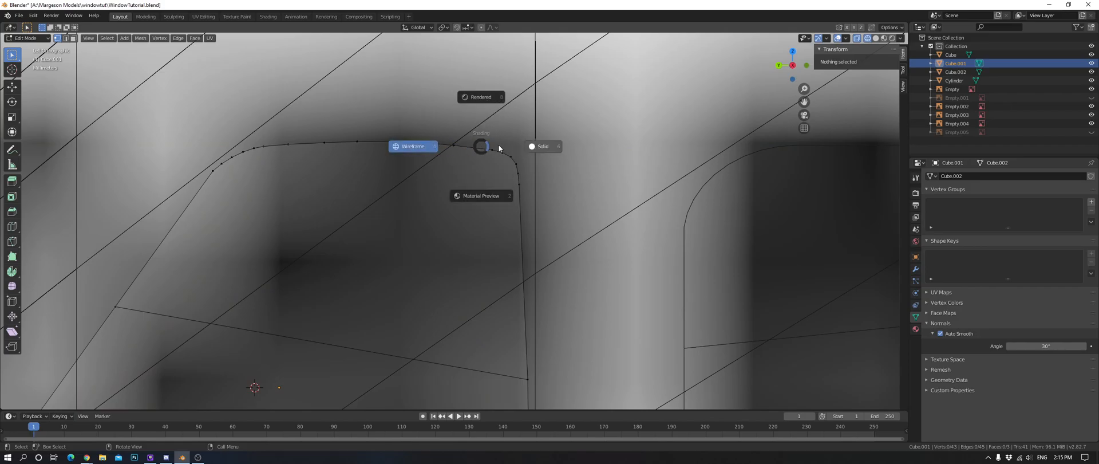
{"action": "left_click", "coordinate": [502, 143]}
{"action": "scroll", "coordinate": [506, 154], "scroll_direction": "down", "scroll_amount": 15}
Leave Edit Mode and join the two side windows into one object.
{"action": "key", "text": "Tab"}
{"action": "key", "text": "z"}
{"action": "left_click", "coordinate": [495, 160]}
{"action": "mouse_move", "coordinate": [495, 160]}
{"action": "middle_mouse_down"}
{"action": "mouse_move", "coordinate": [522, 190]}
{"action": "mouse_move", "coordinate": [521, 212]}
{"action": "mouse_move", "coordinate": [487, 209]}
{"action": "mouse_move", "coordinate": [565, 179]}
{"action": "mouse_move", "coordinate": [518, 178]}
{"action": "middle_mouse_up"}
{"action": "scroll", "coordinate": [488, 211], "scroll_direction": "up", "scroll_amount": 3}
{"action": "left_click", "coordinate": [504, 199], "text": "shift"}
{"action": "scroll", "coordinate": [572, 205], "scroll_direction": "down", "scroll_amount": 5}
{"action": "key", "text": "ctrl+j"}
{"action": "scroll", "coordinate": [518, 178], "scroll_direction": "up", "scroll_amount": 10}
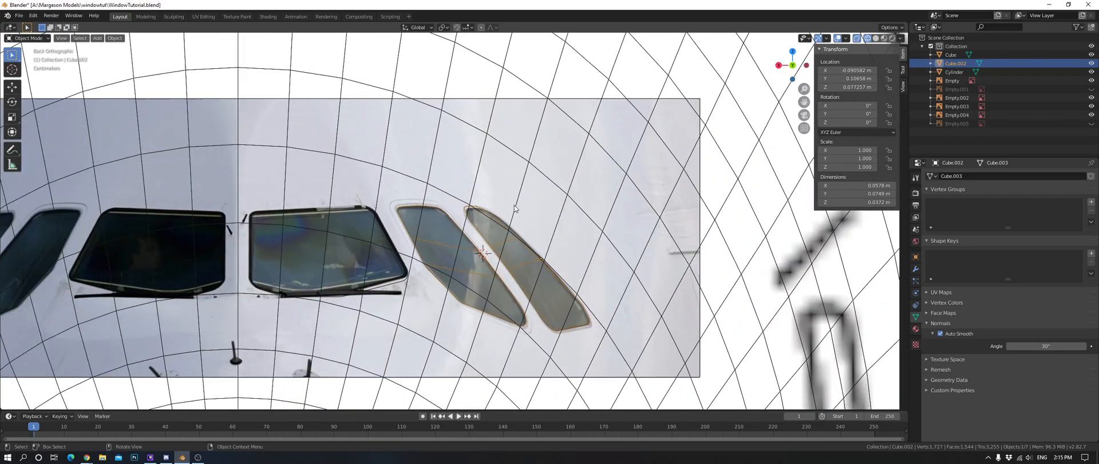
Move the outer ends of the rear window's two cross edges along X toward the window outline in the photo.
{"action": "scroll", "coordinate": [575, 217], "scroll_direction": "up", "scroll_amount": 5}
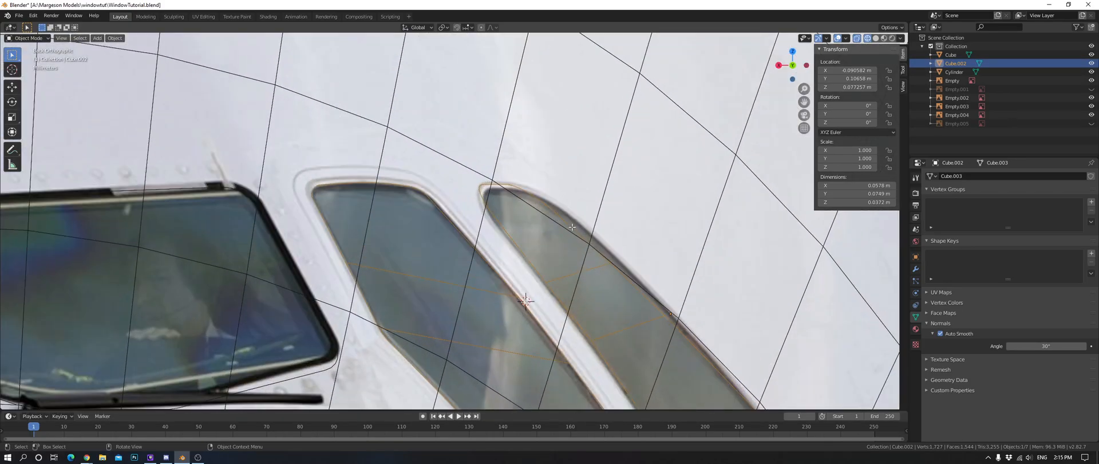
{"action": "key", "text": "Tab"}
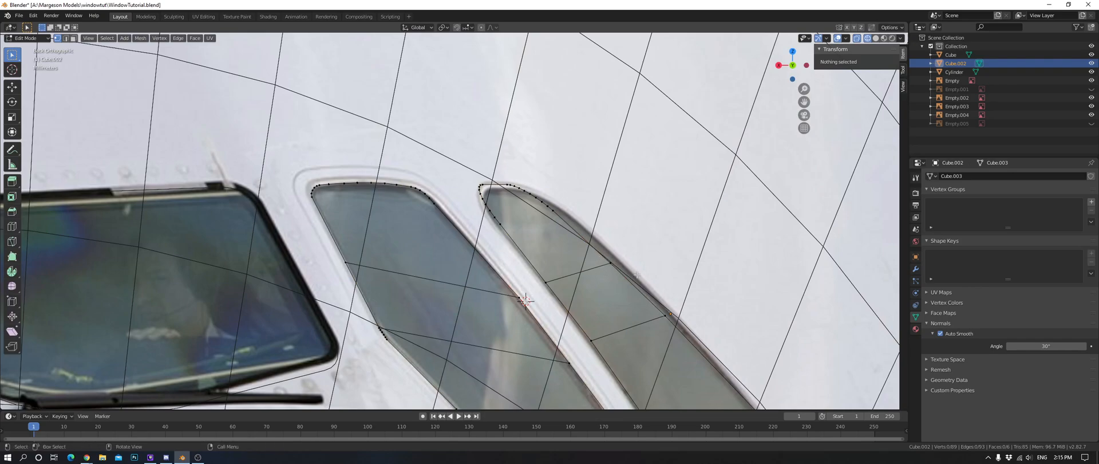
{"action": "middle_click_drag", "start_coordinate": [614, 265], "coordinate": [418, 115], "text": "shift"}
{"action": "left_click", "coordinate": [419, 114]}
{"action": "key", "text": "g"}
{"action": "key", "text": "x"}
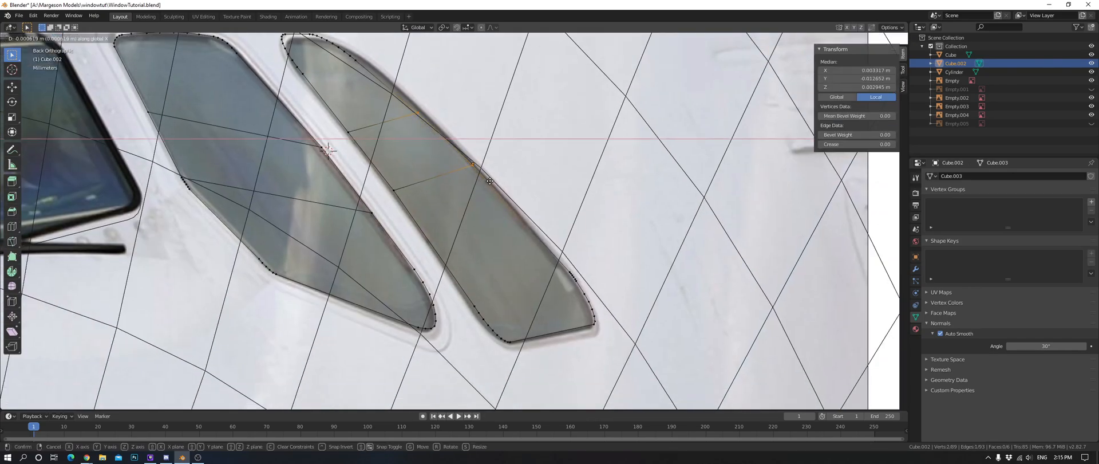
{"action": "left_click", "coordinate": [490, 181]}
Fine-tune the outer end of the rear window's upper cross edge along X.
{"action": "middle_click_drag", "start_coordinate": [490, 181], "coordinate": [534, 238], "text": "shift"}
{"action": "scroll", "coordinate": [534, 238], "scroll_direction": "up", "scroll_amount": 3}
{"action": "left_click", "coordinate": [550, 160]}
{"action": "left_click", "coordinate": [471, 139]}
{"action": "key", "text": "g"}
{"action": "key", "text": "x"}
{"action": "left_click", "coordinate": [557, 156]}
Scale the vertices along the rear window's upper outer curve in X and move them along X to follow the photo.
{"action": "middle_click_drag", "start_coordinate": [557, 157], "coordinate": [636, 300], "text": "shift"}
{"action": "left_click", "coordinate": [596, 240]}
{"action": "key", "text": "c"}
{"action": "left_click_drag", "start_coordinate": [458, 206], "coordinate": [366, 149]}
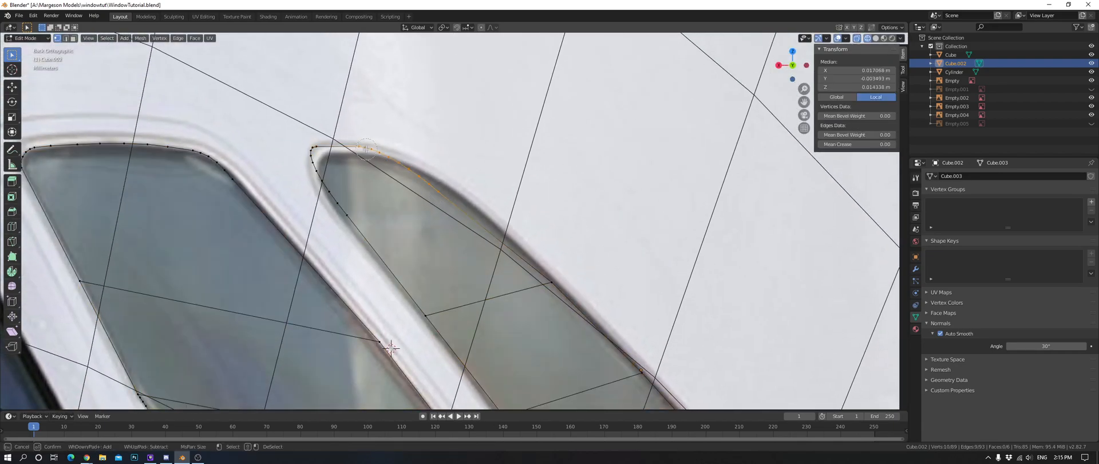
{"action": "key", "text": "s"}
{"action": "key", "text": "x"}
{"action": "left_click", "coordinate": [605, 182]}
{"action": "key", "text": "g"}
{"action": "key", "text": "x"}
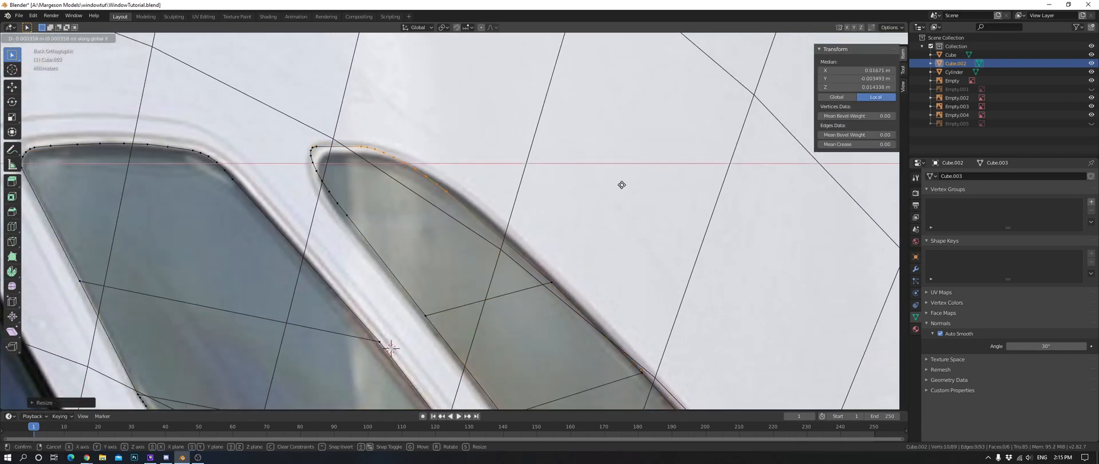
{"action": "left_click", "coordinate": [622, 184]}
{"action": "left_click", "coordinate": [465, 170]}
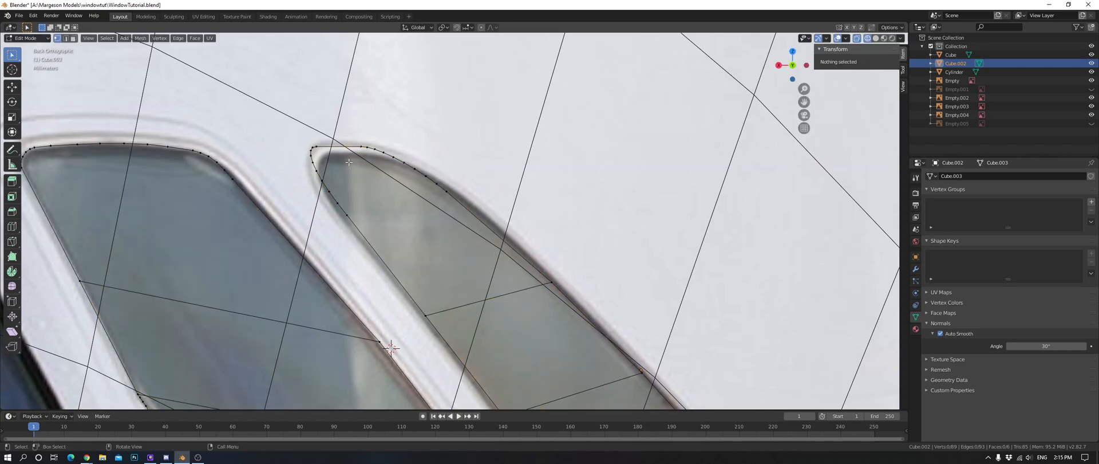
Select the rear window's upper front corner vertices and scale them along Z in the side view.
{"action": "left_click_drag", "start_coordinate": [312, 144], "coordinate": [321, 181]}
{"action": "key", "text": "ctrl+KP_3"}
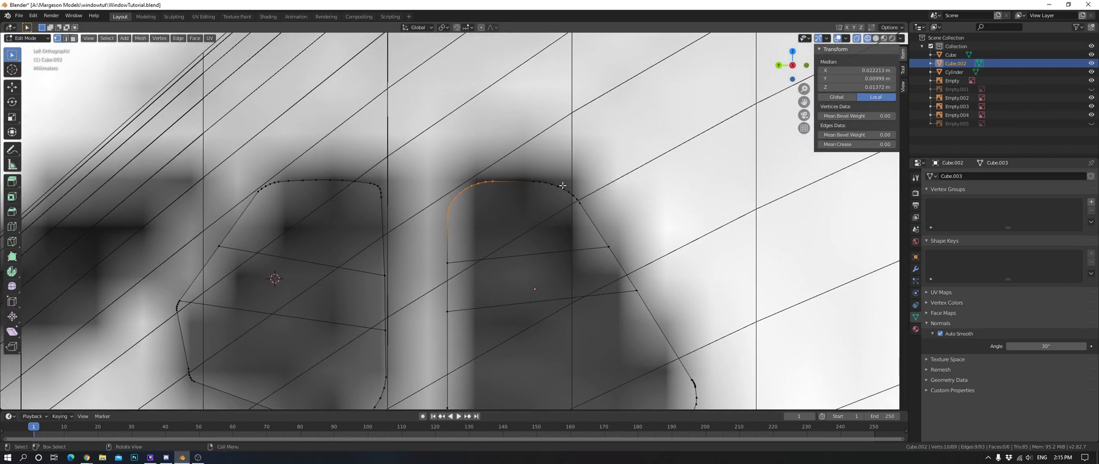
{"action": "key", "text": "s"}
{"action": "key", "text": "z"}
{"action": "left_click", "coordinate": [562, 185]}
{"action": "key", "text": "ctrl+KP_1"}
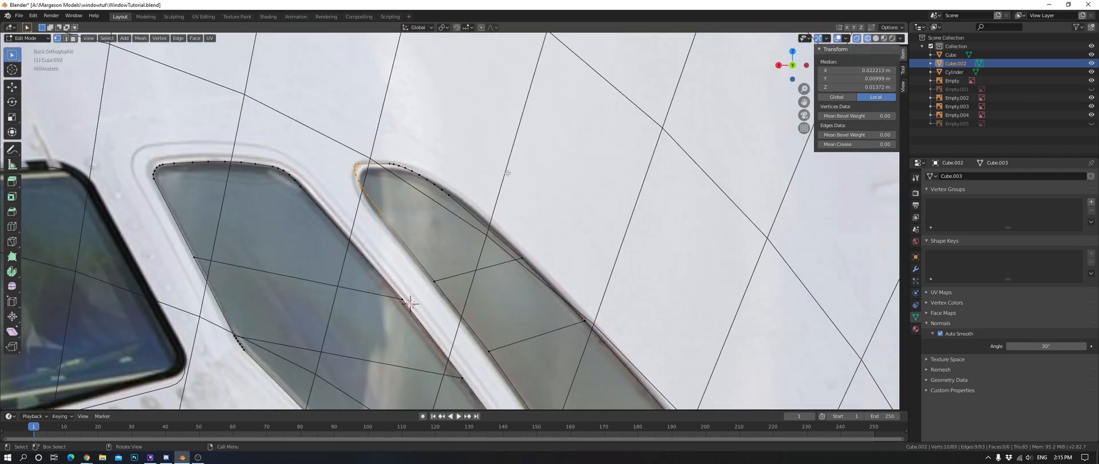
Deselect the vertices, leave Edit Mode and view both side windows against the fuselage.
{"action": "scroll", "coordinate": [498, 170], "scroll_direction": "down", "scroll_amount": 4}
{"action": "key", "text": "shift+z"}
{"action": "mouse_move", "coordinate": [497, 170]}
{"action": "middle_mouse_down"}
{"action": "mouse_move", "coordinate": [552, 184]}
{"action": "mouse_move", "coordinate": [560, 206]}
{"action": "mouse_move", "coordinate": [552, 218]}
{"action": "middle_mouse_up"}
{"action": "scroll", "coordinate": [561, 207], "scroll_direction": "down", "scroll_amount": 5}
{"action": "key", "text": "alt+a"}
{"action": "key", "text": "z"}
{"action": "key", "text": "Tab"}
{"action": "scroll", "coordinate": [551, 218], "scroll_direction": "up", "scroll_amount": 2}
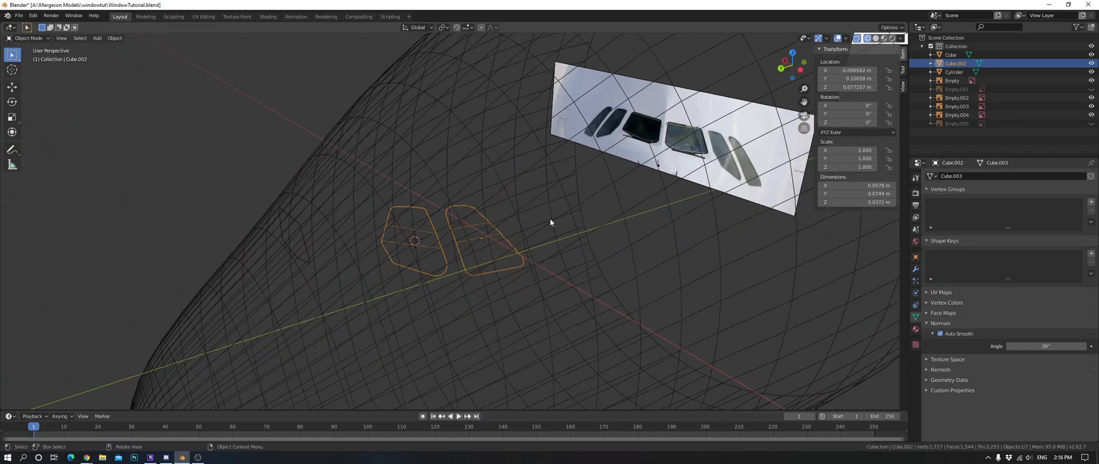
Select the flat front windshield outline and view it from the side.
{"action": "scroll", "coordinate": [509, 218], "scroll_direction": "down", "scroll_amount": 7}
{"action": "middle_click_drag", "start_coordinate": [466, 217], "coordinate": [487, 215]}
{"action": "scroll", "coordinate": [414, 246], "scroll_direction": "up", "scroll_amount": 5}
{"action": "left_click", "coordinate": [396, 257]}
{"action": "middle_click_drag", "start_coordinate": [396, 257], "coordinate": [432, 246]}
{"action": "key", "text": "Tab"}
{"action": "key", "text": "ctrl+KP_3"}
{"action": "scroll", "coordinate": [515, 229], "scroll_direction": "up", "scroll_amount": 6}
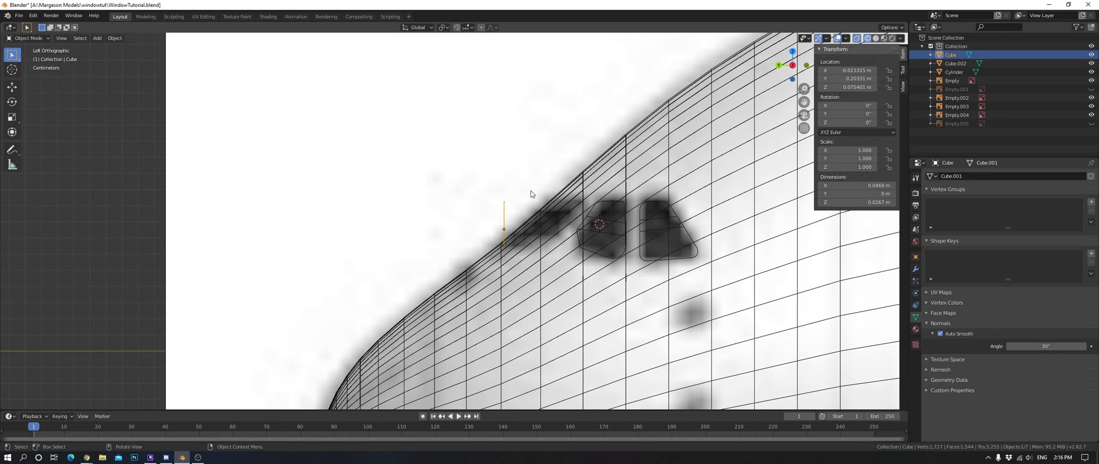
Move the windshield's upper inner corner vertices about 31 mm back along Y to the reference outline in top view.
{"action": "mouse_move", "coordinate": [553, 204]}
{"action": "middle_mouse_down"}
{"action": "mouse_move", "coordinate": [594, 214]}
{"action": "mouse_move", "coordinate": [476, 179]}
{"action": "middle_mouse_up"}
{"action": "key", "text": "KP_7"}
{"action": "middle_click_drag", "start_coordinate": [742, 220], "coordinate": [512, 133], "text": "shift"}
{"action": "key", "text": "g"}
{"action": "key", "text": "y"}
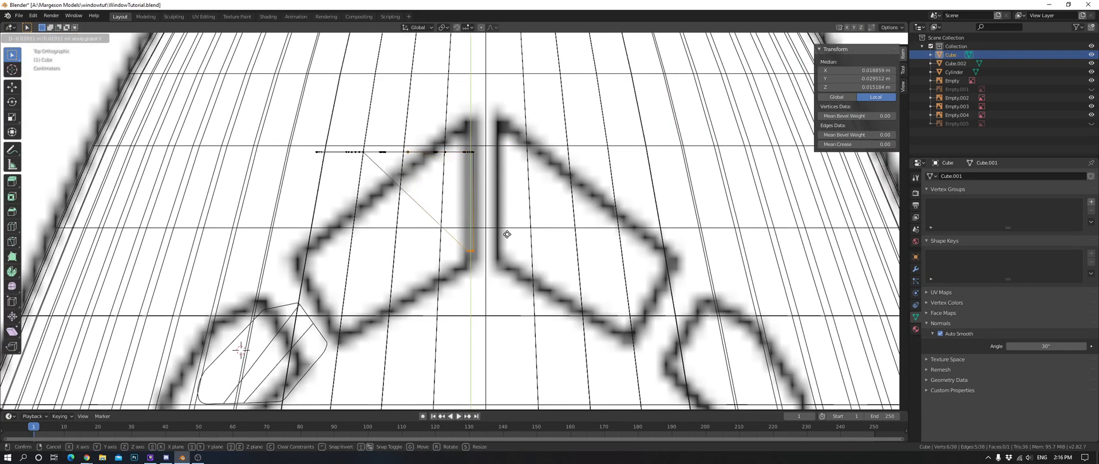
{"action": "left_click", "coordinate": [507, 237]}
{"action": "left_click", "coordinate": [508, 237]}
Select the windshield's upper outer corner vertices and move them along Y to the matching corner of the top reference.
{"action": "scroll", "coordinate": [507, 237], "scroll_direction": "down", "scroll_amount": 2}
{"action": "middle_click_drag", "start_coordinate": [507, 237], "coordinate": [566, 158]}
{"action": "key", "text": "c"}
{"action": "left_click", "coordinate": [501, 226]}
{"action": "key", "text": "KP_7"}
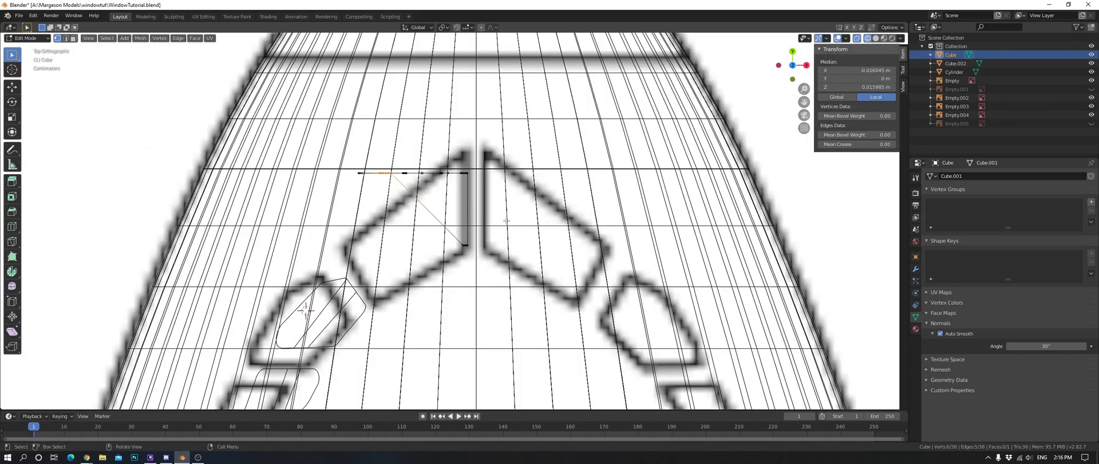
{"action": "key", "text": "g"}
{"action": "key", "text": "y"}
{"action": "left_click", "coordinate": [506, 340]}
{"action": "left_click", "coordinate": [367, 212]}
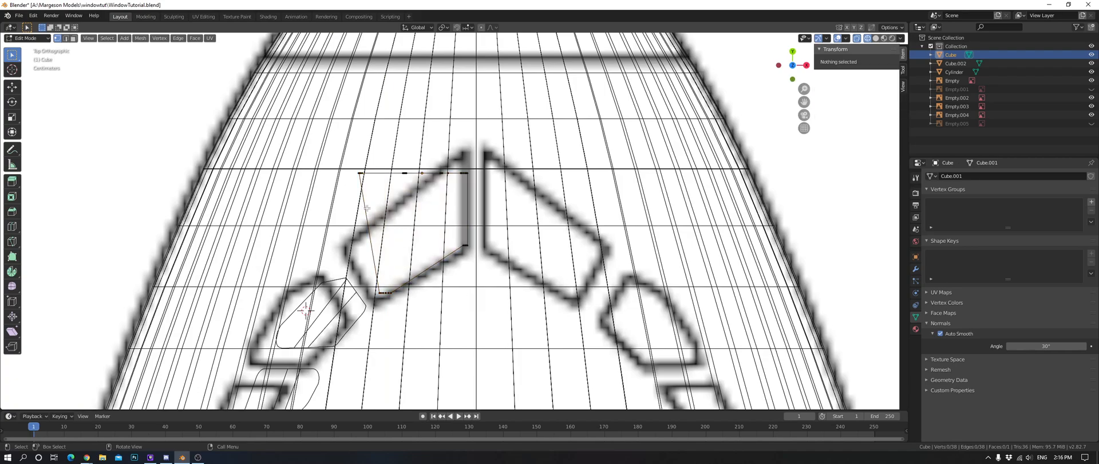
Move the windshield's lower outer corner vertices about 31 mm back along Y to the top reference outline.
{"action": "left_click", "coordinate": [357, 174]}
{"action": "key", "text": "Escape"}
{"action": "key", "text": "g"}
{"action": "key", "text": "y"}
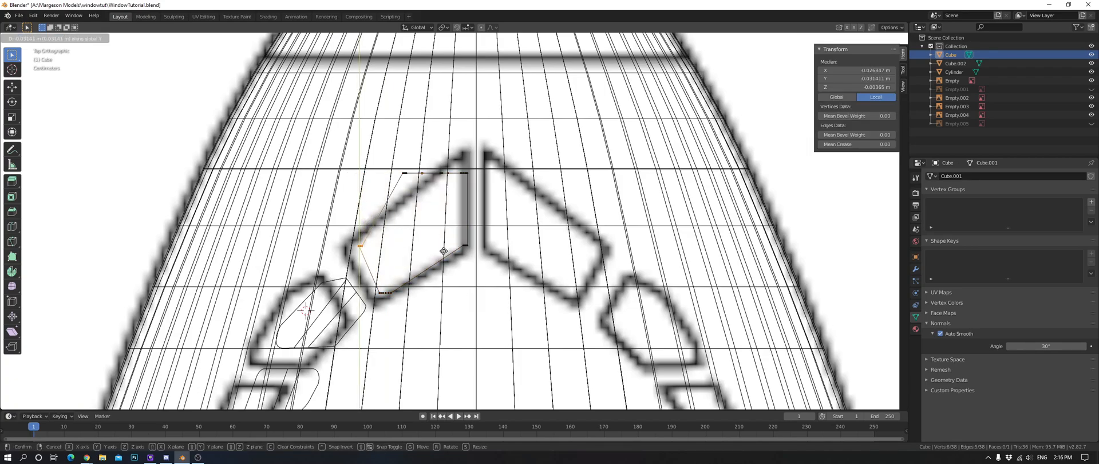
{"action": "left_click", "coordinate": [445, 249]}
Check the lower outer corner from other views and shift it slightly further back along Y.
{"action": "key", "text": "ctrl+KP_1"}
{"action": "scroll", "coordinate": [619, 211], "scroll_direction": "down", "scroll_amount": 6}
{"action": "middle_click_drag", "start_coordinate": [619, 211], "coordinate": [531, 235]}
{"action": "key", "text": "KP_7"}
{"action": "scroll", "coordinate": [501, 230], "scroll_direction": "up", "scroll_amount": 6}
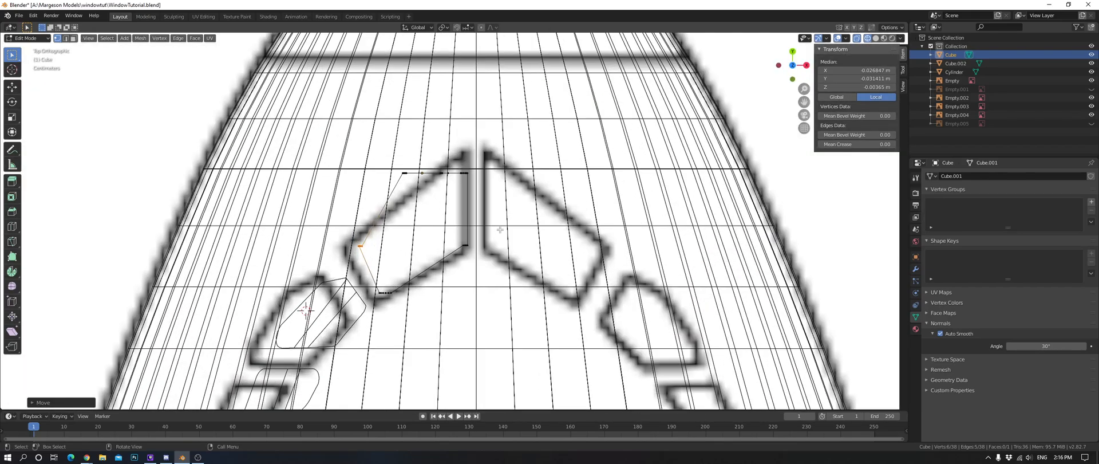
{"action": "key", "text": "g"}
{"action": "key", "text": "y"}
{"action": "left_click", "coordinate": [433, 240]}
{"action": "left_click", "coordinate": [464, 242]}
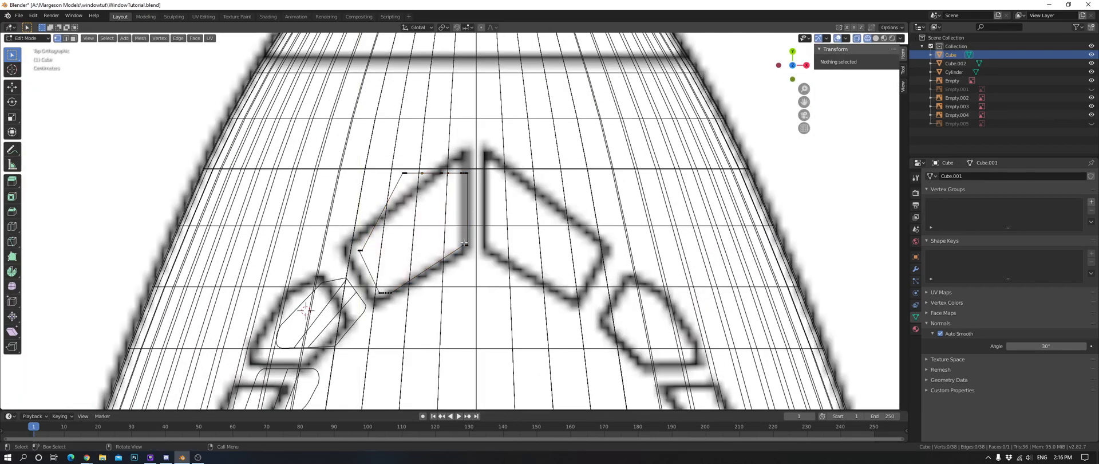
Move the next vertex group inward on the windshield's lower edge back along Y onto the reference outline.
{"action": "left_click", "coordinate": [400, 173]}
{"action": "key", "text": "g"}
{"action": "key", "text": "y"}
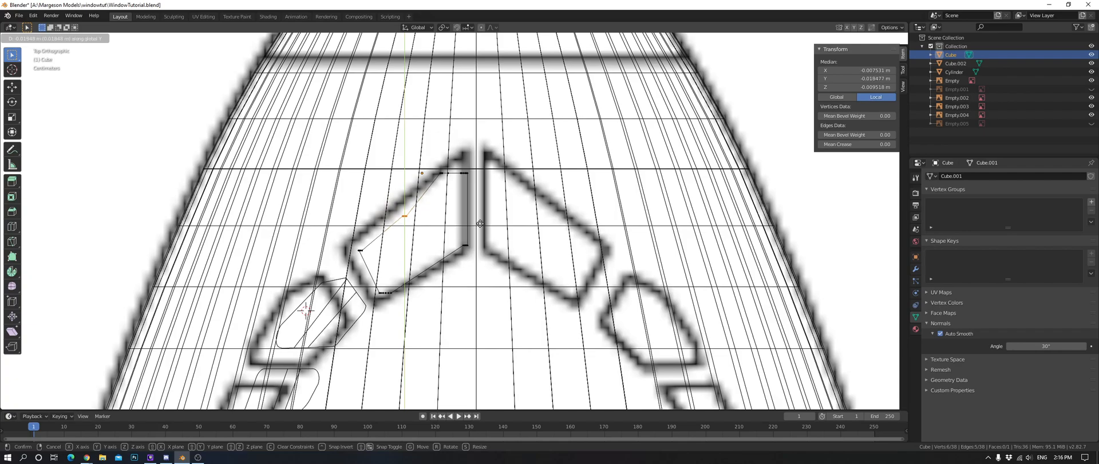
{"action": "left_click", "coordinate": [482, 223]}
Select the lower-edge vertices nearer the centre post and move them along Y to continue the slanted edge.
{"action": "left_click_drag", "start_coordinate": [425, 168], "coordinate": [456, 192]}
{"action": "key", "text": "g"}
{"action": "key", "text": "y"}
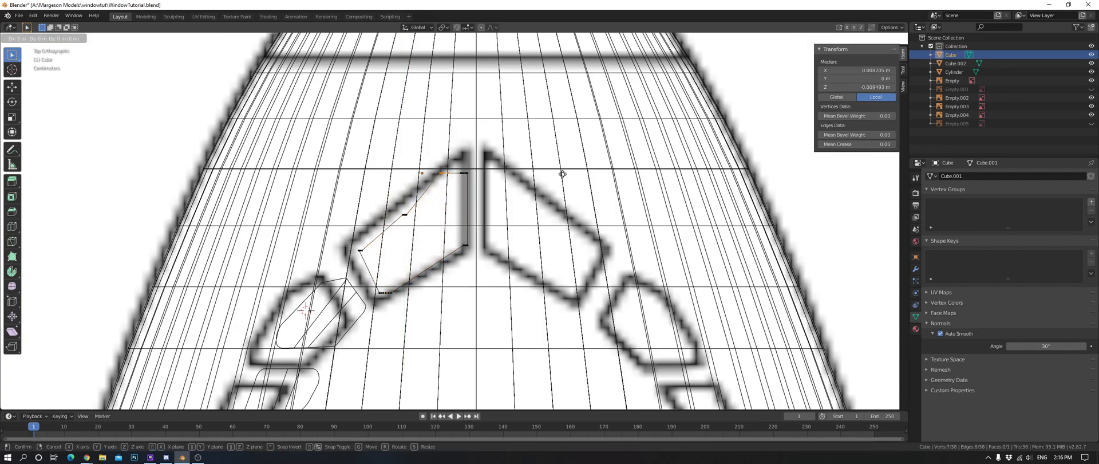
{"action": "left_click", "coordinate": [553, 188]}
{"action": "scroll", "coordinate": [599, 165], "scroll_direction": "up", "scroll_amount": 3}
{"action": "key", "text": "a"}
{"action": "key", "text": "a"}
Select the windshield's upper corner vertices beside the centre post and rotate them in side view to follow the fuselage slope.
{"action": "left_click_drag", "start_coordinate": [458, 108], "coordinate": [495, 137]}
{"action": "scroll", "coordinate": [604, 172], "scroll_direction": "down", "scroll_amount": 5}
{"action": "middle_click_drag", "start_coordinate": [739, 275], "coordinate": [579, 274]}
{"action": "key", "text": "alt+a"}
{"action": "scroll", "coordinate": [579, 275], "scroll_direction": "up", "scroll_amount": 2}
{"action": "key", "text": "c"}
{"action": "left_click", "coordinate": [447, 188]}
{"action": "right_click", "coordinate": [446, 189]}
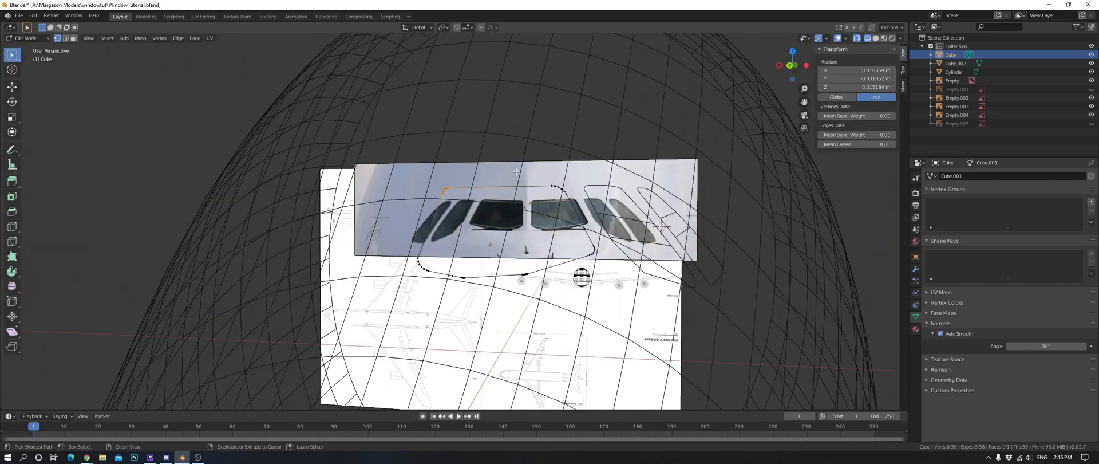
{"action": "key", "text": "ctrl+KP_3"}
{"action": "scroll", "coordinate": [672, 142], "scroll_direction": "up", "scroll_amount": 6}
{"action": "key", "text": "r"}
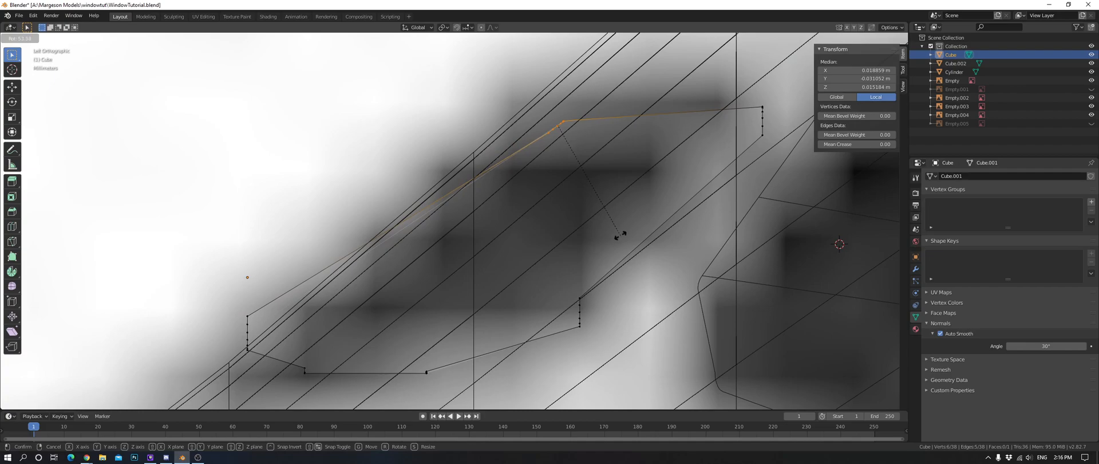
{"action": "left_click", "coordinate": [620, 235]}
Move the upper inner corner vertices forward along Y onto the fuselage curve.
{"action": "key", "text": "g"}
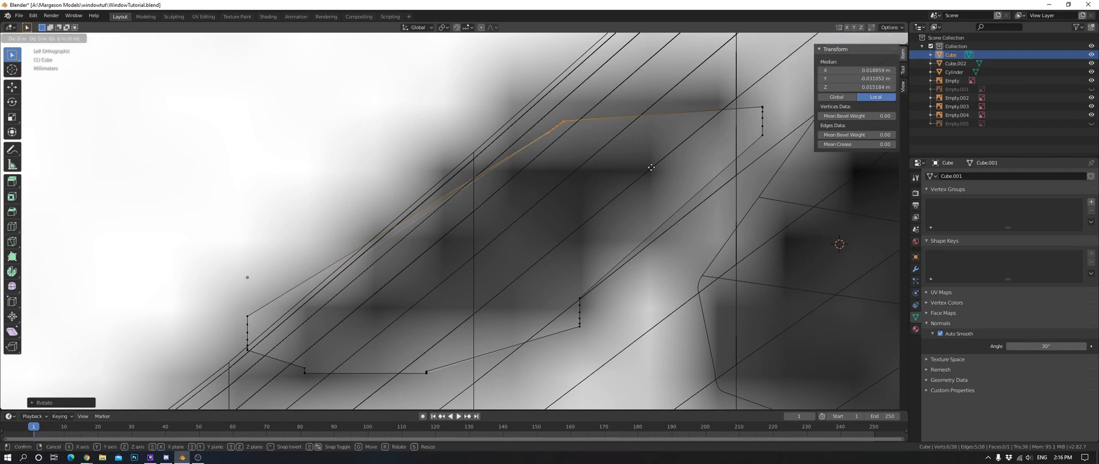
{"action": "key", "text": "y"}
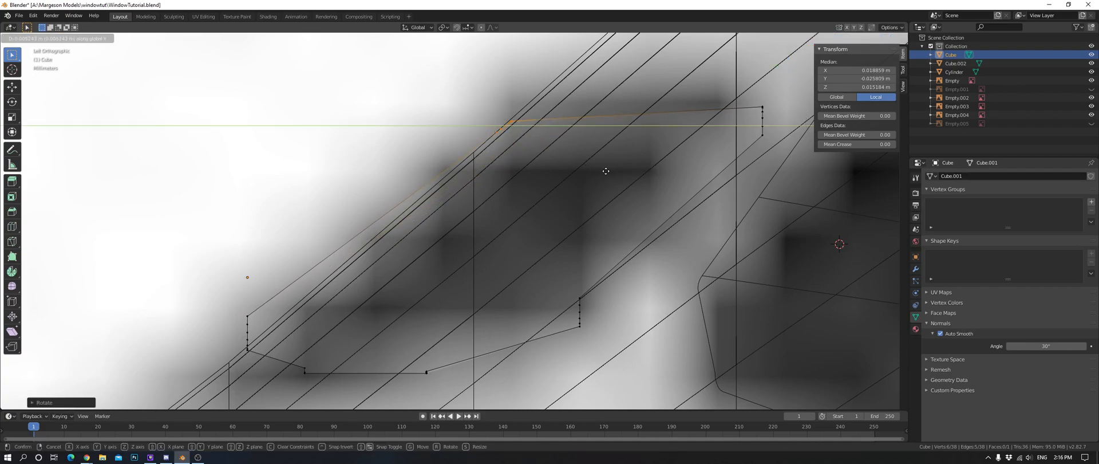
{"action": "left_click", "coordinate": [607, 169]}
{"action": "key", "text": "y"}
{"action": "left_click", "coordinate": [623, 159]}
Select the windshield's upper outer corner vertices and rotate them in top view to follow the reference outline.
{"action": "left_click", "coordinate": [552, 145]}
{"action": "middle_click_drag", "start_coordinate": [552, 145], "coordinate": [543, 176]}
{"action": "key", "text": "ctrl+KP_3"}
{"action": "left_click_drag", "start_coordinate": [596, 163], "coordinate": [714, 113]}
{"action": "key", "text": "r"}
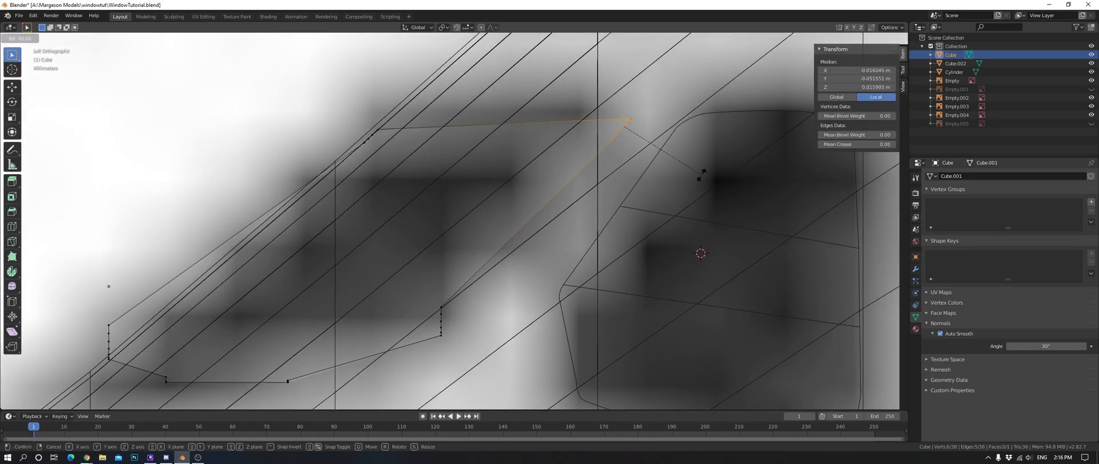
{"action": "right_click", "coordinate": [610, 90]}
{"action": "middle_click_drag", "start_coordinate": [610, 89], "coordinate": [665, 125]}
{"action": "key", "text": "KP_7"}
{"action": "scroll", "coordinate": [609, 181], "scroll_direction": "up", "scroll_amount": 2}
{"action": "key", "text": "r"}
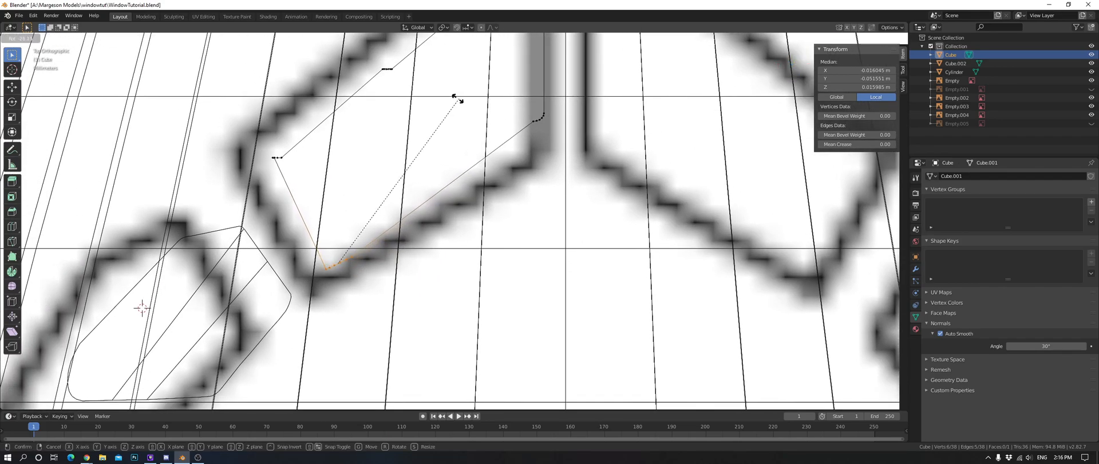
{"action": "left_click", "coordinate": [438, 94]}
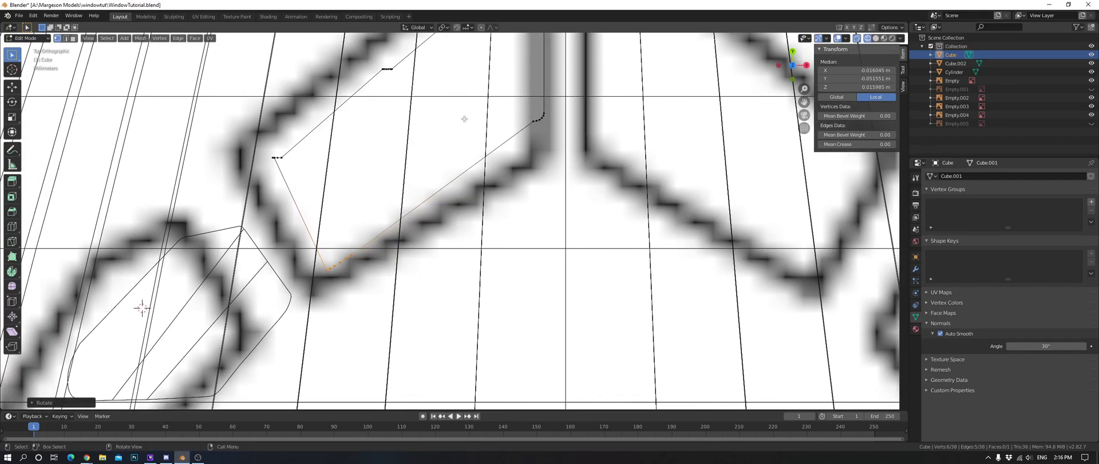
Shift the upper outer corner vertices about 0.3 mm outward along X to match the front photo.
{"action": "key", "text": "ctrl+KP_1"}
{"action": "middle_click_drag", "start_coordinate": [667, 134], "coordinate": [624, 128], "text": "shift"}
{"action": "scroll", "coordinate": [622, 127], "scroll_direction": "up", "scroll_amount": 2}
{"action": "key", "text": "g"}
{"action": "key", "text": "x"}
{"action": "left_click", "coordinate": [625, 127]}
{"action": "scroll", "coordinate": [625, 123], "scroll_direction": "down", "scroll_amount": 4}
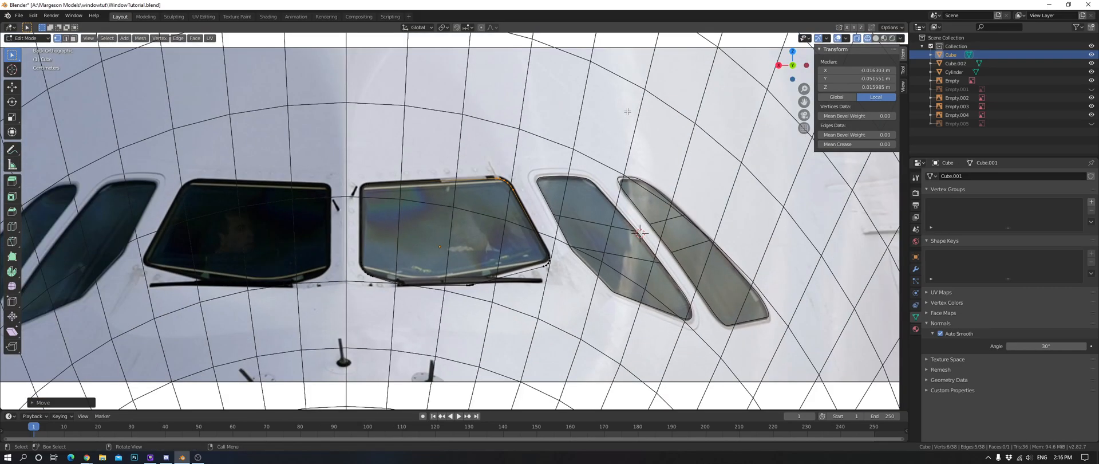
Move the lower vertices of the upper outer corner individually along Y toward the fuselage surface.
{"action": "key", "text": "KP_7"}
{"action": "key", "text": "ctrl+KP_3"}
{"action": "scroll", "coordinate": [691, 117], "scroll_direction": "up", "scroll_amount": 3}
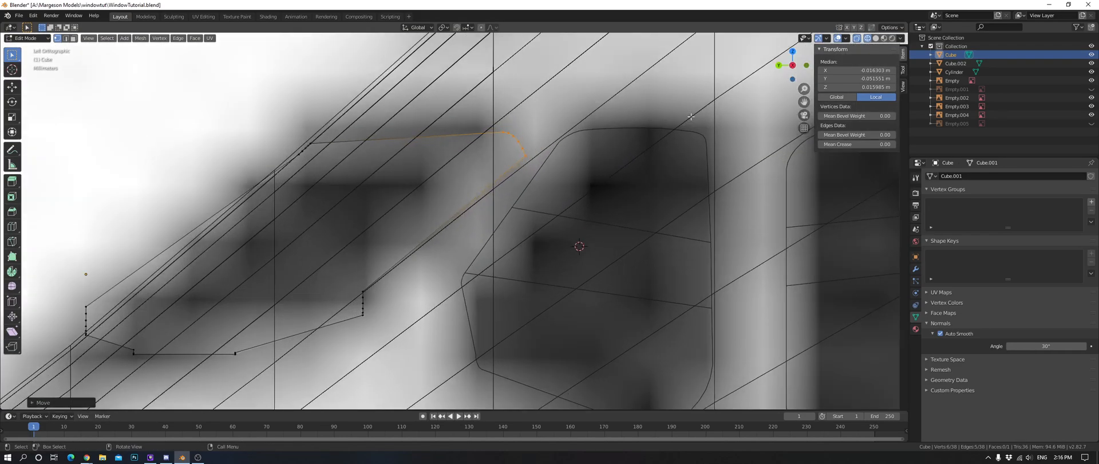
{"action": "left_click", "coordinate": [525, 154]}
{"action": "scroll", "coordinate": [717, 162], "scroll_direction": "up", "scroll_amount": 3}
{"action": "key", "text": "g"}
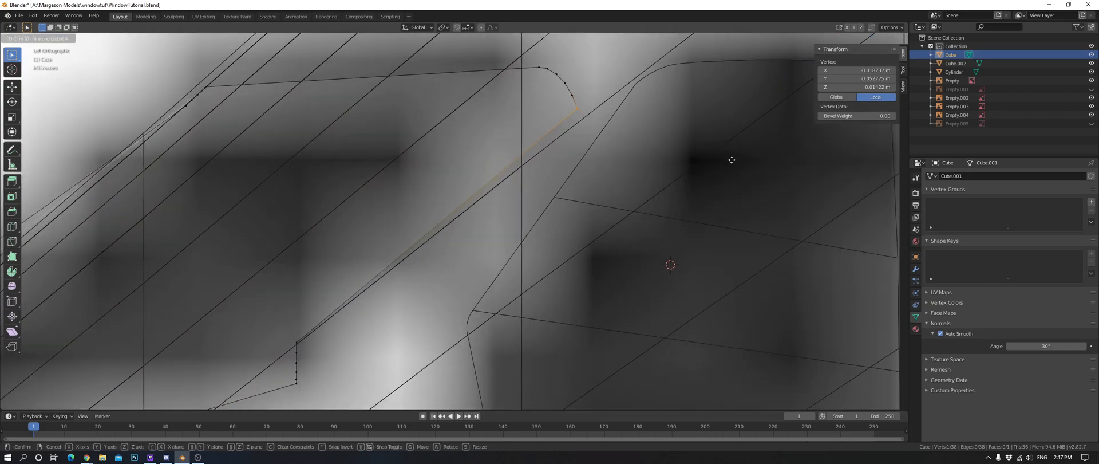
{"action": "left_click", "coordinate": [719, 161]}
{"action": "middle_click_drag", "start_coordinate": [718, 161], "coordinate": [453, 203]}
{"action": "middle_click_drag", "start_coordinate": [542, 204], "coordinate": [555, 208]}
{"action": "key", "text": "g"}
{"action": "key", "text": "y"}
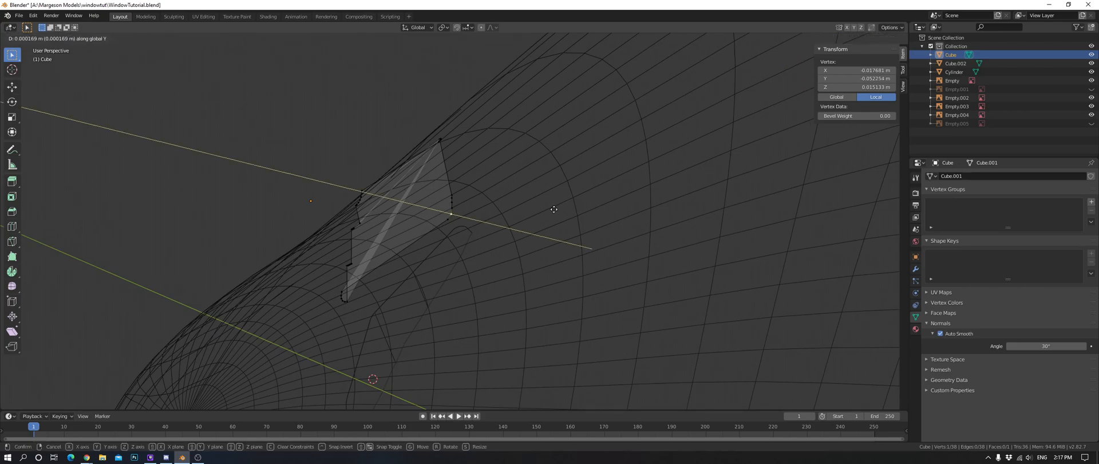
{"action": "left_click", "coordinate": [541, 209]}
Move the upper outer corner's vertex at the end of the top edge along Y onto the fuselage surface.
{"action": "key", "text": "a"}
{"action": "key", "text": "a"}
{"action": "left_click", "coordinate": [457, 193]}
{"action": "key", "text": "g"}
{"action": "key", "text": "y"}
{"action": "left_click", "coordinate": [531, 191]}
In side view, move the lowest vertex of the upper outer corner forward along Y to smooth the bend.
{"action": "key", "text": "ctrl+KP_3"}
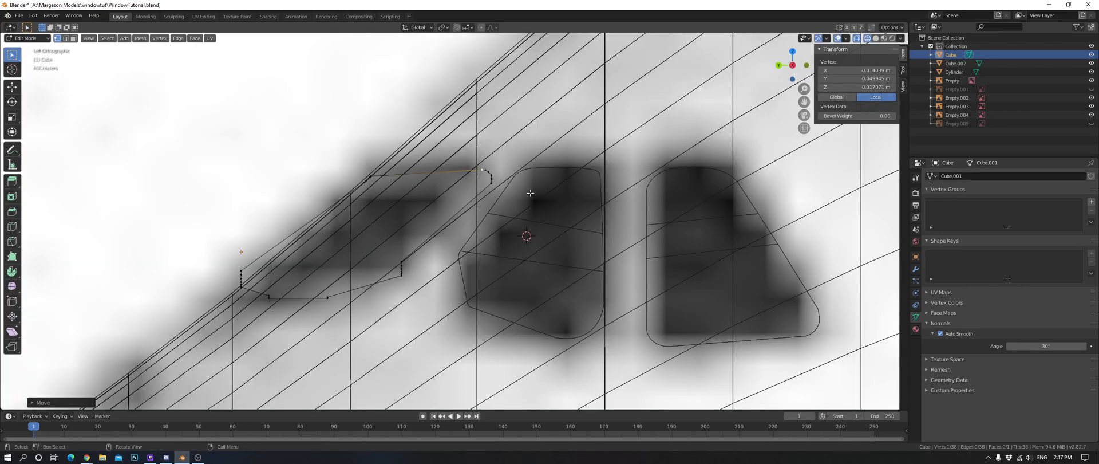
{"action": "scroll", "coordinate": [530, 192], "scroll_direction": "up", "scroll_amount": 6}
{"action": "middle_click_drag", "start_coordinate": [689, 115], "coordinate": [604, 169], "text": "shift"}
{"action": "key", "text": "alt+a"}
{"action": "left_click", "coordinate": [488, 173]}
{"action": "key", "text": "g"}
{"action": "key", "text": "y"}
{"action": "left_click", "coordinate": [626, 166]}
Select the five upper vertices of the upper outer corner and scale them slightly narrower along Y.
{"action": "key", "text": "a"}
{"action": "key", "text": "a"}
{"action": "key", "text": "c"}
{"action": "left_click_drag", "start_coordinate": [490, 144], "coordinate": [464, 129]}
{"action": "key", "text": "s"}
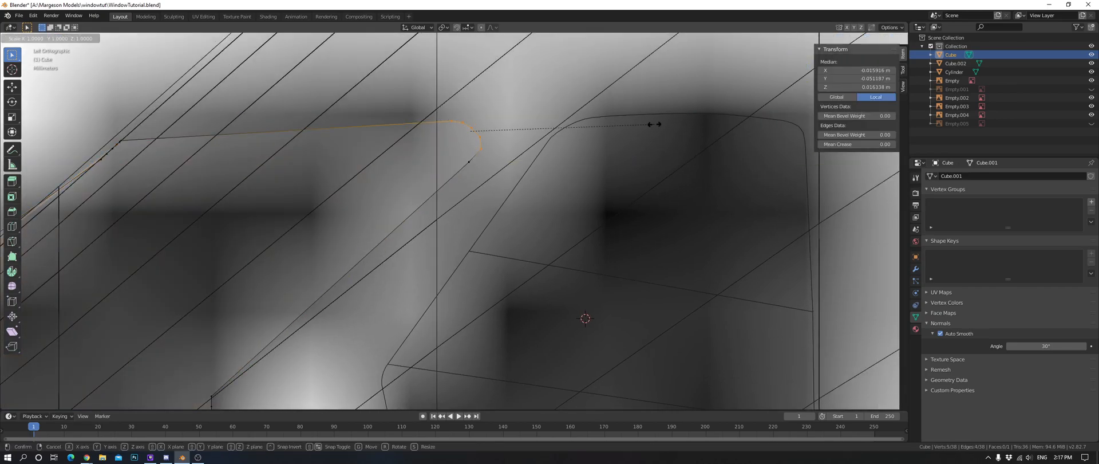
{"action": "key", "text": "y"}
{"action": "left_click", "coordinate": [563, 126]}
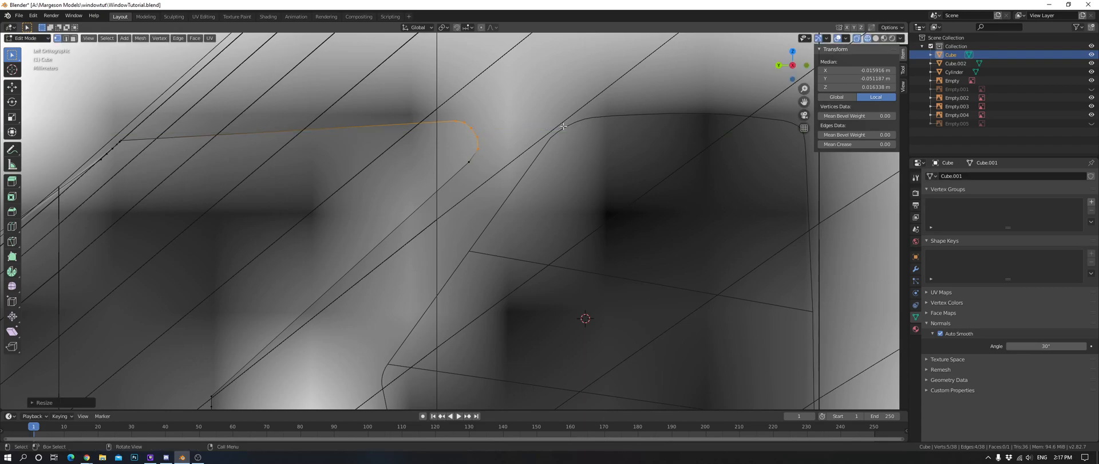
Move the single vertex at the outermost bend of the upper outer corner along Y to round the curve.
{"action": "key", "text": "a"}
{"action": "key", "text": "a"}
{"action": "key", "text": "c"}
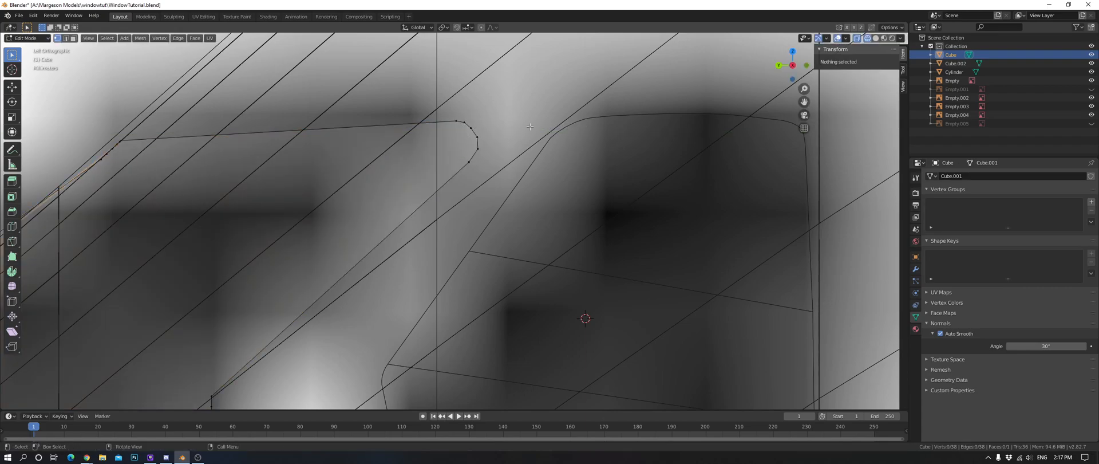
{"action": "key", "text": "a"}
{"action": "scroll", "coordinate": [490, 220], "scroll_direction": "up", "scroll_amount": 4}
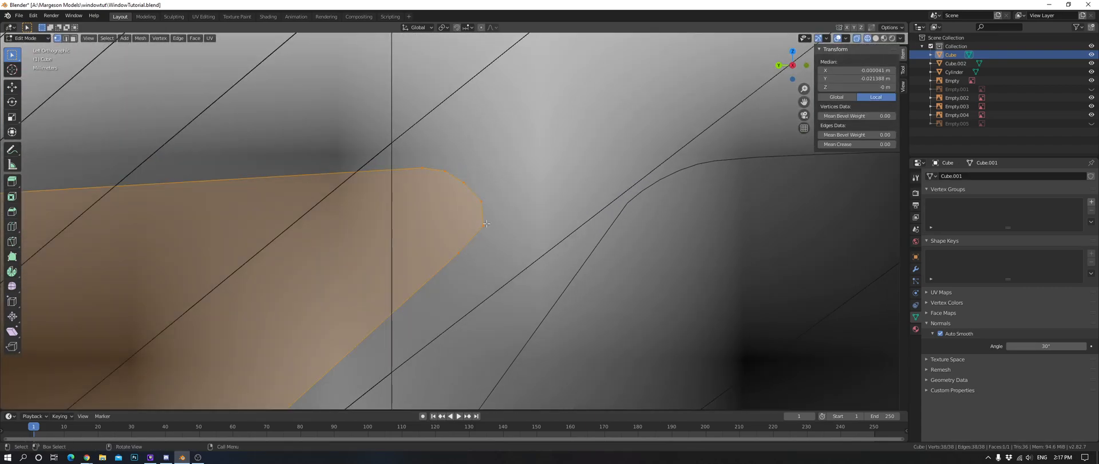
{"action": "key", "text": "alt+a"}
{"action": "key", "text": "c"}
{"action": "left_click", "coordinate": [487, 198]}
{"action": "key", "text": "Escape"}
{"action": "key", "text": "g"}
{"action": "key", "text": "y"}
{"action": "left_click", "coordinate": [582, 197]}
Check the windshield against the fuselage surface in solid shading and return to the wireframe view from the front of the aircraft.
{"action": "scroll", "coordinate": [558, 207], "scroll_direction": "down", "scroll_amount": 8}
{"action": "key", "text": "z"}
{"action": "left_click", "coordinate": [558, 230]}
{"action": "middle_click_drag", "start_coordinate": [504, 231], "coordinate": [625, 214]}
{"action": "key", "text": "ctrl+KP_1"}
{"action": "key", "text": "z"}
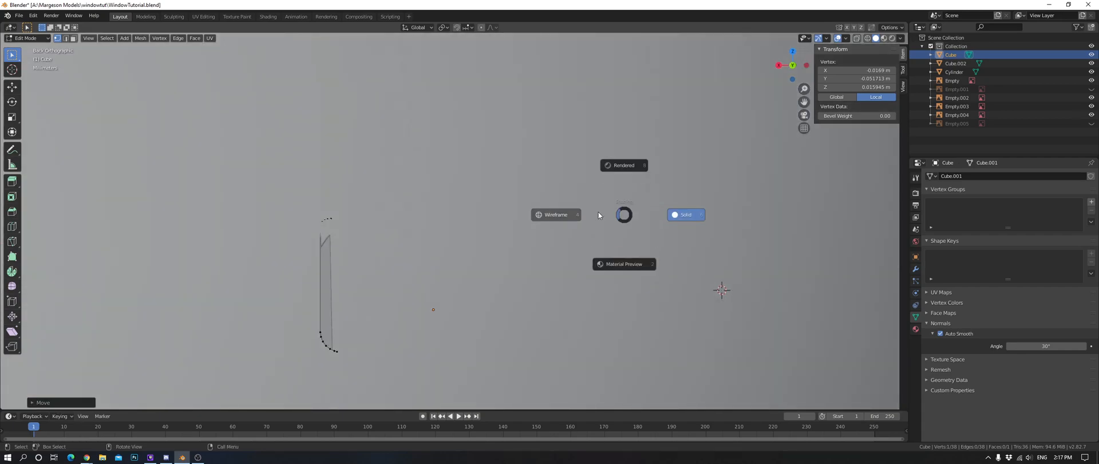
{"action": "left_click", "coordinate": [595, 212]}
Select the windshield's lower outer corner vertices and move them onto the window frame's corner in the front photo.
{"action": "key", "text": "a"}
{"action": "key", "text": "a"}
{"action": "key", "text": "a"}
{"action": "middle_click_drag", "start_coordinate": [659, 249], "coordinate": [604, 132], "text": "shift"}
{"action": "scroll", "coordinate": [604, 131], "scroll_direction": "up", "scroll_amount": 4}
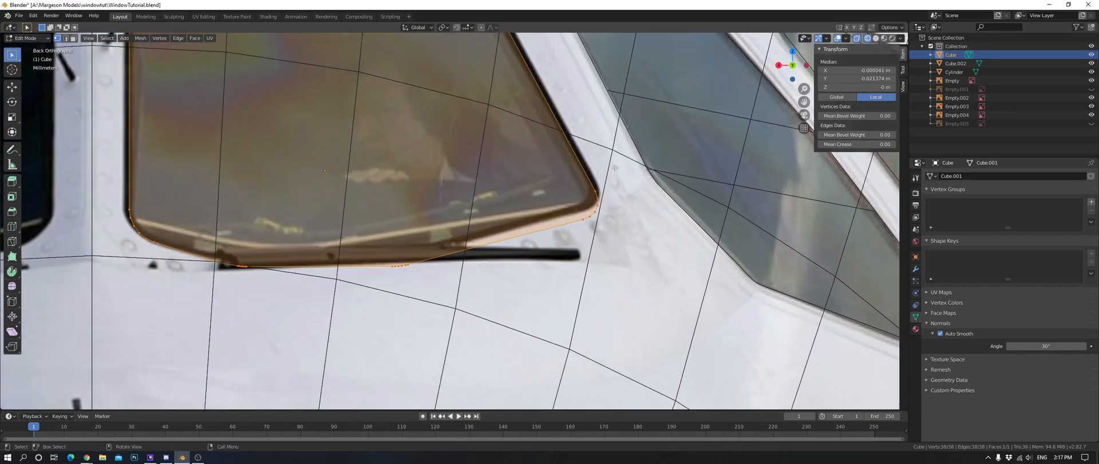
{"action": "key", "text": "alt+a"}
{"action": "key", "text": "c"}
{"action": "left_click_drag", "start_coordinate": [611, 220], "coordinate": [631, 182]}
{"action": "key", "text": "g"}
{"action": "left_click", "coordinate": [625, 199]}
{"action": "key", "text": "g"}
{"action": "left_click", "coordinate": [741, 201]}
{"action": "key", "text": "g"}
{"action": "left_click", "coordinate": [741, 201]}
Select both vertex groups on the windshield's bottom edge and raise them about 0.4 mm along Z.
{"action": "key", "text": "a"}
{"action": "key", "text": "a"}
{"action": "key", "text": "c"}
{"action": "left_click_drag", "start_coordinate": [403, 270], "coordinate": [389, 274]}
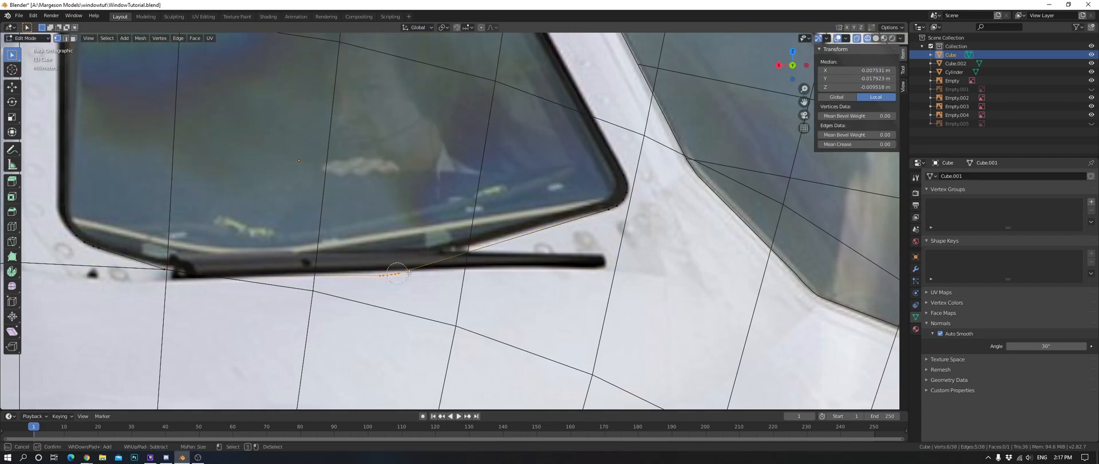
{"action": "key", "text": "g"}
{"action": "key", "text": "z"}
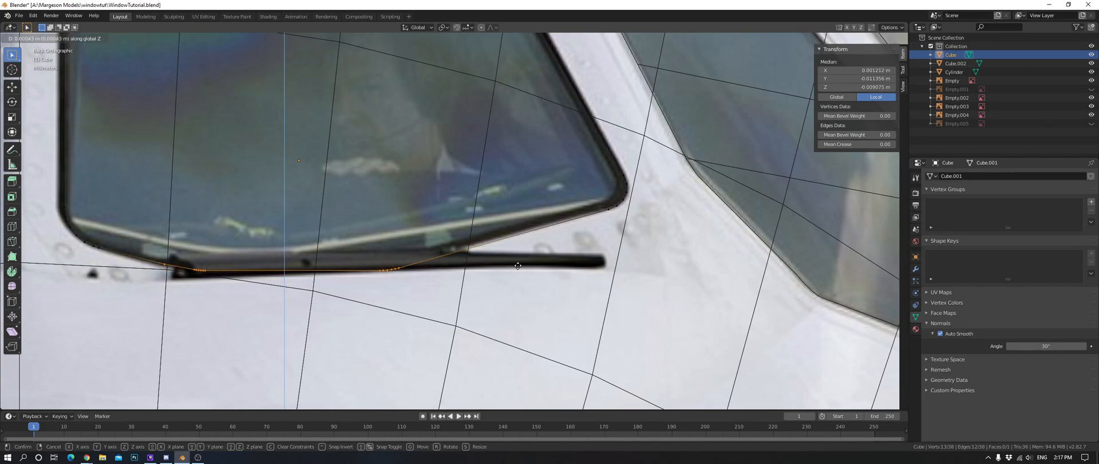
{"action": "left_click", "coordinate": [503, 266]}
Reselect the bottom edge's two vertex groups, raise them about 0.06 mm further along Z, and clear the selection.
{"action": "key", "text": "alt+a"}
{"action": "key", "text": "c"}
{"action": "left_click_drag", "start_coordinate": [203, 266], "coordinate": [403, 268]}
{"action": "right_click", "coordinate": [435, 267]}
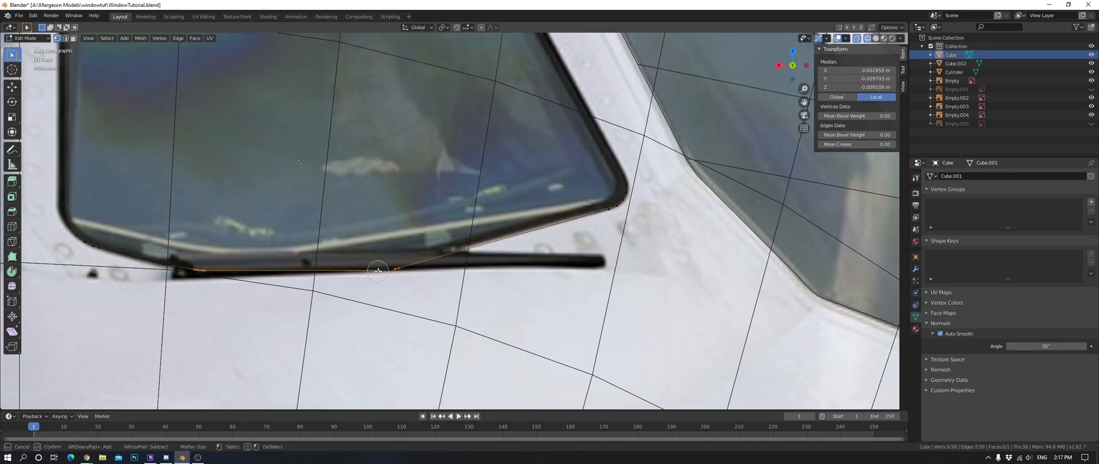
{"action": "left_click", "coordinate": [378, 271]}
{"action": "right_click", "coordinate": [377, 271]}
{"action": "scroll", "coordinate": [390, 265], "scroll_direction": "up", "scroll_amount": 6}
{"action": "middle_click_drag", "start_coordinate": [395, 263], "coordinate": [761, 196], "text": "shift"}
{"action": "key", "text": "g"}
{"action": "key", "text": "z"}
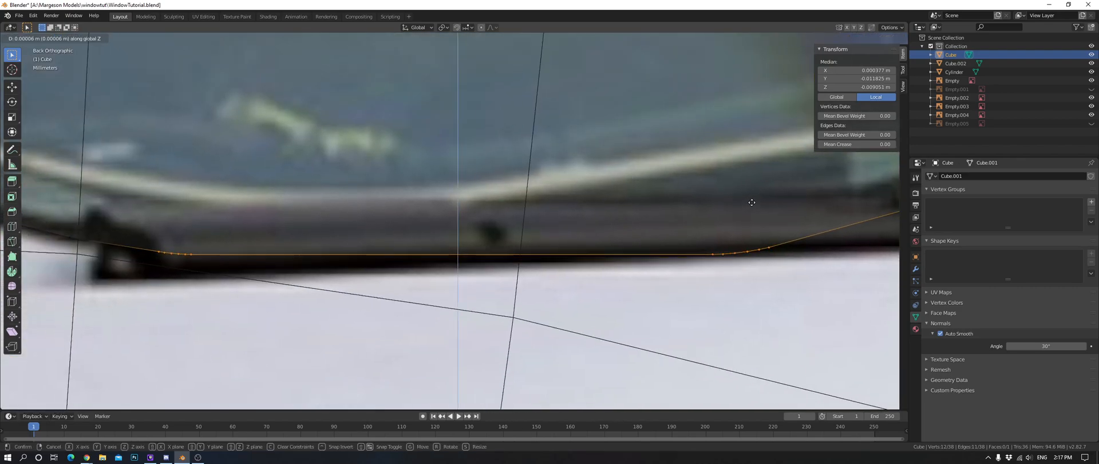
{"action": "left_click", "coordinate": [752, 201]}
{"action": "scroll", "coordinate": [753, 199], "scroll_direction": "down", "scroll_amount": 4}
{"action": "key", "text": "a"}
{"action": "key", "text": "a"}
Select the windshield's lower inner corner vertices and rotate them in side view to match the fuselage slope.
{"action": "scroll", "coordinate": [641, 186], "scroll_direction": "down", "scroll_amount": 6}
{"action": "key", "text": "z"}
{"action": "left_click", "coordinate": [682, 179]}
{"action": "middle_click_drag", "start_coordinate": [687, 181], "coordinate": [591, 196]}
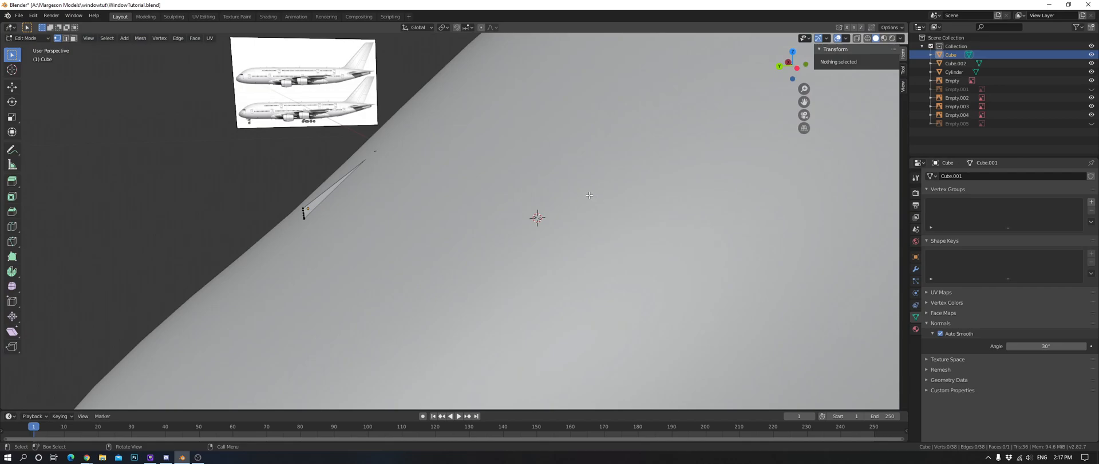
{"action": "scroll", "coordinate": [591, 195], "scroll_direction": "up", "scroll_amount": 1}
{"action": "key", "text": "z"}
{"action": "left_click", "coordinate": [309, 177]}
{"action": "key", "text": "c"}
{"action": "left_click_drag", "start_coordinate": [273, 207], "coordinate": [270, 217]}
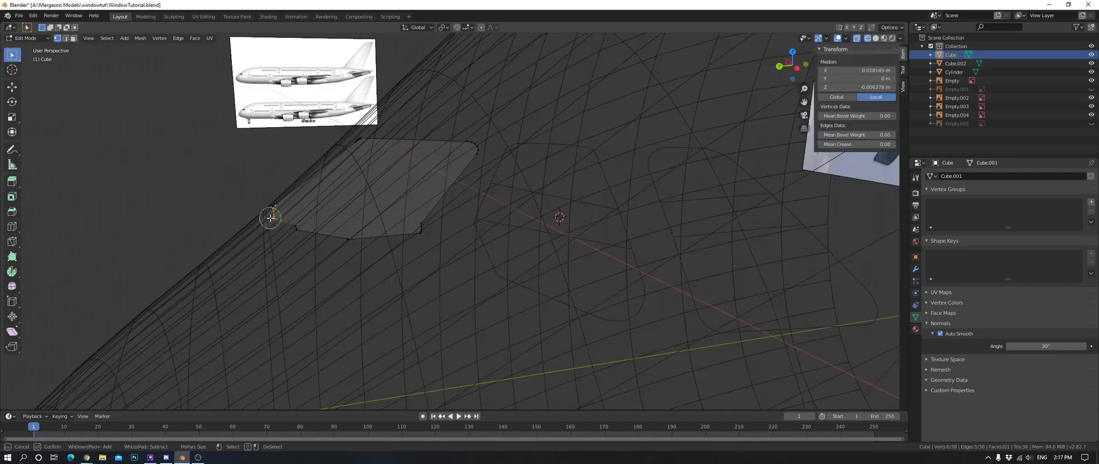
{"action": "middle_click_drag", "start_coordinate": [406, 172], "coordinate": [498, 189], "text": "alt"}
{"action": "scroll", "coordinate": [412, 172], "scroll_direction": "up", "scroll_amount": 4}
{"action": "middle_click_drag", "start_coordinate": [381, 160], "coordinate": [687, 149], "text": "shift"}
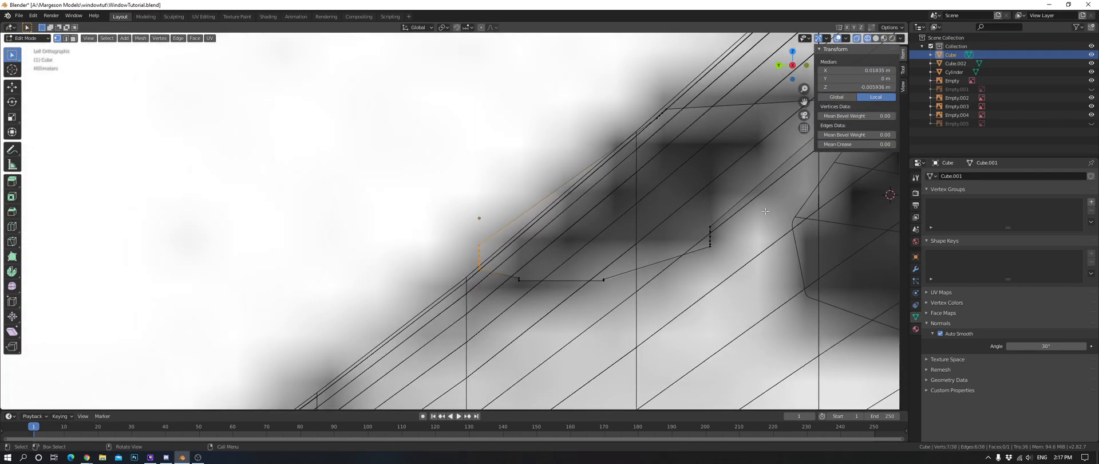
{"action": "key", "text": "r"}
{"action": "left_click", "coordinate": [621, 292]}
Move the lower inner corner vertices about 1.9 mm back along Y onto the fuselage curve and fine-tune their rotation.
{"action": "key", "text": "g"}
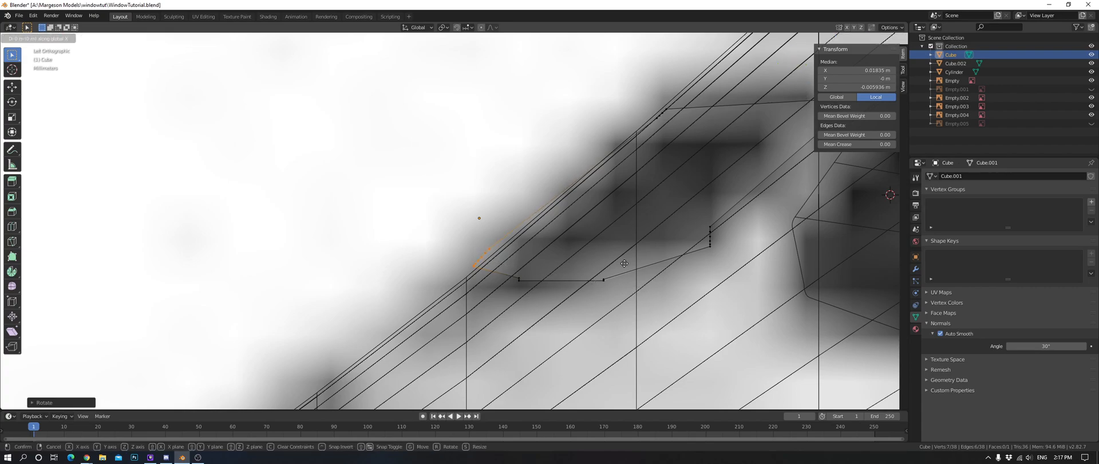
{"action": "key", "text": "y"}
{"action": "left_click", "coordinate": [650, 267]}
{"action": "key", "text": "r"}
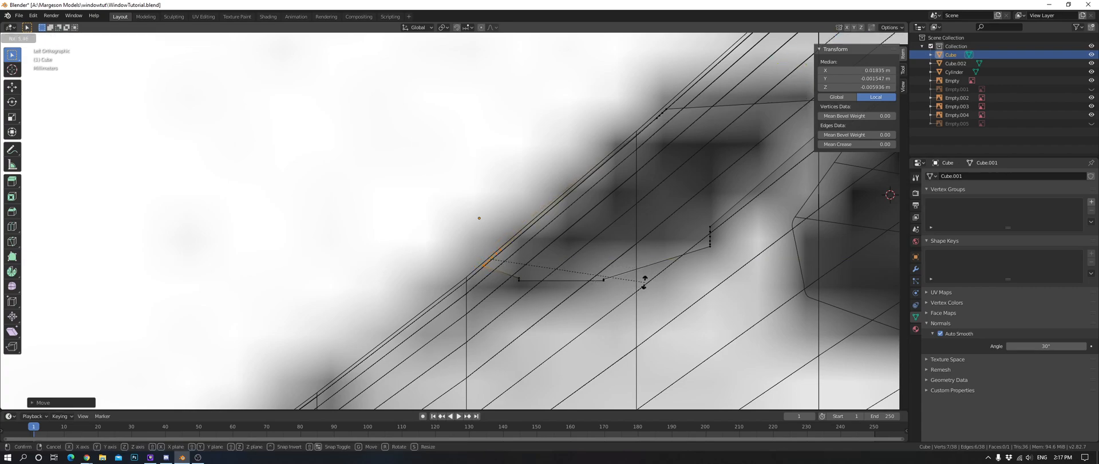
{"action": "left_click", "coordinate": [644, 281]}
{"action": "scroll", "coordinate": [675, 253], "scroll_direction": "up", "scroll_amount": 1}
{"action": "middle_click_drag", "start_coordinate": [690, 242], "coordinate": [678, 218], "text": "shift"}
{"action": "key", "text": "g"}
{"action": "key", "text": "y"}
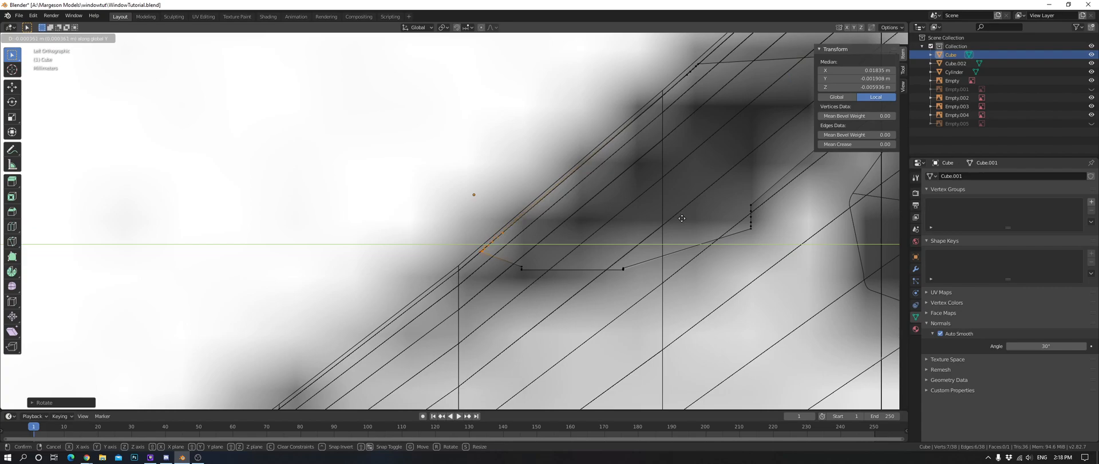
{"action": "right_click", "coordinate": [682, 220]}
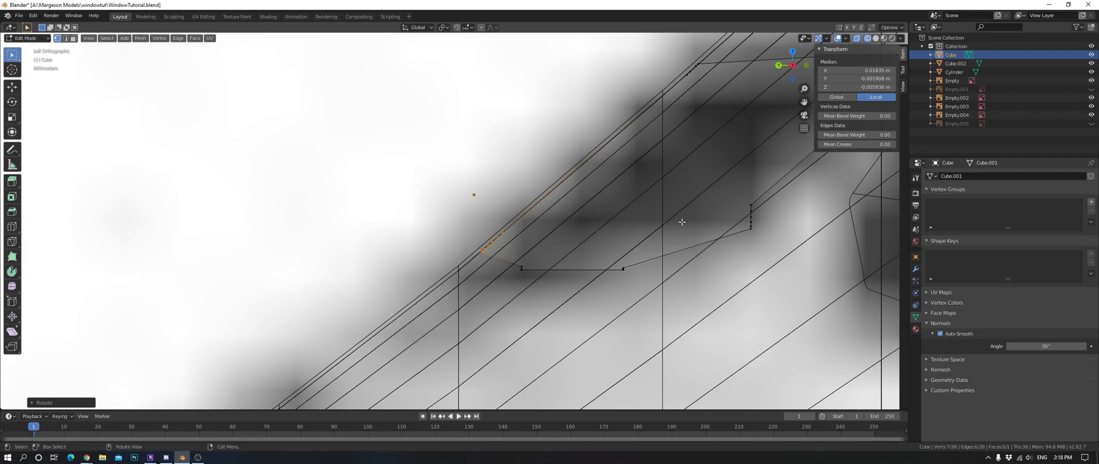
Scale the windshield's lower inner corner vertices by about 1.34 along Z in back view to match the reference frame.
{"action": "key", "text": "ctrl+KP_1"}
{"action": "scroll", "coordinate": [600, 220], "scroll_direction": "up", "scroll_amount": 3}
{"action": "middle_click_drag", "start_coordinate": [601, 220], "coordinate": [723, 179], "text": "shift"}
{"action": "middle_click_drag", "start_coordinate": [538, 138], "coordinate": [676, 160], "text": "shift"}
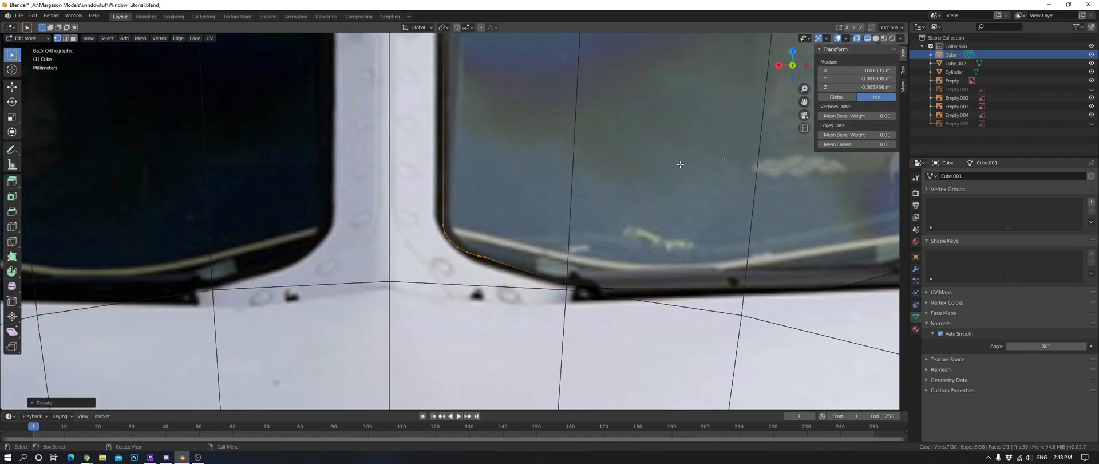
{"action": "scroll", "coordinate": [676, 160], "scroll_direction": "up", "scroll_amount": 3}
{"action": "key", "text": "r"}
{"action": "right_click", "coordinate": [675, 159]}
{"action": "key", "text": "s"}
{"action": "key", "text": "z"}
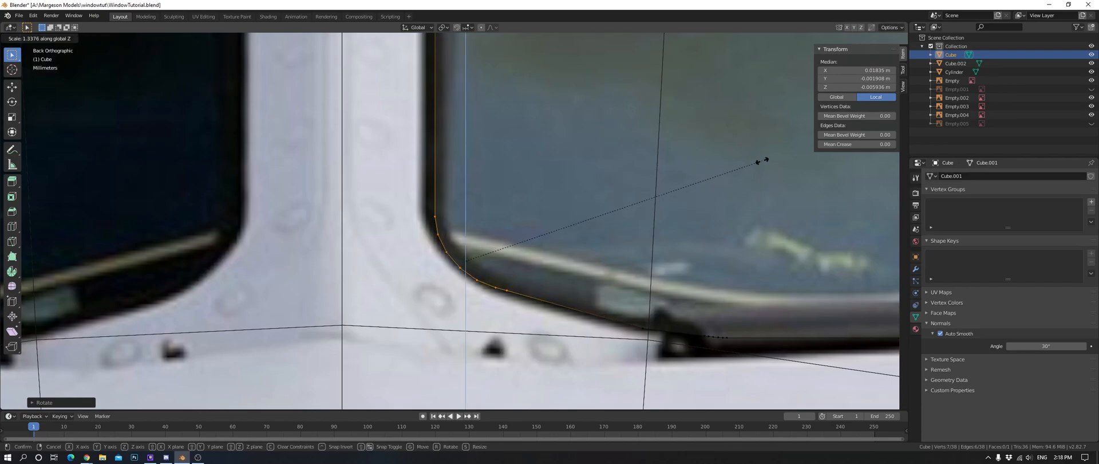
{"action": "left_click", "coordinate": [761, 162]}
Rotate the lower inner corner vertices slightly in side view to follow the fuselage slope.
{"action": "key", "text": "ctrl+KP_3"}
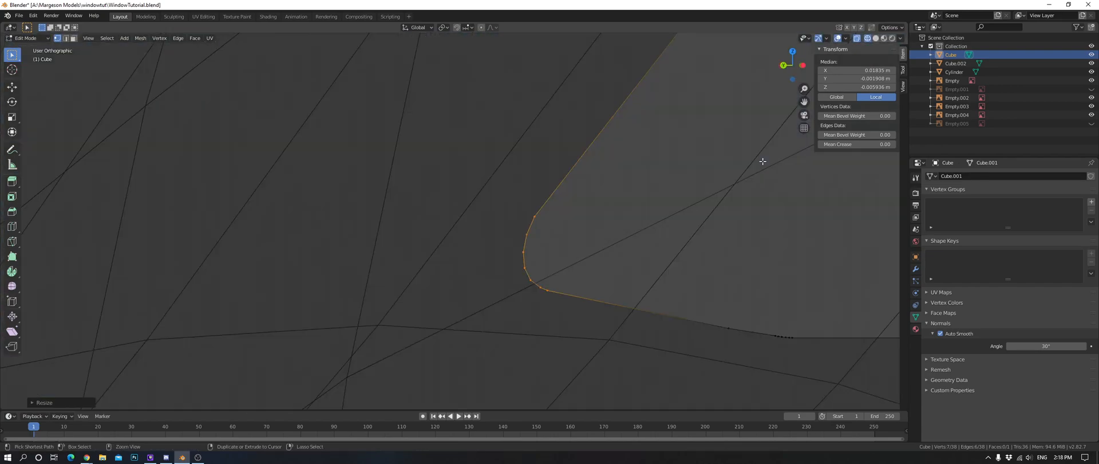
{"action": "scroll", "coordinate": [709, 149], "scroll_direction": "up", "scroll_amount": 2}
{"action": "key", "text": "r"}
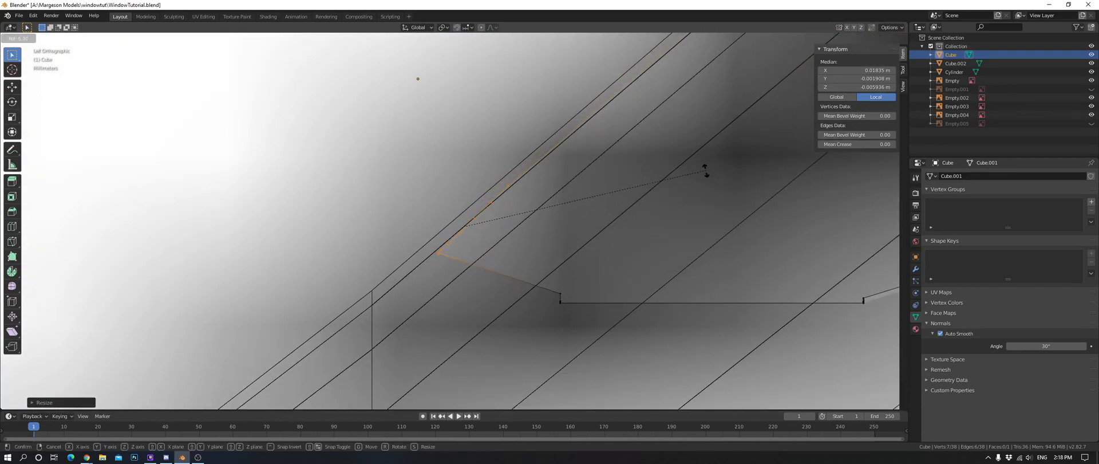
{"action": "left_click", "coordinate": [697, 174]}
Select the two lowest vertices of the lower inner corner in back view and lower them about 0.06 mm along Z.
{"action": "key", "text": "ctrl+KP_1"}
{"action": "scroll", "coordinate": [696, 174], "scroll_direction": "down", "scroll_amount": 5}
{"action": "middle_click_drag", "start_coordinate": [659, 160], "coordinate": [640, 355], "text": "shift"}
{"action": "key", "text": "a"}
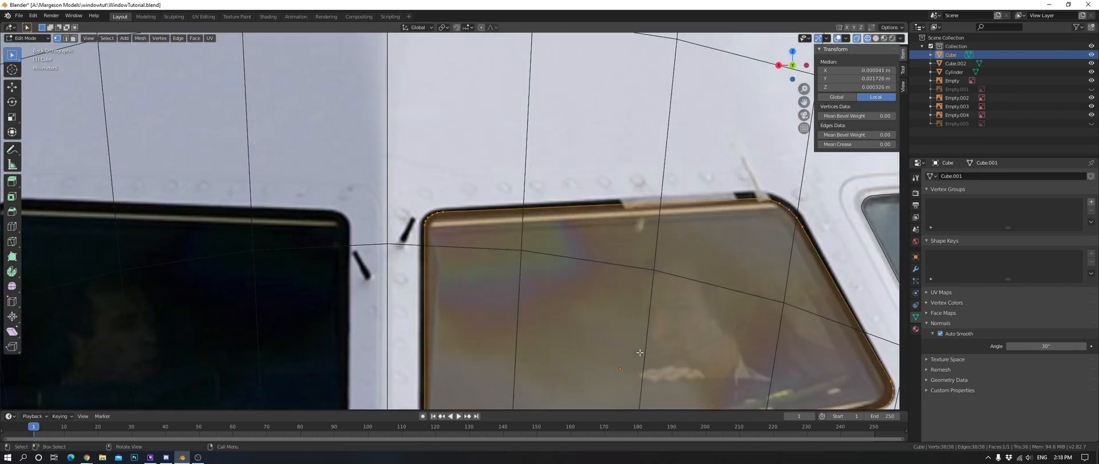
{"action": "middle_click_drag", "start_coordinate": [478, 256], "coordinate": [463, 65], "text": "shift"}
{"action": "middle_click_drag", "start_coordinate": [429, 225], "coordinate": [422, 181], "text": "shift"}
{"action": "scroll", "coordinate": [407, 180], "scroll_direction": "up", "scroll_amount": 4}
{"action": "key", "text": "alt+a"}
{"action": "key", "text": "c"}
{"action": "left_click_drag", "start_coordinate": [407, 181], "coordinate": [455, 191]}
{"action": "right_click", "coordinate": [455, 192]}
{"action": "scroll", "coordinate": [466, 152], "scroll_direction": "up", "scroll_amount": 4}
{"action": "middle_click_drag", "start_coordinate": [466, 152], "coordinate": [576, 239], "text": "shift"}
{"action": "key", "text": "z"}
{"action": "left_click", "coordinate": [628, 239]}
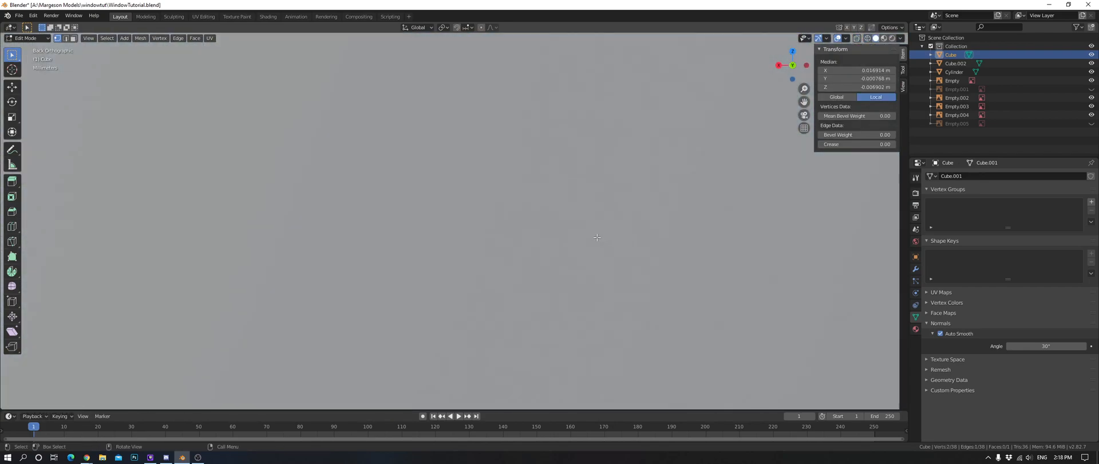
{"action": "key", "text": "g"}
{"action": "key", "text": "z"}
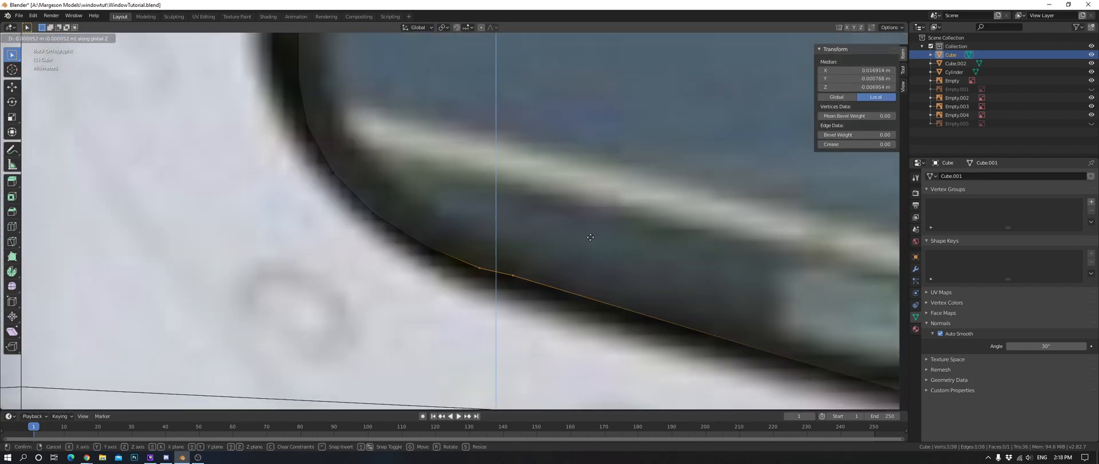
{"action": "left_click", "coordinate": [591, 237]}
Select a single vertex near the bottom of the lower inner corner and nudge it along Y in side view.
{"action": "key", "text": "alt+a"}
{"action": "left_click", "coordinate": [517, 271]}
{"action": "left_click", "coordinate": [575, 266]}
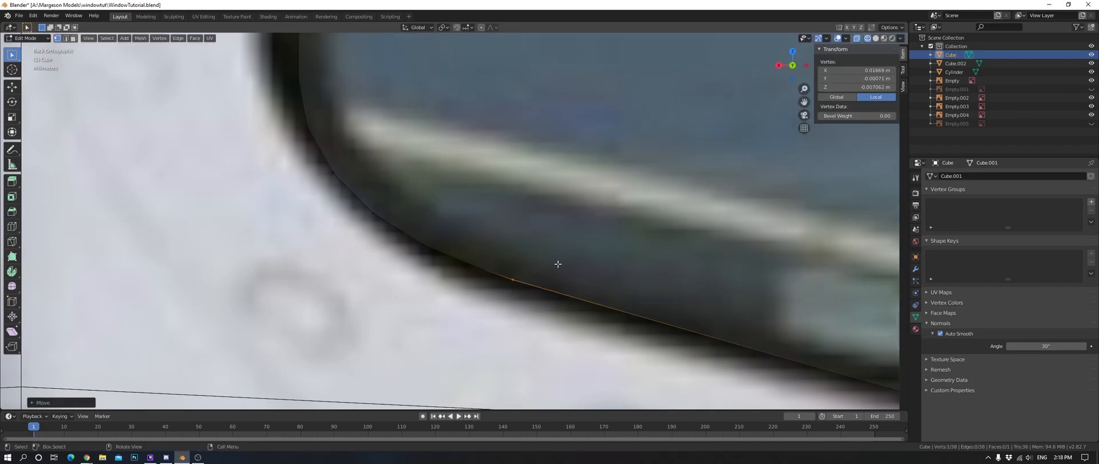
{"action": "key", "text": "ctrl+KP_3"}
{"action": "key", "text": "g"}
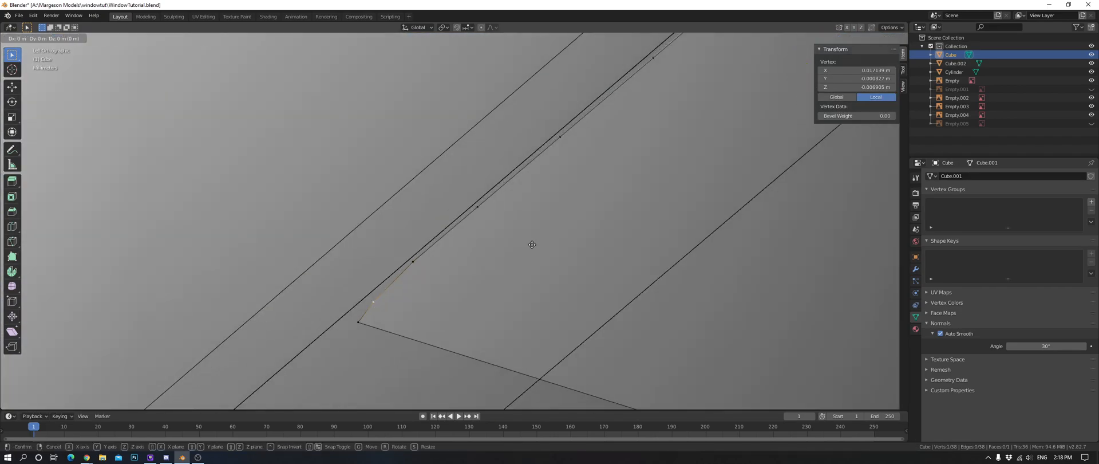
{"action": "key", "text": "y"}
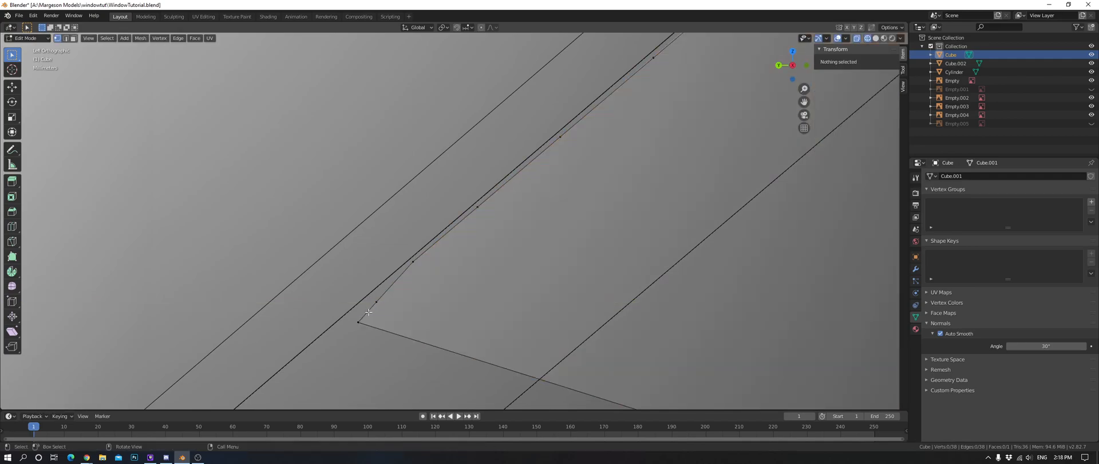
{"action": "left_click", "coordinate": [439, 317]}
Select the two lowest inner corner vertices and move them along Y to fit the fuselage curve.
{"action": "key", "text": "c"}
{"action": "left_click_drag", "start_coordinate": [380, 315], "coordinate": [384, 280]}
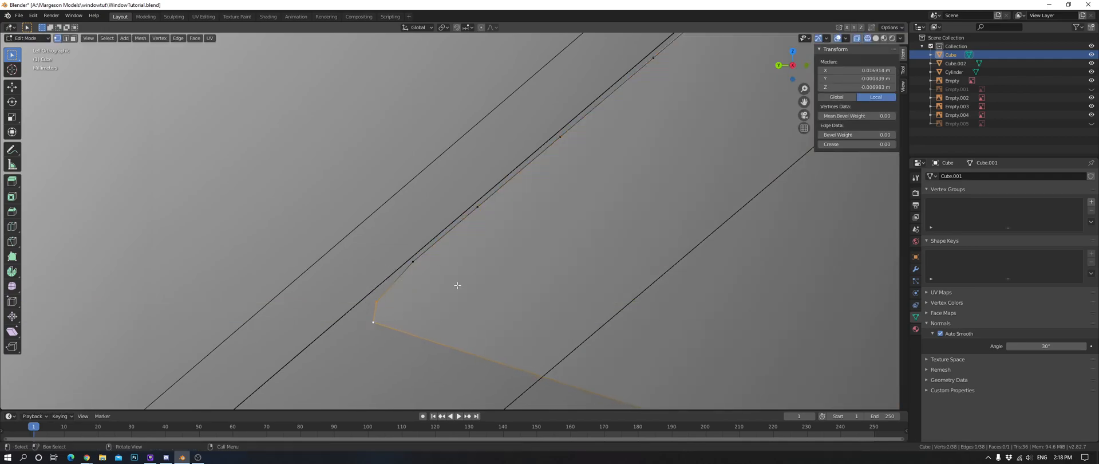
{"action": "key", "text": "g"}
{"action": "key", "text": "y"}
{"action": "left_click", "coordinate": [460, 285]}
{"action": "scroll", "coordinate": [461, 268], "scroll_direction": "down", "scroll_amount": 12}
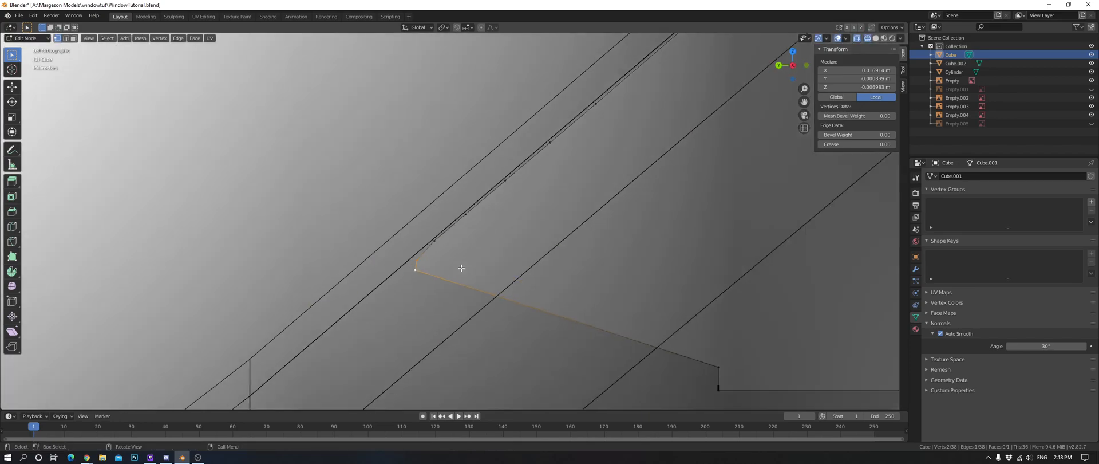
{"action": "key", "text": "alt+a"}
{"action": "scroll", "coordinate": [528, 247], "scroll_direction": "up", "scroll_amount": 7}
{"action": "key", "text": "ctrl+z"}
{"action": "key", "text": "g"}
{"action": "right_click", "coordinate": [517, 240]}
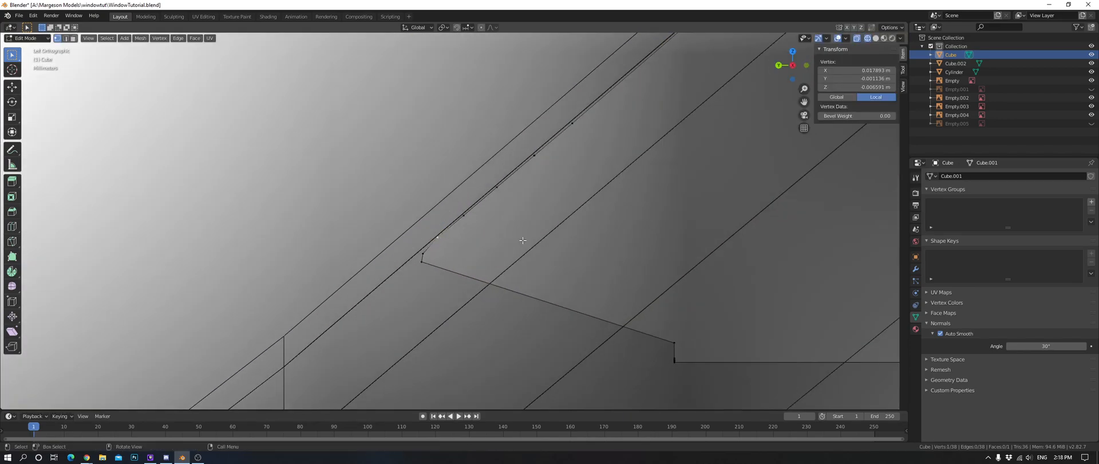
Select the bottom edge's vertex group nearest the inner corner and rotate it in top view to follow the nose contour.
{"action": "key", "text": "a"}
{"action": "key", "text": "alt+a"}
{"action": "scroll", "coordinate": [601, 257], "scroll_direction": "down", "scroll_amount": 3}
{"action": "middle_click_drag", "start_coordinate": [623, 286], "coordinate": [638, 223], "text": "shift"}
{"action": "scroll", "coordinate": [533, 238], "scroll_direction": "up", "scroll_amount": 2}
{"action": "key", "text": "c"}
{"action": "left_click", "coordinate": [505, 267]}
{"action": "key", "text": "KP_7"}
{"action": "scroll", "coordinate": [592, 228], "scroll_direction": "down", "scroll_amount": 5}
{"action": "key", "text": "r"}
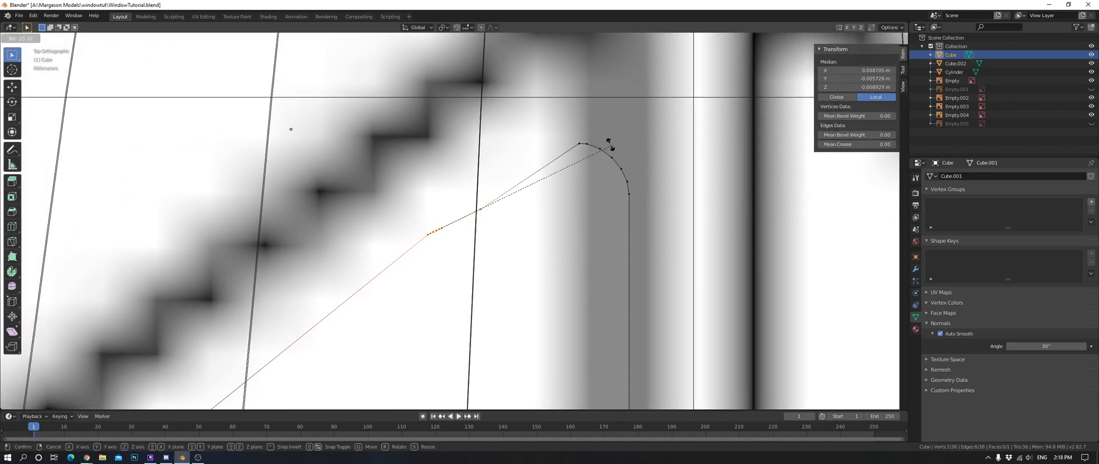
{"action": "left_click", "coordinate": [580, 132]}
{"action": "scroll", "coordinate": [629, 176], "scroll_direction": "down", "scroll_amount": 4}
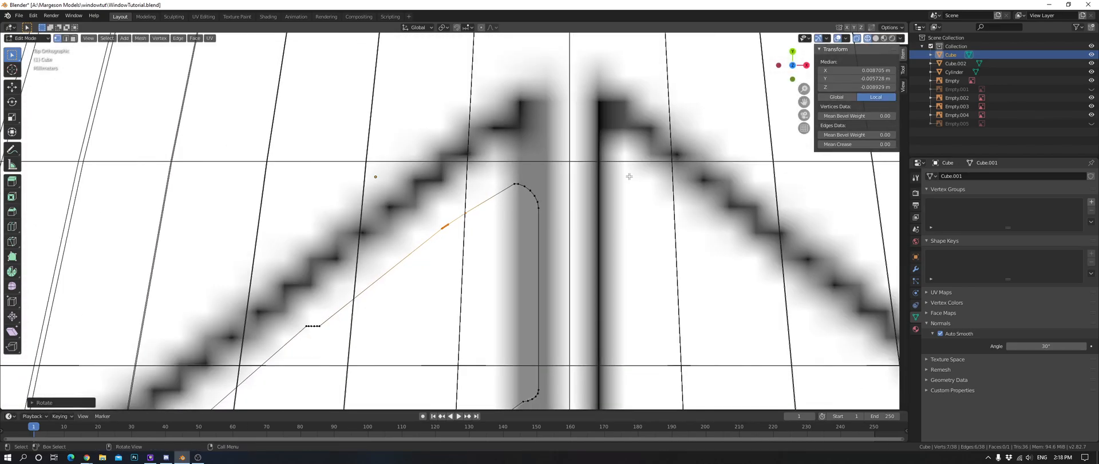
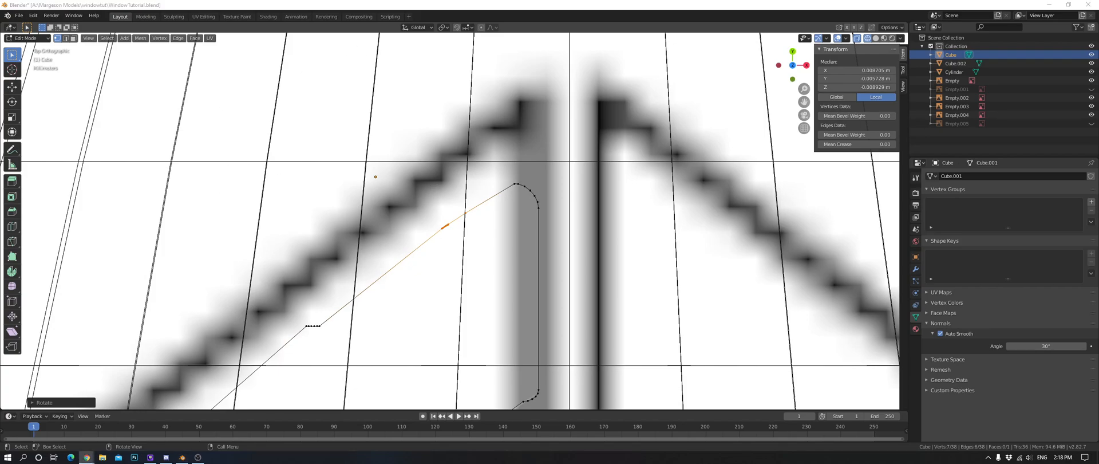
Move the rotated bottom edge vertex group along Y in top view.
{"action": "left_click", "coordinate": [456, 5]}
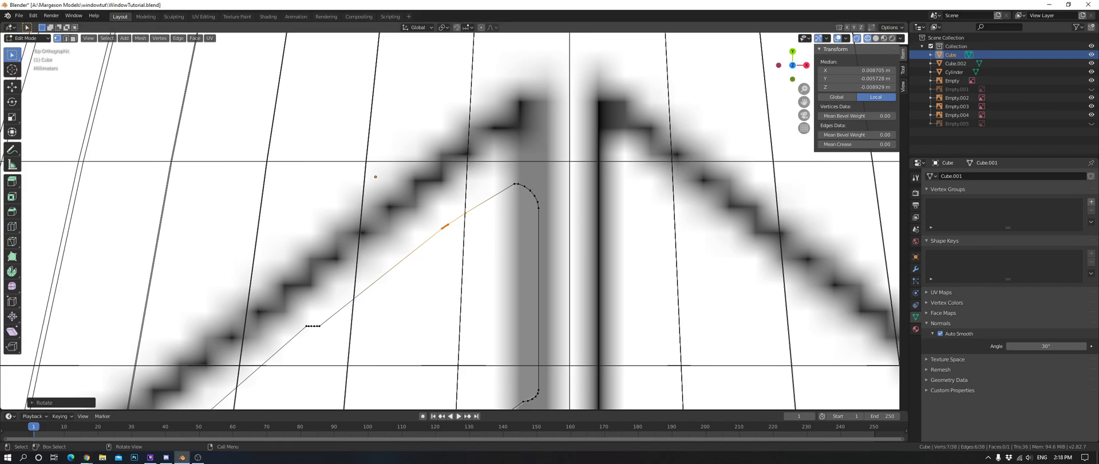
{"action": "left_click", "coordinate": [461, 6]}
{"action": "key", "text": "g"}
{"action": "key", "text": "y"}
{"action": "left_click", "coordinate": [562, 162]}
Inspect the windshield outline against the fuselage surface from several angles in different shading modes.
{"action": "scroll", "coordinate": [562, 164], "scroll_direction": "down", "scroll_amount": 8}
{"action": "scroll", "coordinate": [505, 226], "scroll_direction": "up", "scroll_amount": 7}
{"action": "key", "text": "z"}
{"action": "left_click", "coordinate": [536, 226]}
{"action": "middle_click_drag", "start_coordinate": [535, 226], "coordinate": [622, 144]}
{"action": "key", "text": "z"}
{"action": "left_click", "coordinate": [564, 144]}
{"action": "scroll", "coordinate": [533, 180], "scroll_direction": "down", "scroll_amount": 5}
{"action": "mouse_move", "coordinate": [532, 181]}
{"action": "middle_mouse_down"}
{"action": "mouse_move", "coordinate": [545, 163]}
{"action": "mouse_move", "coordinate": [663, 120]}
{"action": "mouse_move", "coordinate": [614, 124]}
{"action": "mouse_move", "coordinate": [626, 120]}
{"action": "mouse_move", "coordinate": [687, 152]}
{"action": "mouse_move", "coordinate": [641, 185]}
{"action": "mouse_move", "coordinate": [541, 198]}
{"action": "middle_mouse_up"}
Select the bottom edge's outer vertex group, rotate it to the nose contour in top view, and move it about 1.1 mm forward along Y.
{"action": "key", "text": "alt+a"}
{"action": "key", "text": "c"}
{"action": "left_click", "coordinate": [541, 195]}
{"action": "right_click", "coordinate": [542, 194]}
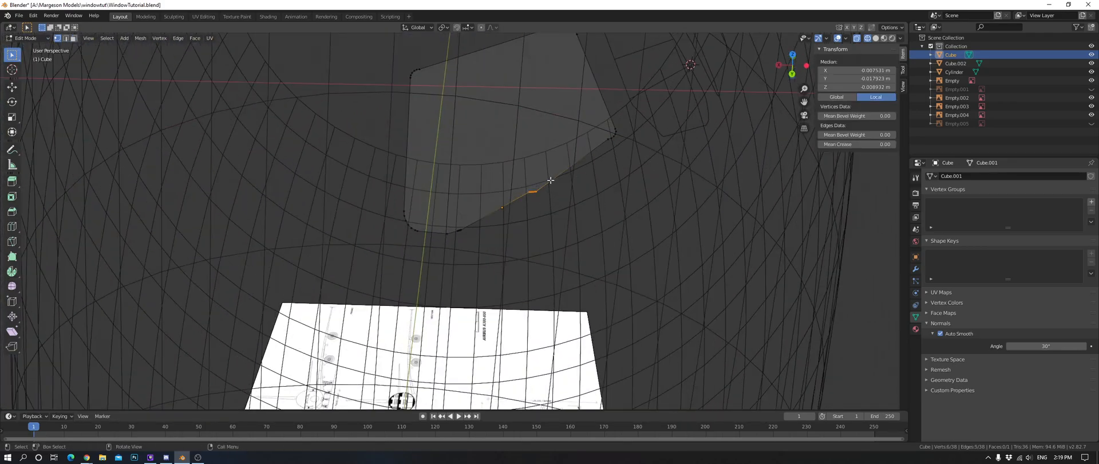
{"action": "key", "text": "KP_7"}
{"action": "key", "text": "r"}
{"action": "left_click", "coordinate": [410, 164]}
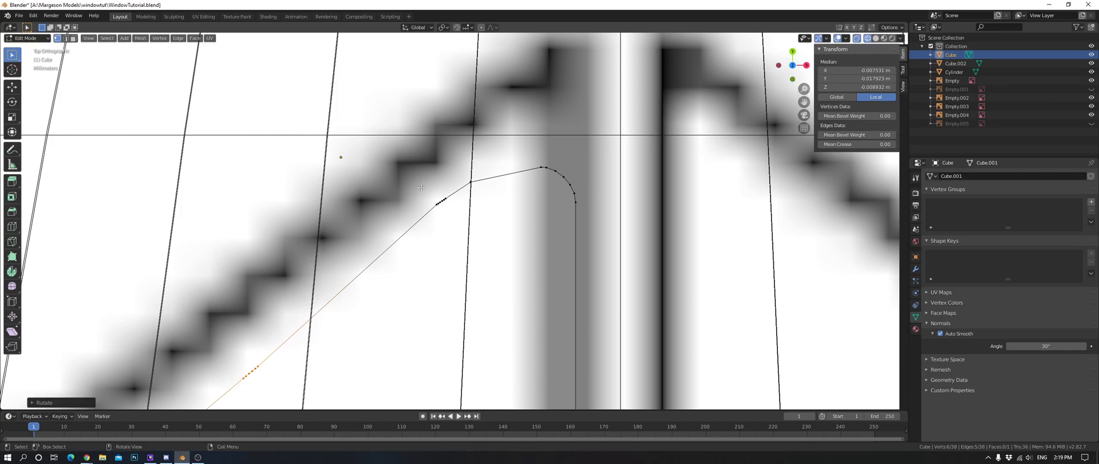
{"action": "scroll", "coordinate": [581, 164], "scroll_direction": "down", "scroll_amount": 5}
{"action": "key", "text": "g"}
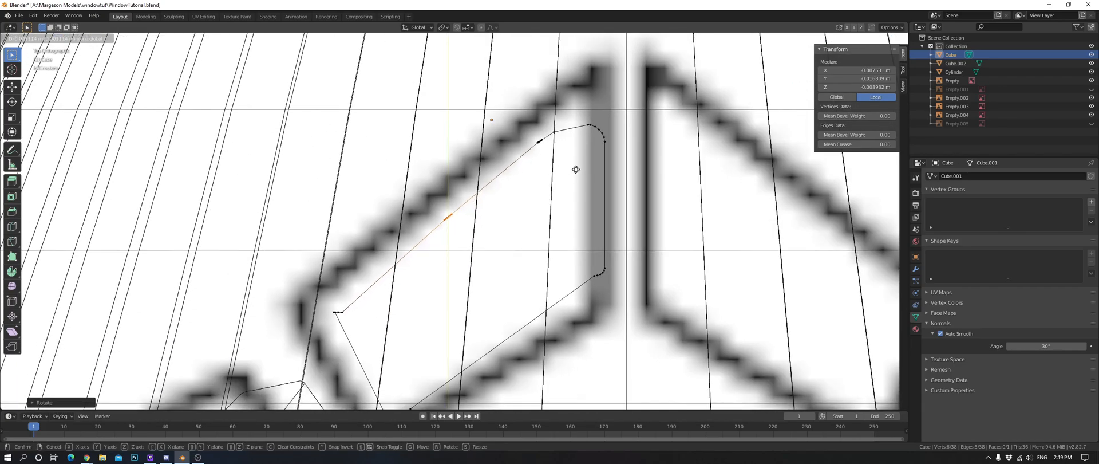
{"action": "left_click", "coordinate": [576, 169]}
Select the windshield's lower outer corner vertices and rotate them in top view.
{"action": "key", "text": "a"}
{"action": "key", "text": "a"}
{"action": "left_click_drag", "start_coordinate": [325, 302], "coordinate": [356, 324]}
{"action": "key", "text": "r"}
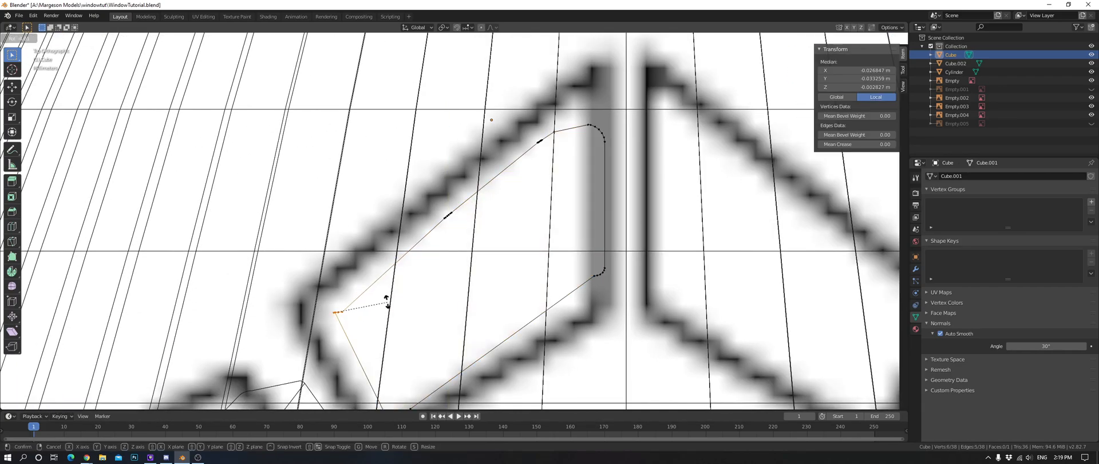
{"action": "left_click", "coordinate": [413, 251]}
Reselect the lower outer corner vertices, shrink the selection, and move it along Z in back view to match the reference frame.
{"action": "middle_click_drag", "start_coordinate": [336, 256], "coordinate": [517, 178]}
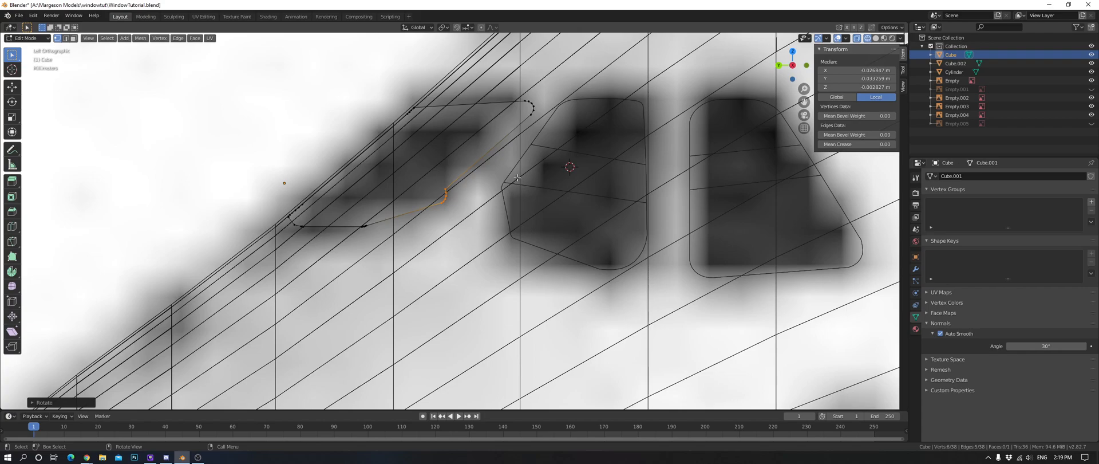
{"action": "scroll", "coordinate": [487, 229], "scroll_direction": "up", "scroll_amount": 4}
{"action": "key", "text": "a"}
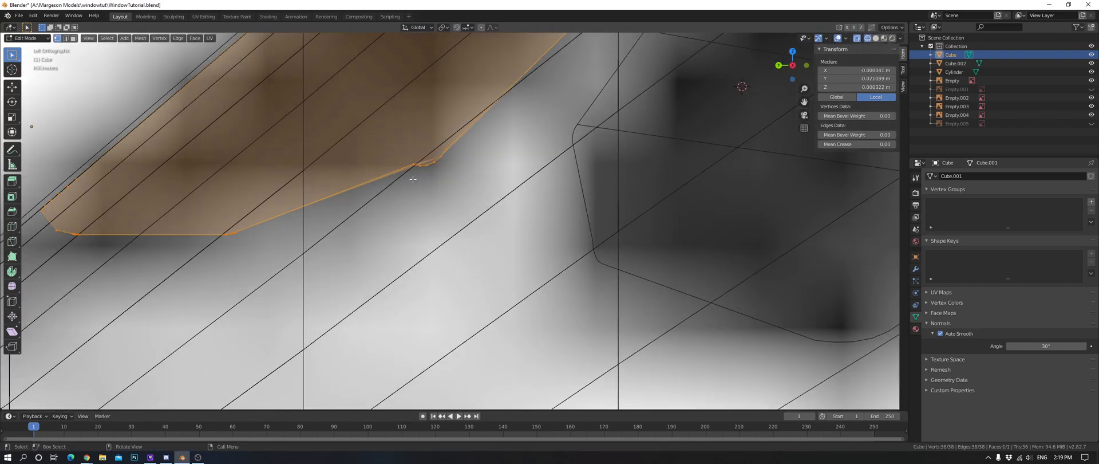
{"action": "key", "text": "alt+a"}
{"action": "scroll", "coordinate": [458, 207], "scroll_direction": "up", "scroll_amount": 4, "text": "shift"}
{"action": "scroll", "coordinate": [502, 233], "scroll_direction": "down", "scroll_amount": 2, "text": "ctrl"}
{"action": "left_click_drag", "start_coordinate": [356, 281], "coordinate": [395, 269]}
{"action": "right_click", "coordinate": [449, 254]}
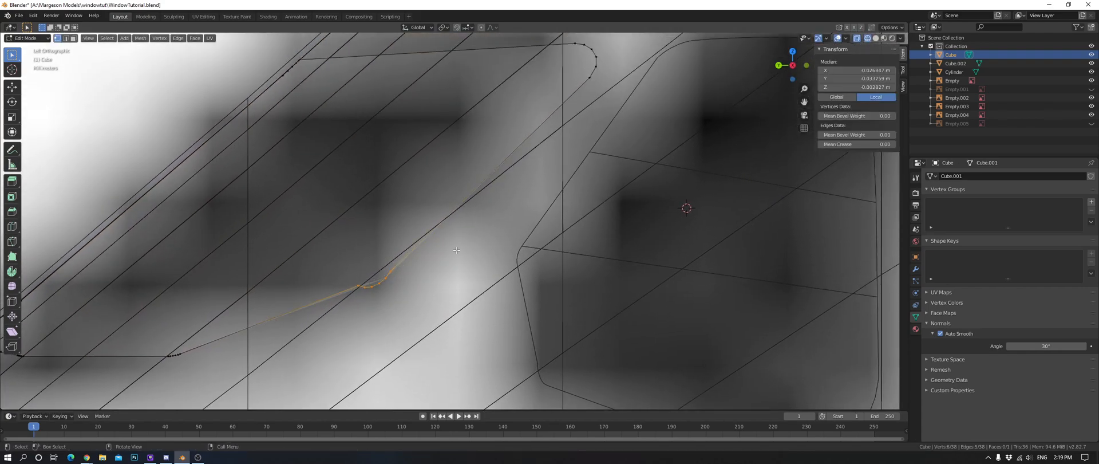
{"action": "key", "text": "ctrl+KP_1"}
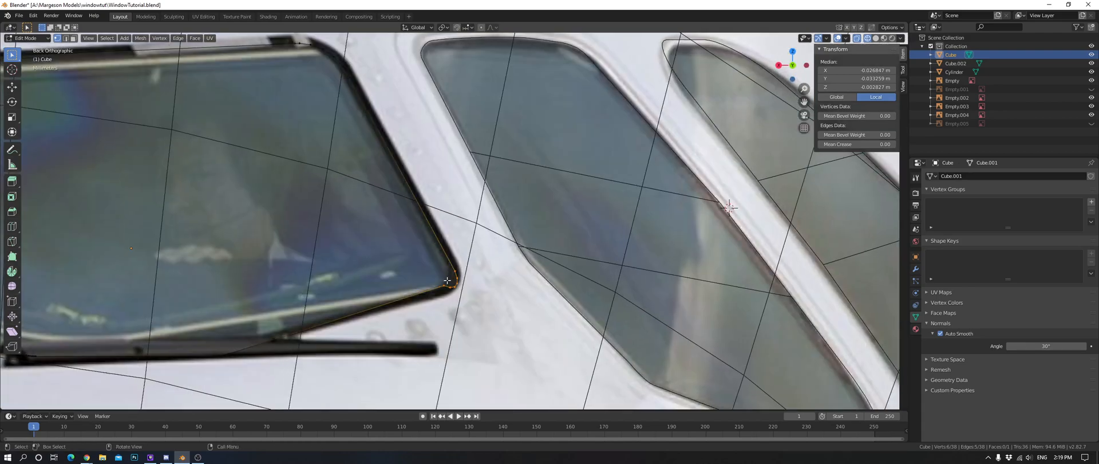
{"action": "key", "text": "ctrl+KP_Subtract"}
{"action": "key", "text": "ctrl+KP_Subtract"}
{"action": "scroll", "coordinate": [550, 161], "scroll_direction": "up", "scroll_amount": 4}
{"action": "key", "text": "g"}
{"action": "key", "text": "z"}
{"action": "left_click", "coordinate": [531, 220]}
Move the selected lower outer corner geometry along X to fit the frame edge and clear the selection.
{"action": "scroll", "coordinate": [573, 241], "scroll_direction": "up", "scroll_amount": 4}
{"action": "key", "text": "g"}
{"action": "key", "text": "x"}
{"action": "left_click", "coordinate": [614, 261]}
{"action": "key", "text": "alt+a"}
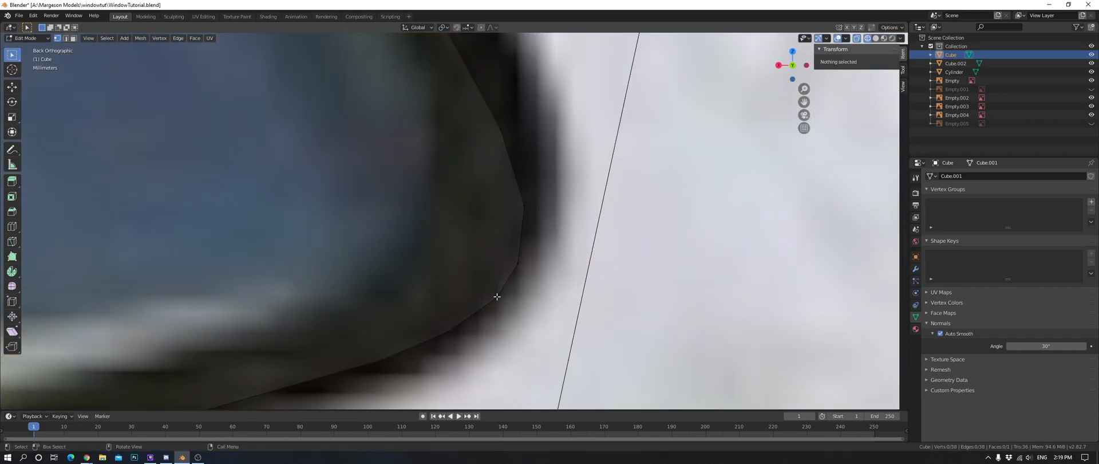
Select the uppermost vertex of the lower outer corner and move it back along Y toward the fuselage curve in side view.
{"action": "scroll", "coordinate": [569, 277], "scroll_direction": "down", "scroll_amount": 8}
{"action": "key", "text": "ctrl+KP_3"}
{"action": "middle_click_drag", "start_coordinate": [299, 204], "coordinate": [361, 212], "text": "shift"}
{"action": "left_click", "coordinate": [362, 203]}
{"action": "scroll", "coordinate": [362, 204], "scroll_direction": "up", "scroll_amount": 4}
{"action": "key", "text": "g"}
{"action": "key", "text": "y"}
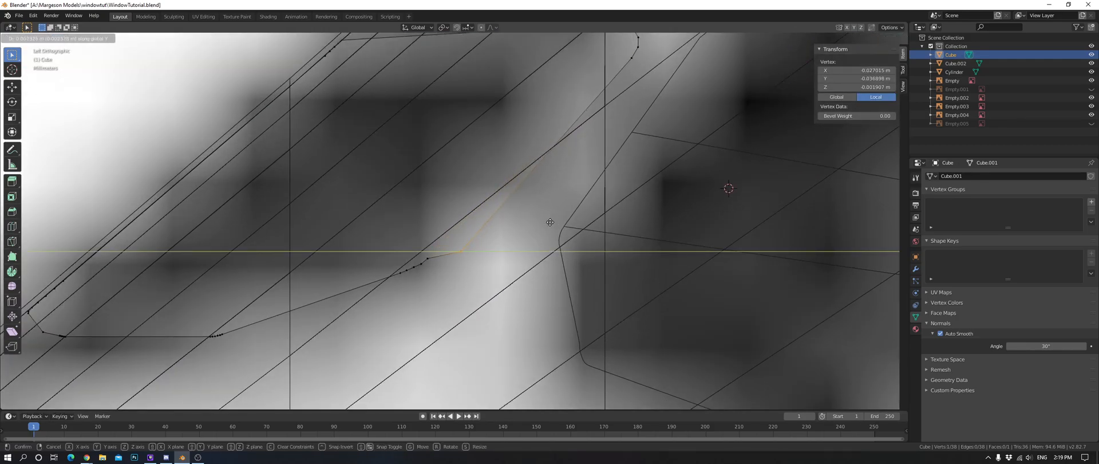
{"action": "left_click", "coordinate": [549, 222]}
{"action": "key", "text": "a"}
{"action": "key", "text": "a"}
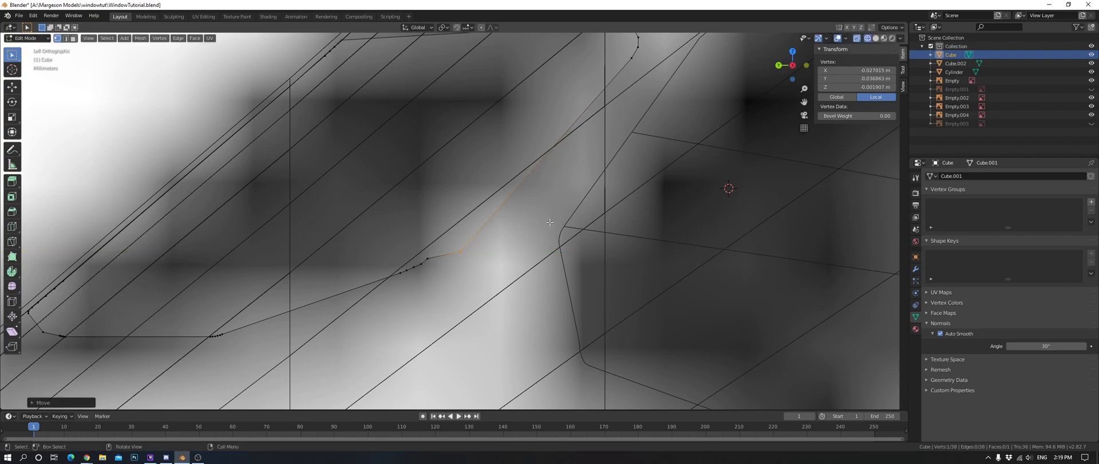
Select the windshield's upper outer corner vertices, move them onto the fuselage curve in side view, and fine-tune them along Y in top view.
{"action": "middle_click_drag", "start_coordinate": [626, 81], "coordinate": [540, 179], "text": "shift"}
{"action": "key", "text": "c"}
{"action": "left_click_drag", "start_coordinate": [539, 172], "coordinate": [532, 123]}
{"action": "right_click", "coordinate": [630, 140]}
{"action": "key", "text": "g"}
{"action": "key", "text": "x"}
{"action": "key", "text": "x"}
{"action": "left_click", "coordinate": [636, 145]}
{"action": "middle_click_drag", "start_coordinate": [584, 185], "coordinate": [518, 205]}
{"action": "key", "text": "KP_7"}
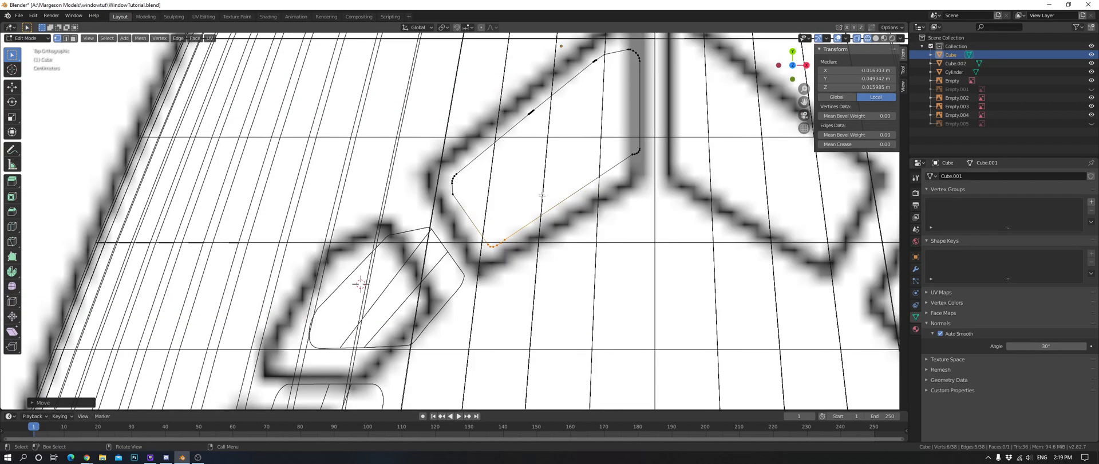
{"action": "key", "text": "g"}
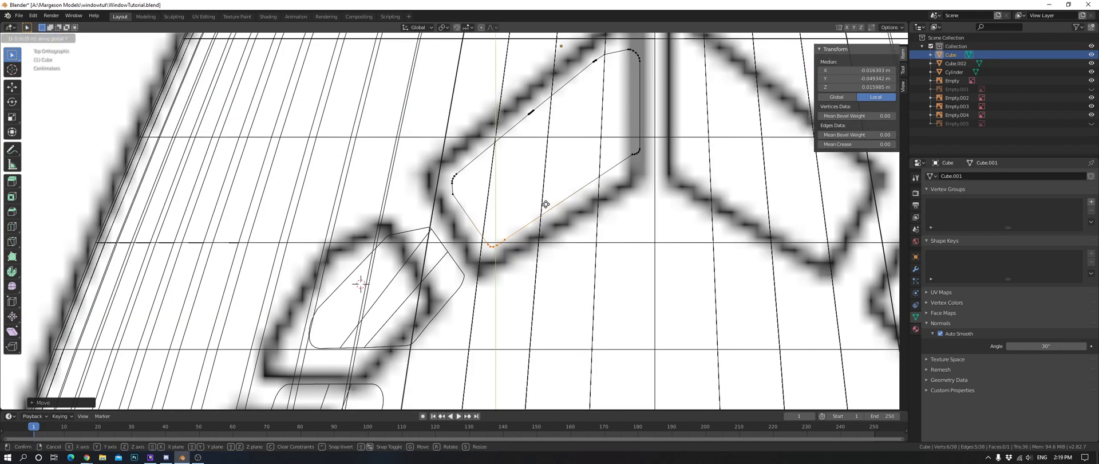
{"action": "left_click", "coordinate": [542, 204]}
Scale the lower outer corner vertices along Z in back view and shift them along Z to match the reference frame.
{"action": "middle_click_drag", "start_coordinate": [542, 204], "coordinate": [492, 182]}
{"action": "key", "text": "ctrl+KP_1"}
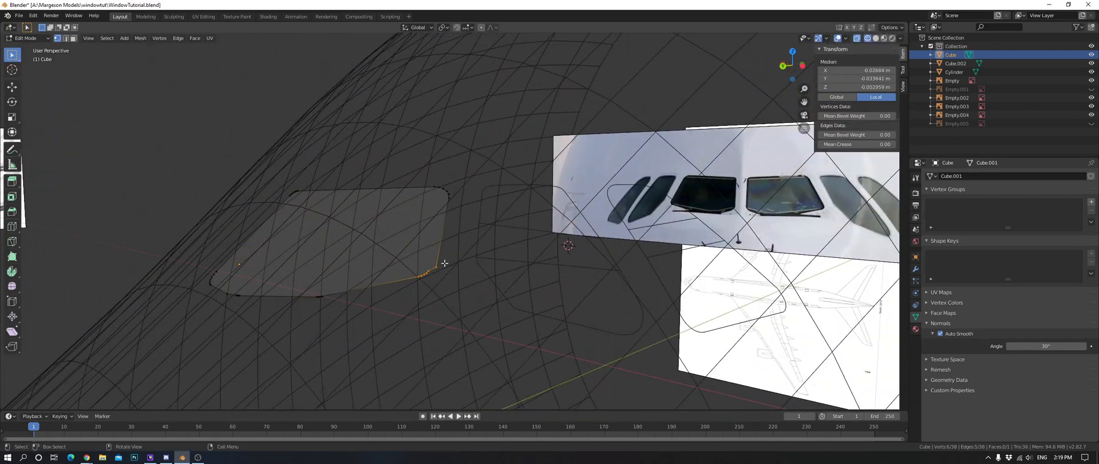
{"action": "scroll", "coordinate": [453, 250], "scroll_direction": "up", "scroll_amount": 5}
{"action": "scroll", "coordinate": [453, 250], "scroll_direction": "up", "scroll_amount": 5}
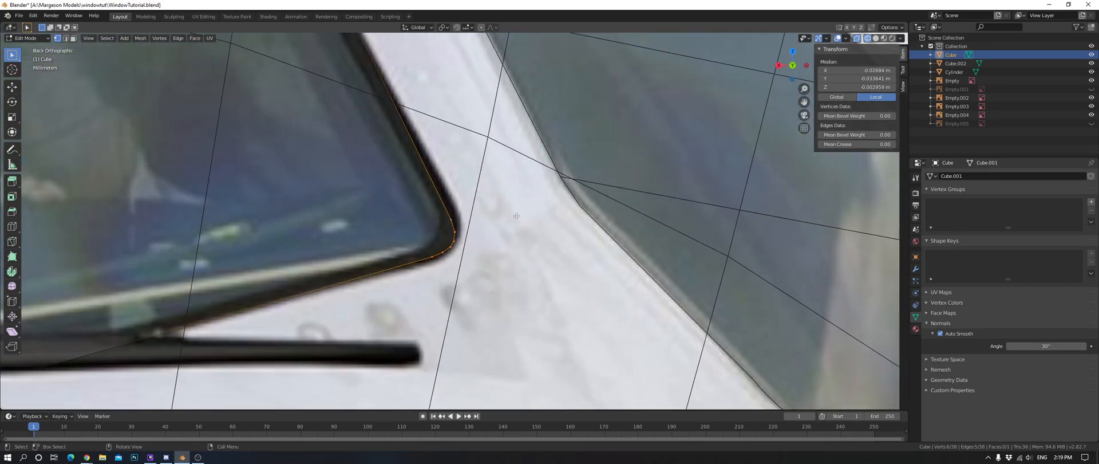
{"action": "key", "text": "s"}
{"action": "key", "text": "z"}
{"action": "left_click", "coordinate": [537, 215]}
{"action": "key", "text": "g"}
{"action": "key", "text": "z"}
{"action": "left_click", "coordinate": [537, 209]}
Select the lower outer corner vertices of the windshield and move them along Y in the side view to follow the fuselage curve.
{"action": "key", "text": "ctrl+KP_3"}
{"action": "middle_click_drag", "start_coordinate": [406, 178], "coordinate": [508, 225], "text": "shift"}
{"action": "scroll", "coordinate": [507, 226], "scroll_direction": "down", "scroll_amount": 4}
{"action": "key", "text": "alt+a"}
{"action": "left_click", "coordinate": [458, 238]}
{"action": "key", "text": "alt+a"}
{"action": "right_click_drag", "start_coordinate": [445, 248], "coordinate": [431, 252], "text": "ctrl"}
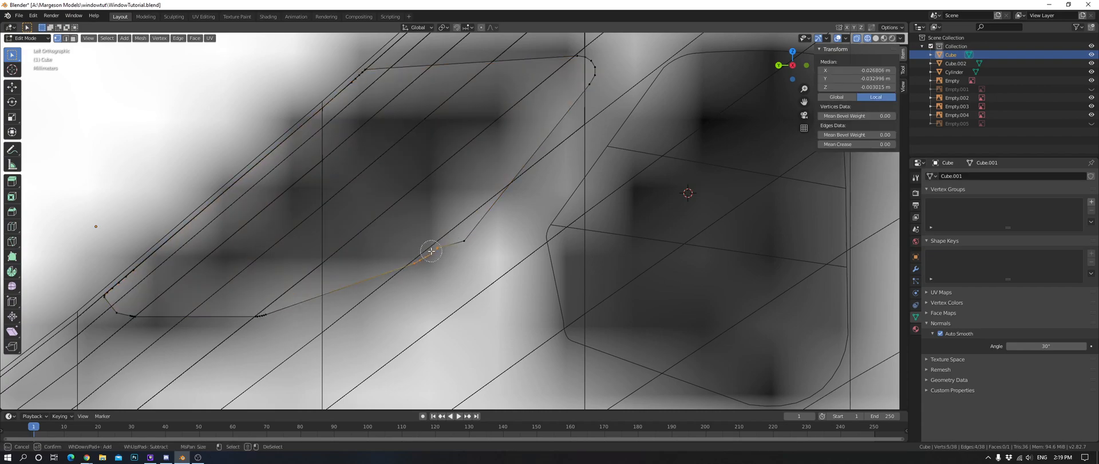
{"action": "scroll", "coordinate": [488, 256], "scroll_direction": "up", "scroll_amount": 4}
{"action": "middle_click_drag", "start_coordinate": [498, 260], "coordinate": [479, 219], "text": "shift"}
{"action": "key", "text": "g"}
{"action": "key", "text": "y"}
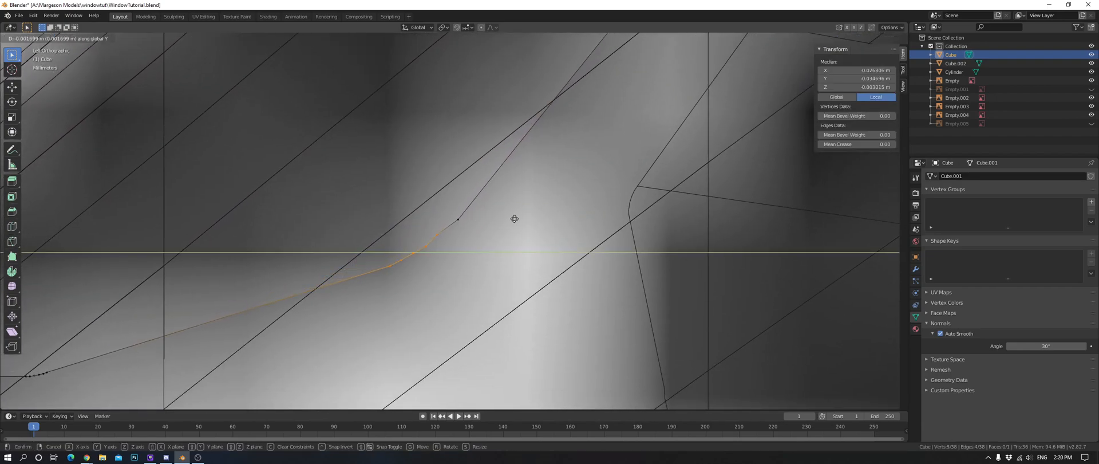
{"action": "left_click", "coordinate": [491, 271]}
Select the forward vertices of the lower outer corner and adjust them along Y to smooth the bend in side view.
{"action": "key", "text": "alt+a"}
{"action": "right_click_drag", "start_coordinate": [430, 243], "coordinate": [376, 266], "text": "ctrl"}
{"action": "key", "text": "g"}
{"action": "key", "text": "y"}
{"action": "left_click", "coordinate": [485, 265]}
{"action": "key", "text": "alt+a"}
{"action": "key", "text": "g"}
{"action": "key", "text": "y"}
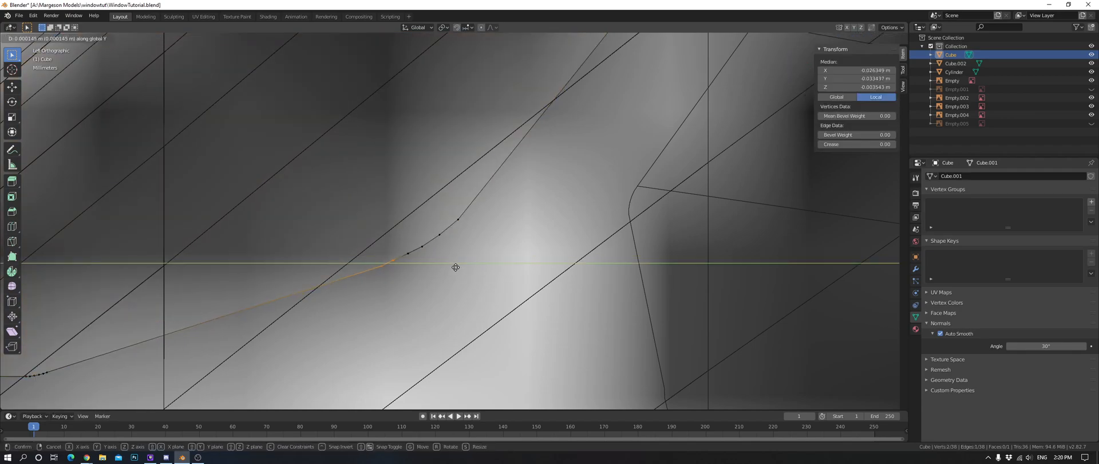
{"action": "left_click", "coordinate": [455, 268]}
Select the end vertex where the lower outer corner meets the bottom edge and move it along Y.
{"action": "key", "text": "alt+a"}
{"action": "left_click", "coordinate": [377, 272]}
{"action": "right_click", "coordinate": [377, 272]}
{"action": "key", "text": "g"}
{"action": "key", "text": "y"}
{"action": "left_click", "coordinate": [500, 275]}
Select the lower outer corner vertices and rotate them slightly to lie along the fuselage surface.
{"action": "scroll", "coordinate": [417, 272], "scroll_direction": "down", "scroll_amount": 7}
{"action": "middle_click_drag", "start_coordinate": [416, 272], "coordinate": [570, 273]}
{"action": "key", "text": "alt+a"}
{"action": "key", "text": "c"}
{"action": "left_click_drag", "start_coordinate": [469, 227], "coordinate": [454, 219]}
{"action": "right_click", "coordinate": [454, 219]}
{"action": "mouse_move", "coordinate": [567, 252]}
{"action": "middle_mouse_down"}
{"action": "mouse_move", "coordinate": [586, 272]}
{"action": "mouse_move", "coordinate": [583, 246]}
{"action": "middle_mouse_up"}
{"action": "key", "text": "r"}
{"action": "left_click", "coordinate": [588, 253]}
Select the vertices at the bend in the windshield's bottom edge and try to shift them along Z in back view.
{"action": "key", "text": "ctrl+KP_3"}
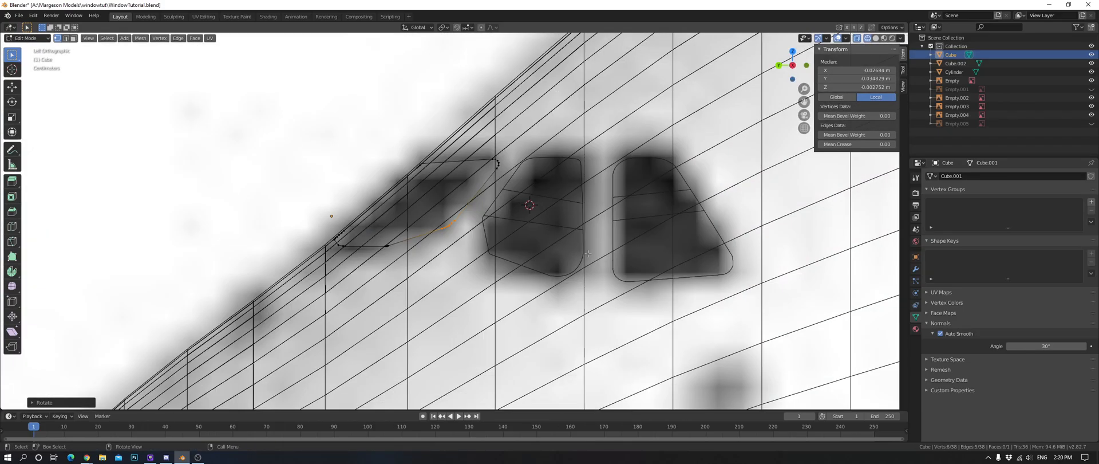
{"action": "scroll", "coordinate": [576, 252], "scroll_direction": "up", "scroll_amount": 5}
{"action": "key", "text": "ctrl+KP_1"}
{"action": "key", "text": "a"}
{"action": "key", "text": "a"}
{"action": "key", "text": "c"}
{"action": "left_click", "coordinate": [281, 283]}
{"action": "right_click", "coordinate": [278, 283]}
{"action": "middle_click_drag", "start_coordinate": [278, 283], "coordinate": [558, 259]}
{"action": "key", "text": "ctrl+KP_1"}
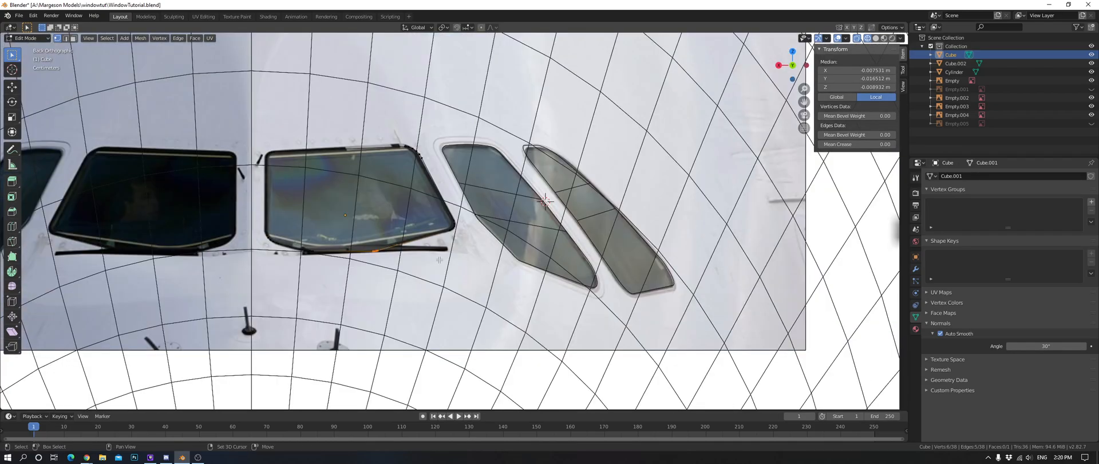
{"action": "scroll", "coordinate": [439, 260], "scroll_direction": "up", "scroll_amount": 4}
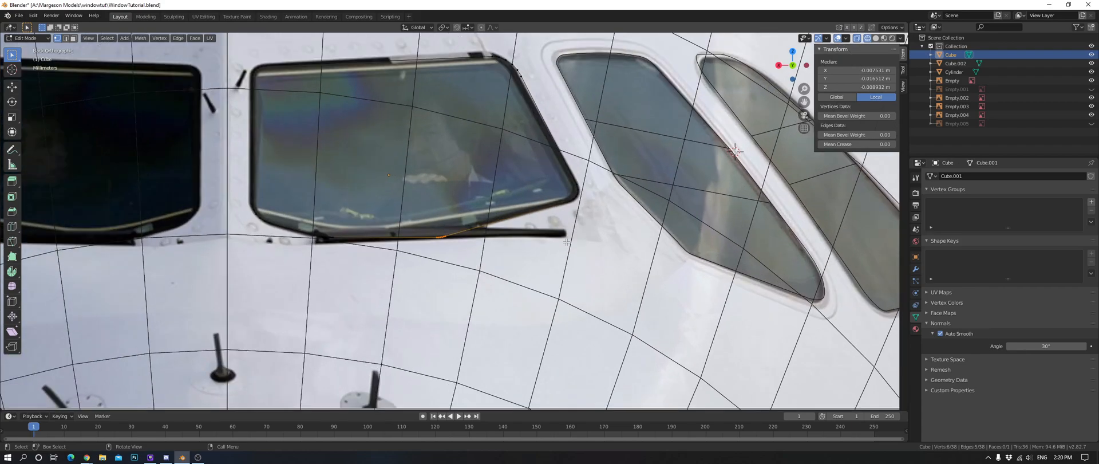
{"action": "key", "text": "g"}
{"action": "right_click", "coordinate": [569, 241]}
{"action": "key", "text": "g"}
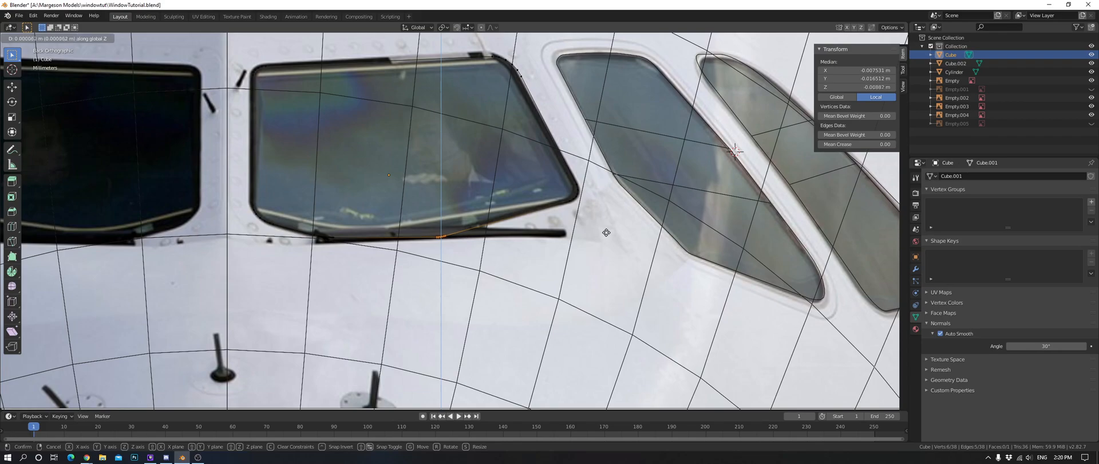
{"action": "right_click", "coordinate": [613, 228]}
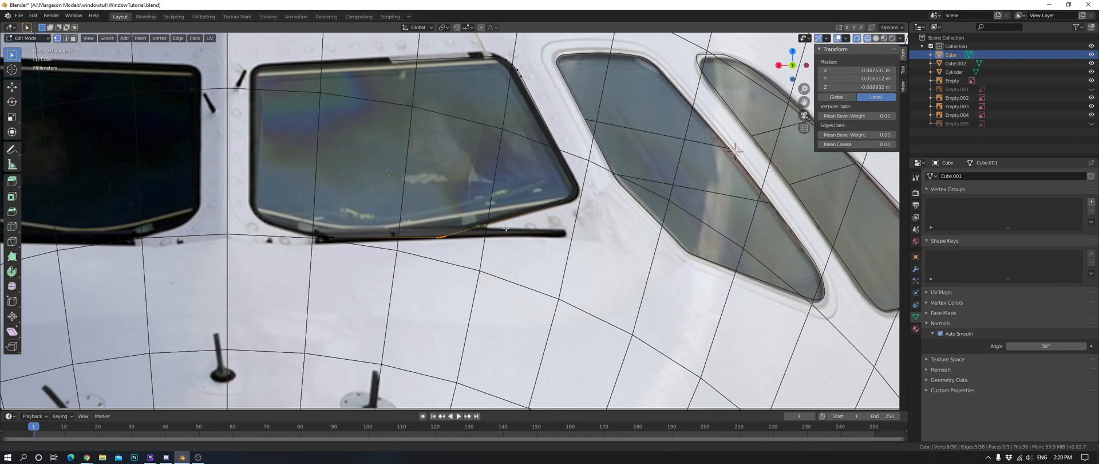
{"action": "middle_click_drag", "start_coordinate": [539, 230], "coordinate": [687, 235], "text": "shift"}
{"action": "key", "text": "g"}
{"action": "key", "text": "z"}
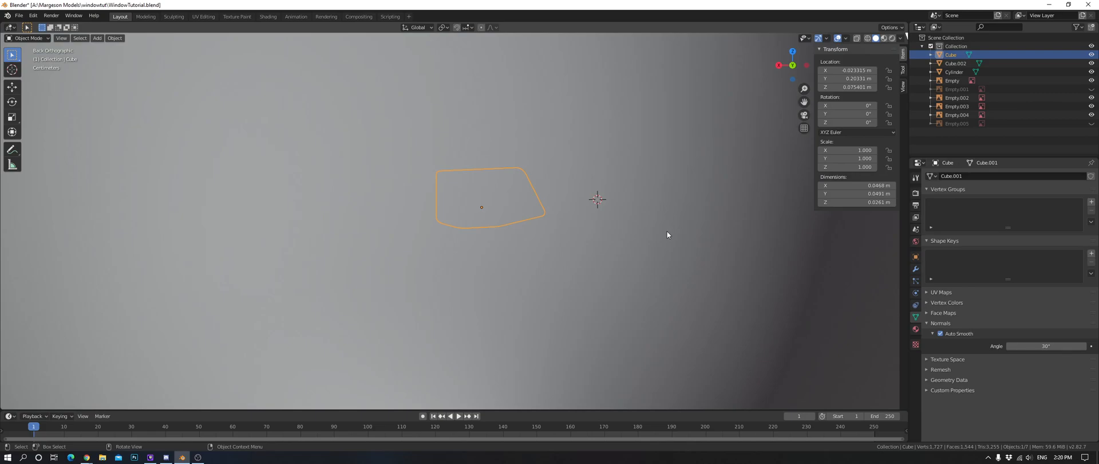
Check the windshield outline against the solid-shaded fuselage from an angle and return to see-through editing of its mesh.
{"action": "scroll", "coordinate": [630, 228], "scroll_direction": "down", "scroll_amount": 5}
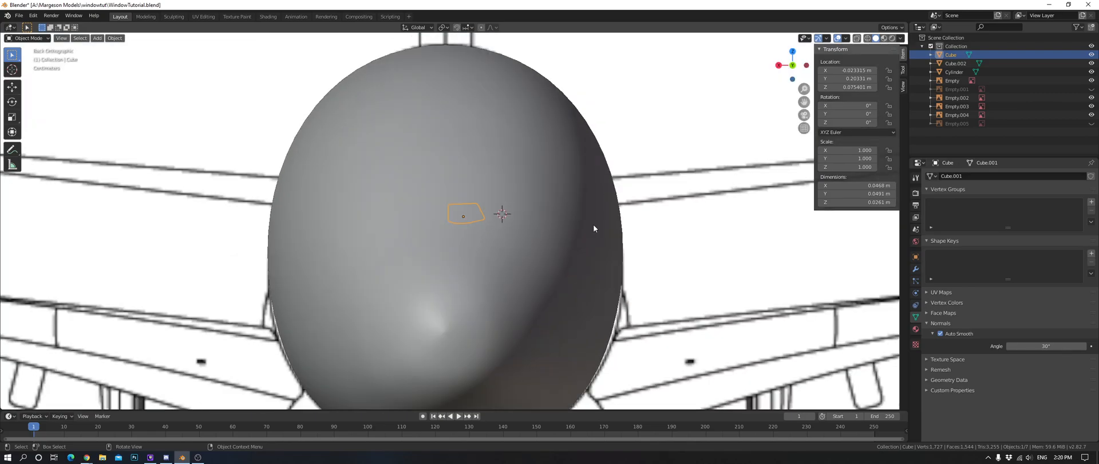
{"action": "mouse_move", "coordinate": [590, 225]}
{"action": "middle_mouse_down"}
{"action": "mouse_move", "coordinate": [519, 232]}
{"action": "mouse_move", "coordinate": [602, 231]}
{"action": "mouse_move", "coordinate": [564, 235]}
{"action": "mouse_move", "coordinate": [525, 219]}
{"action": "mouse_move", "coordinate": [481, 231]}
{"action": "mouse_move", "coordinate": [456, 258]}
{"action": "mouse_move", "coordinate": [401, 241]}
{"action": "mouse_move", "coordinate": [410, 218]}
{"action": "mouse_move", "coordinate": [389, 200]}
{"action": "mouse_move", "coordinate": [507, 187]}
{"action": "mouse_move", "coordinate": [513, 175]}
{"action": "mouse_move", "coordinate": [507, 324]}
{"action": "mouse_move", "coordinate": [510, 287]}
{"action": "middle_mouse_up"}
{"action": "scroll", "coordinate": [582, 236], "scroll_direction": "up", "scroll_amount": 4}
{"action": "key", "text": "Tab"}
{"action": "key", "text": "z"}
{"action": "left_click", "coordinate": [504, 230]}
Select the end vertex of the windshield's upper outer corner and move it along Y toward the fuselage curve.
{"action": "key", "text": "a"}
{"action": "key", "text": "alt+a"}
{"action": "left_click", "coordinate": [388, 199]}
{"action": "scroll", "coordinate": [509, 187], "scroll_direction": "up", "scroll_amount": 1}
{"action": "scroll", "coordinate": [510, 187], "scroll_direction": "down", "scroll_amount": 1}
{"action": "key", "text": "KP_5"}
{"action": "scroll", "coordinate": [513, 175], "scroll_direction": "up", "scroll_amount": 4}
{"action": "scroll", "coordinate": [458, 246], "scroll_direction": "up", "scroll_amount": 5}
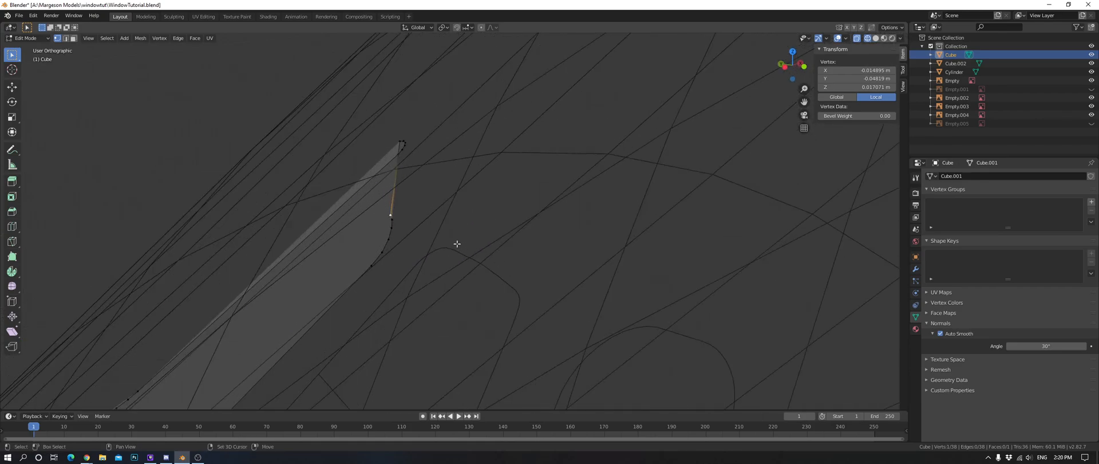
{"action": "middle_click_drag", "start_coordinate": [458, 245], "coordinate": [504, 202], "text": "shift"}
{"action": "key", "text": "y"}
{"action": "left_click", "coordinate": [498, 183]}
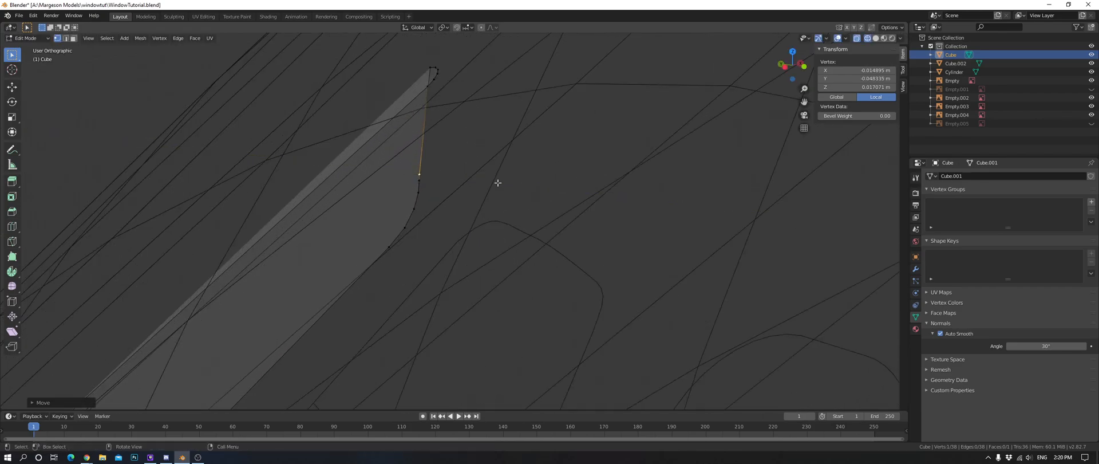
Add the neighbouring upper outer corner vertex to the selection and adjust both along Y.
{"action": "key", "text": "g"}
{"action": "right_click", "coordinate": [508, 182]}
{"action": "left_click", "coordinate": [421, 174], "text": "shift"}
{"action": "key", "text": "g"}
{"action": "key", "text": "y"}
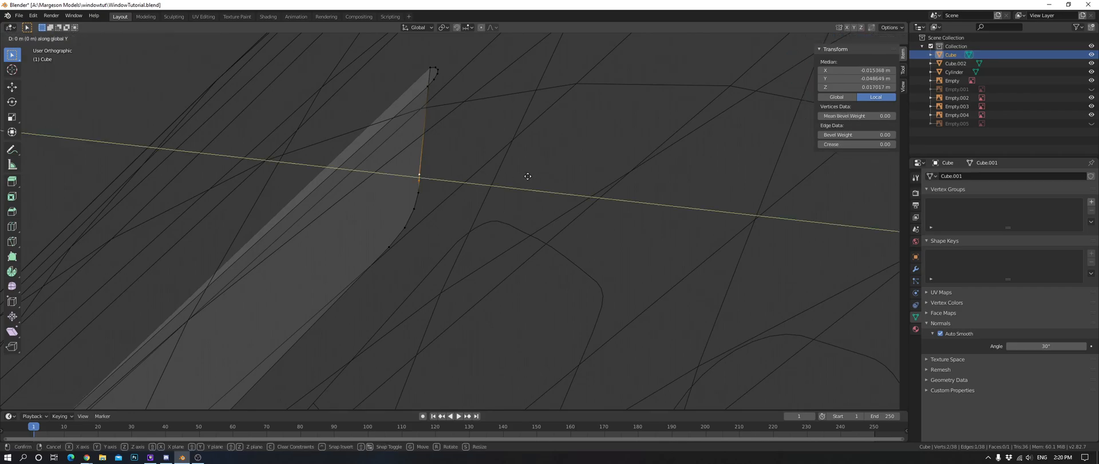
{"action": "left_click", "coordinate": [528, 176]}
Isolate the end vertex of the windshield's upper inner corner and move it along Y in top view.
{"action": "middle_click_drag", "start_coordinate": [459, 102], "coordinate": [479, 185], "text": "shift"}
{"action": "key", "text": "alt+a"}
{"action": "key", "text": "c"}
{"action": "left_click_drag", "start_coordinate": [447, 165], "coordinate": [451, 149]}
{"action": "right_click", "coordinate": [578, 153]}
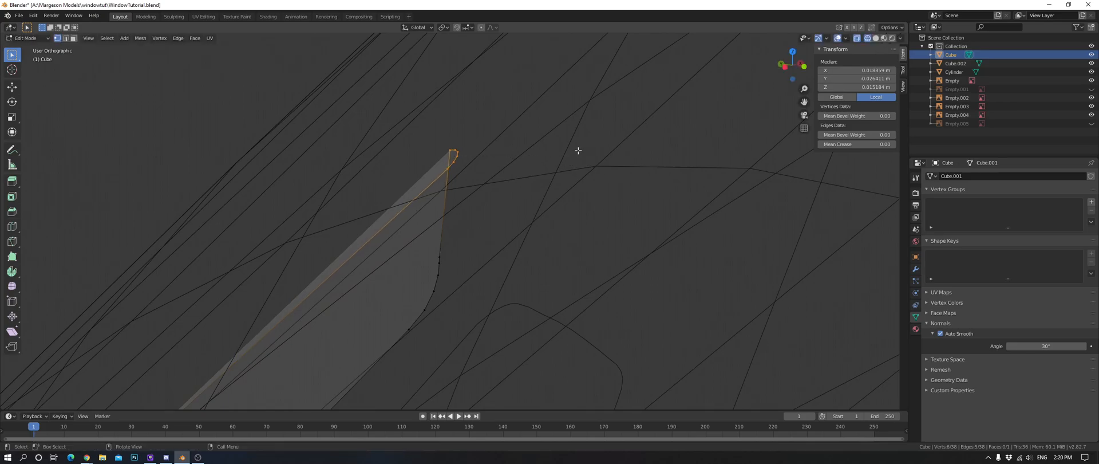
{"action": "key", "text": "KP_7"}
{"action": "scroll", "coordinate": [612, 169], "scroll_direction": "down", "scroll_amount": 5}
{"action": "scroll", "coordinate": [656, 212], "scroll_direction": "up", "scroll_amount": 4}
{"action": "left_click", "coordinate": [503, 185]}
{"action": "key", "text": "g"}
{"action": "key", "text": "y"}
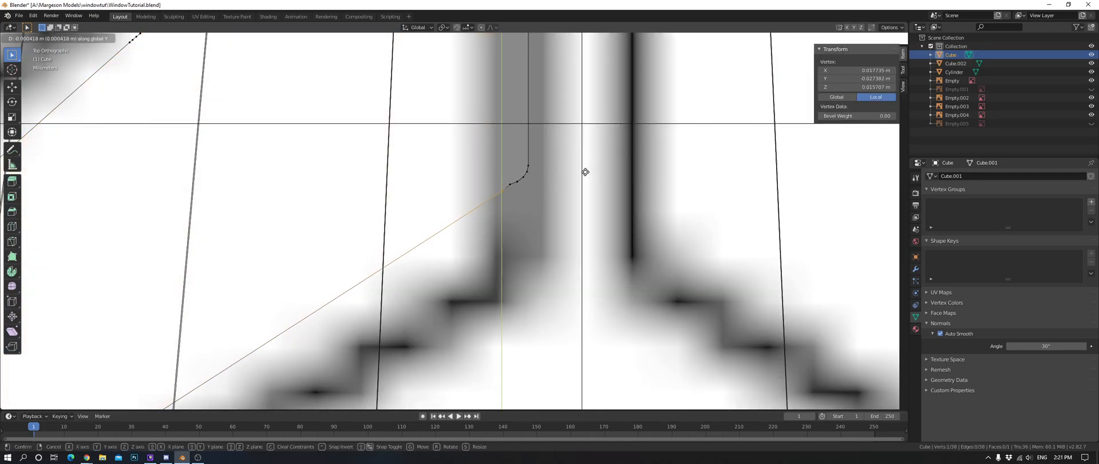
{"action": "left_click", "coordinate": [585, 171]}
Move the second vertex of the upper inner corner along Y to even out the curve in top view.
{"action": "scroll", "coordinate": [585, 172], "scroll_direction": "up", "scroll_amount": 5}
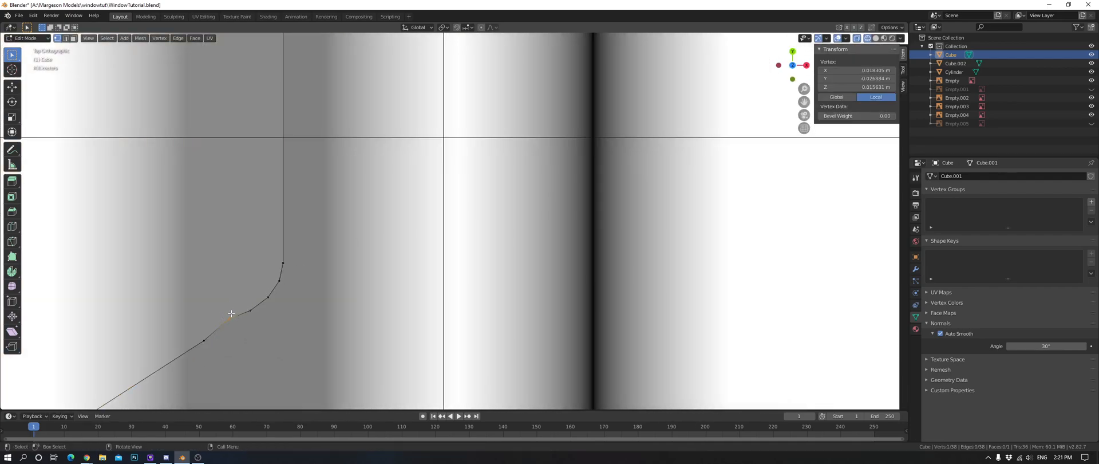
{"action": "middle_click_drag", "start_coordinate": [230, 314], "coordinate": [416, 232], "text": "shift"}
{"action": "key", "text": "g"}
{"action": "key", "text": "y"}
{"action": "left_click", "coordinate": [542, 194]}
Select the remaining vertices around the upper inner corner bend and move them along Y in top view.
{"action": "left_click", "coordinate": [518, 200]}
{"action": "key", "text": "c"}
{"action": "left_click_drag", "start_coordinate": [434, 222], "coordinate": [476, 175]}
{"action": "right_click", "coordinate": [504, 169]}
{"action": "key", "text": "g"}
{"action": "key", "text": "y"}
{"action": "left_click", "coordinate": [515, 166]}
Select all the upper inner corner vertices and shift them together along Y.
{"action": "key", "text": "a"}
{"action": "key", "text": "a"}
{"action": "key", "text": "c"}
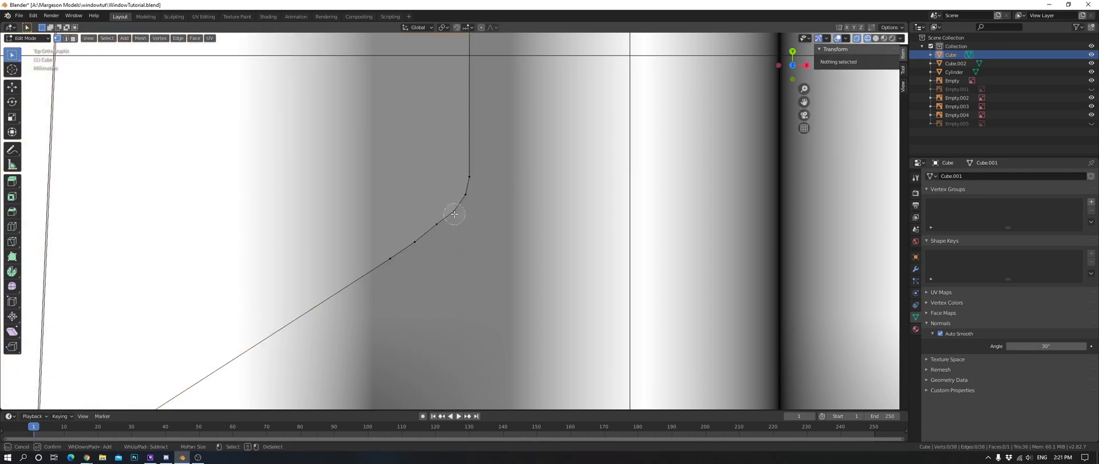
{"action": "left_click_drag", "start_coordinate": [454, 214], "coordinate": [467, 174]}
{"action": "right_click", "coordinate": [386, 266]}
{"action": "key", "text": "g"}
{"action": "key", "text": "y"}
{"action": "left_click", "coordinate": [520, 238]}
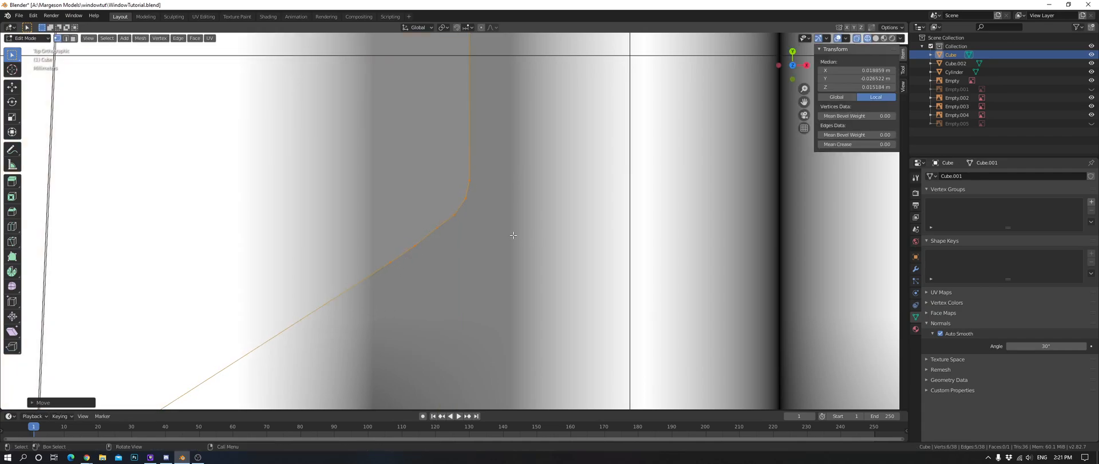
Select the single vertex in the middle of the upper inner corner and fine-tune it along Y.
{"action": "key", "text": "alt+a"}
{"action": "key", "text": "c"}
{"action": "left_click", "coordinate": [435, 231]}
{"action": "right_click", "coordinate": [436, 230]}
{"action": "key", "text": "g"}
{"action": "key", "text": "y"}
{"action": "left_click", "coordinate": [477, 231]}
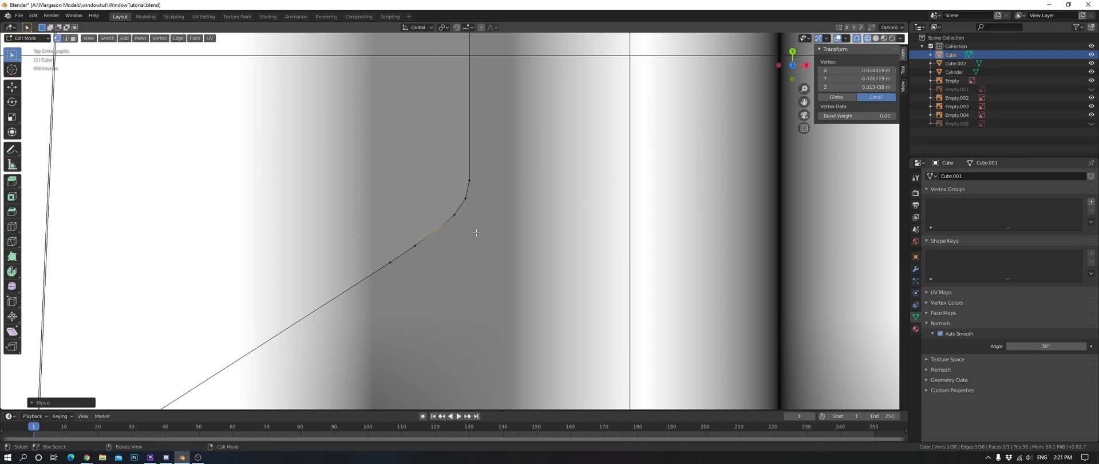
Orbit to an angled view, select upper inner corner vertices and adjust them along X.
{"action": "key", "text": "alt+a"}
{"action": "middle_click_drag", "start_coordinate": [429, 234], "coordinate": [534, 204]}
{"action": "key", "text": "c"}
{"action": "left_click", "coordinate": [472, 210]}
{"action": "right_click", "coordinate": [476, 215]}
{"action": "left_click", "coordinate": [538, 212]}
{"action": "key", "text": "g"}
{"action": "key", "text": "x"}
{"action": "left_click", "coordinate": [538, 228]}
Select the three uppermost vertices of the upper inner corner and rotate them to follow the fuselage.
{"action": "middle_click_drag", "start_coordinate": [473, 187], "coordinate": [490, 198]}
{"action": "key", "text": "a"}
{"action": "key", "text": "a"}
{"action": "key", "text": "c"}
{"action": "left_click", "coordinate": [436, 205]}
{"action": "right_click", "coordinate": [434, 206]}
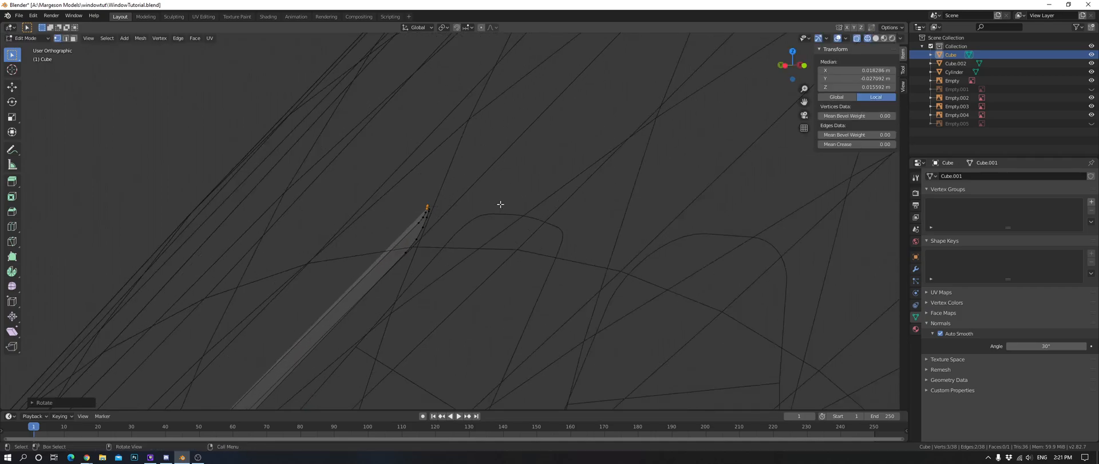
{"action": "left_click", "coordinate": [503, 204]}
{"action": "key", "text": "g"}
{"action": "right_click", "coordinate": [498, 213]}
{"action": "key", "text": "a"}
{"action": "key", "text": "a"}
{"action": "left_click", "coordinate": [426, 213]}
{"action": "left_click", "coordinate": [424, 217], "text": "shift"}
{"action": "key", "text": "g"}
{"action": "key", "text": "y"}
{"action": "right_click", "coordinate": [466, 214]}
{"action": "key", "text": "a"}
{"action": "key", "text": "a"}
Select the middle vertex of the upper inner corner and move it to round the bend.
{"action": "middle_click_drag", "start_coordinate": [421, 205], "coordinate": [252, 206]}
{"action": "scroll", "coordinate": [518, 233], "scroll_direction": "up", "scroll_amount": 8}
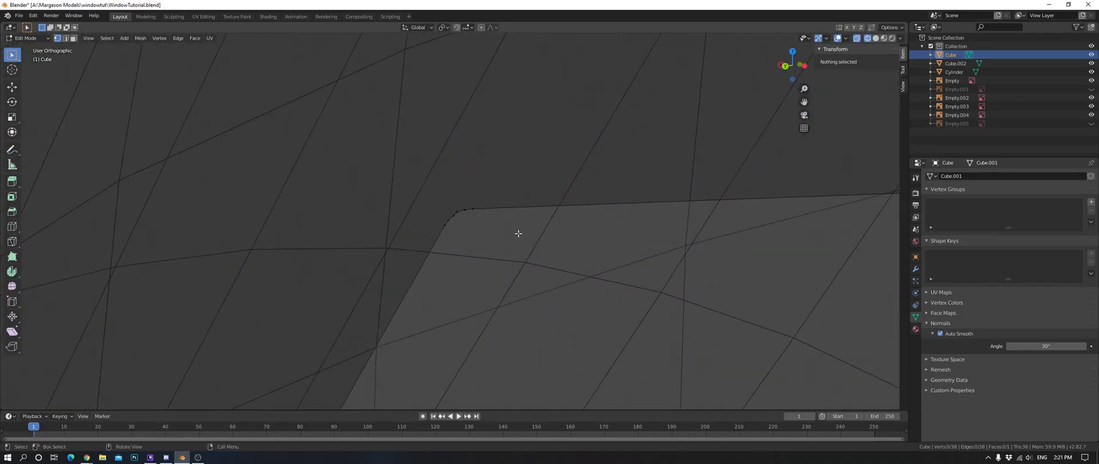
{"action": "left_click", "coordinate": [448, 211]}
{"action": "key", "text": "g"}
{"action": "left_click", "coordinate": [555, 232]}
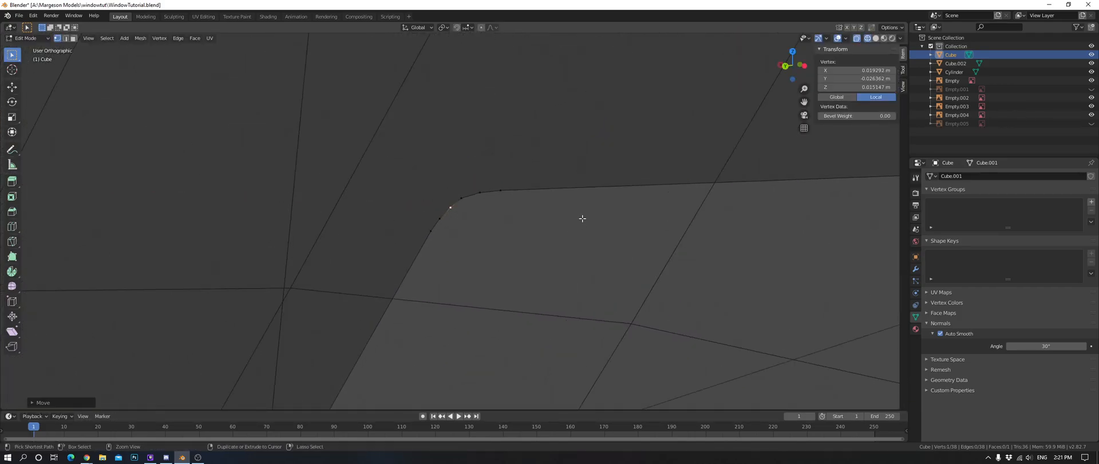
Nudge the vertex just before the windshield's lower bend onto the window edge in the back-view photo.
{"action": "key", "text": "ctrl+KP_1"}
{"action": "key", "text": "a"}
{"action": "scroll", "coordinate": [596, 260], "scroll_direction": "down", "scroll_amount": 6}
{"action": "middle_click_drag", "start_coordinate": [596, 260], "coordinate": [522, 200], "text": "shift"}
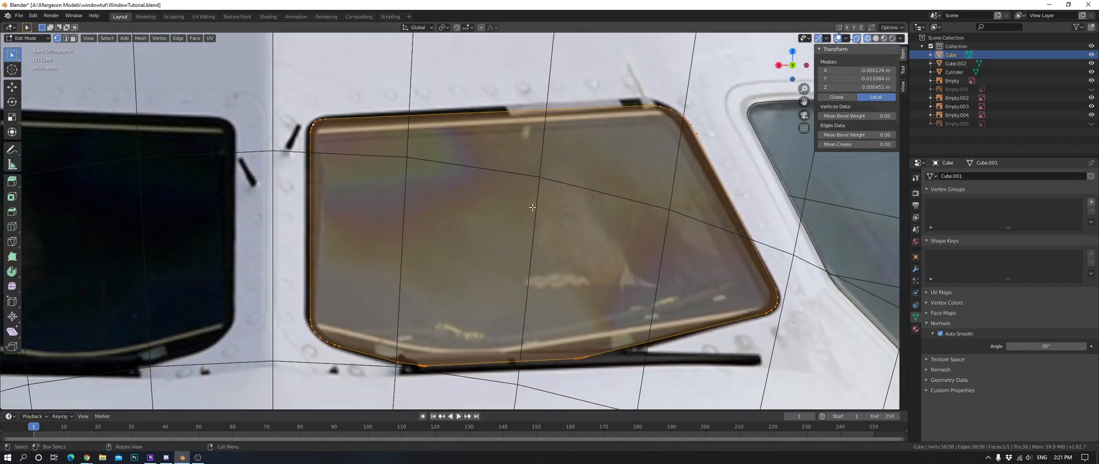
{"action": "scroll", "coordinate": [533, 207], "scroll_direction": "up", "scroll_amount": 4}
{"action": "middle_click_drag", "start_coordinate": [485, 344], "coordinate": [501, 179], "text": "shift"}
{"action": "scroll", "coordinate": [501, 180], "scroll_direction": "up", "scroll_amount": 6}
{"action": "key", "text": "alt+a"}
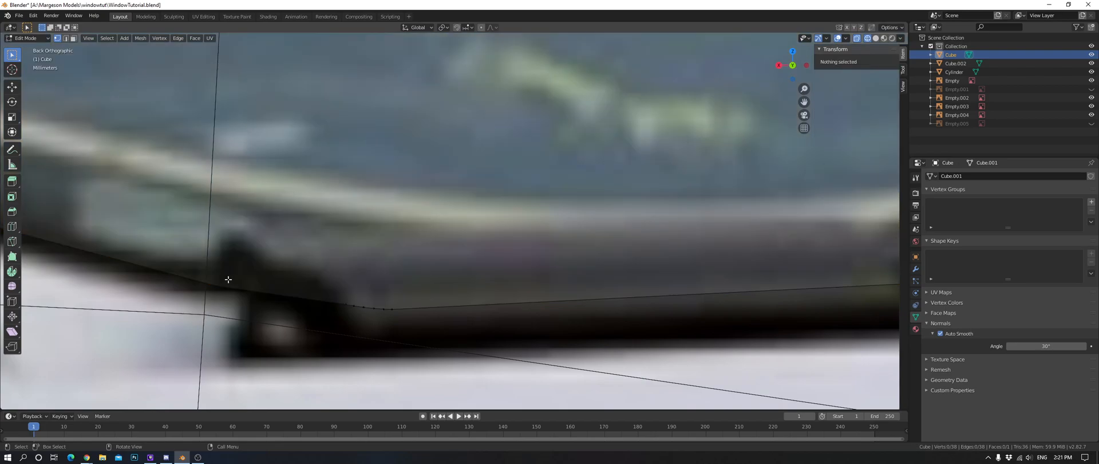
{"action": "left_click", "coordinate": [382, 274]}
{"action": "scroll", "coordinate": [382, 274], "scroll_direction": "down", "scroll_amount": 4}
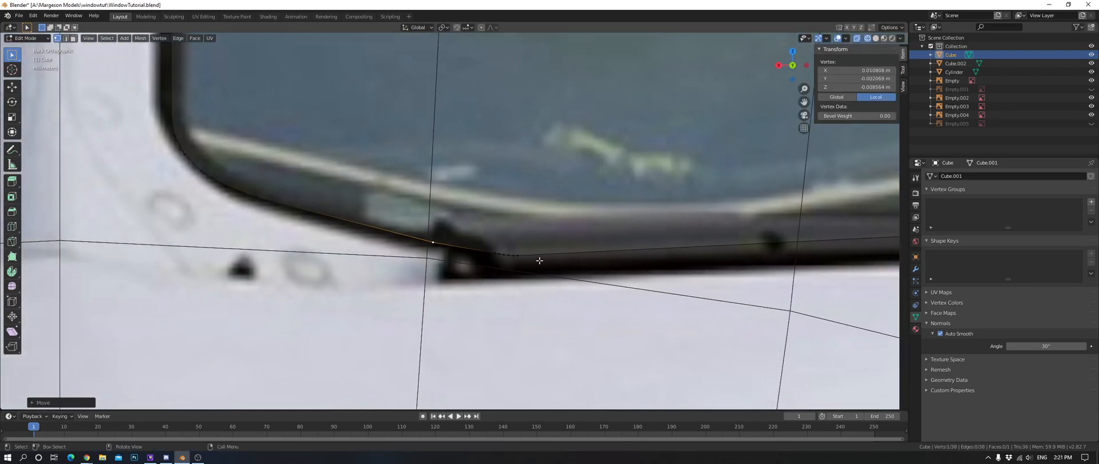
Check the windshield's lower bend vertices against the reference in back view and against the fuselage in left view.
{"action": "scroll", "coordinate": [547, 238], "scroll_direction": "up", "scroll_amount": 5}
{"action": "key", "text": "alt+a"}
{"action": "left_click_drag", "start_coordinate": [544, 290], "coordinate": [661, 317]}
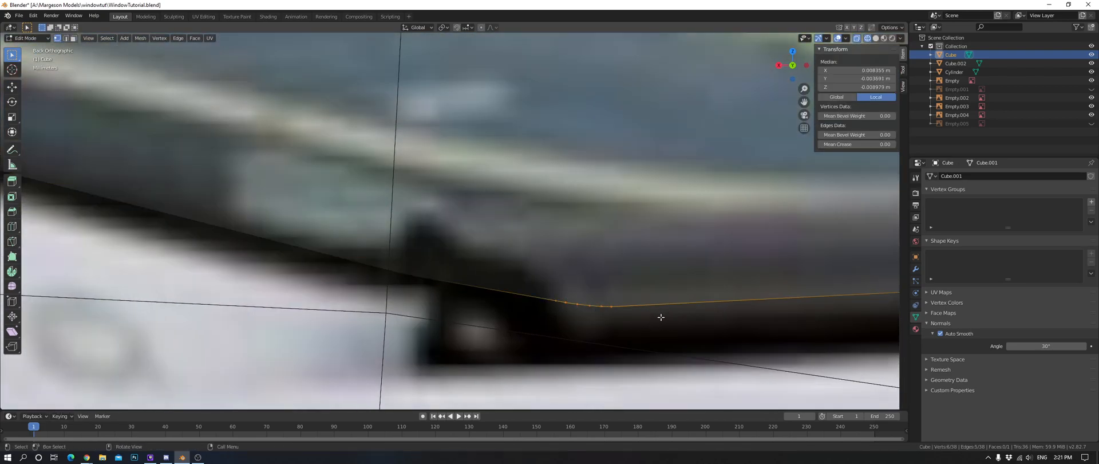
{"action": "key", "text": "alt+a"}
{"action": "left_click", "coordinate": [418, 276]}
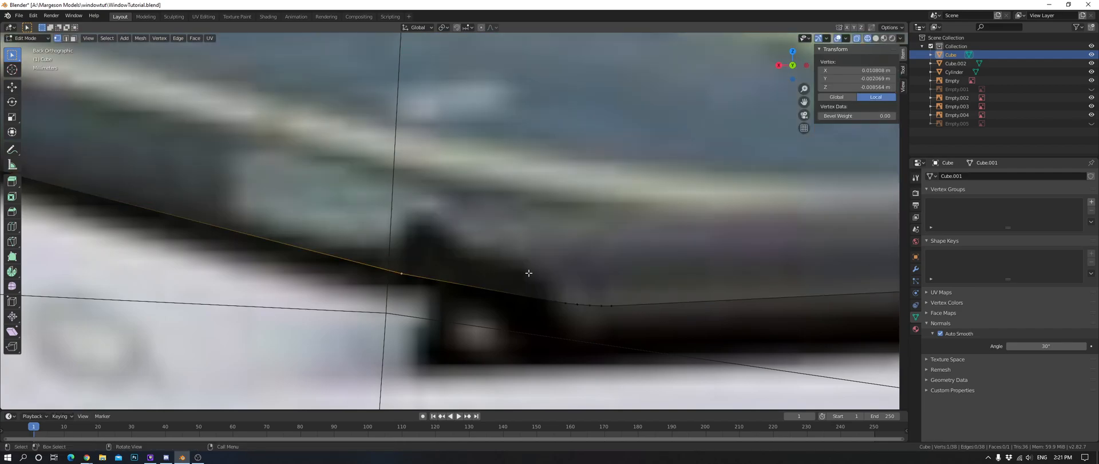
{"action": "key", "text": "ctrl+KP_3"}
{"action": "scroll", "coordinate": [544, 249], "scroll_direction": "down", "scroll_amount": 12}
{"action": "scroll", "coordinate": [530, 252], "scroll_direction": "up", "scroll_amount": 9}
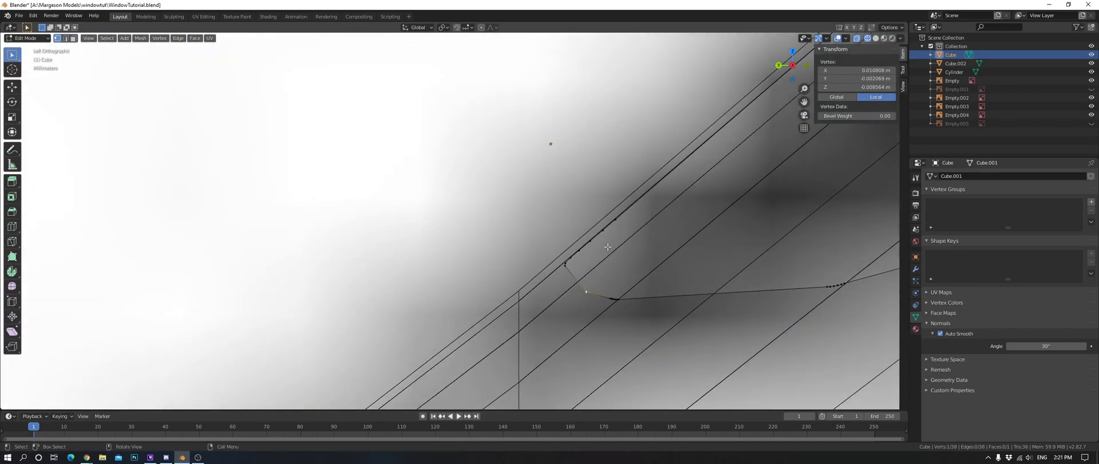
{"action": "scroll", "coordinate": [567, 240], "scroll_direction": "down", "scroll_amount": 15}
{"action": "key", "text": "alt+a"}
{"action": "scroll", "coordinate": [690, 172], "scroll_direction": "up", "scroll_amount": 12}
{"action": "middle_click_drag", "start_coordinate": [689, 148], "coordinate": [554, 308], "text": "shift"}
Leave Edit Mode, unhide the side-view cockpit photo and delete it.
{"action": "key", "text": "Tab"}
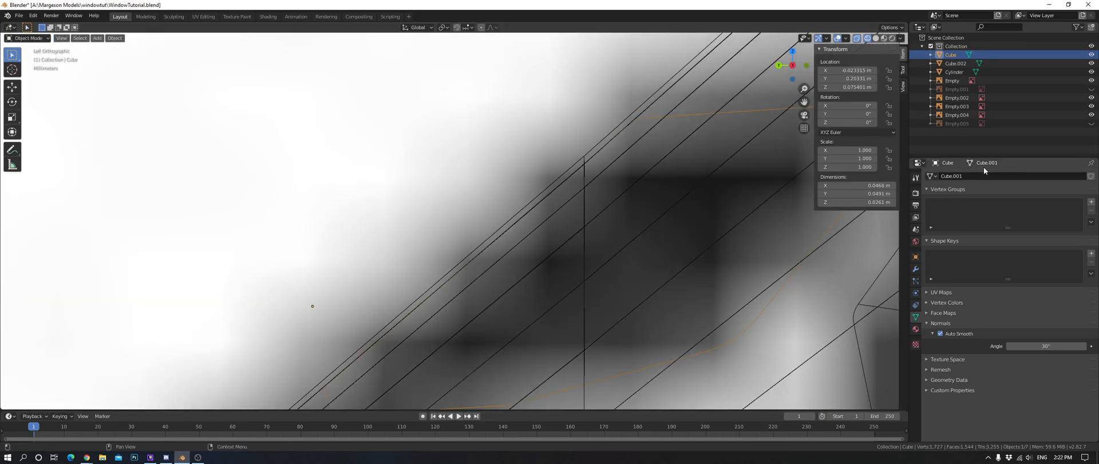
{"action": "left_click", "coordinate": [1091, 123]}
{"action": "scroll", "coordinate": [535, 139], "scroll_direction": "down", "scroll_amount": 4}
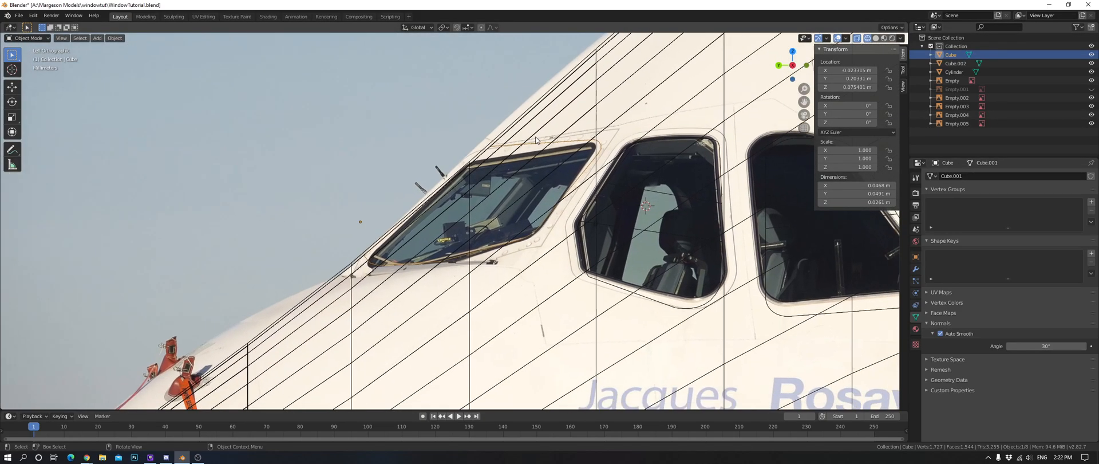
{"action": "scroll", "coordinate": [472, 158], "scroll_direction": "down", "scroll_amount": 4}
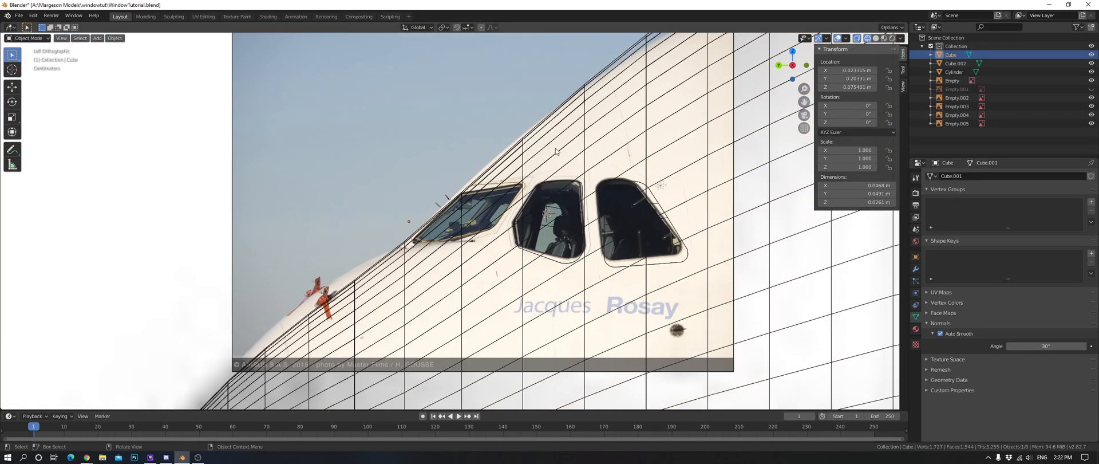
{"action": "left_click", "coordinate": [674, 161]}
{"action": "key", "text": "x"}
{"action": "left_click", "coordinate": [513, 126]}
Join the windshield outline and the side window outlines into a single object.
{"action": "middle_click_drag", "start_coordinate": [514, 133], "coordinate": [496, 217]}
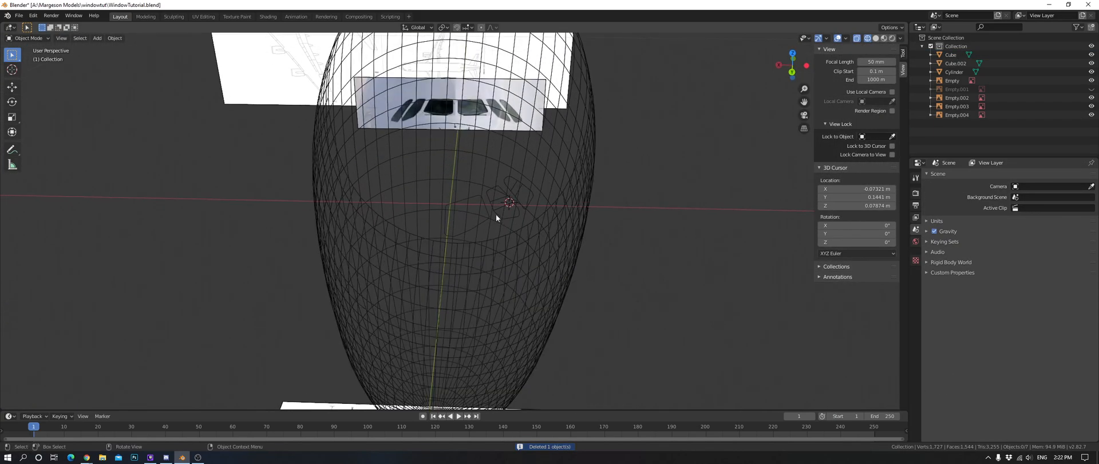
{"action": "left_click", "coordinate": [470, 192]}
{"action": "scroll", "coordinate": [497, 166], "scroll_direction": "up", "scroll_amount": 4}
{"action": "left_click", "coordinate": [498, 167]}
{"action": "left_click", "coordinate": [588, 157], "text": "shift"}
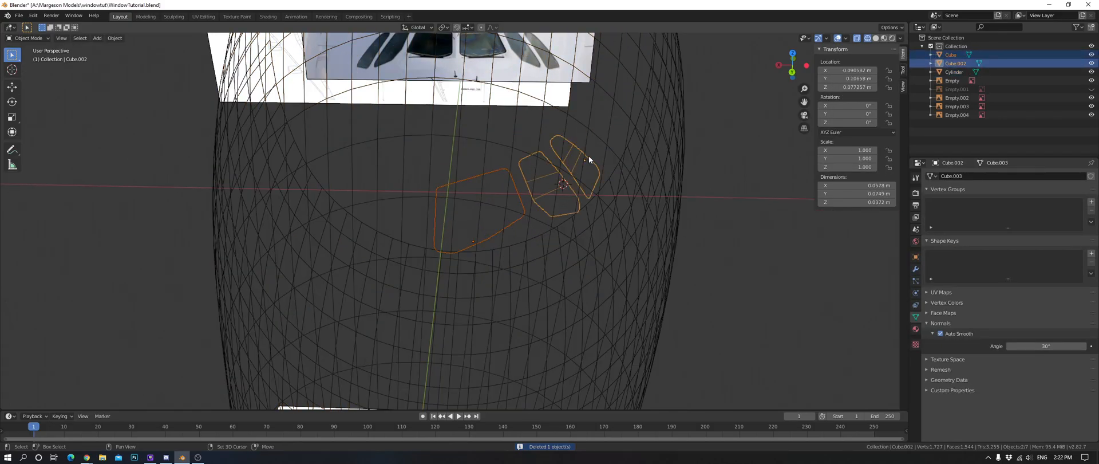
{"action": "key", "text": "ctrl+j"}
Set the 3D cursor's X location to 0 m and move the joined window object's origin to it.
{"action": "middle_click_drag", "start_coordinate": [510, 196], "coordinate": [616, 190]}
{"action": "key", "text": "ctrl+KP_1"}
{"action": "scroll", "coordinate": [594, 190], "scroll_direction": "up", "scroll_amount": 6}
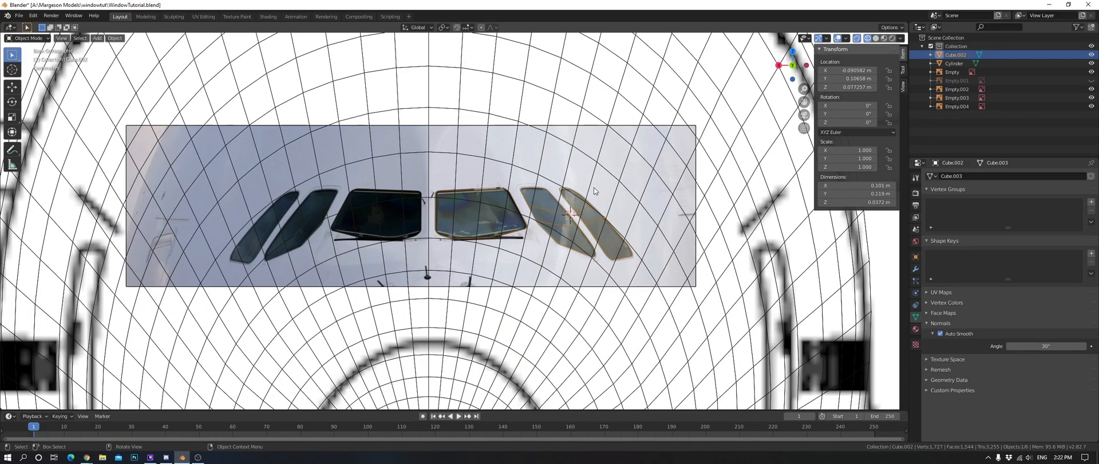
{"action": "left_click", "coordinate": [903, 87]}
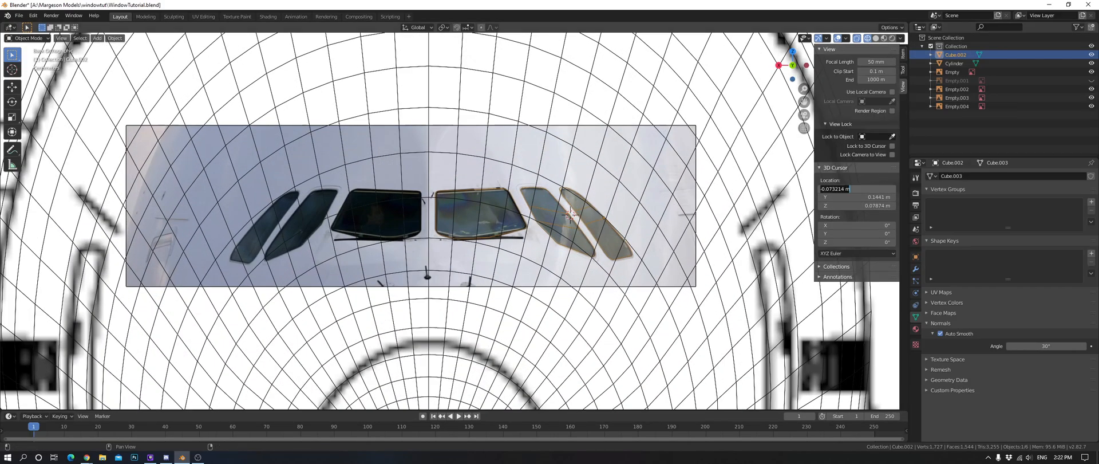
{"action": "right_click", "coordinate": [595, 232]}
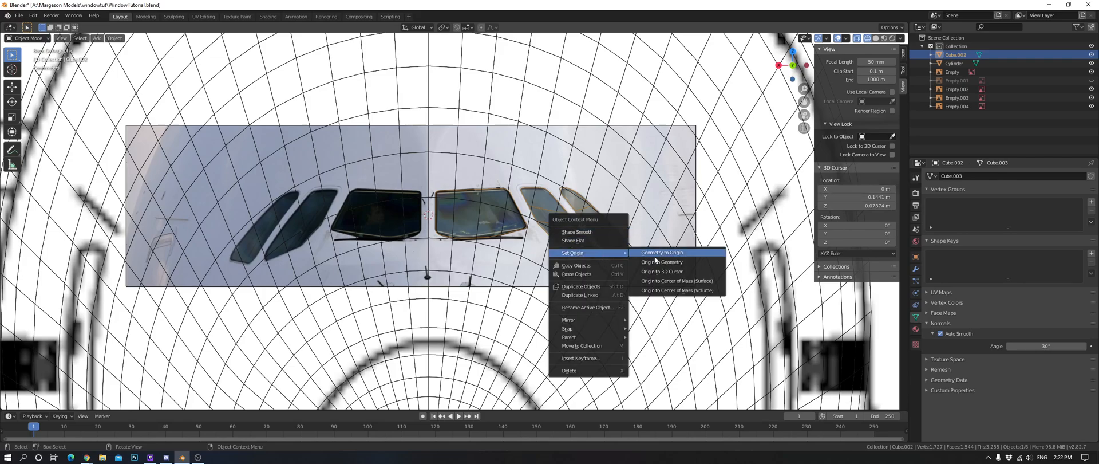
{"action": "left_click", "coordinate": [646, 262]}
Add a Mirror modifier on the X axis to the window outlines and apply it.
{"action": "left_click", "coordinate": [915, 268]}
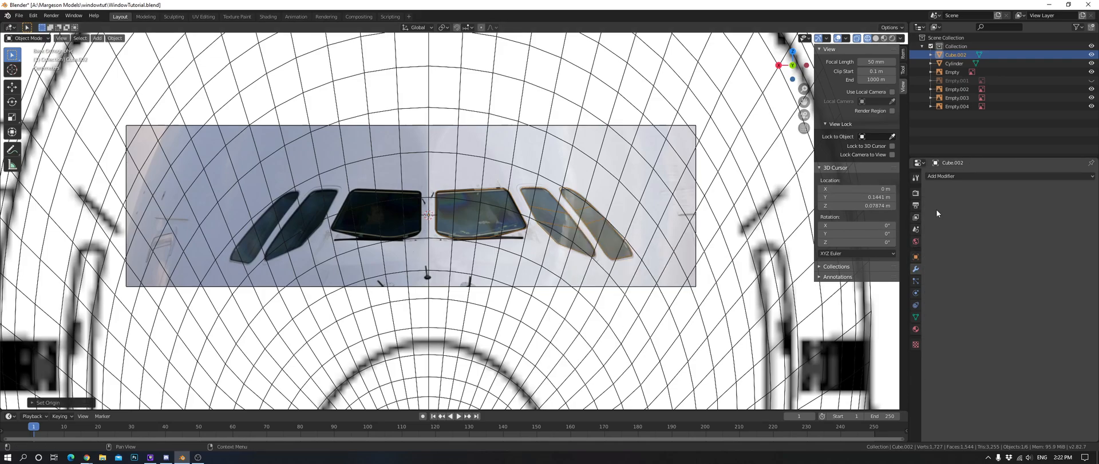
{"action": "left_click", "coordinate": [938, 176]}
{"action": "left_click", "coordinate": [932, 262]}
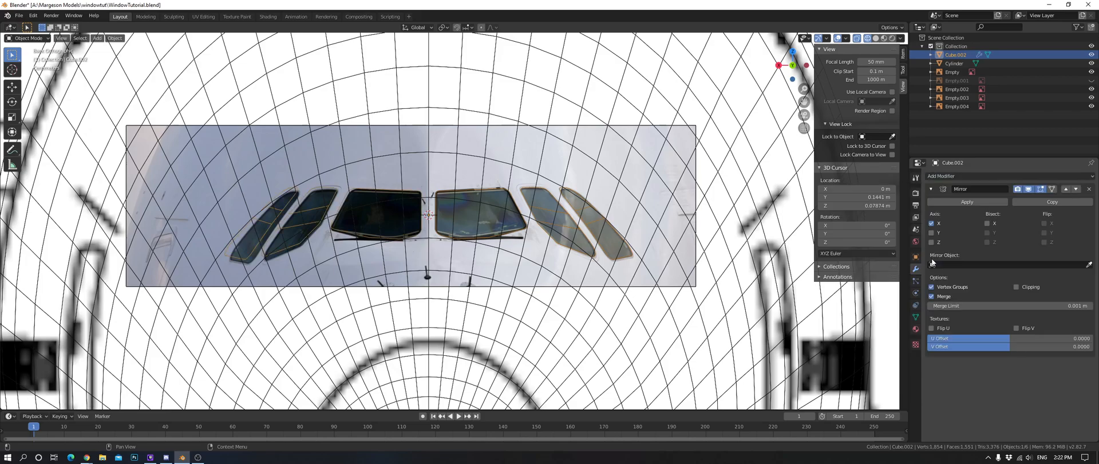
{"action": "left_click", "coordinate": [988, 204]}
Hide the front-view cockpit photo at the nose.
{"action": "scroll", "coordinate": [460, 175], "scroll_direction": "down", "scroll_amount": 8}
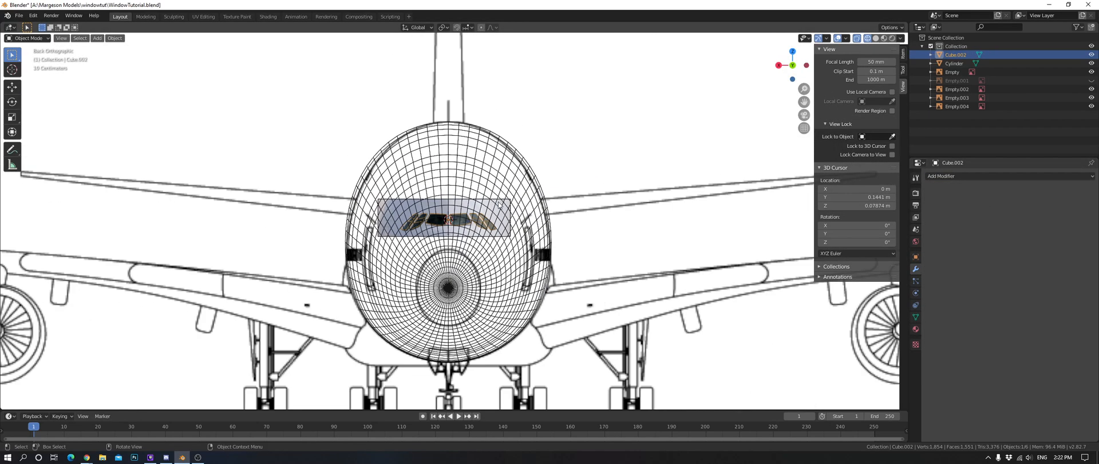
{"action": "middle_click_drag", "start_coordinate": [497, 204], "coordinate": [532, 212]}
{"action": "middle_click_drag", "start_coordinate": [448, 196], "coordinate": [468, 196]}
{"action": "left_click", "coordinate": [367, 179]}
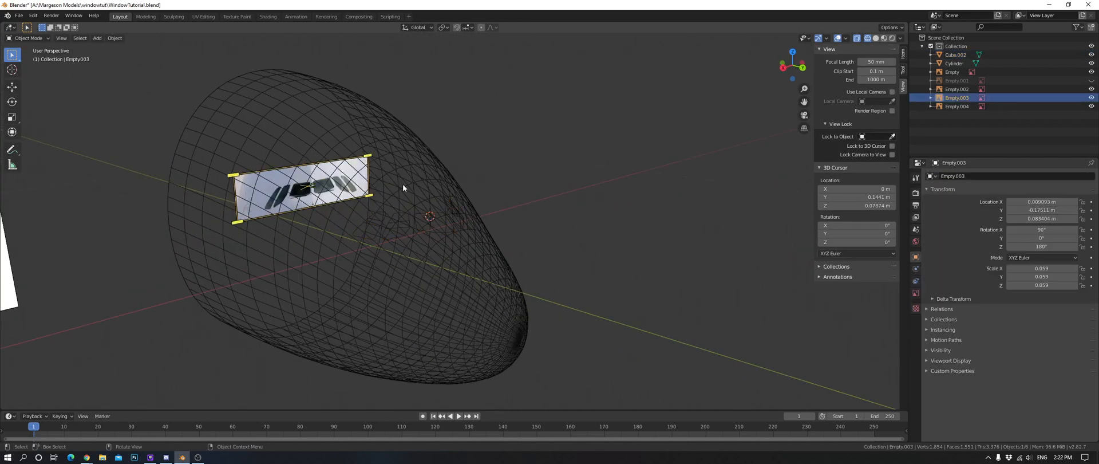
{"action": "key", "text": "h"}
Preview the fuselage nose in solid shading and return to wireframe.
{"action": "key", "text": "z"}
{"action": "left_click", "coordinate": [494, 197]}
{"action": "scroll", "coordinate": [560, 218], "scroll_direction": "up", "scroll_amount": 2}
{"action": "middle_click_drag", "start_coordinate": [560, 217], "coordinate": [488, 211]}
{"action": "key", "text": "z"}
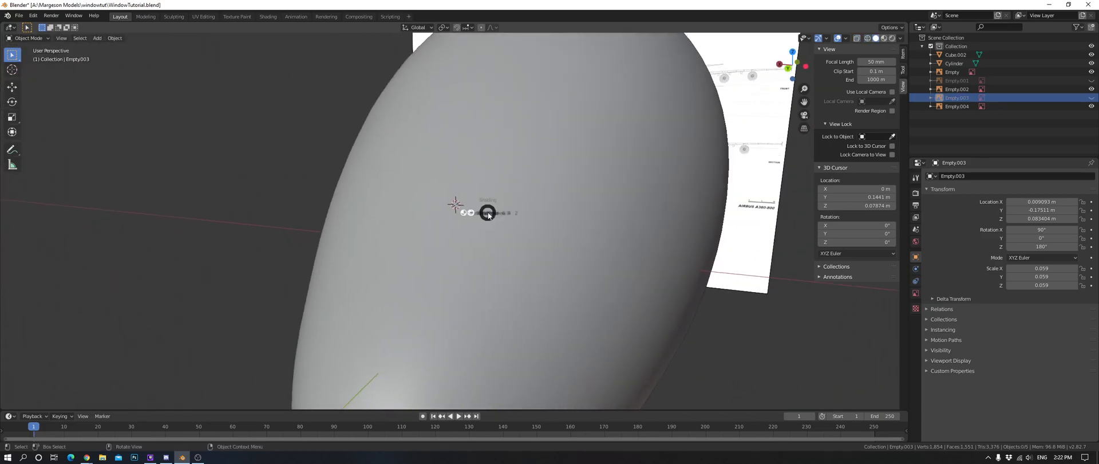
{"action": "left_click", "coordinate": [446, 201]}
Hide the front-view and top-view aircraft blueprint images.
{"action": "mouse_move", "coordinate": [598, 204]}
{"action": "middle_mouse_down"}
{"action": "mouse_move", "coordinate": [555, 228]}
{"action": "mouse_move", "coordinate": [689, 134]}
{"action": "middle_mouse_up"}
{"action": "scroll", "coordinate": [561, 228], "scroll_direction": "down", "scroll_amount": 6}
{"action": "key", "text": "h"}
{"action": "middle_click_drag", "start_coordinate": [602, 193], "coordinate": [525, 300]}
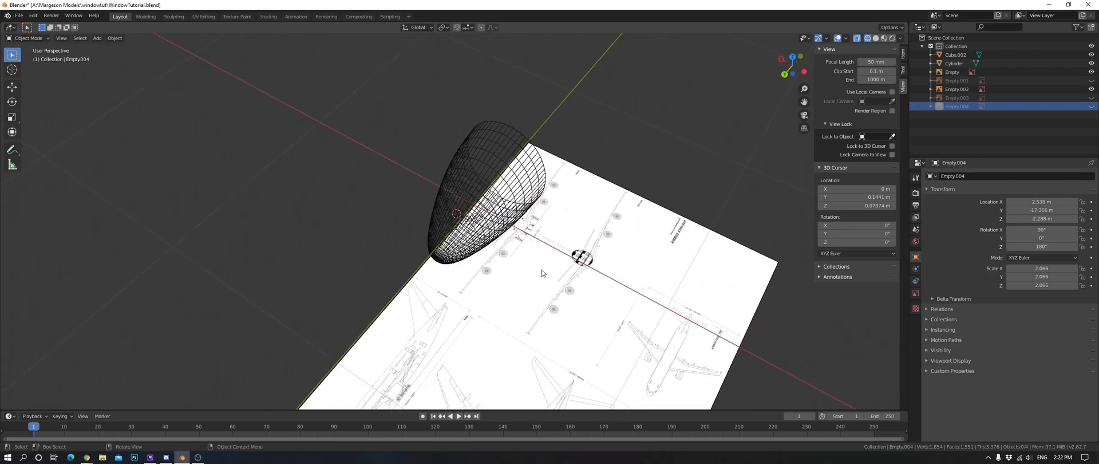
{"action": "left_click", "coordinate": [542, 269]}
{"action": "key", "text": "h"}
Select the mirrored window outlines and hide the sidebar.
{"action": "scroll", "coordinate": [550, 268], "scroll_direction": "up", "scroll_amount": 4}
{"action": "middle_click_drag", "start_coordinate": [558, 265], "coordinate": [552, 168]}
{"action": "scroll", "coordinate": [507, 197], "scroll_direction": "up", "scroll_amount": 3}
{"action": "middle_click_drag", "start_coordinate": [507, 197], "coordinate": [457, 198]}
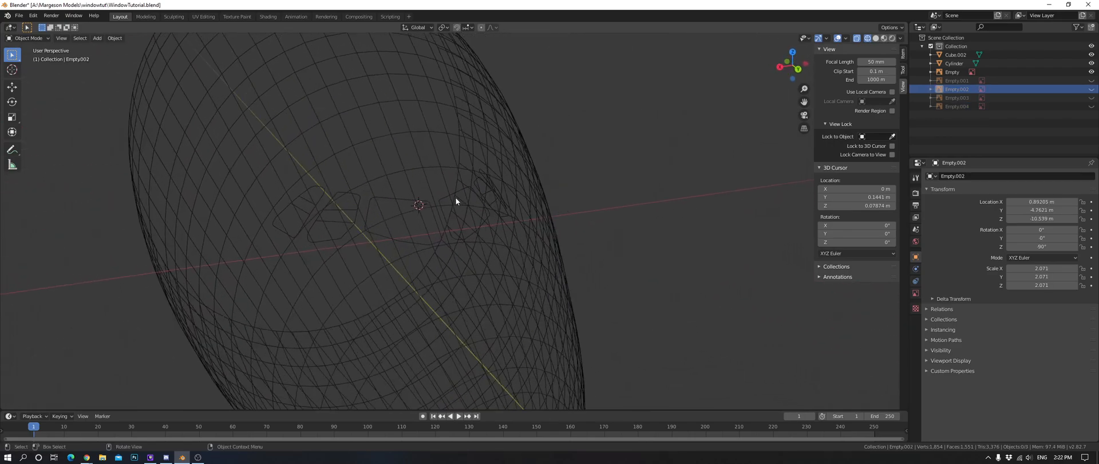
{"action": "left_click", "coordinate": [447, 198]}
{"action": "left_click", "coordinate": [447, 198]}
{"action": "scroll", "coordinate": [524, 210], "scroll_direction": "down", "scroll_amount": 7}
{"action": "middle_click_drag", "start_coordinate": [523, 211], "coordinate": [595, 200]}
{"action": "key", "text": "n"}
{"action": "scroll", "coordinate": [579, 221], "scroll_direction": "up", "scroll_amount": 5}
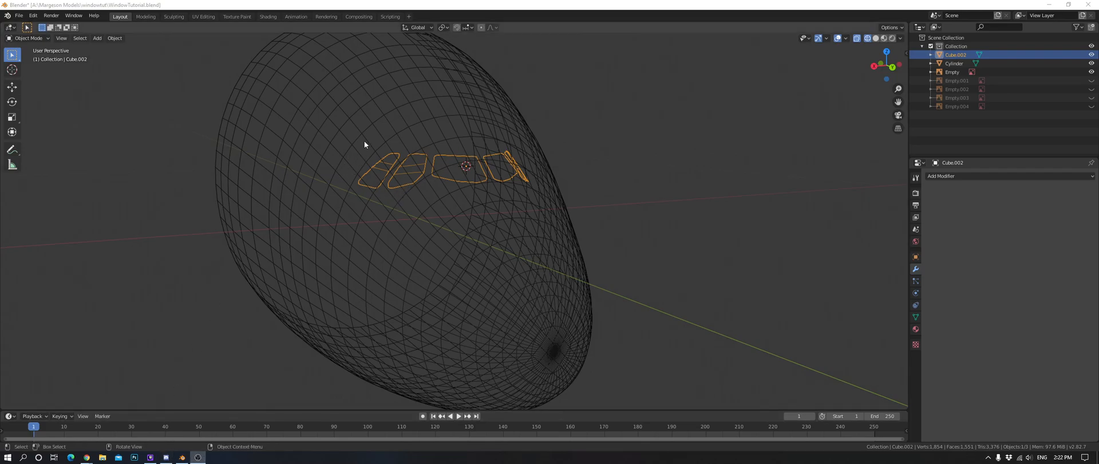
{"action": "middle_click_drag", "start_coordinate": [497, 169], "coordinate": [680, 164]}
{"action": "scroll", "coordinate": [532, 178], "scroll_direction": "up", "scroll_amount": 6}
{"action": "scroll", "coordinate": [529, 185], "scroll_direction": "down", "scroll_amount": 5}
{"action": "middle_click_drag", "start_coordinate": [657, 193], "coordinate": [352, 155]}
{"action": "scroll", "coordinate": [587, 196], "scroll_direction": "up", "scroll_amount": 3}
{"action": "scroll", "coordinate": [352, 155], "scroll_direction": "up", "scroll_amount": 2}
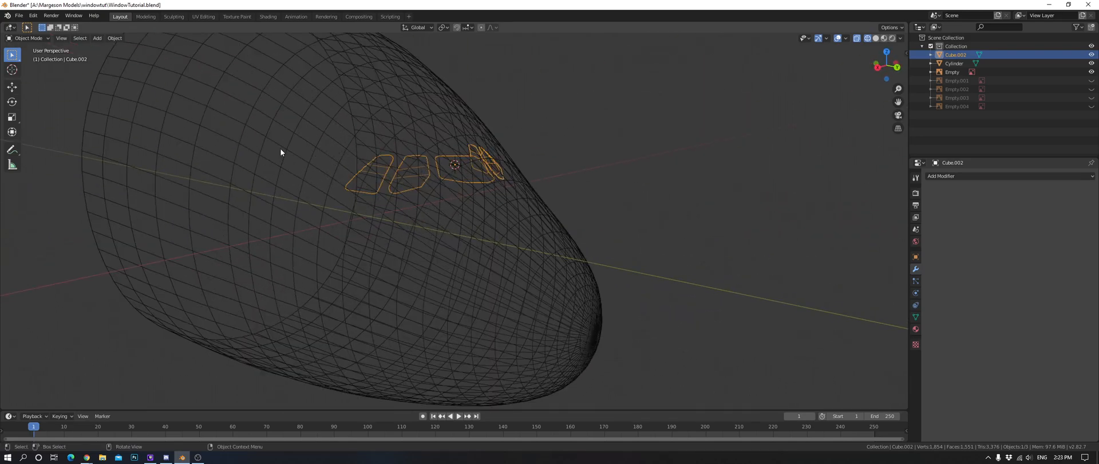